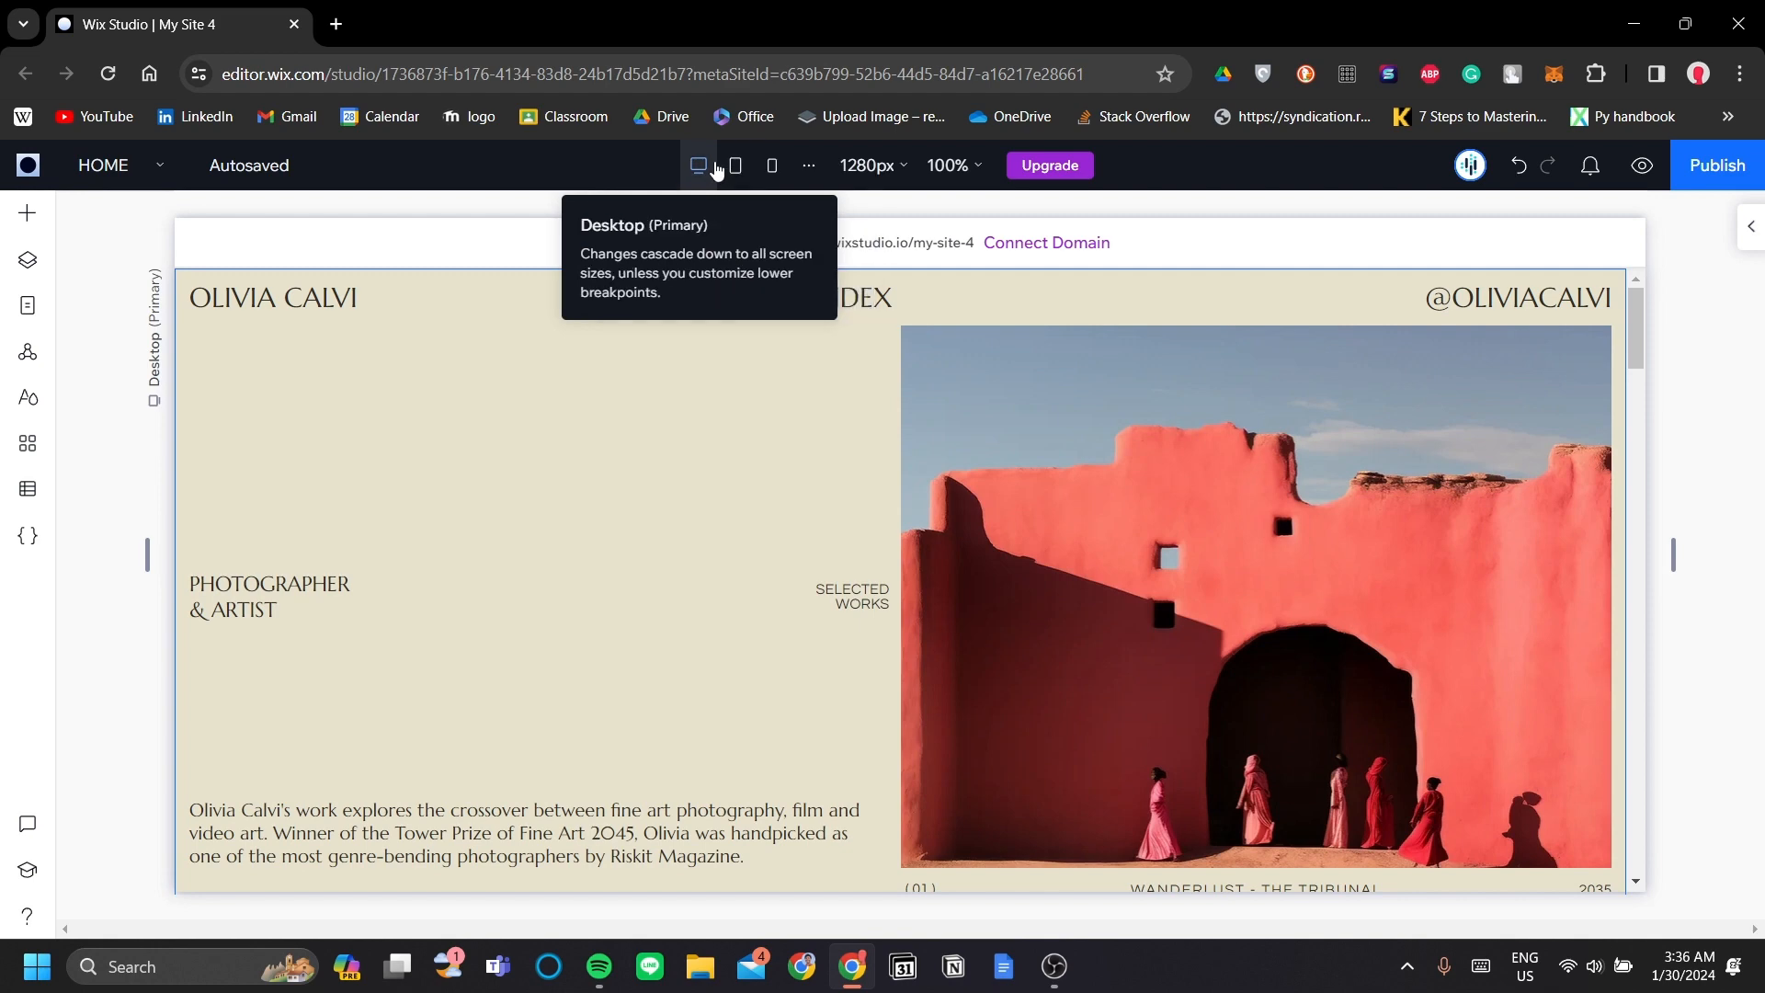
# - Preview the page at tablet and mobile widths, then return to desktop and scroll through it
pyautogui.click(736, 166)
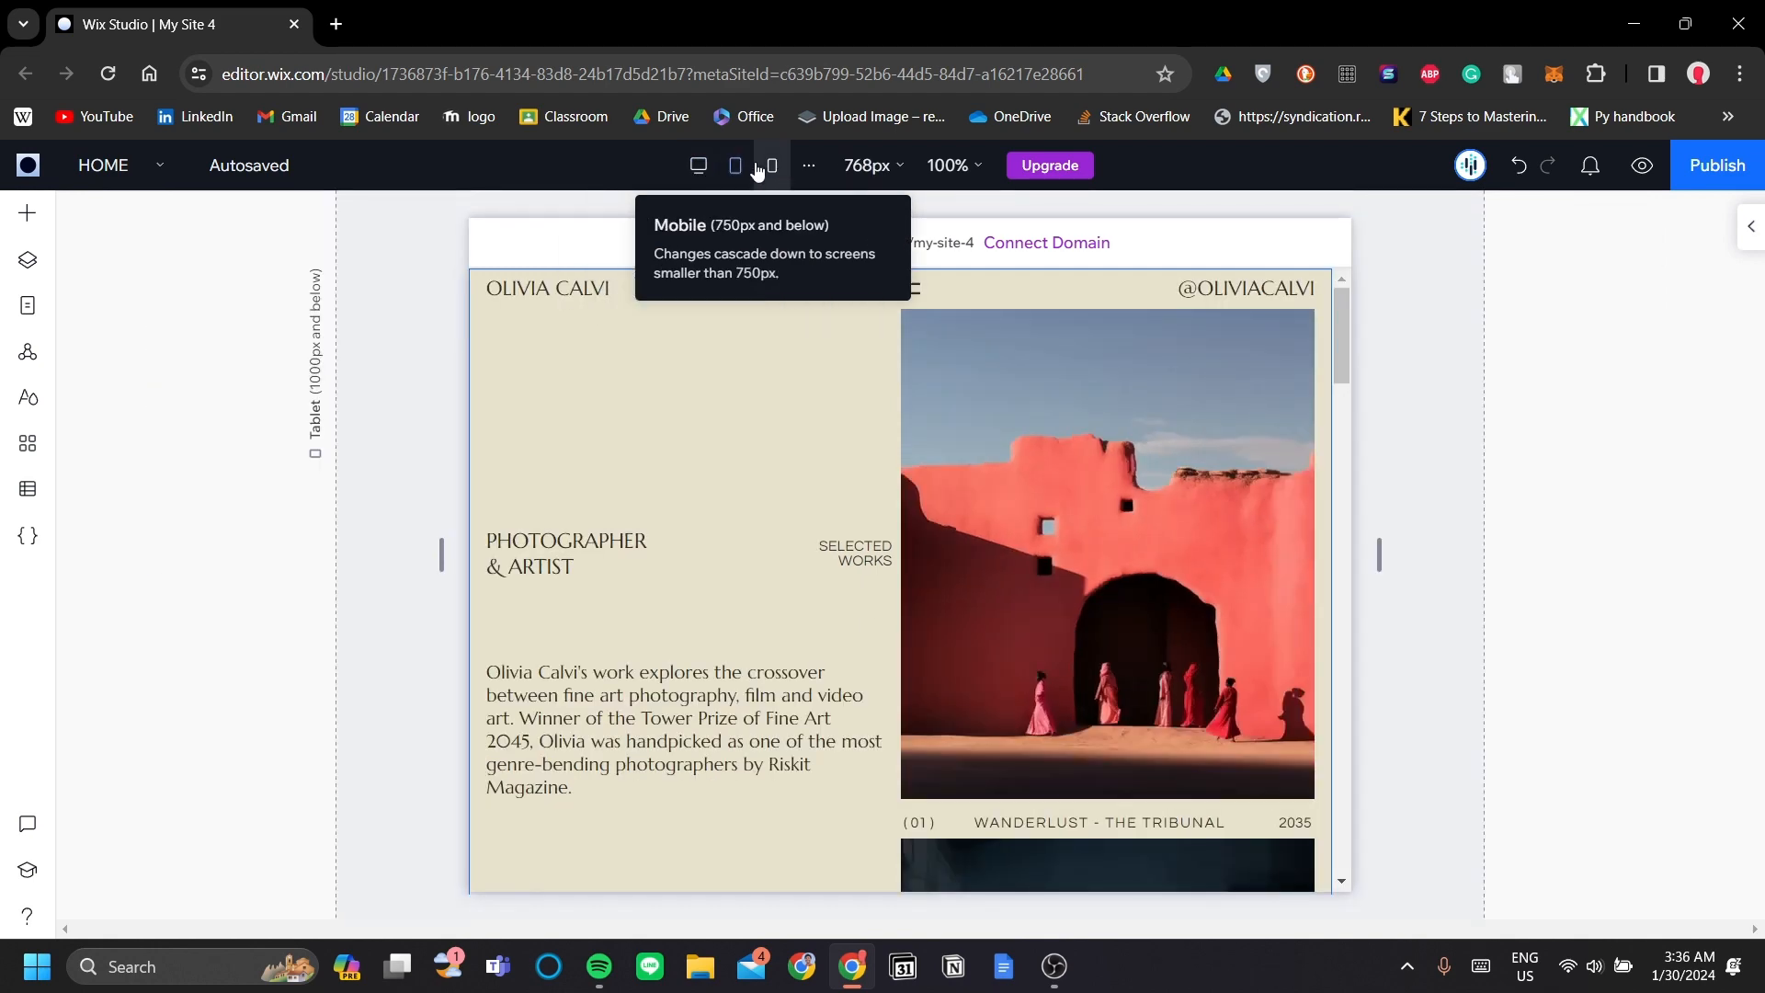
pyautogui.click(771, 166)
pyautogui.click(699, 166)
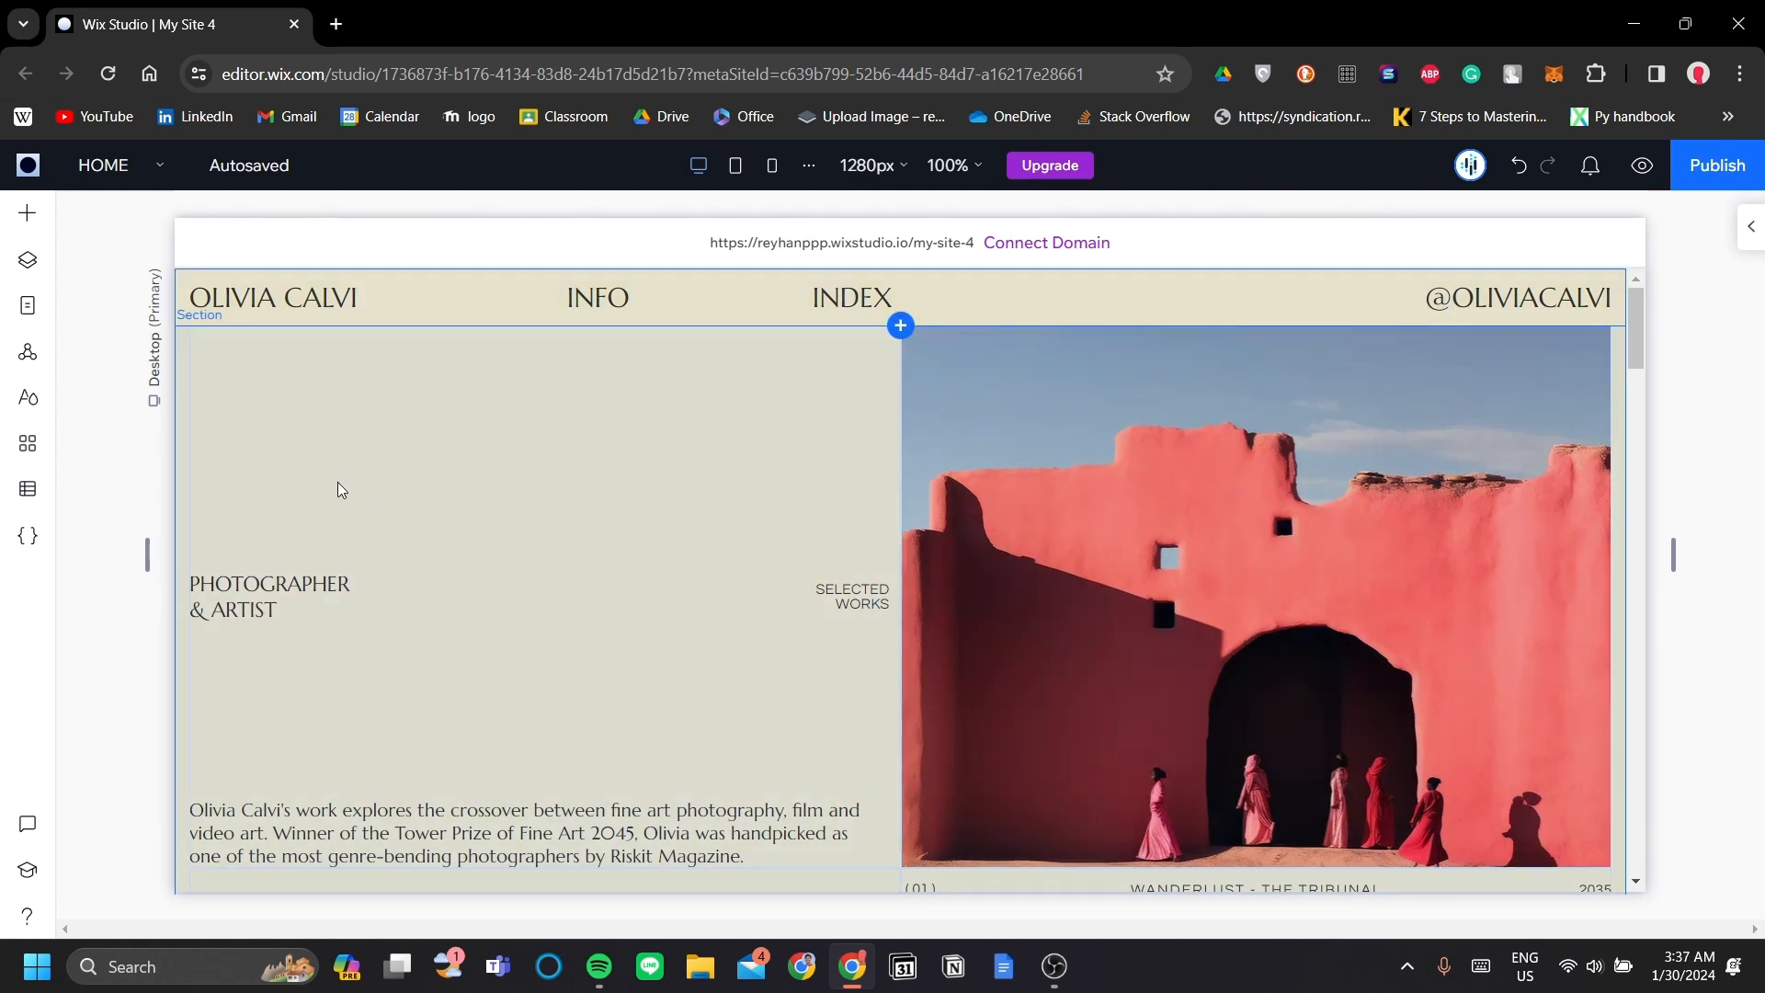
pyautogui.scroll(-4, 342, 476)
pyautogui.scroll(4, 348, 472)
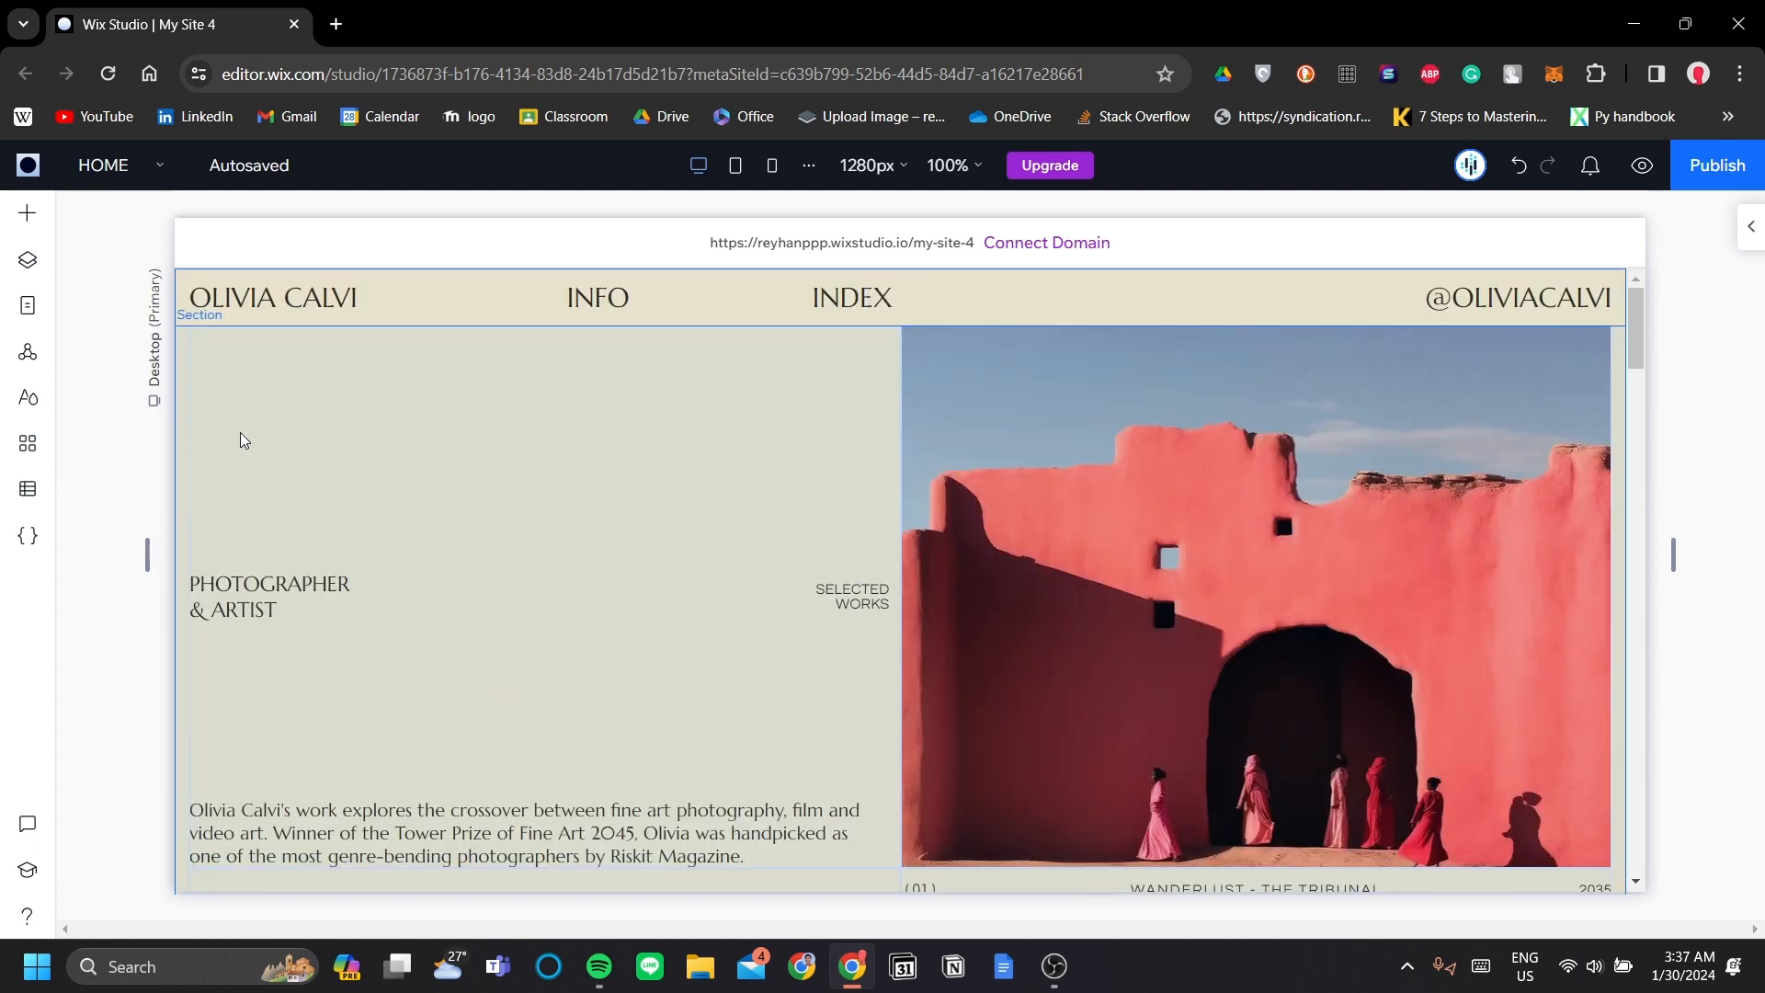
pyautogui.scroll(-4, 241, 442)
pyautogui.scroll(4, 236, 445)
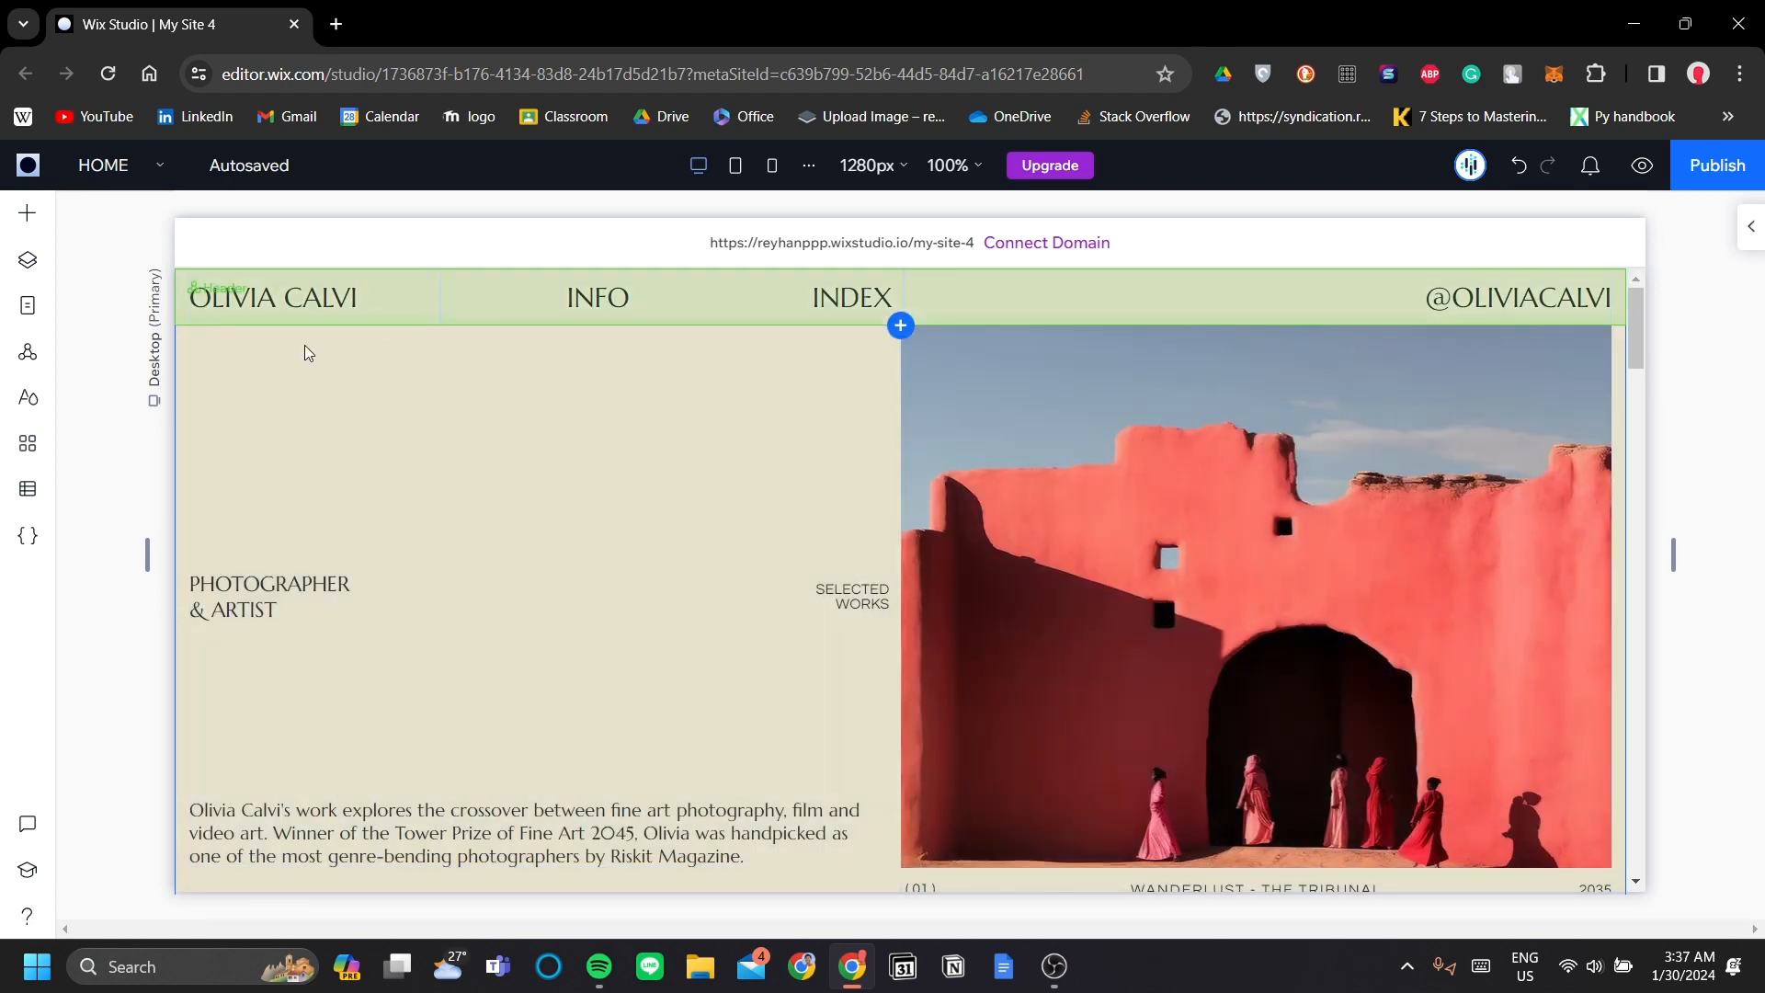
pyautogui.scroll(-1, 405, 392)
pyautogui.scroll(1, 768, 428)
pyautogui.scroll(-4, 1462, 349)
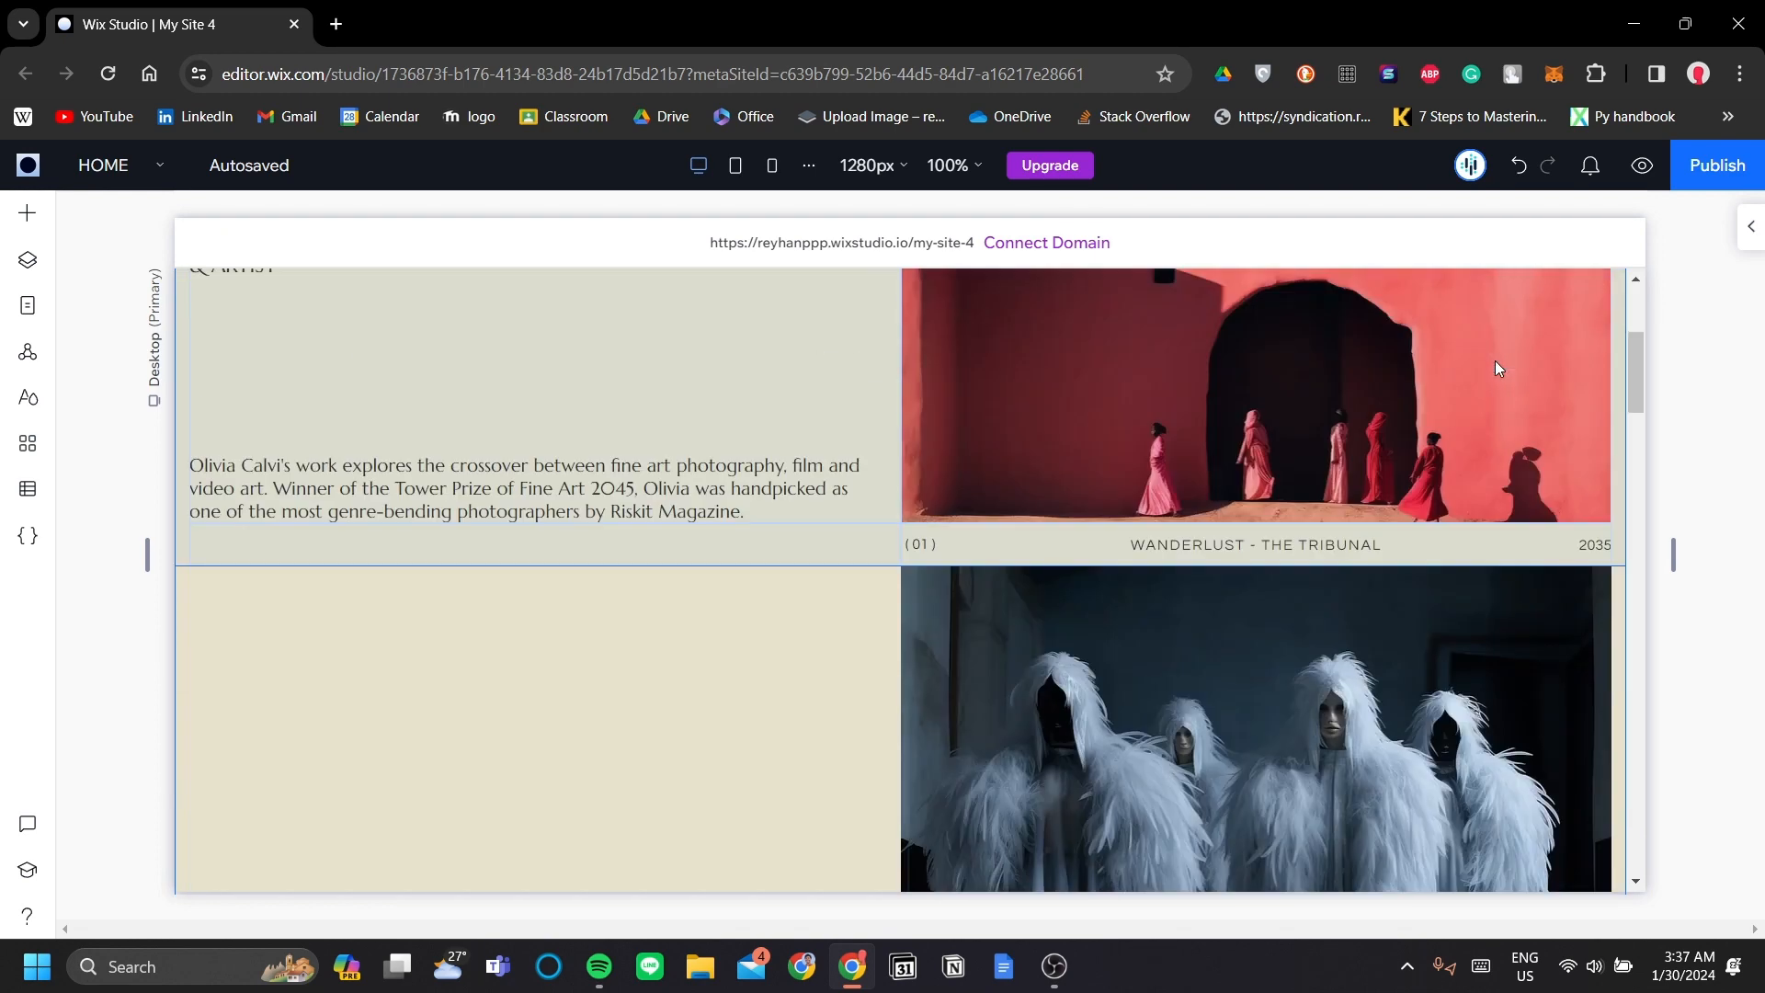
pyautogui.scroll(-18, 1501, 370)
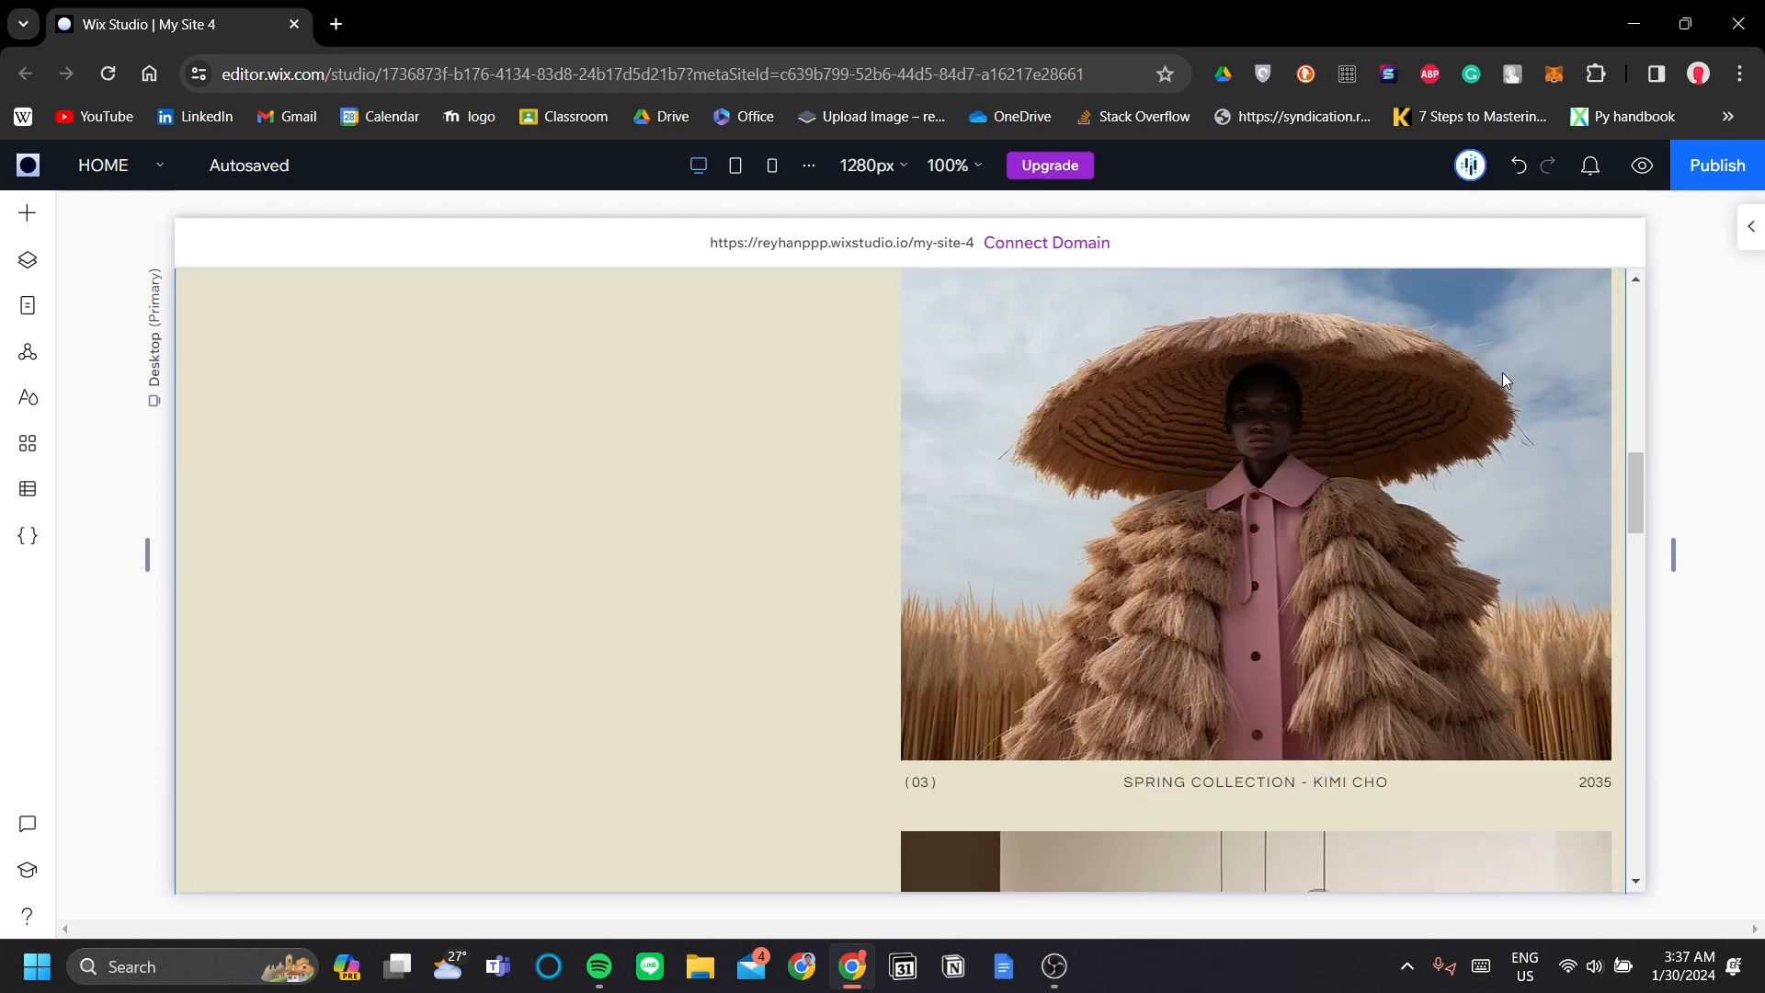
pyautogui.scroll(20, 1503, 381)
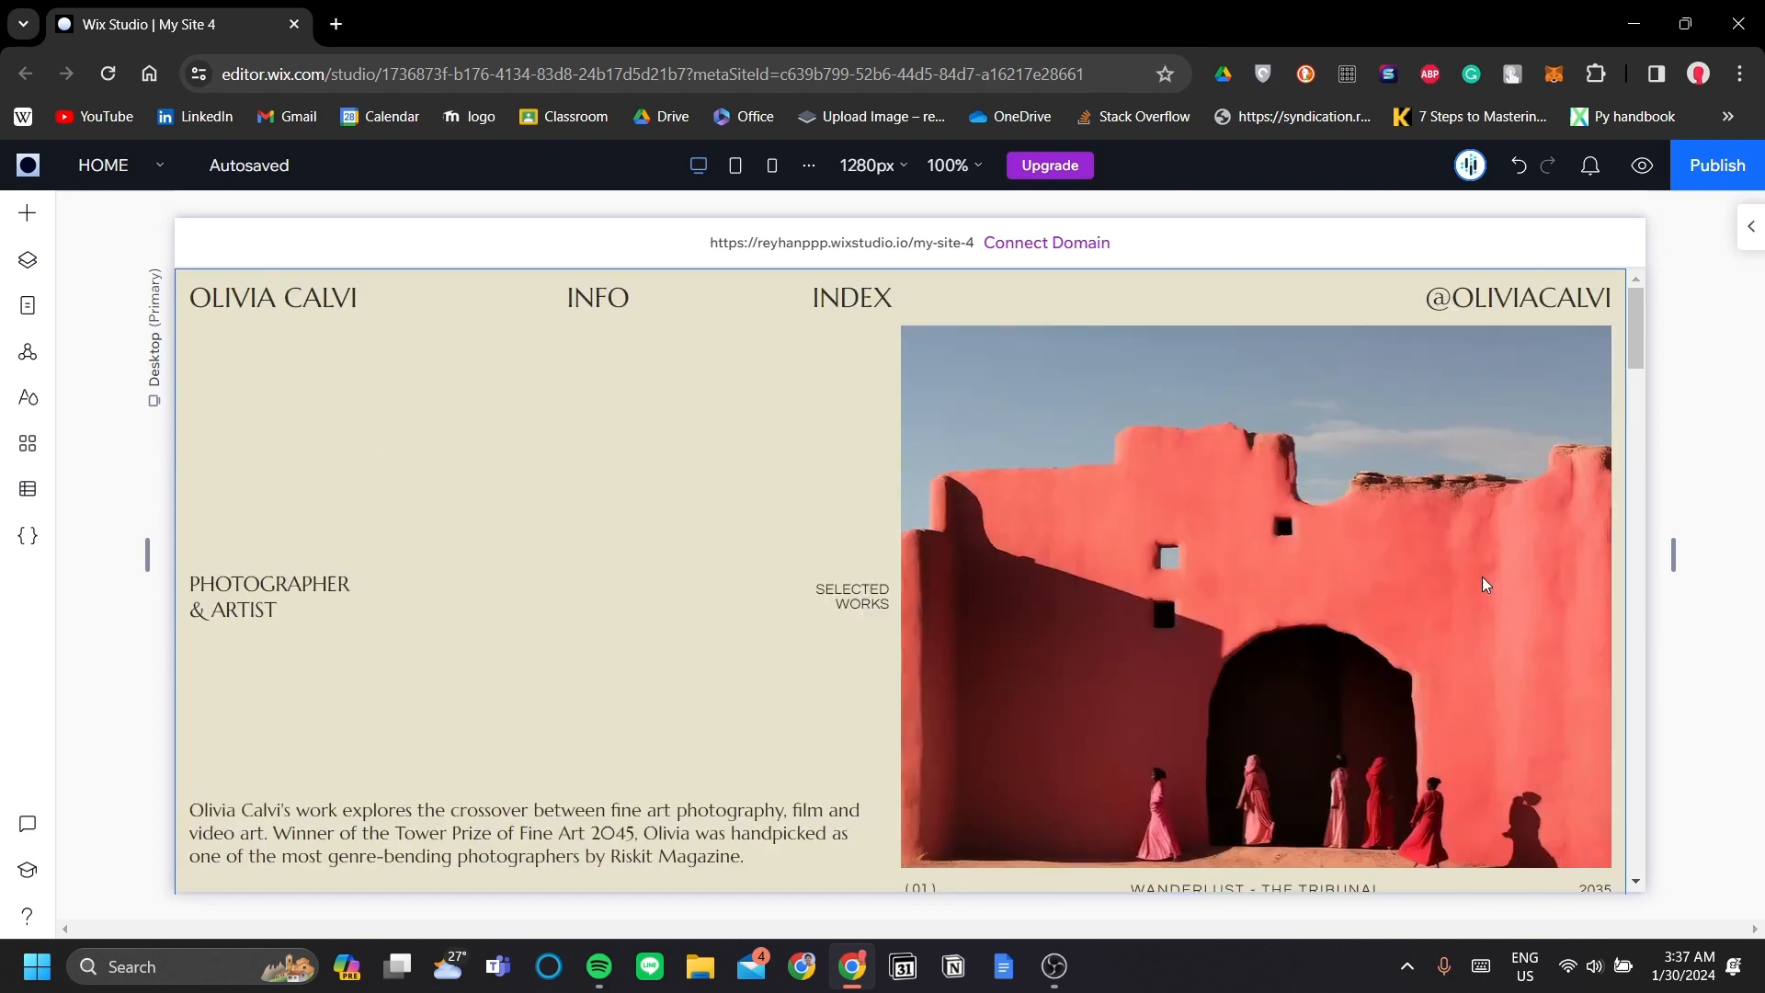
# - Select the hero's text cell and inspect its properties
pyautogui.click(690, 493)
pyautogui.click(473, 576)
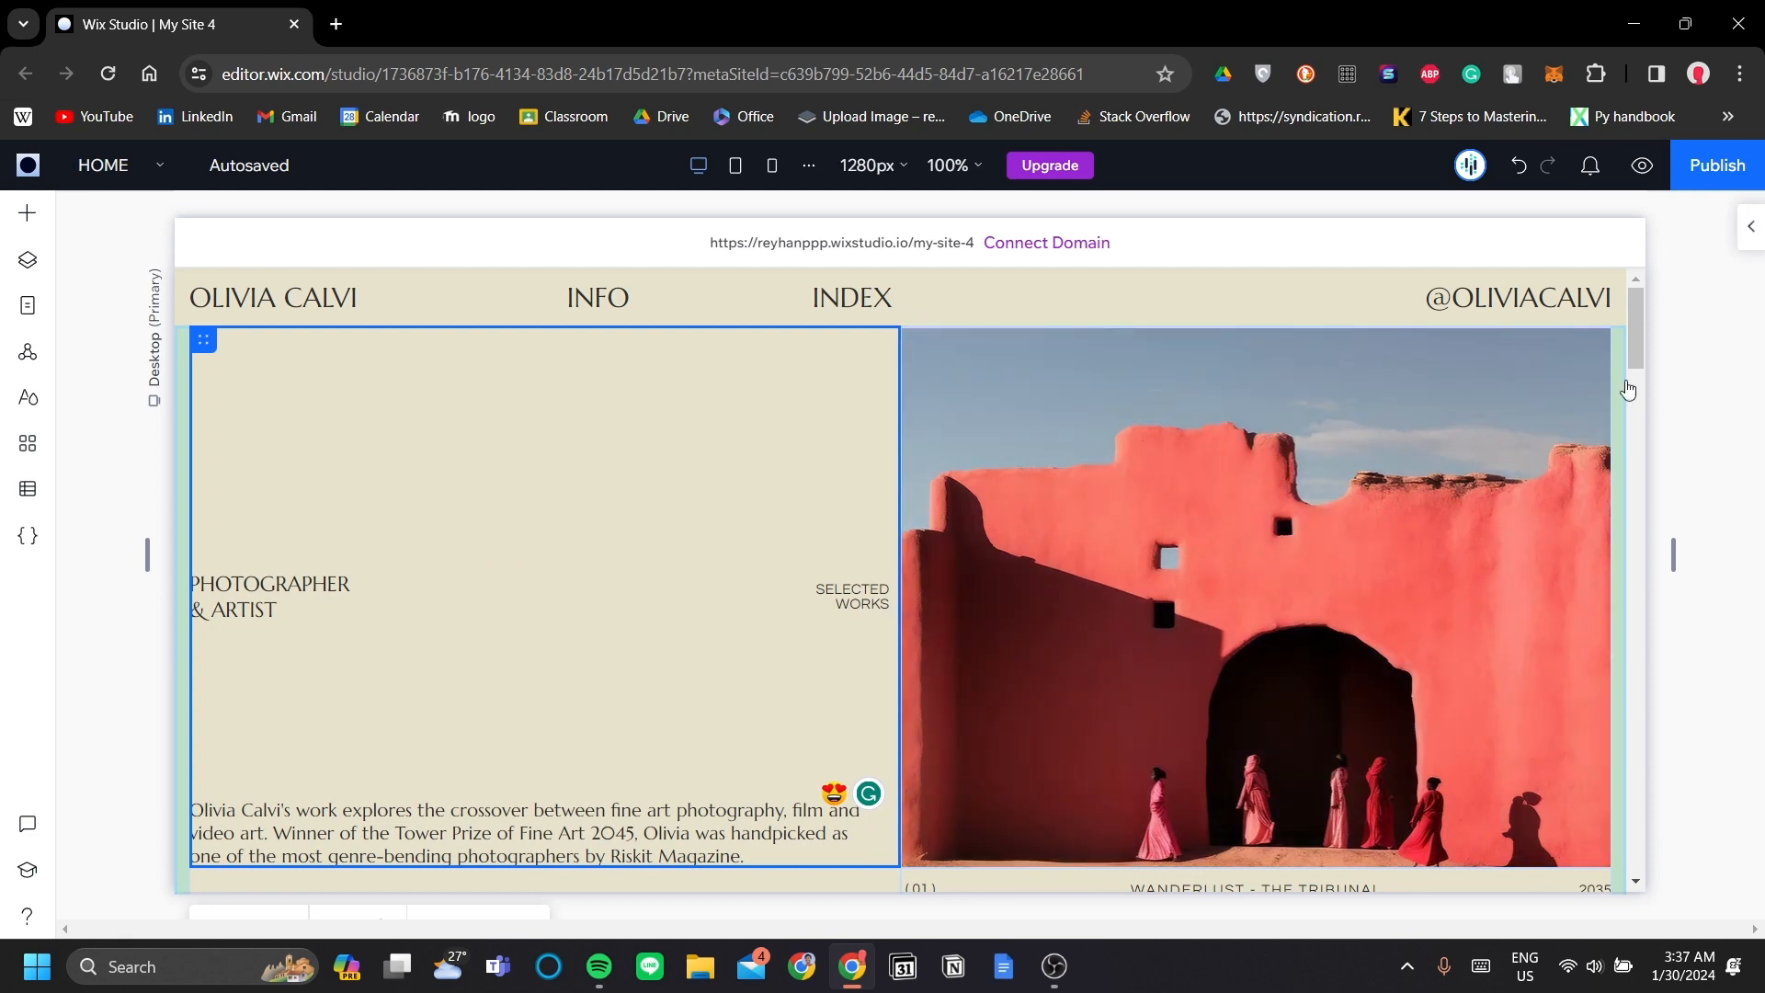
pyautogui.click(1751, 226)
pyautogui.scroll(-4, 1591, 572)
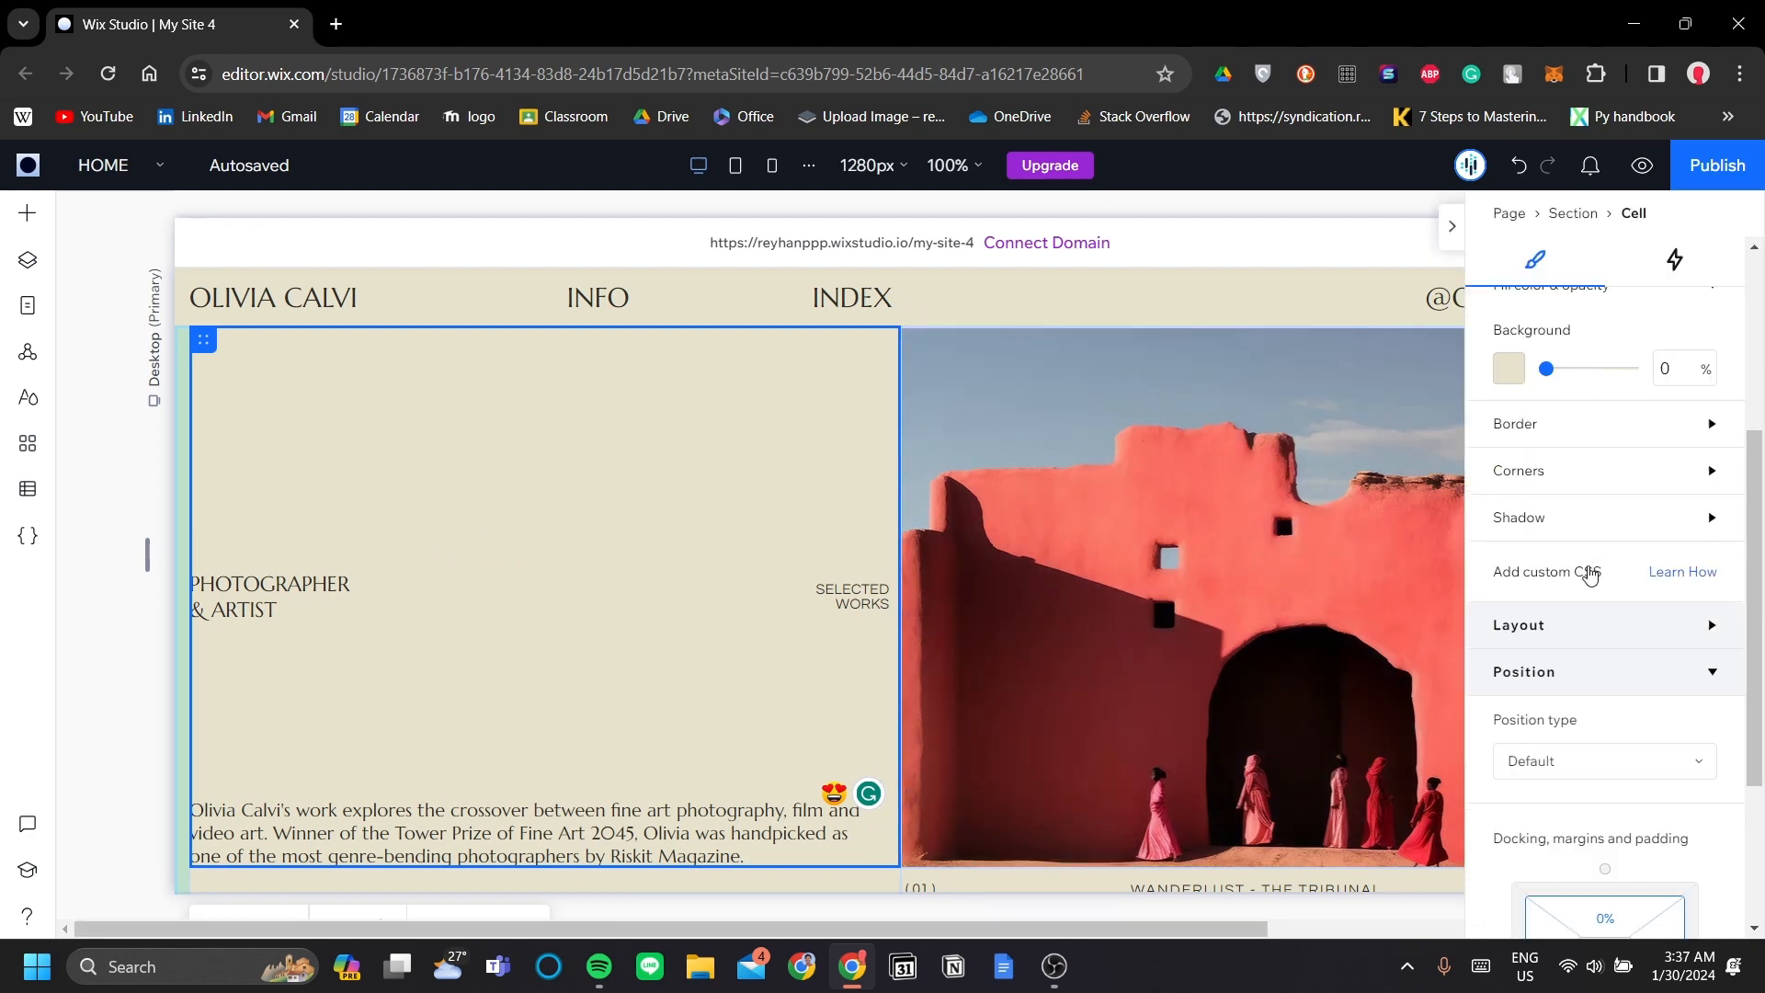
pyautogui.scroll(-2, 1548, 571)
pyautogui.scroll(5, 1564, 571)
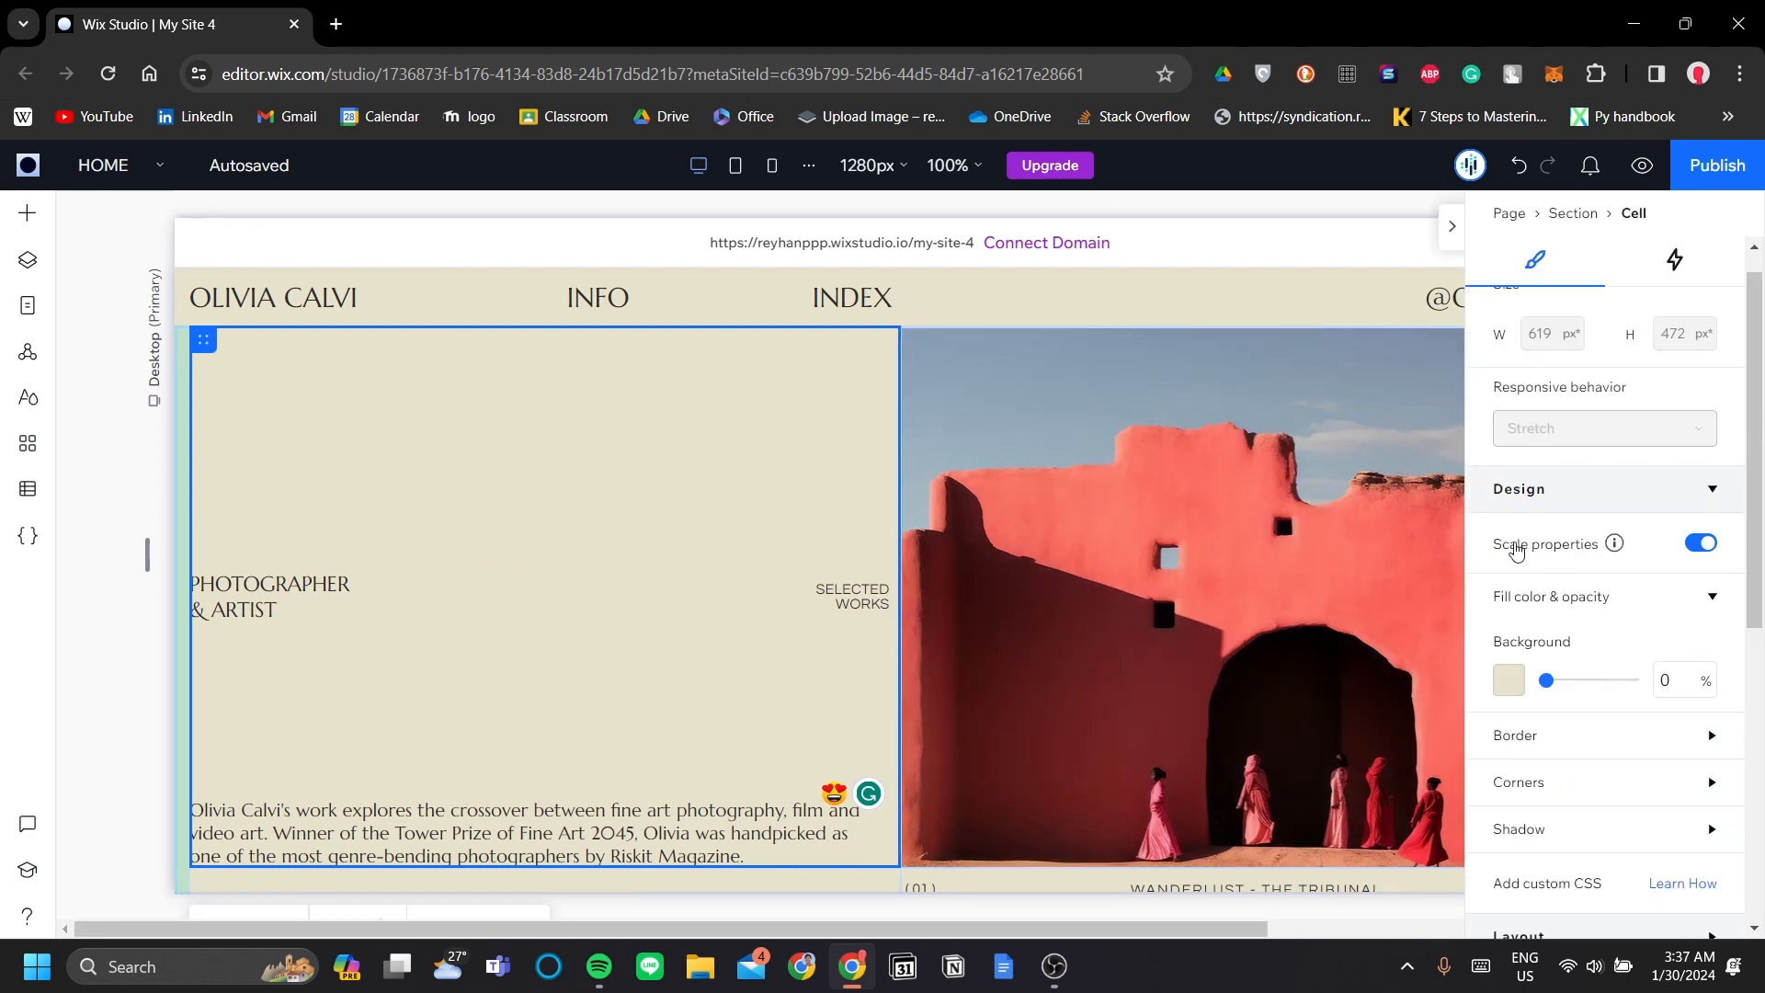
pyautogui.click(1451, 227)
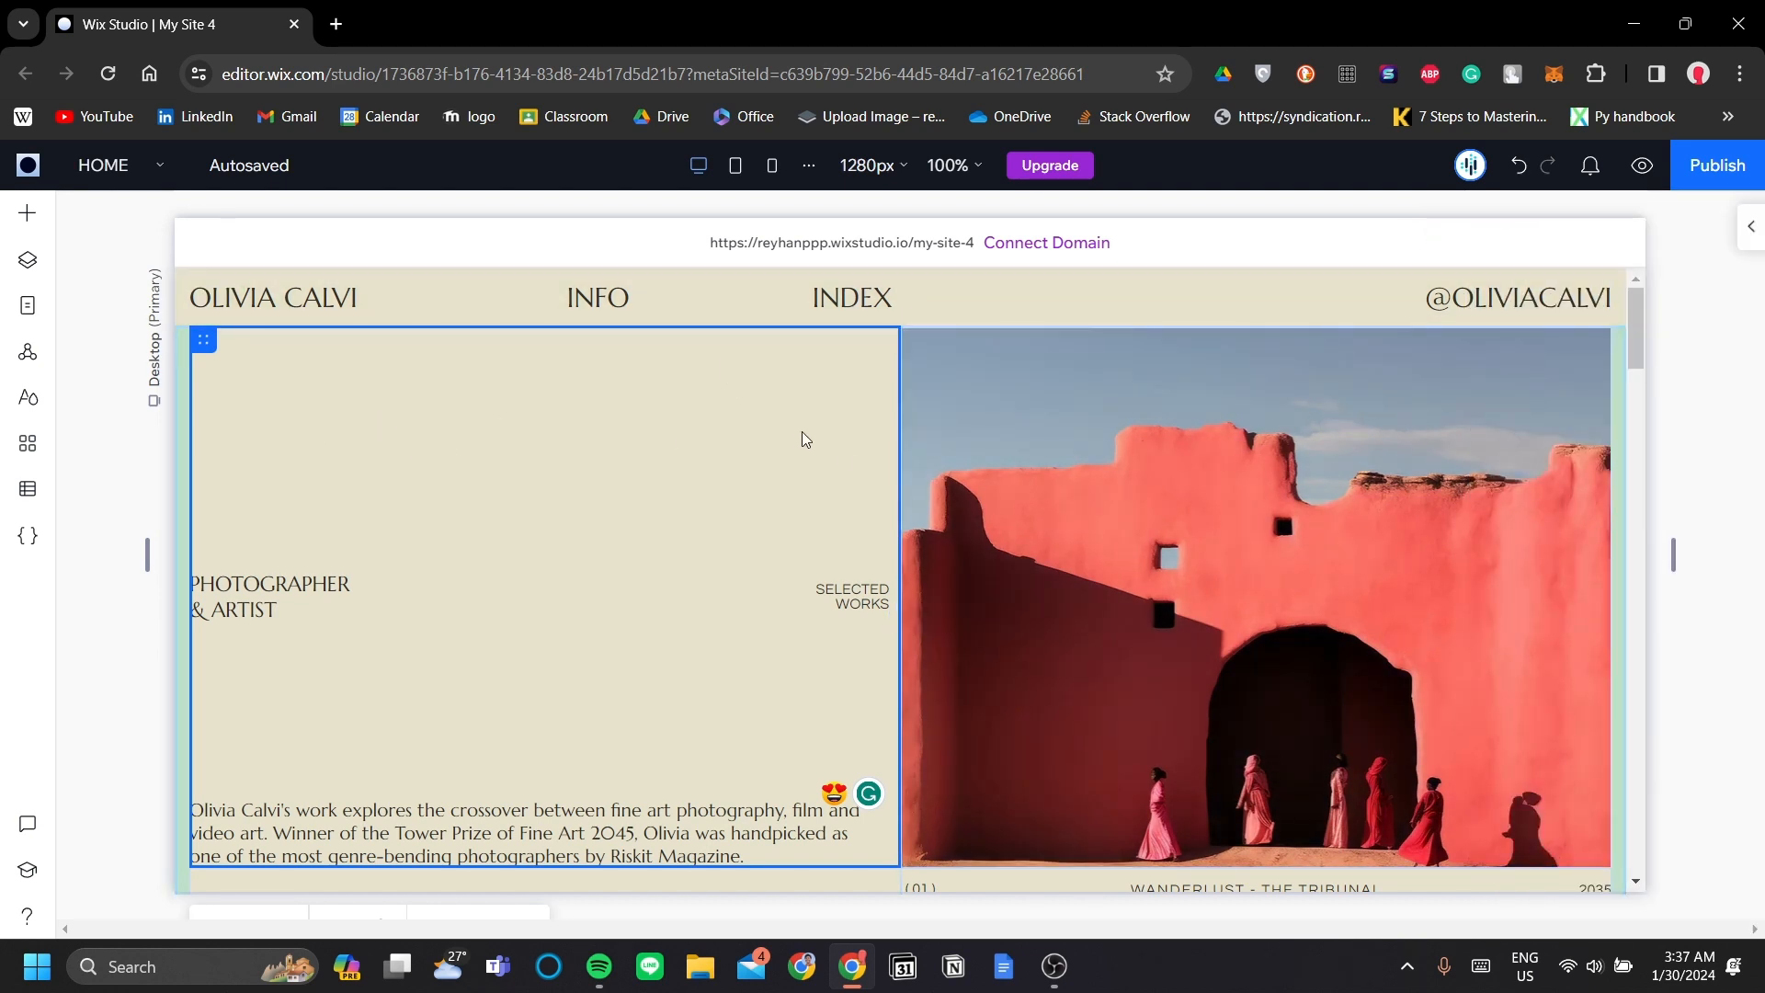
pyautogui.click(1751, 227)
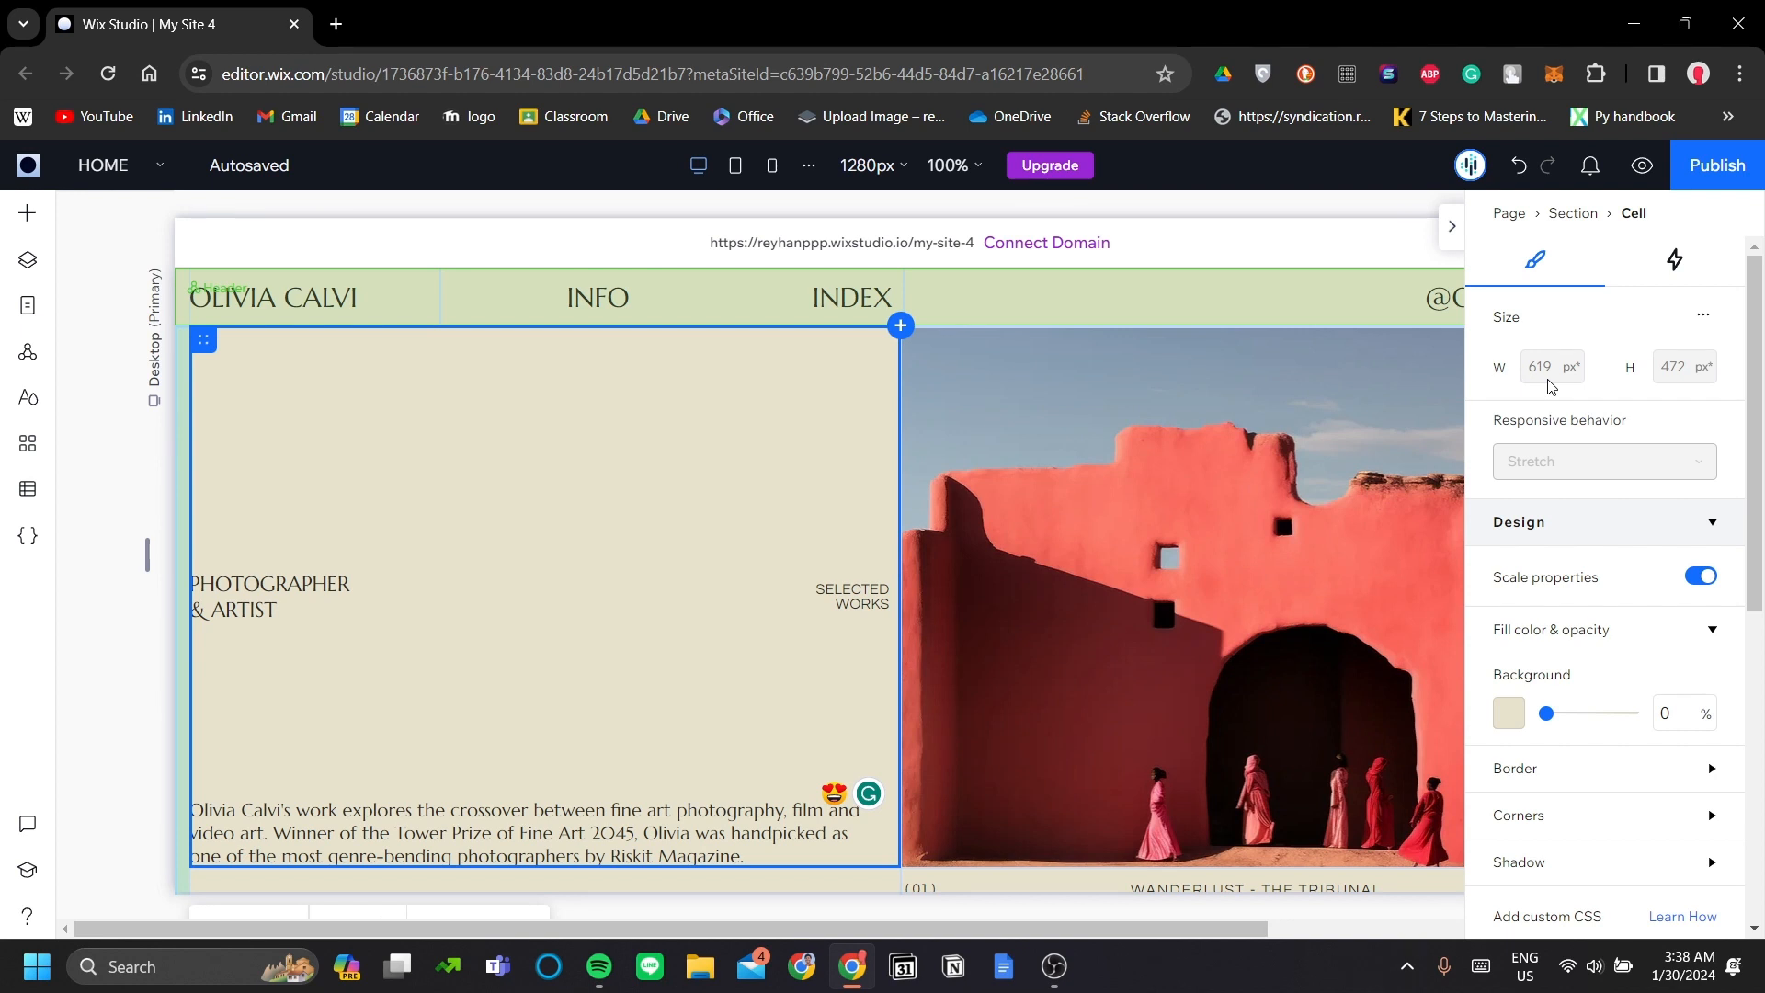
# - Insert a new section below the header and add a plain white empty container to it
pyautogui.click(1269, 311)
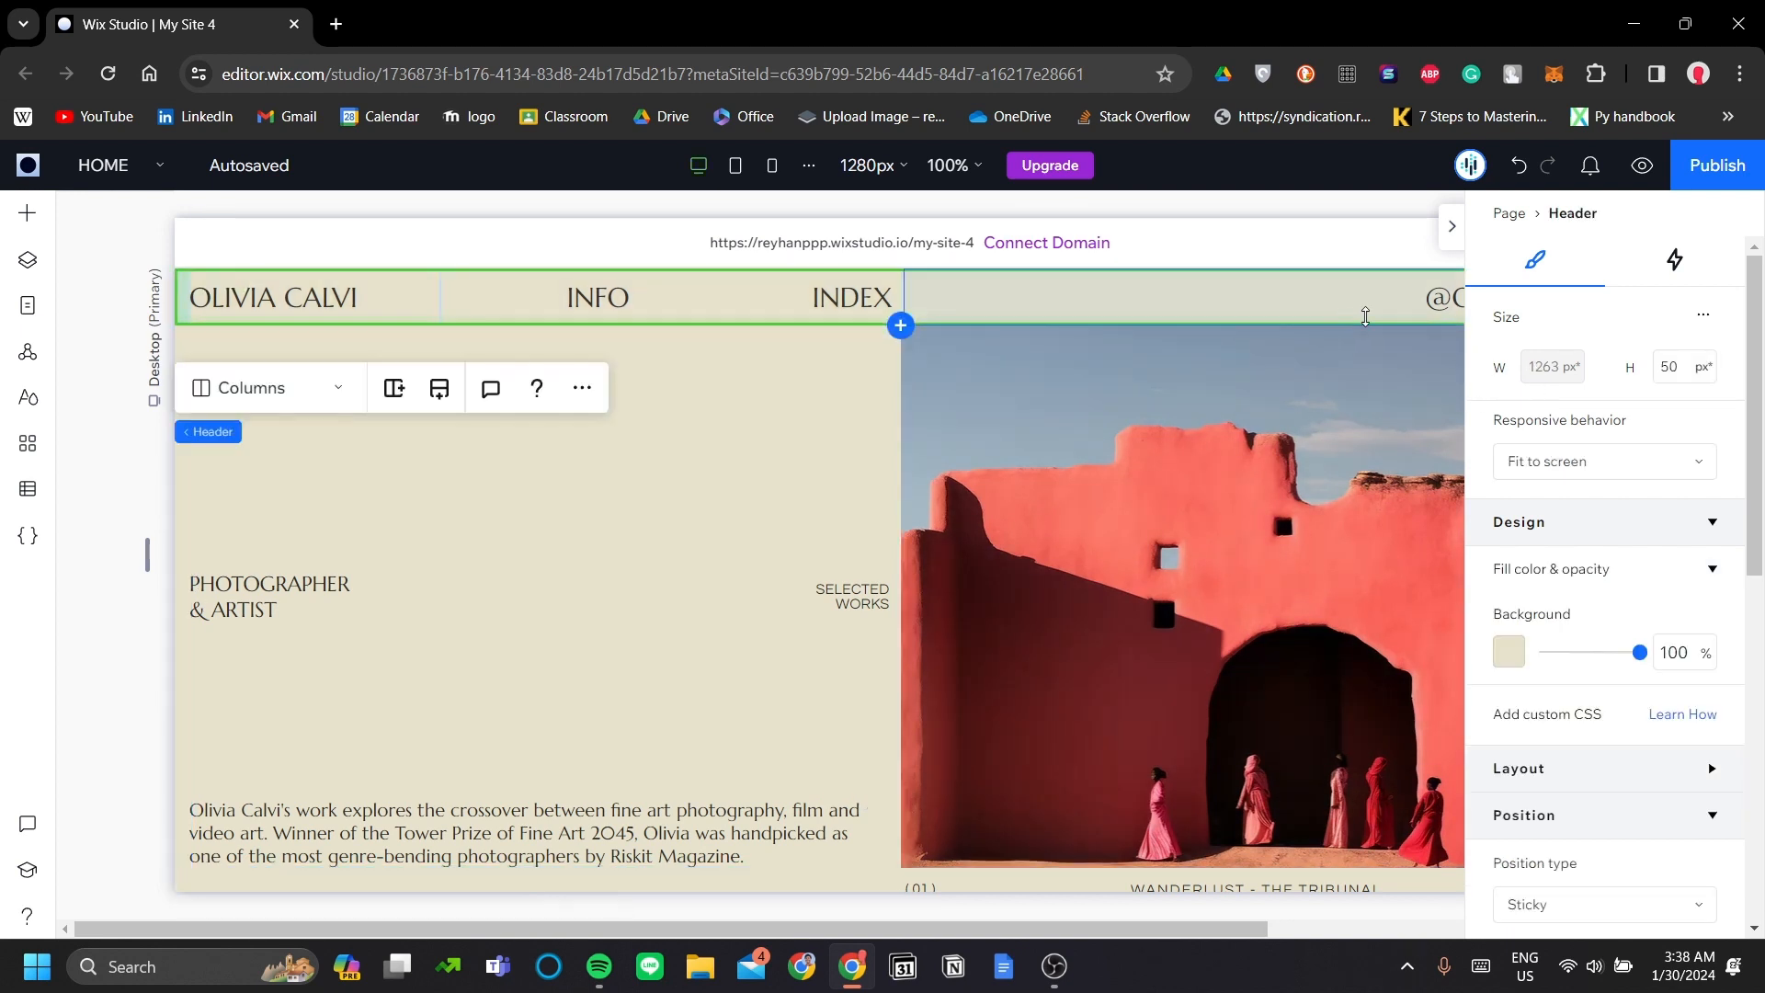
pyautogui.click(1452, 226)
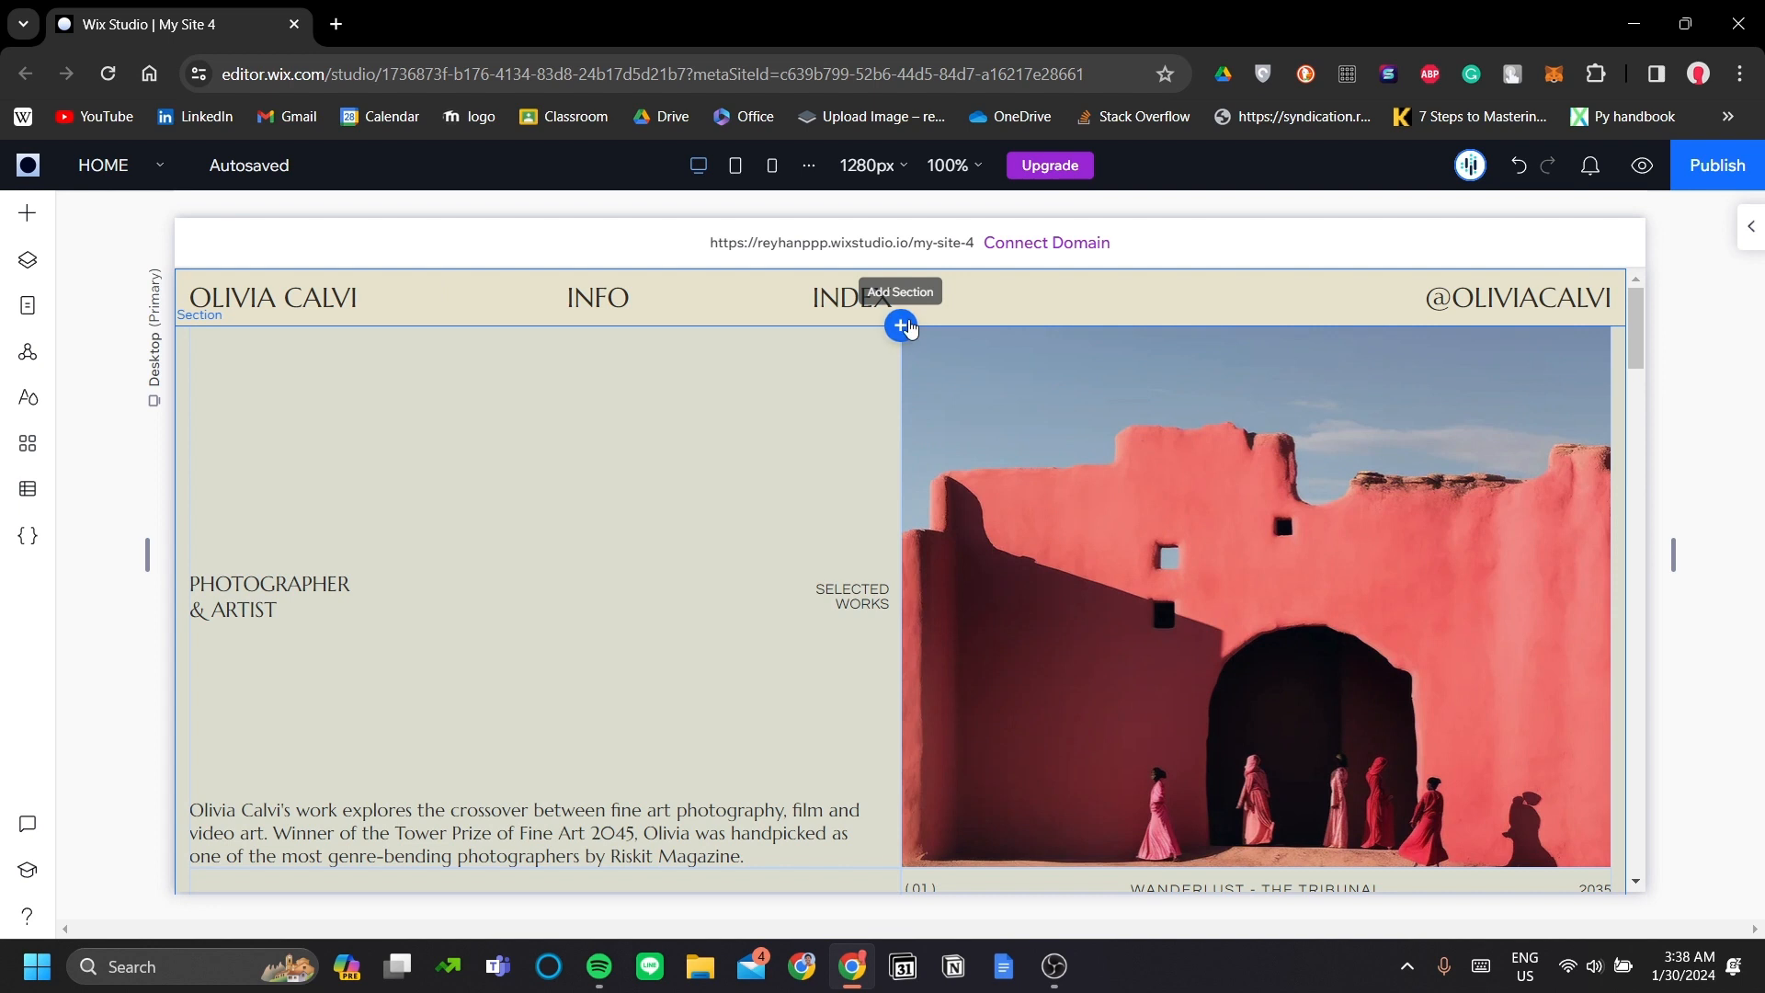
pyautogui.click(902, 327)
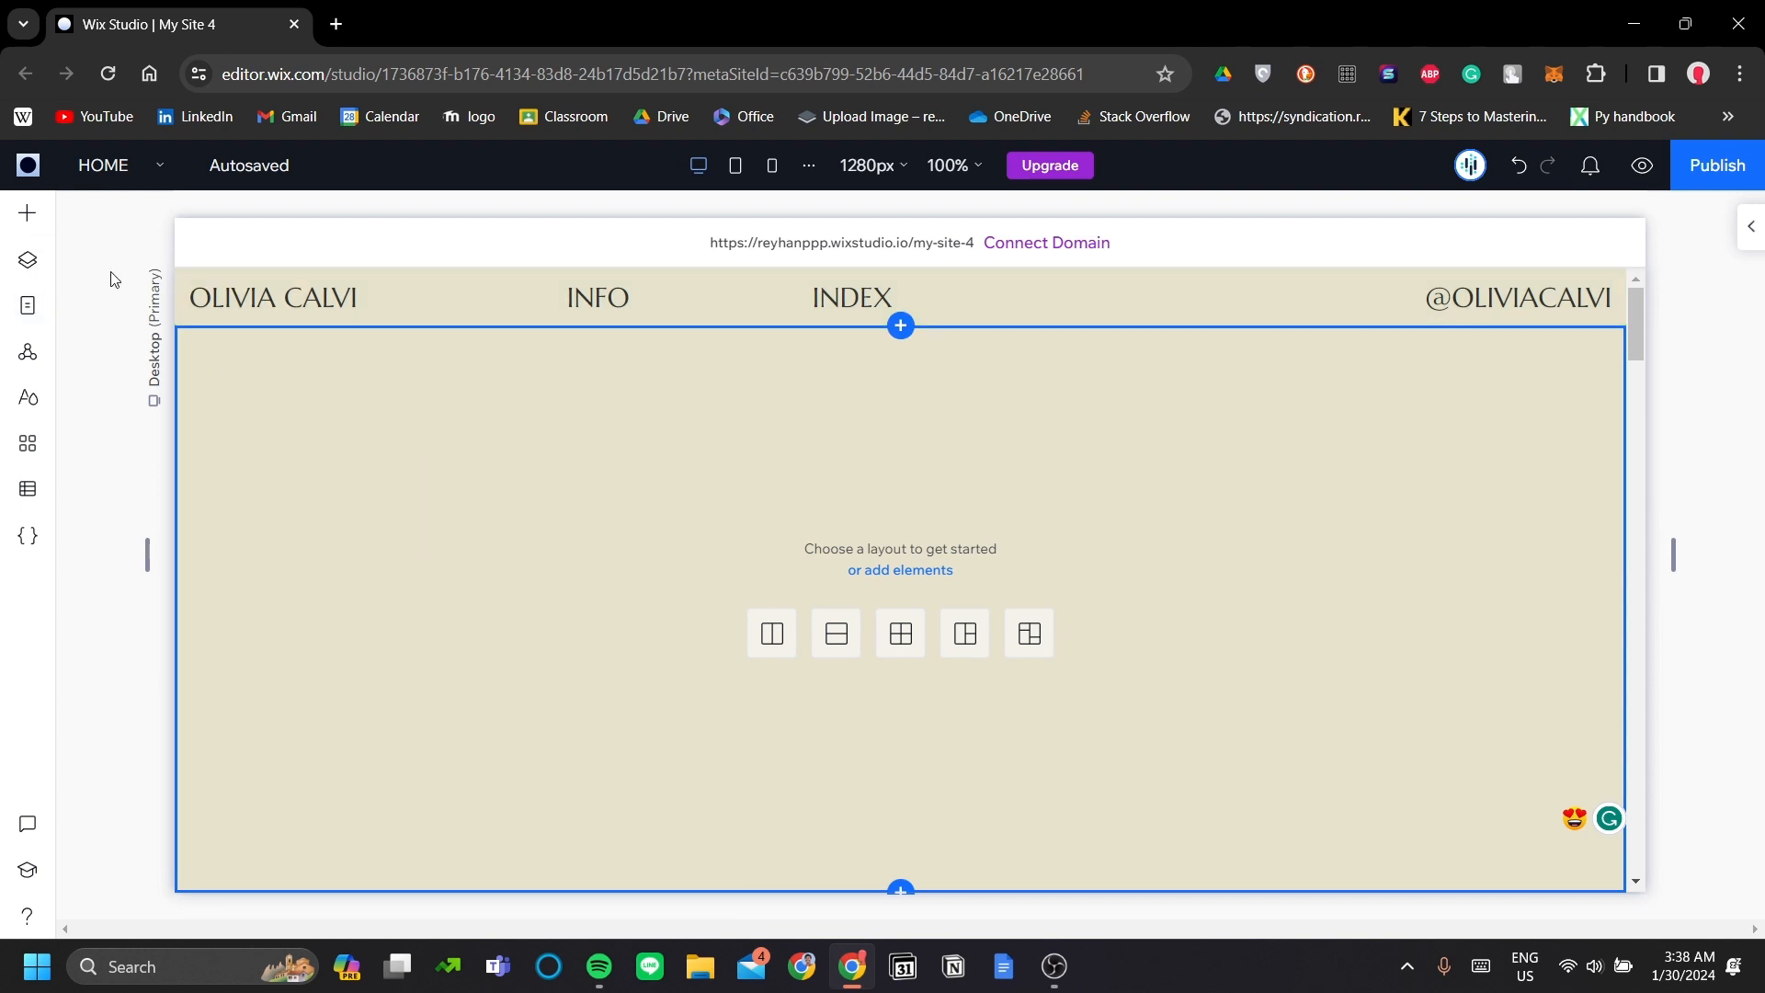
pyautogui.click(28, 220)
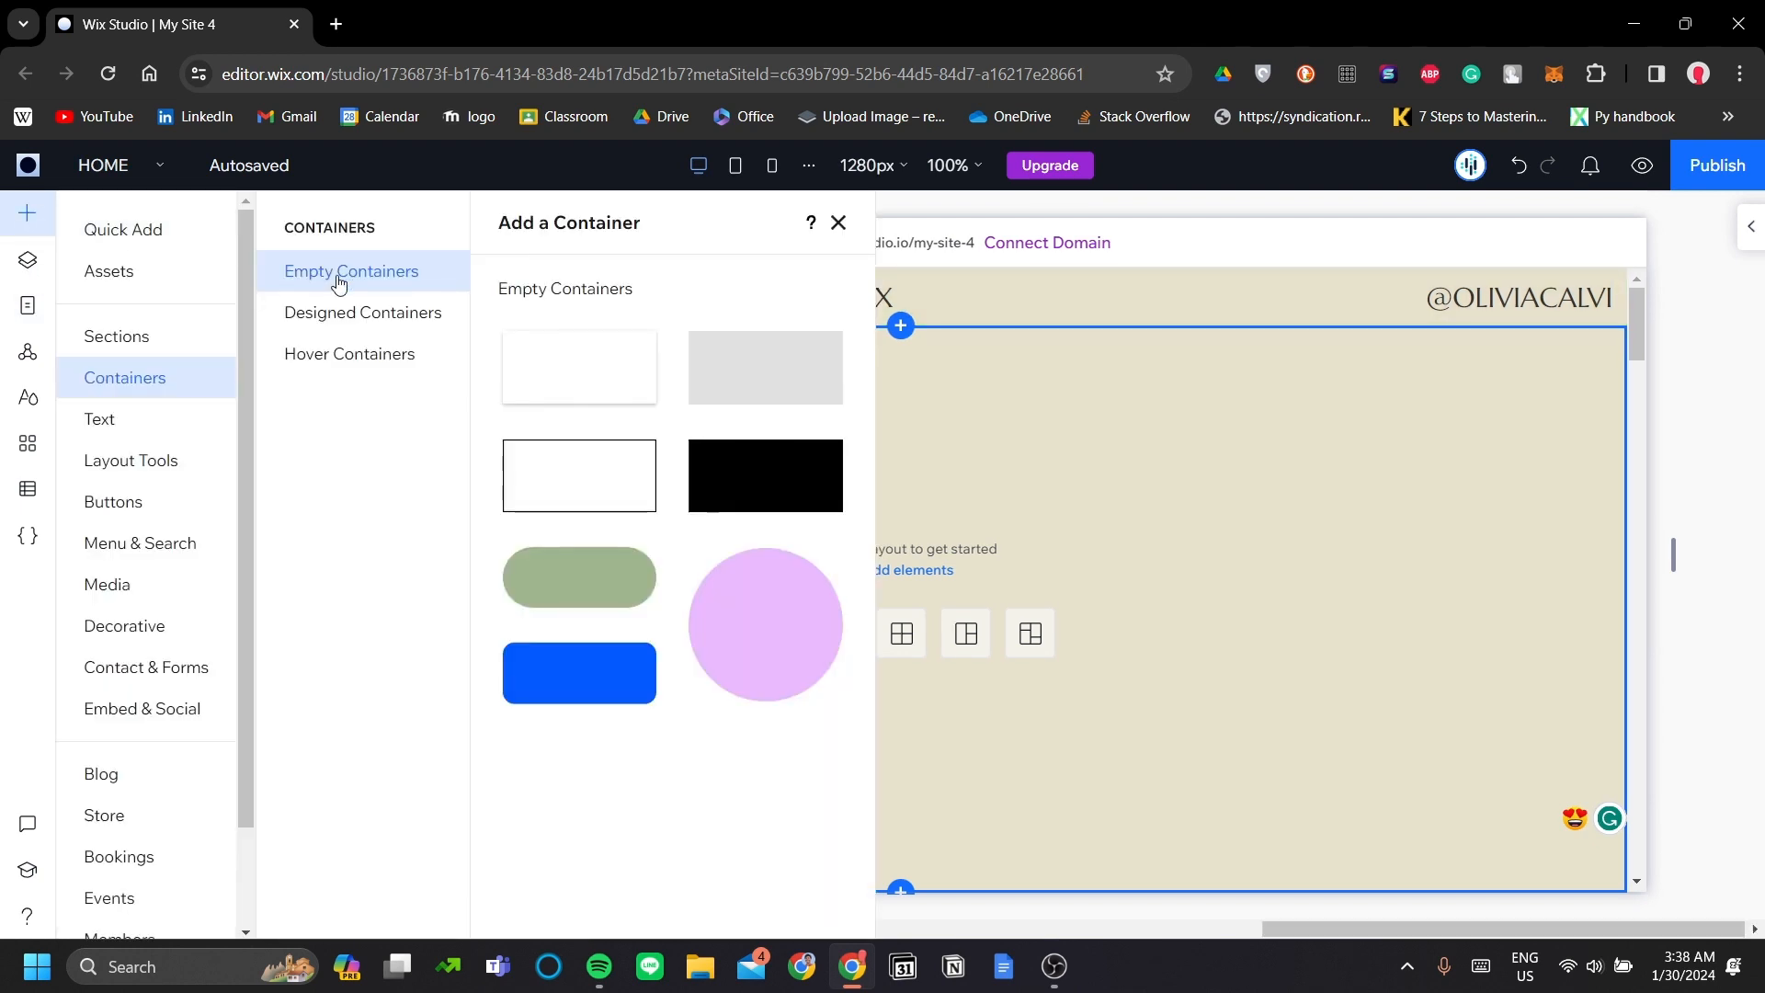
pyautogui.click(580, 374)
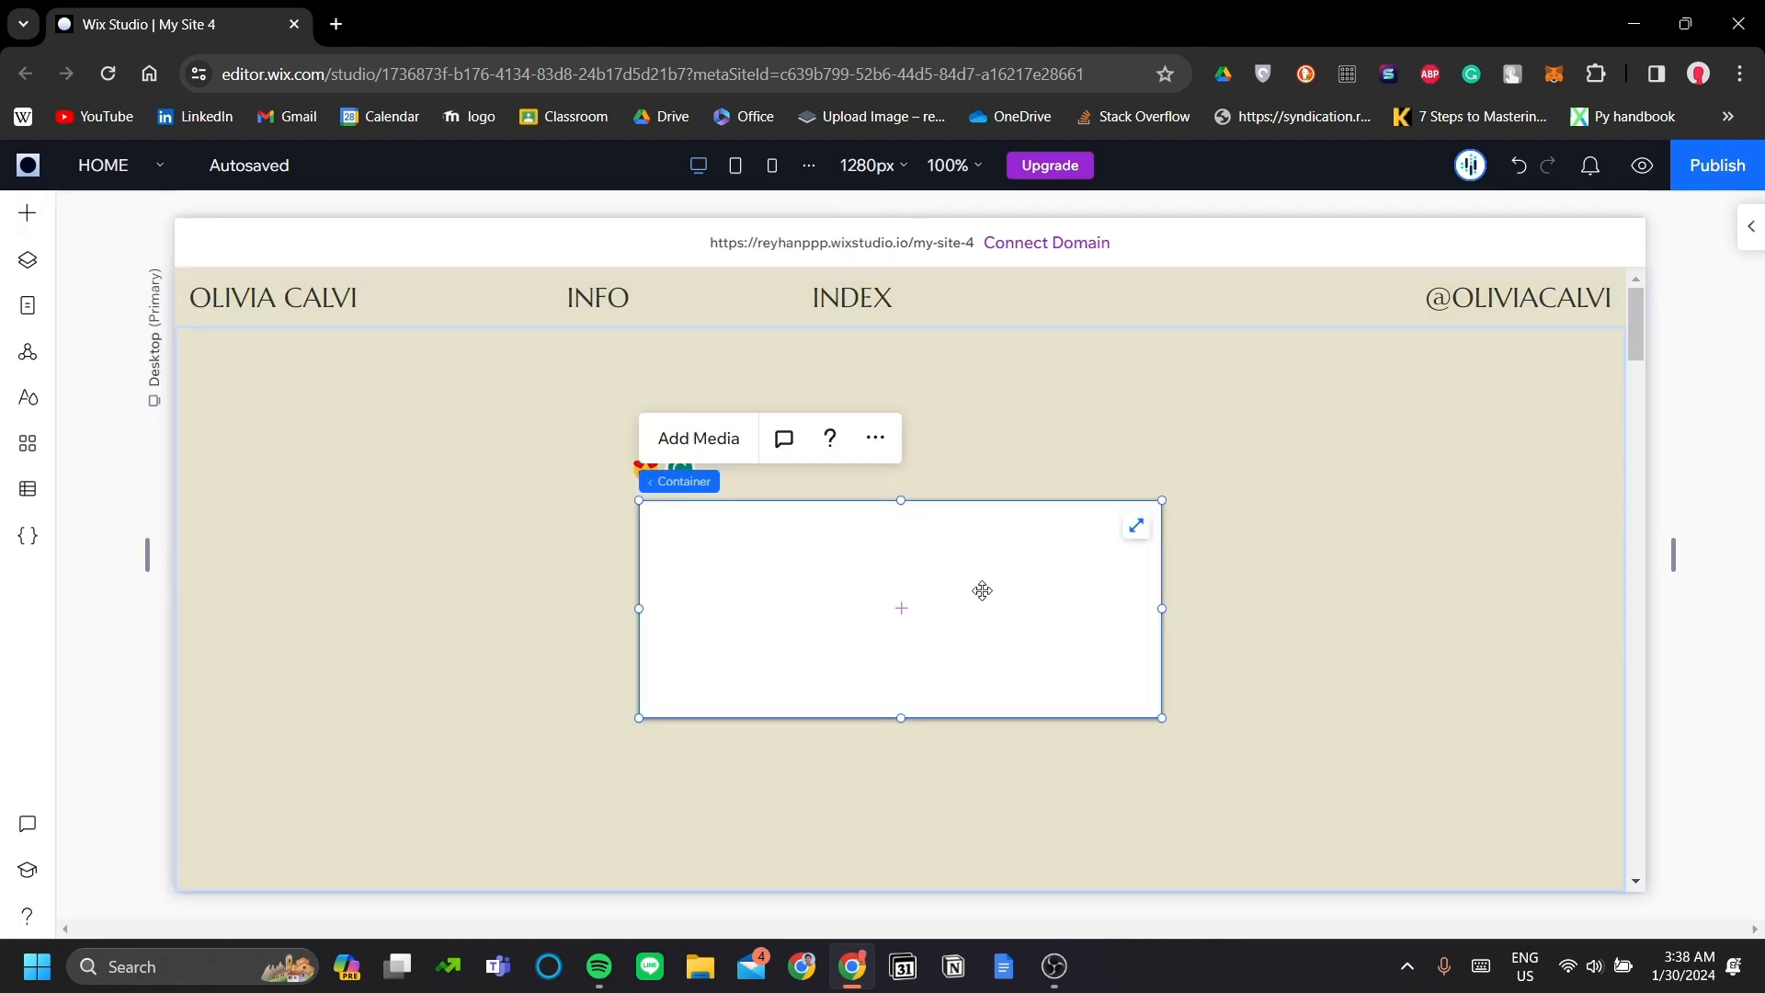
pyautogui.scroll(-1, 868, 465)
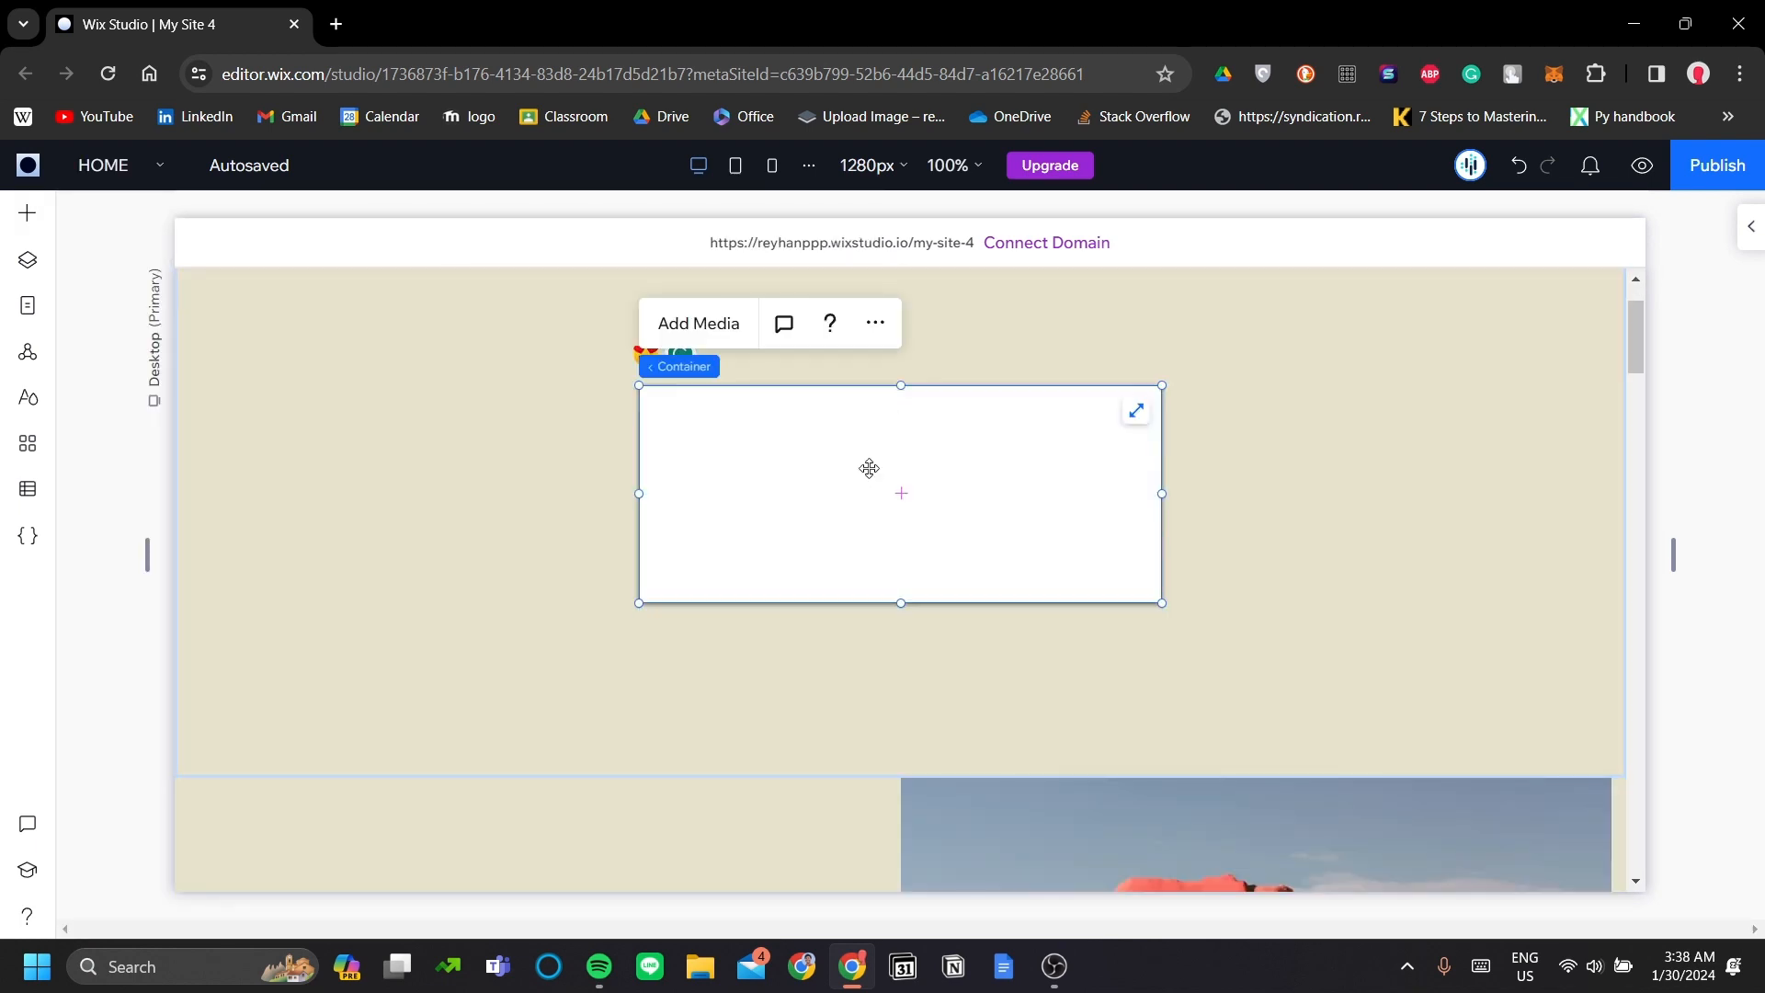
pyautogui.scroll(-1, 870, 473)
pyautogui.scroll(-3, 1362, 600)
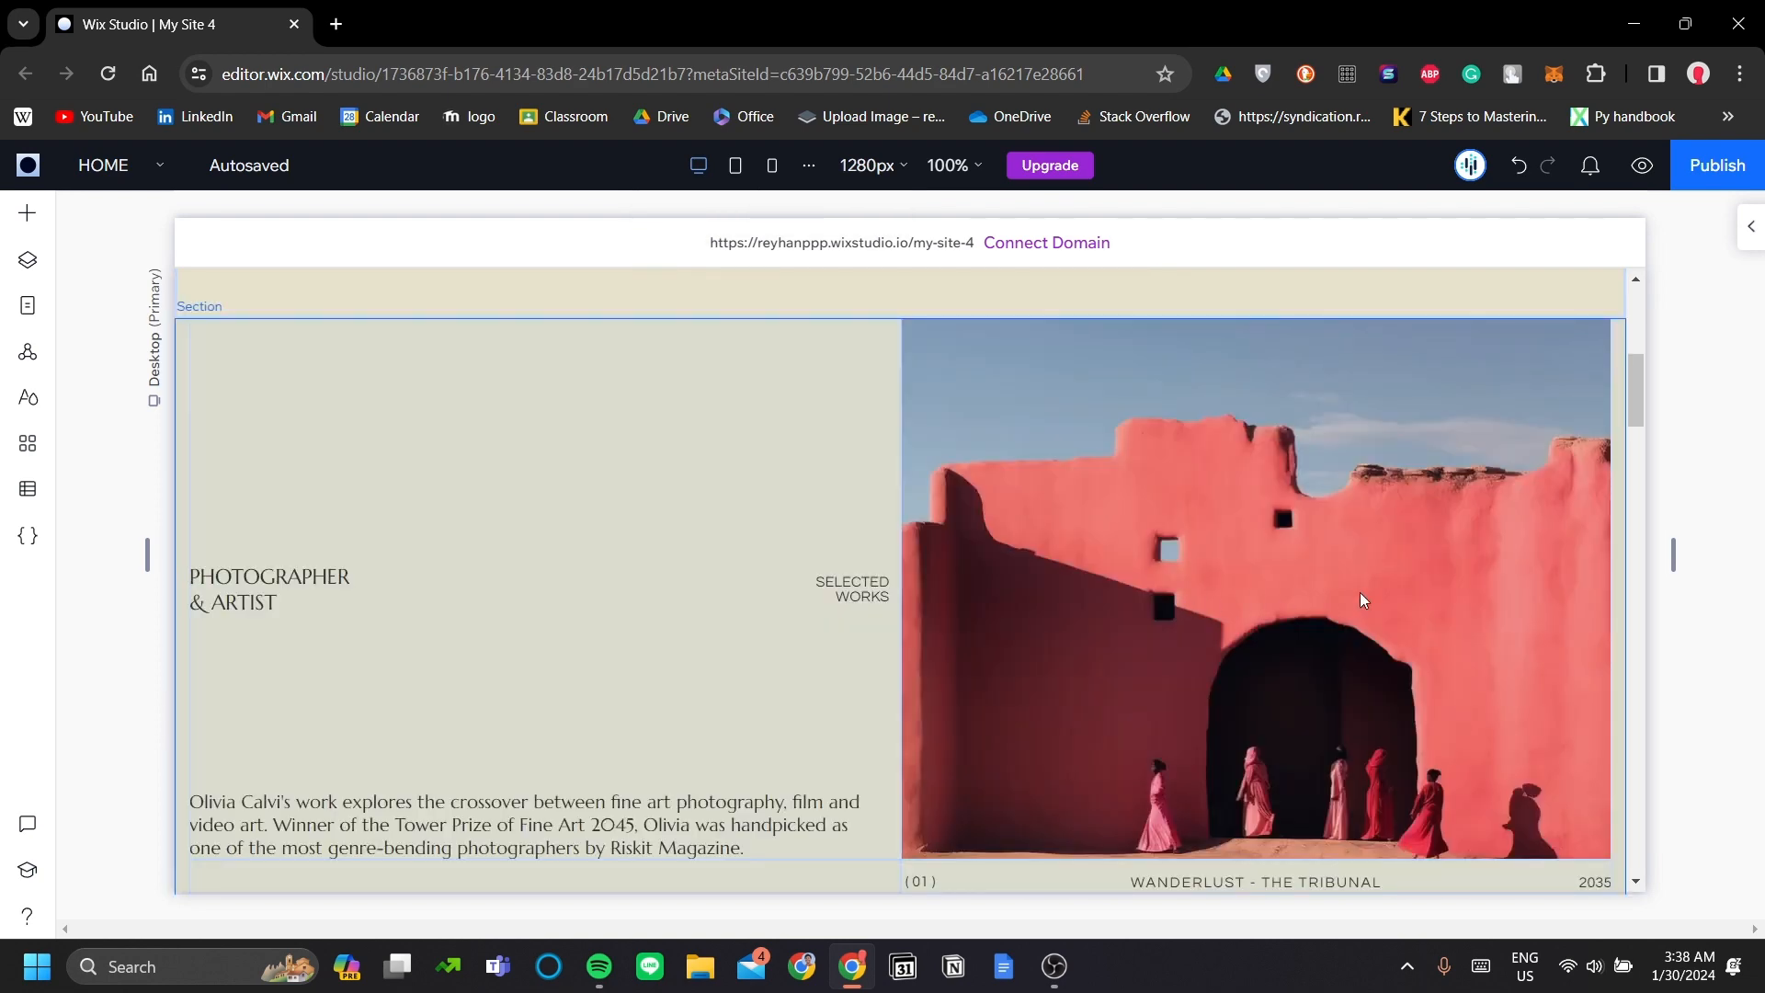
pyautogui.scroll(-4, 1135, 615)
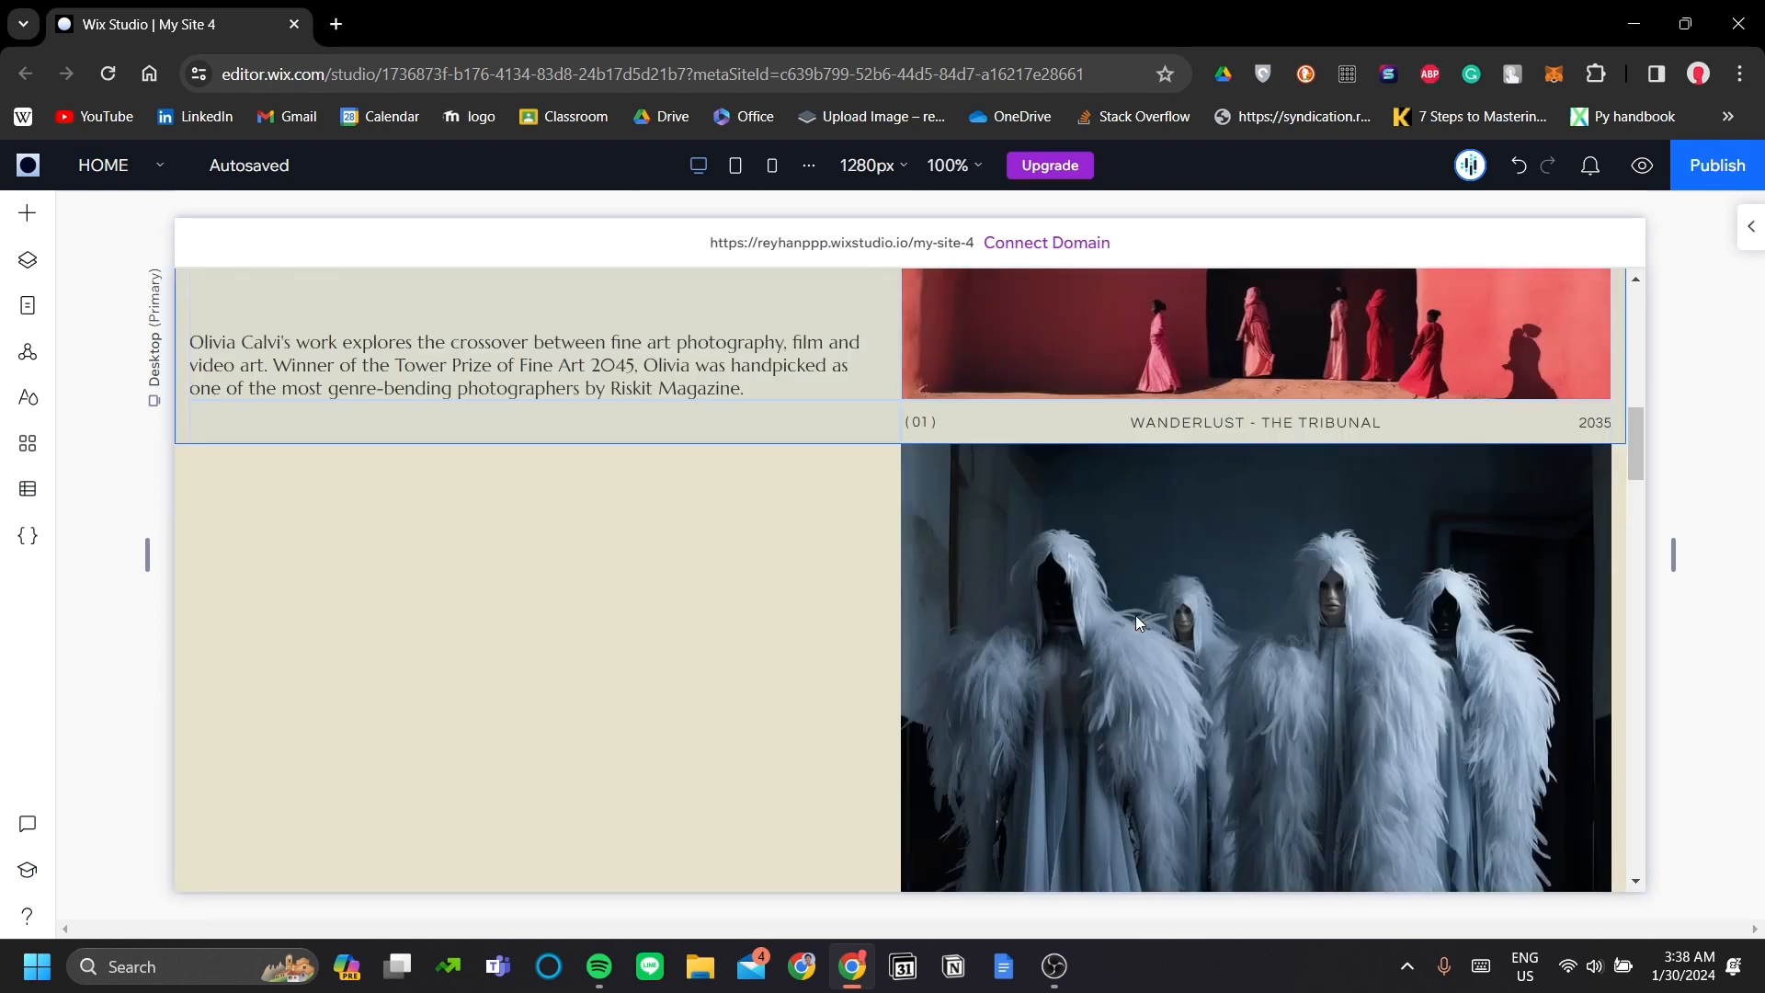
pyautogui.scroll(9, 1137, 616)
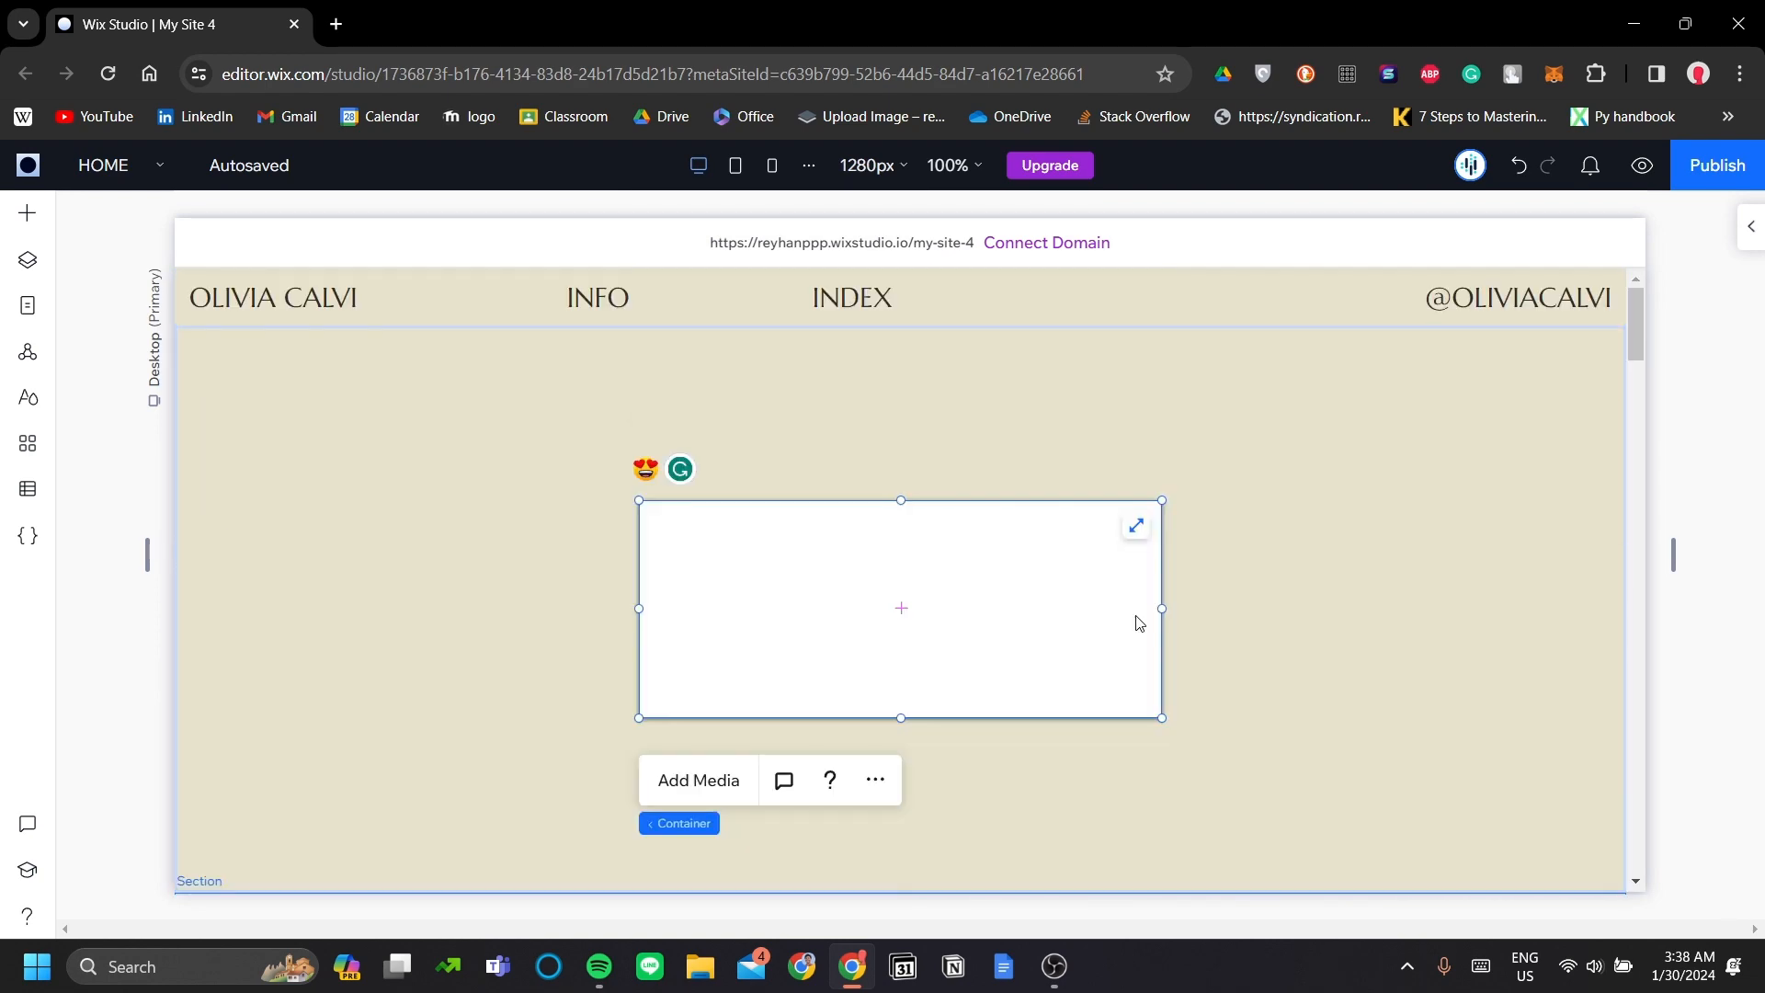
# - Set the new container's width to 1238 px
pyautogui.click(1751, 226)
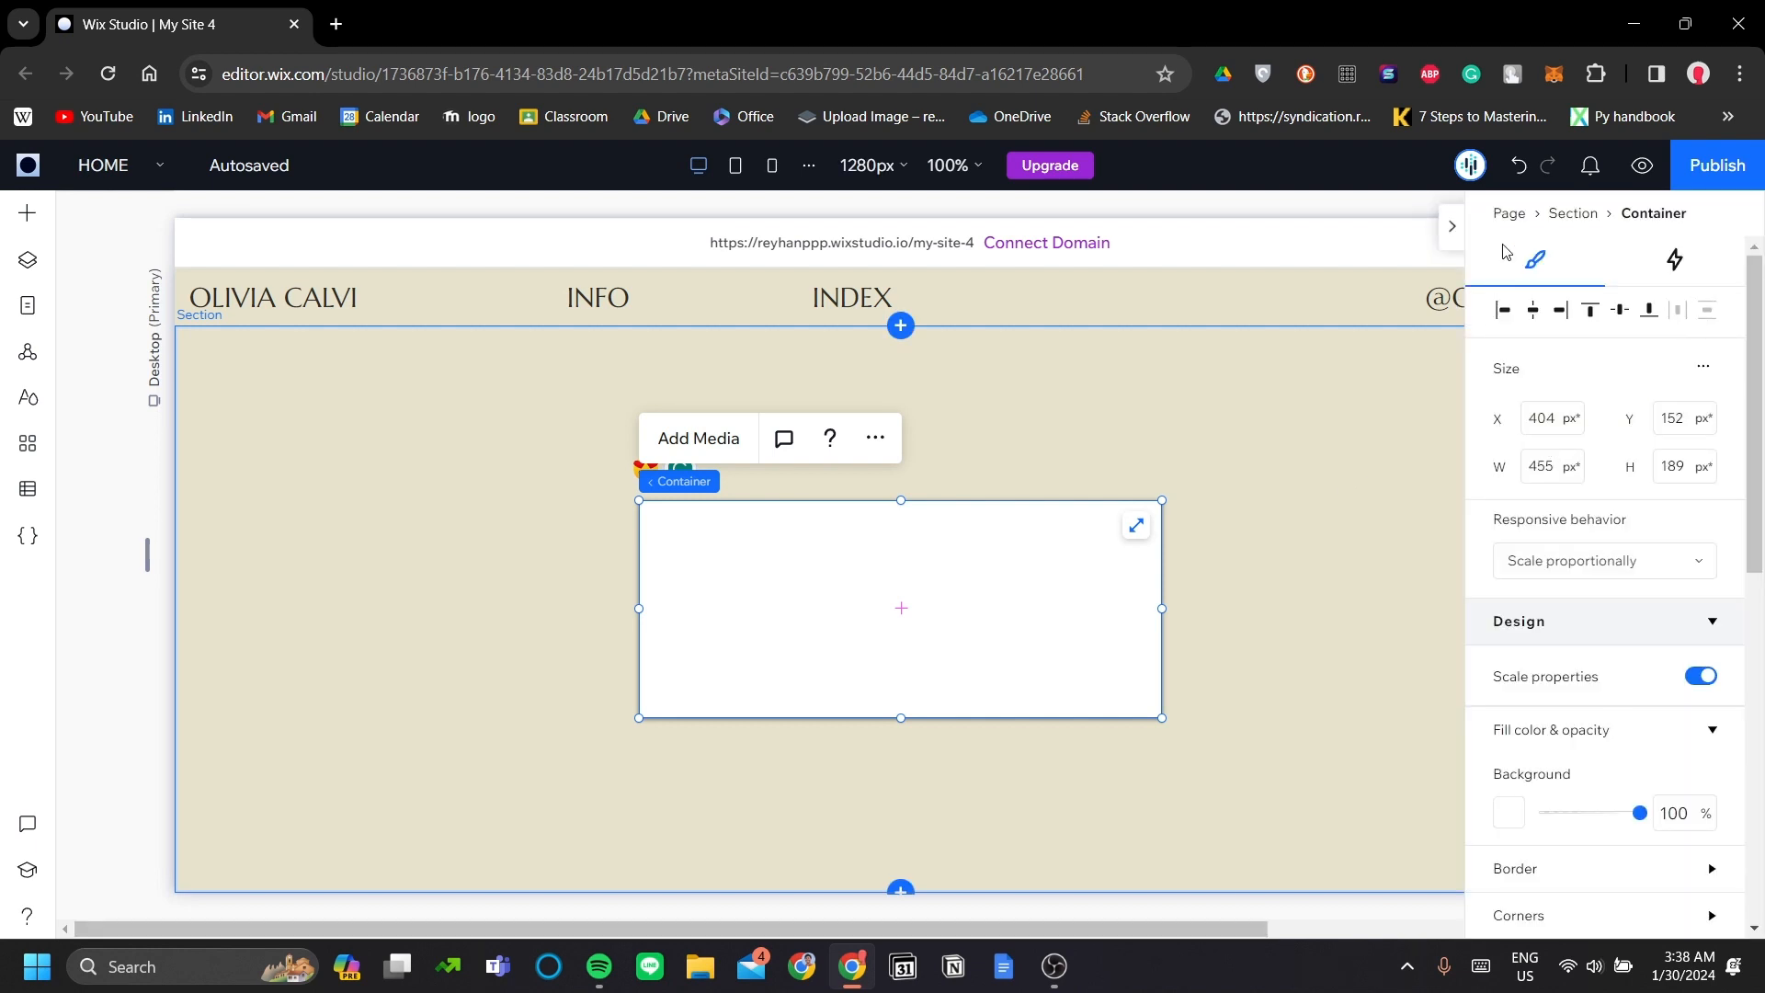
pyautogui.click(1552, 476)
pyautogui.write('1238')
pyautogui.press('Return')
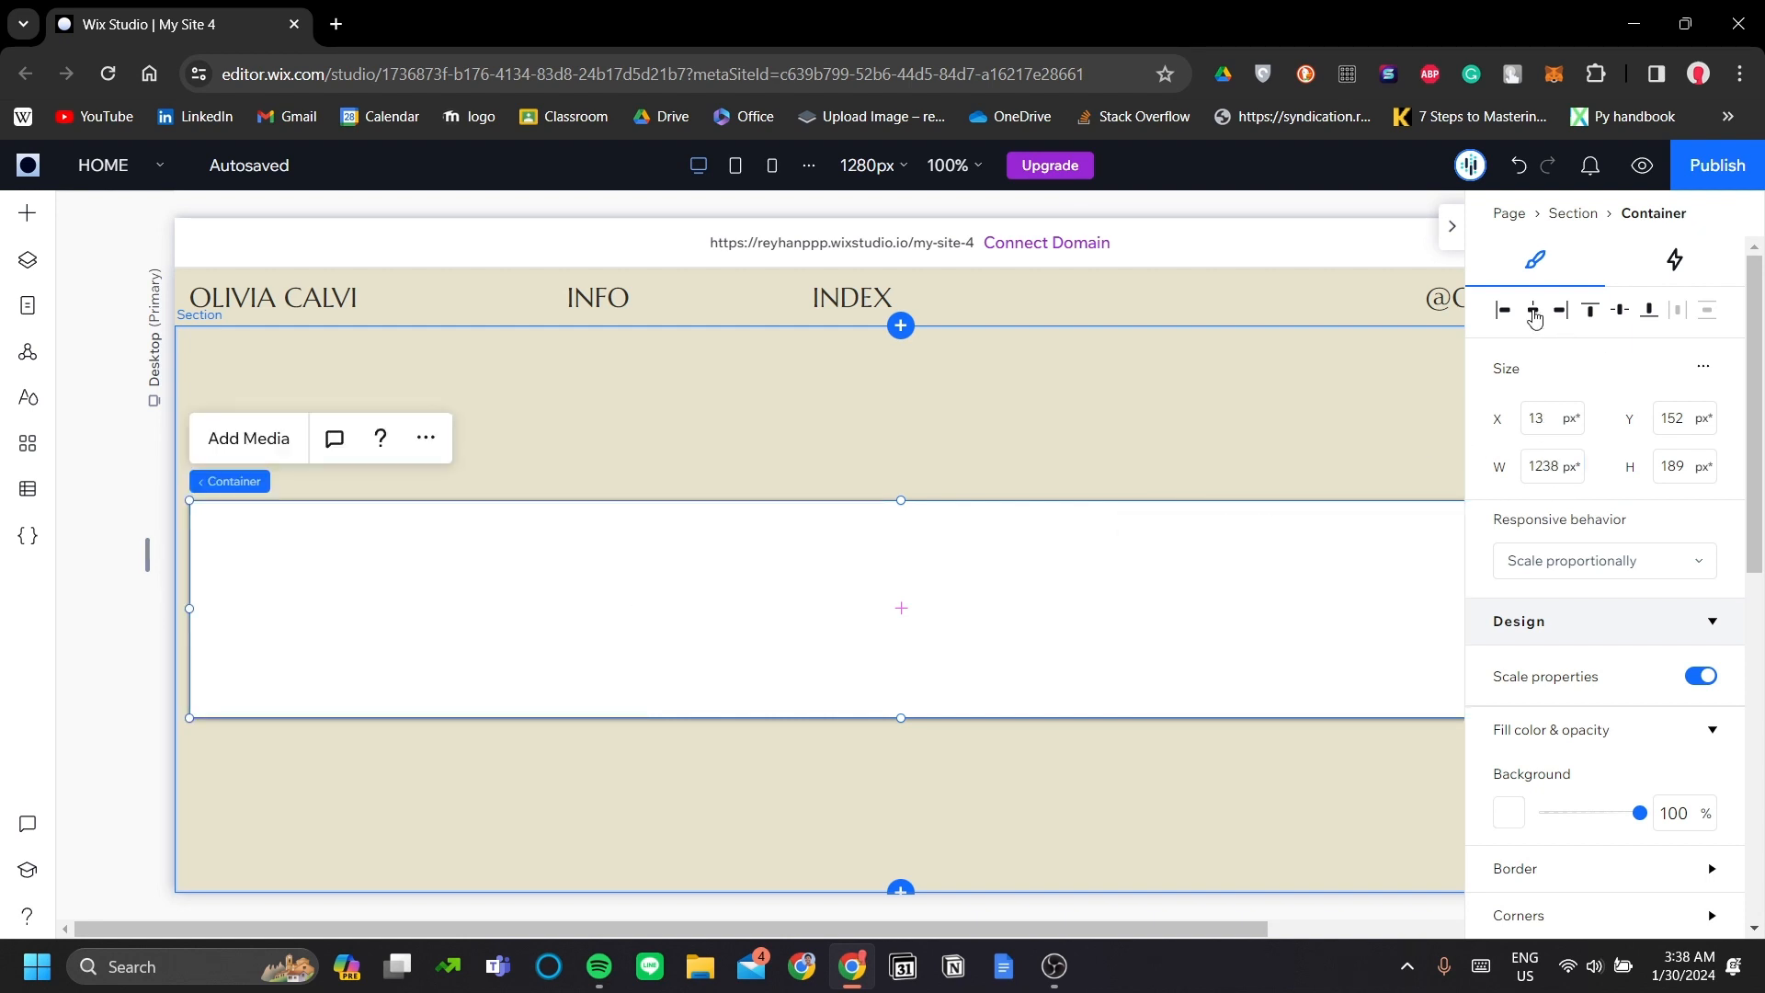
pyautogui.click(1452, 226)
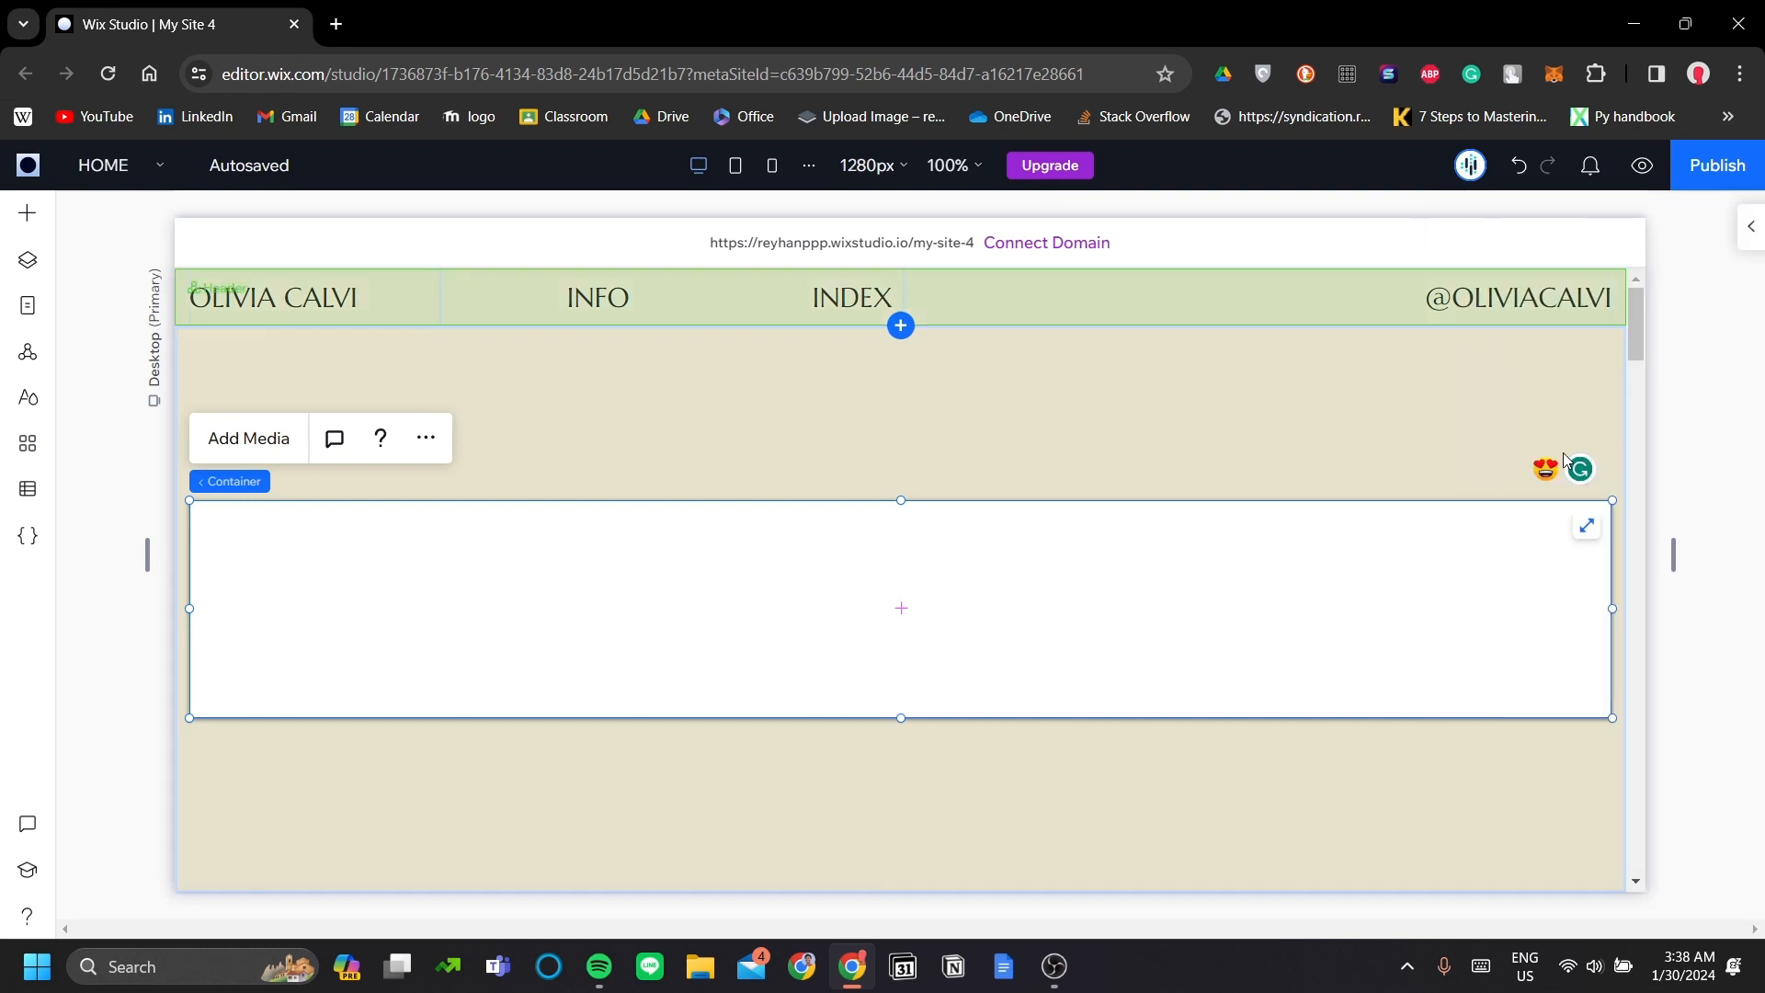
pyautogui.scroll(-4, 1491, 697)
pyautogui.scroll(-1, 1491, 697)
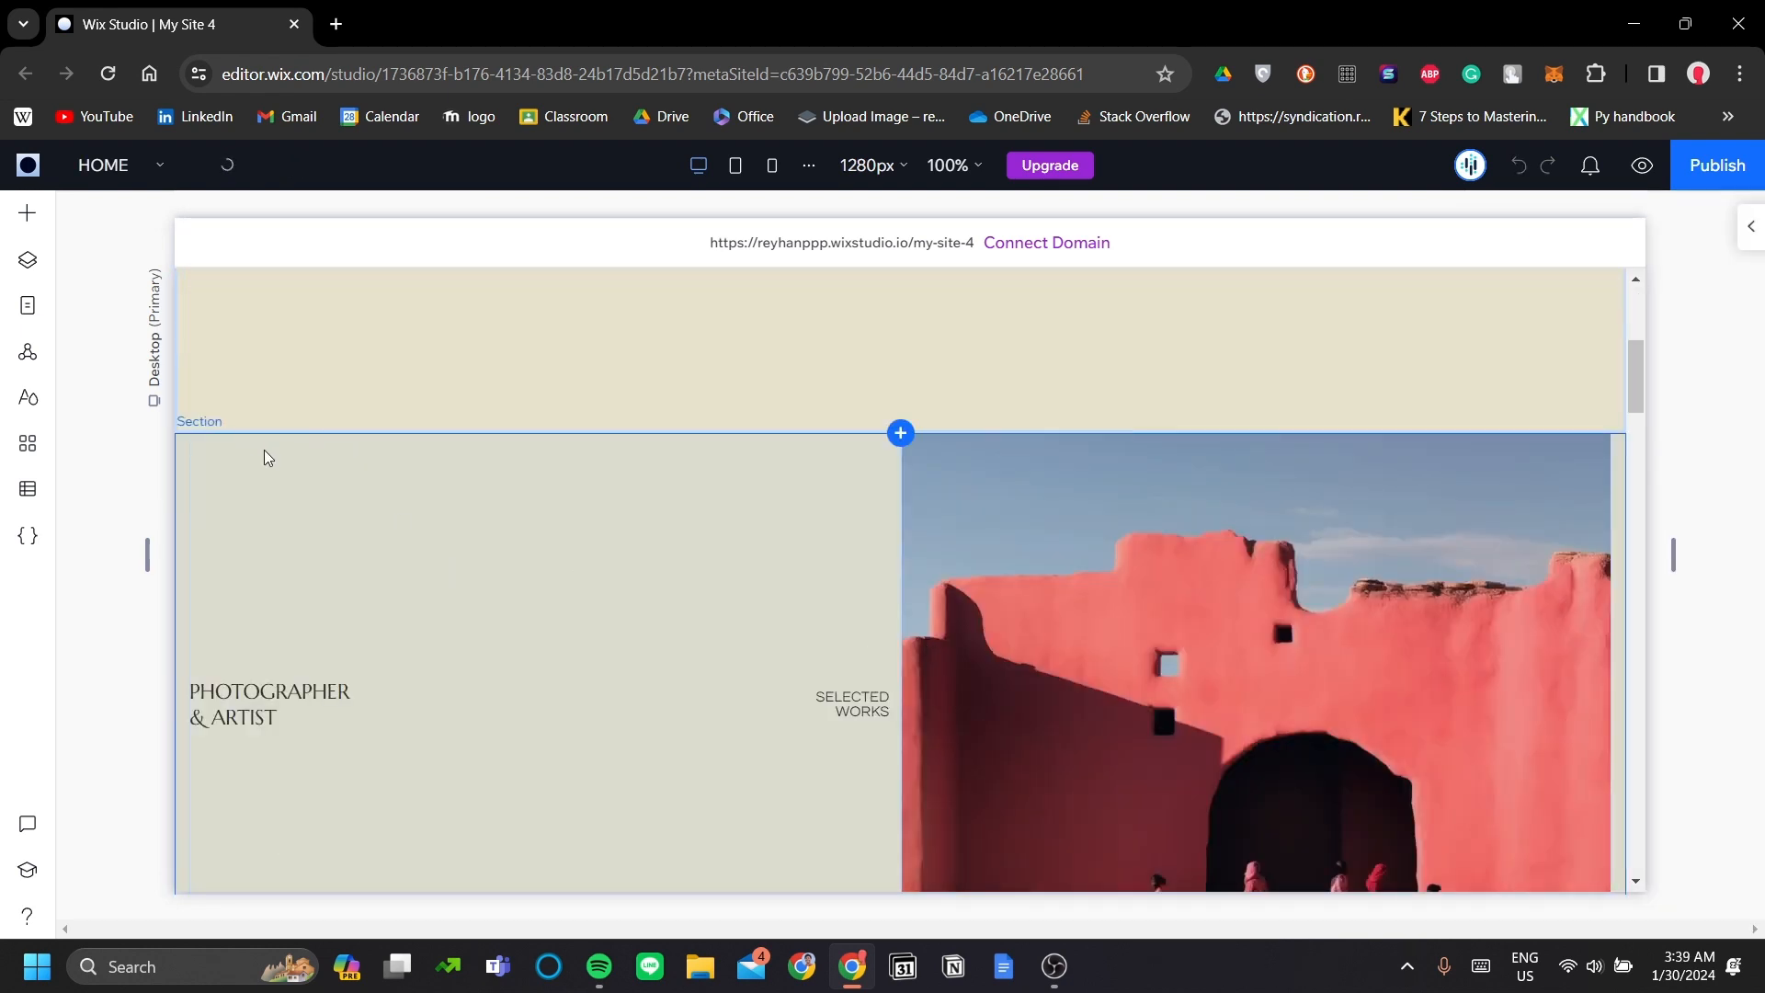
pyautogui.scroll(1, 264, 455)
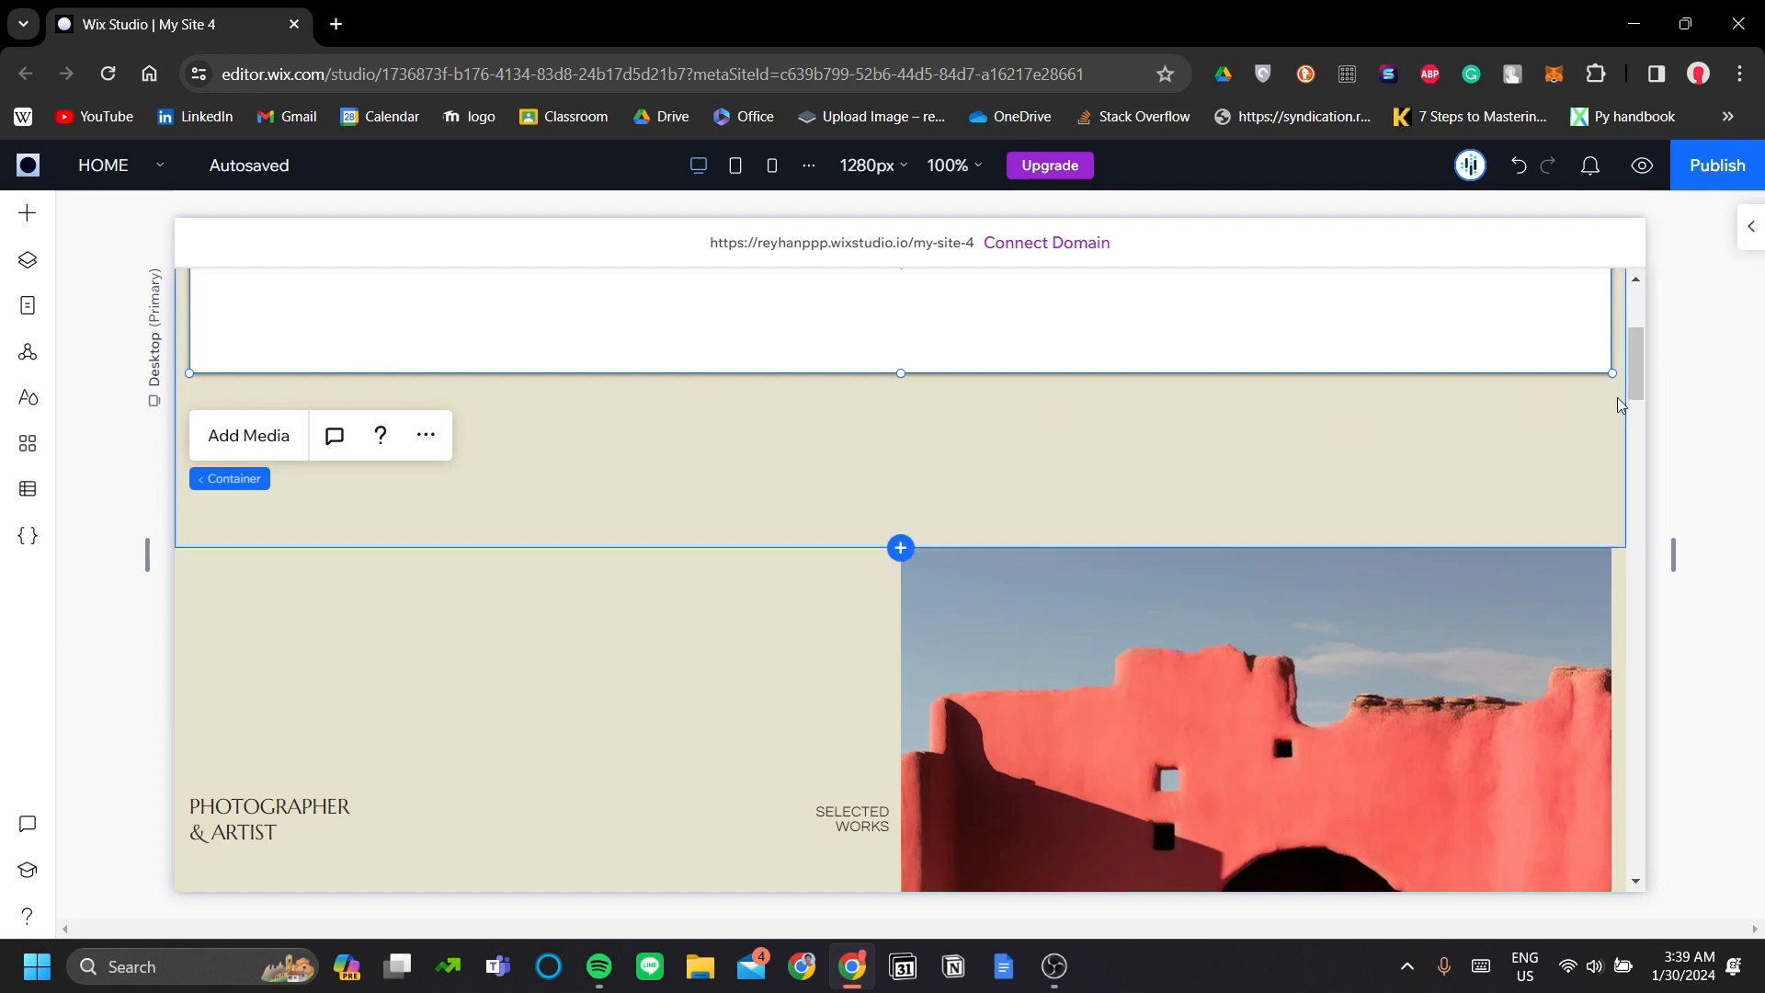
pyautogui.scroll(-3, 792, 662)
pyautogui.scroll(3, 1030, 665)
pyautogui.scroll(3, 1030, 665)
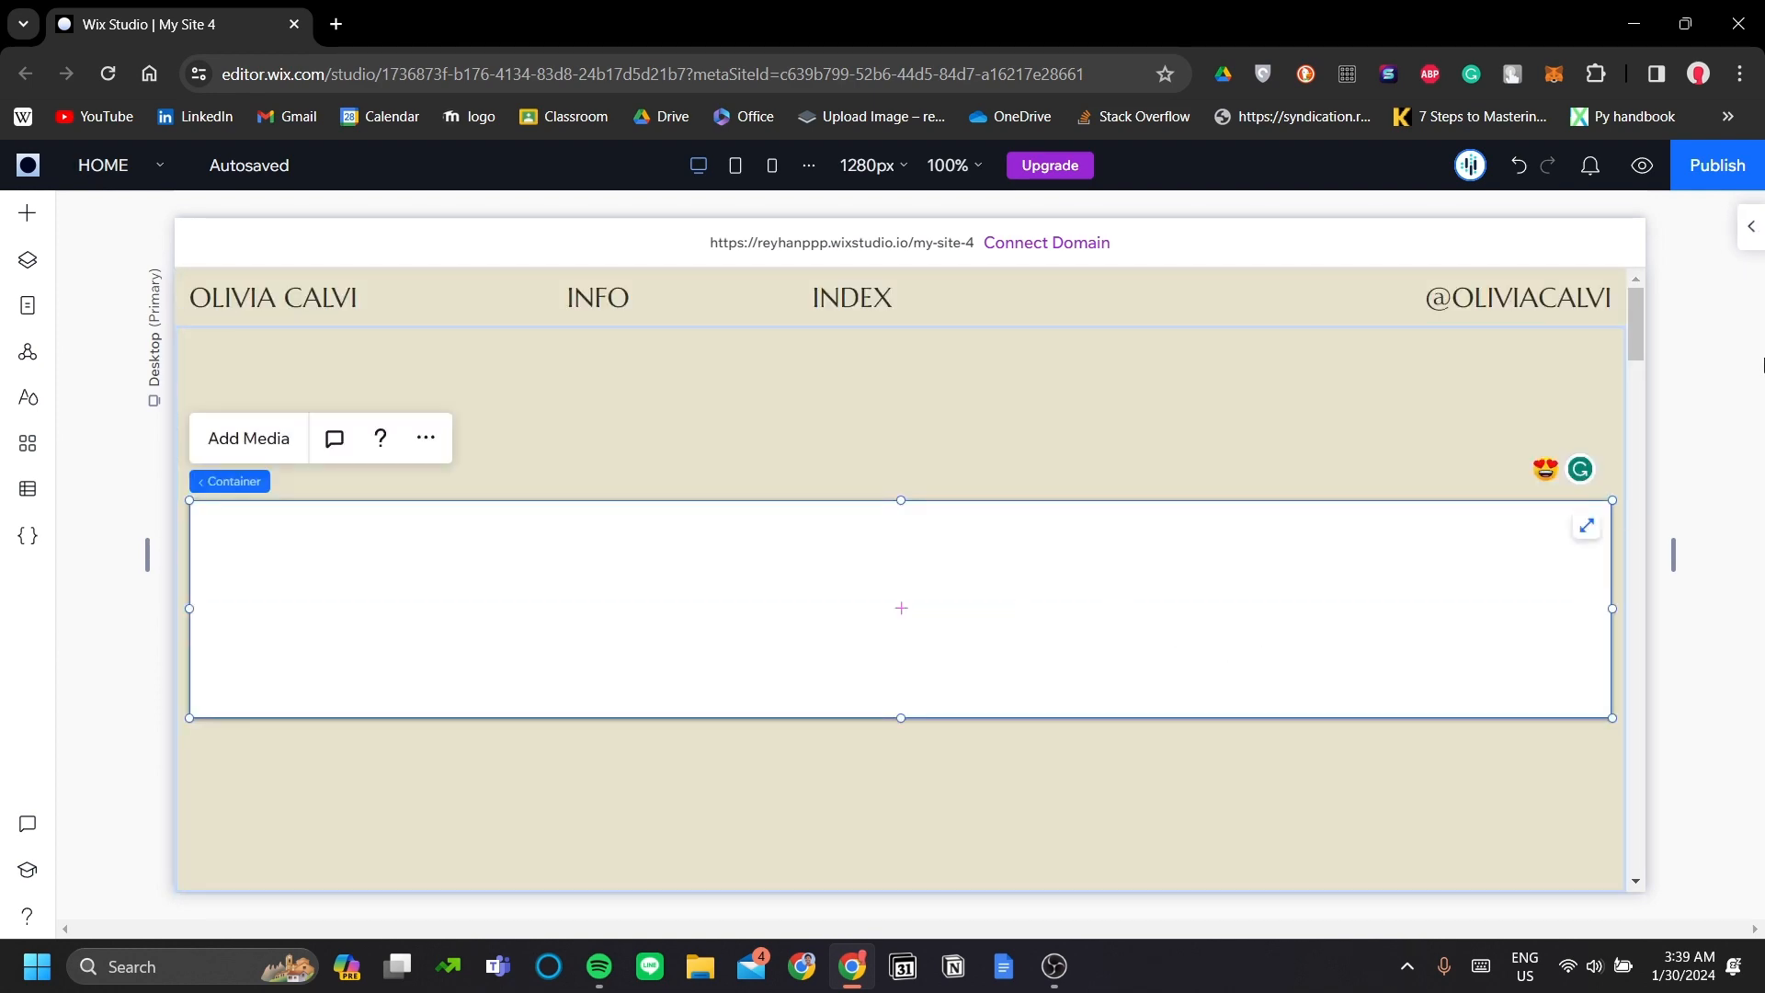
# - Make the container's white background fully transparent at 0% opacity
pyautogui.click(1751, 226)
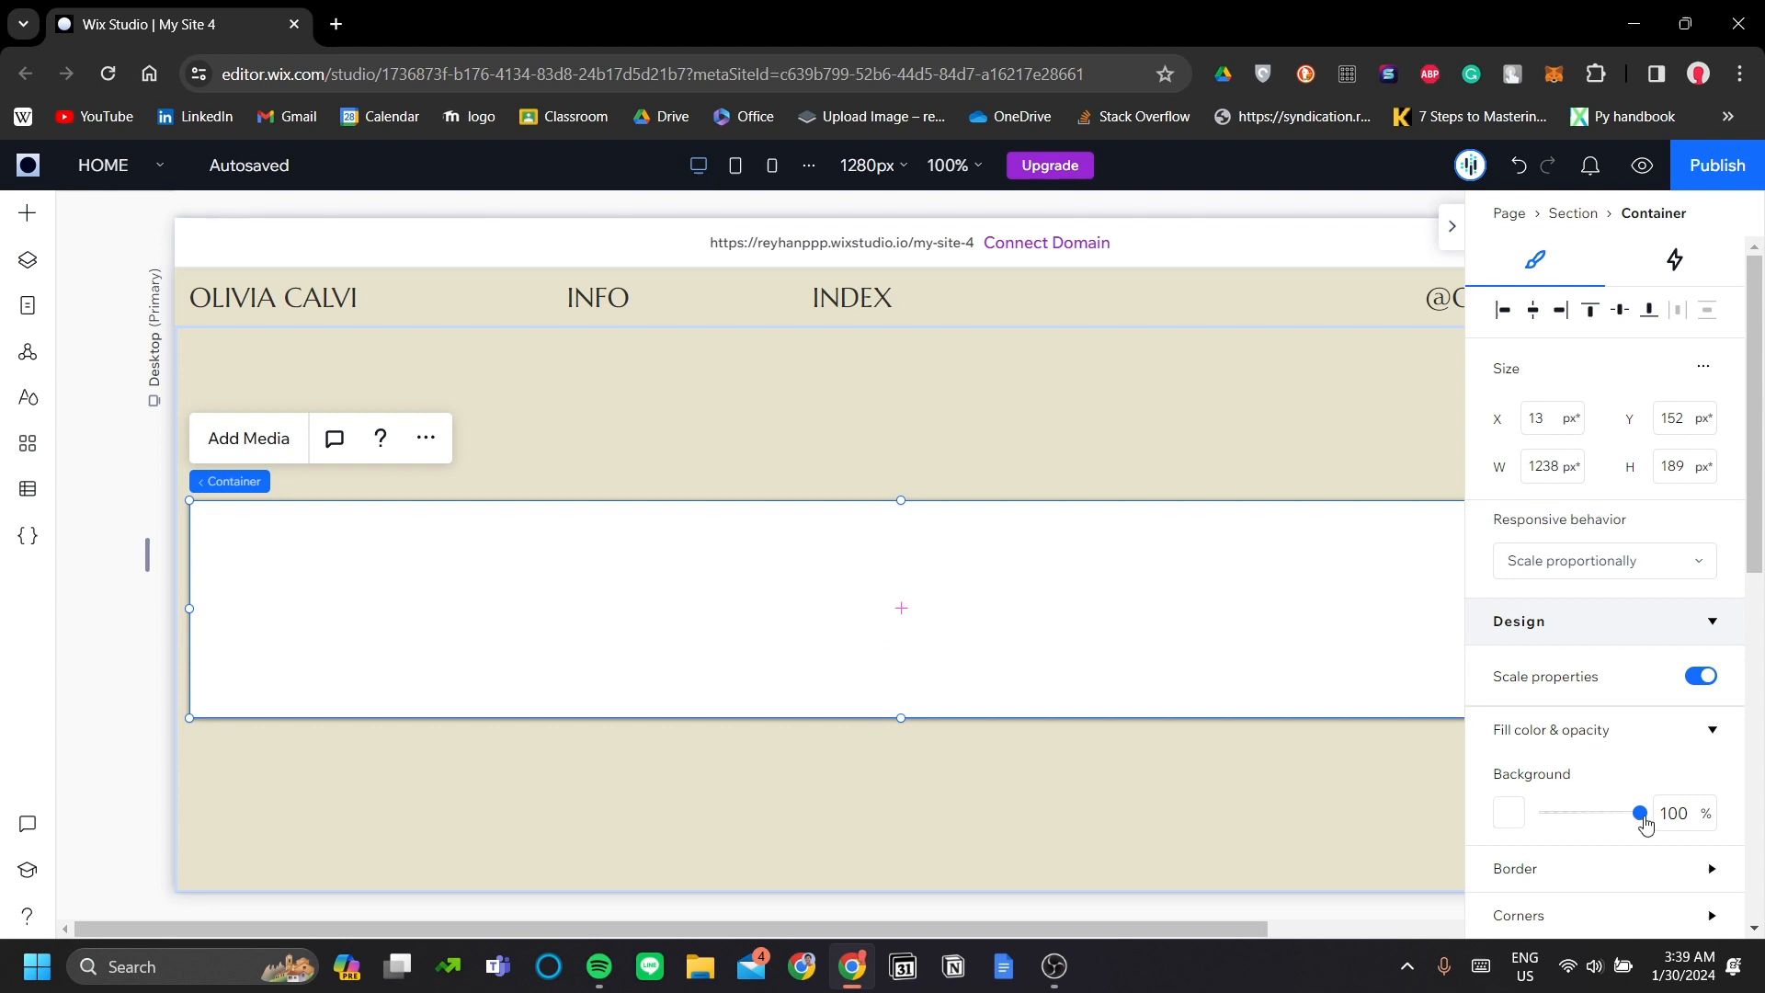
pyautogui.moveTo(1645, 817); pyautogui.dragTo(1546, 815)
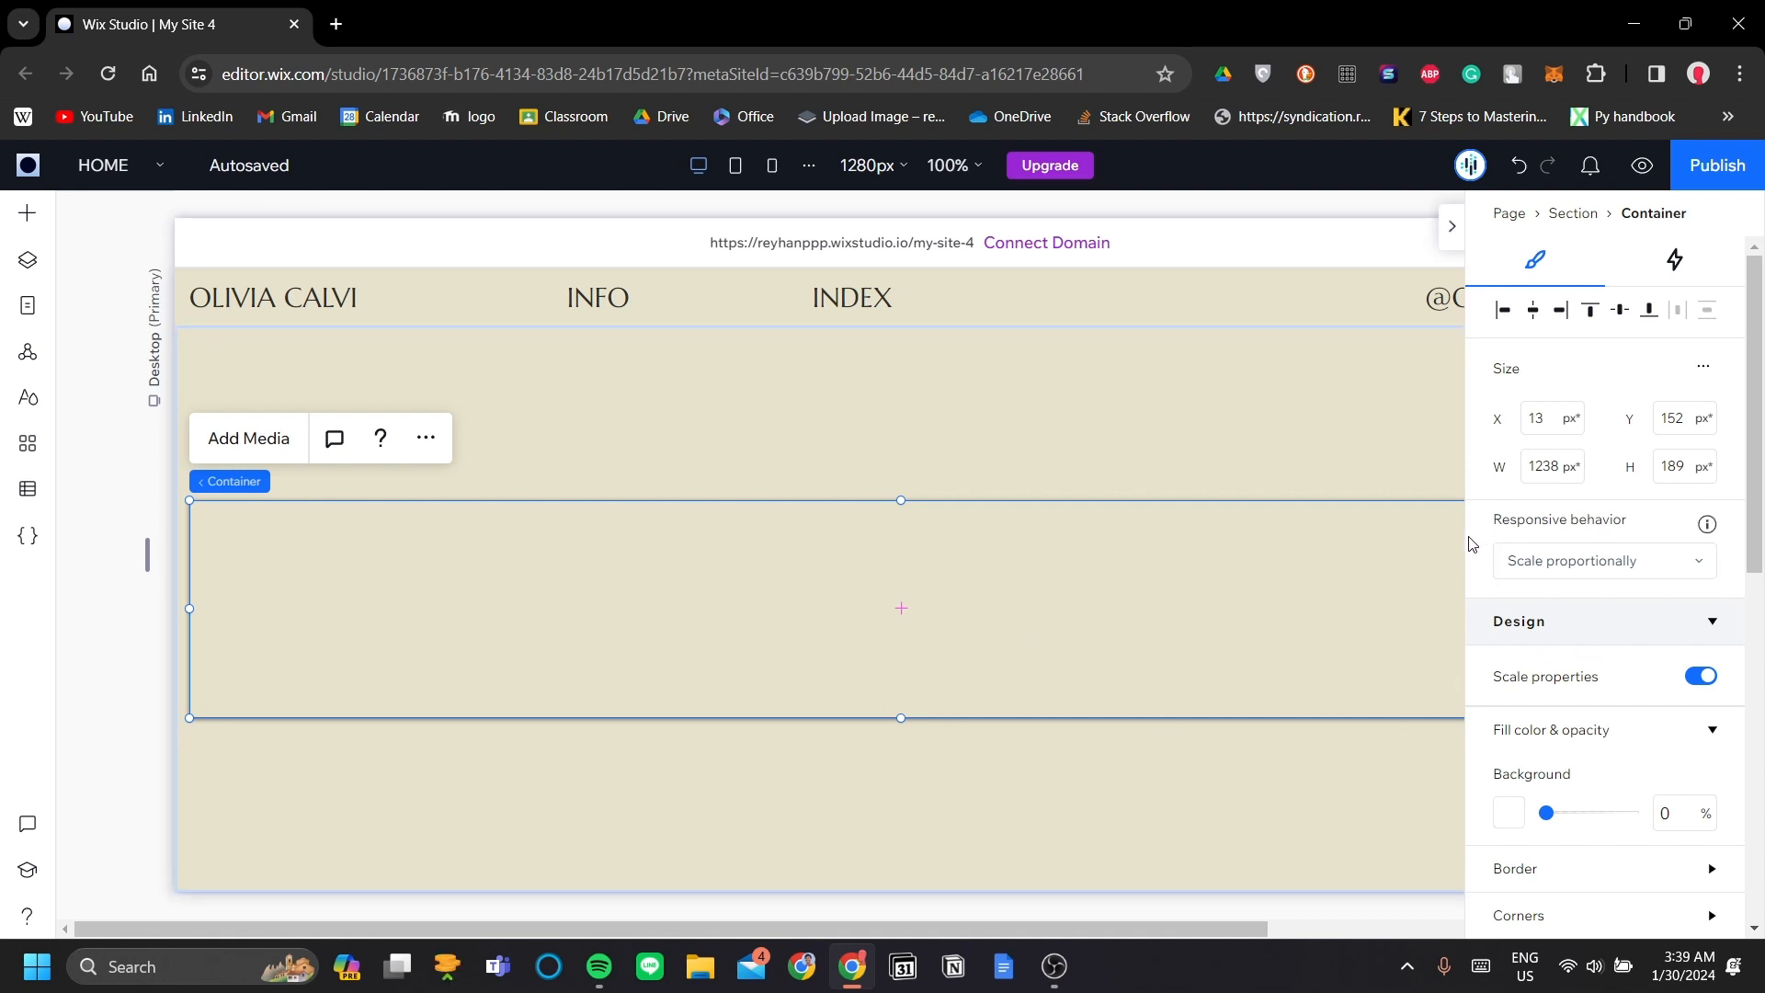
pyautogui.scroll(-3, 1671, 638)
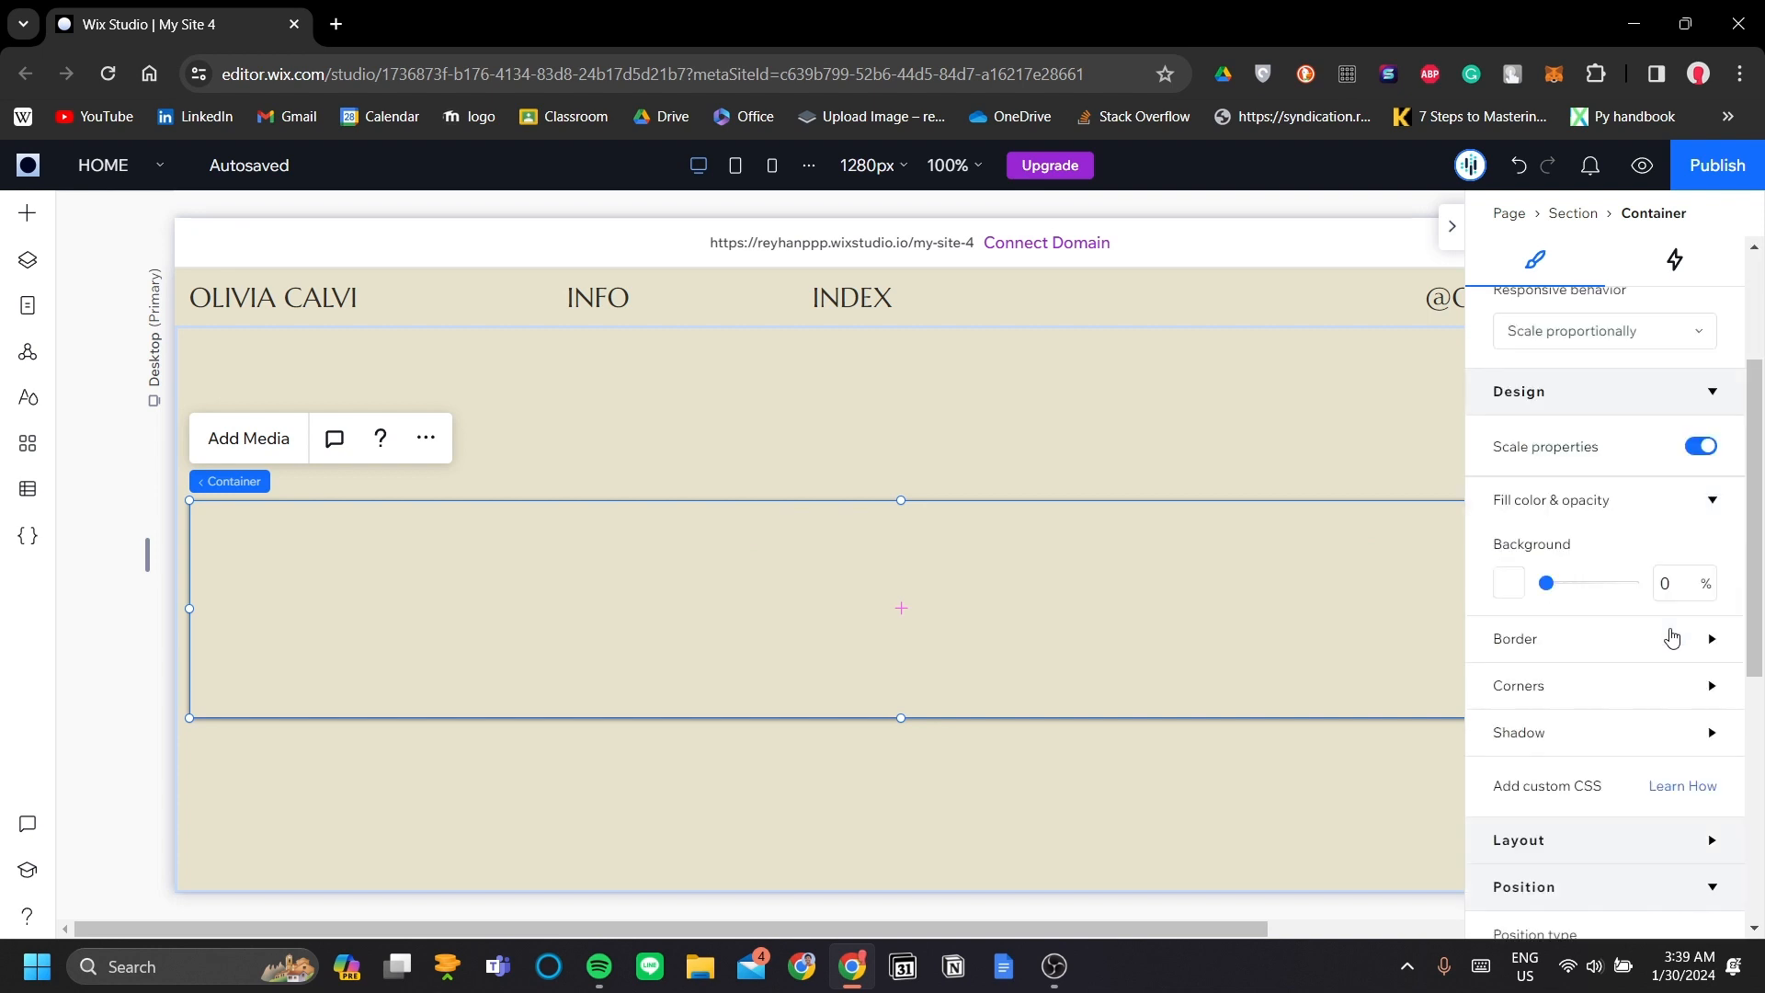
pyautogui.scroll(-1, 1672, 638)
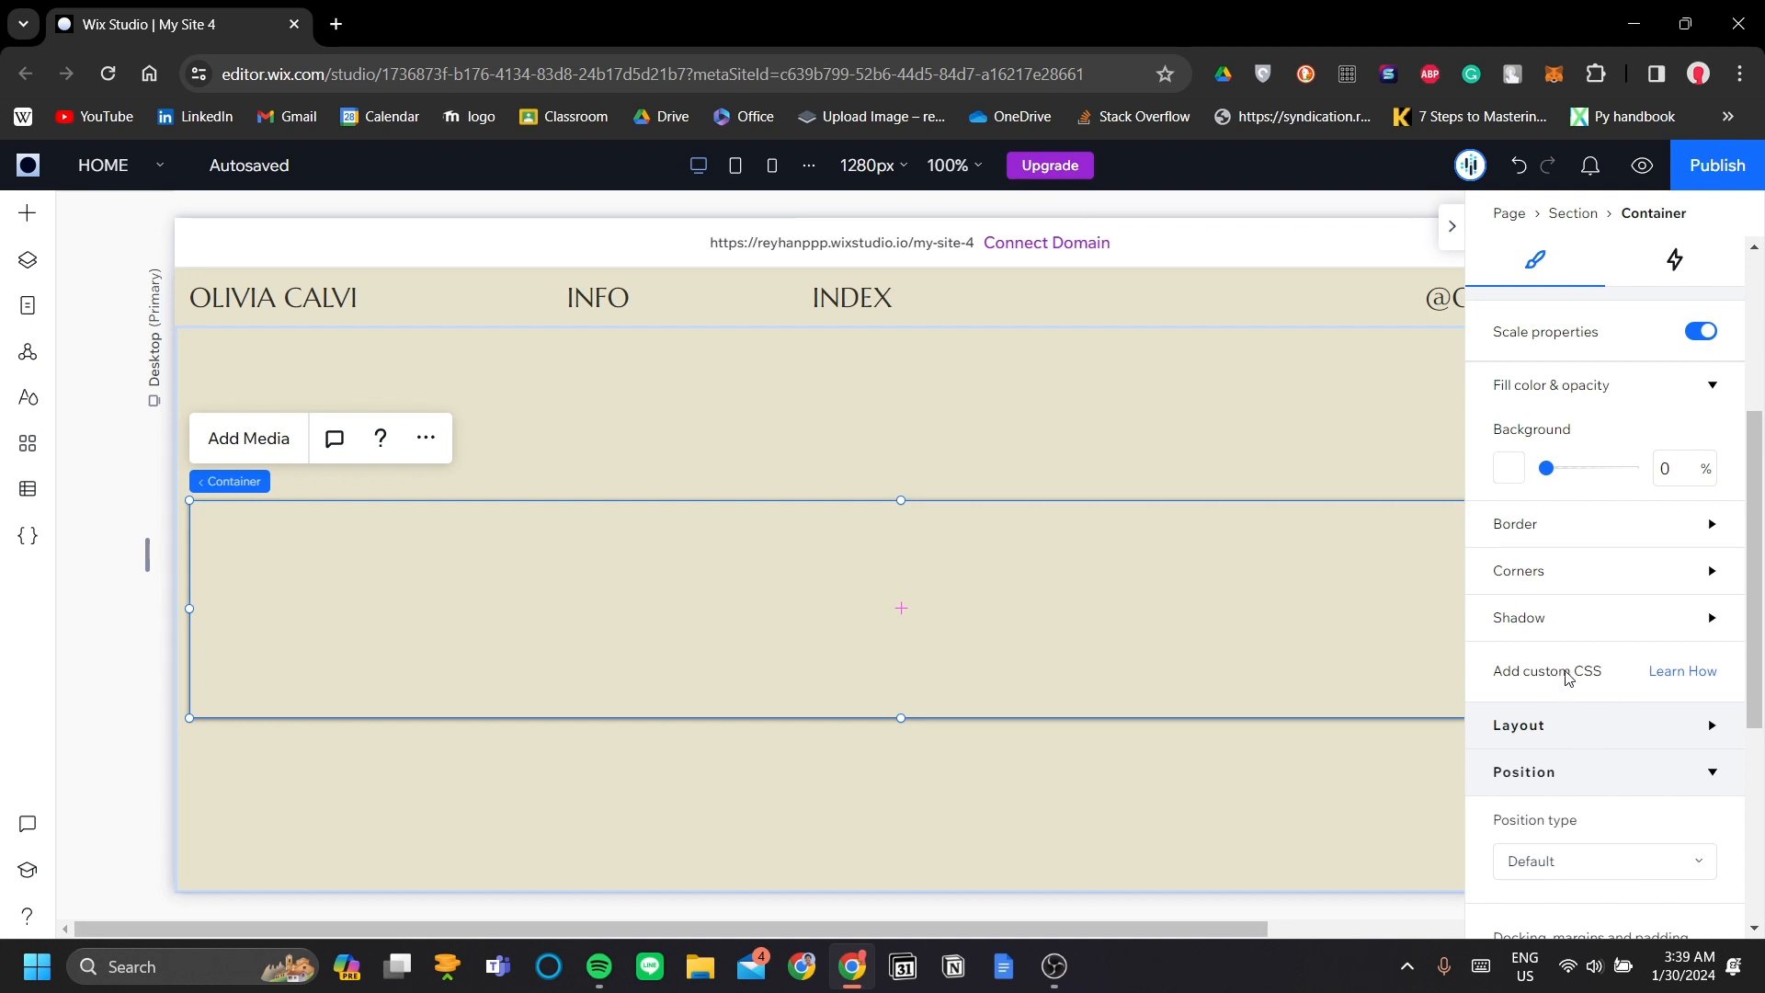
# - Expand the container's Layout settings to reveal Advanced CSS grid
pyautogui.click(1541, 726)
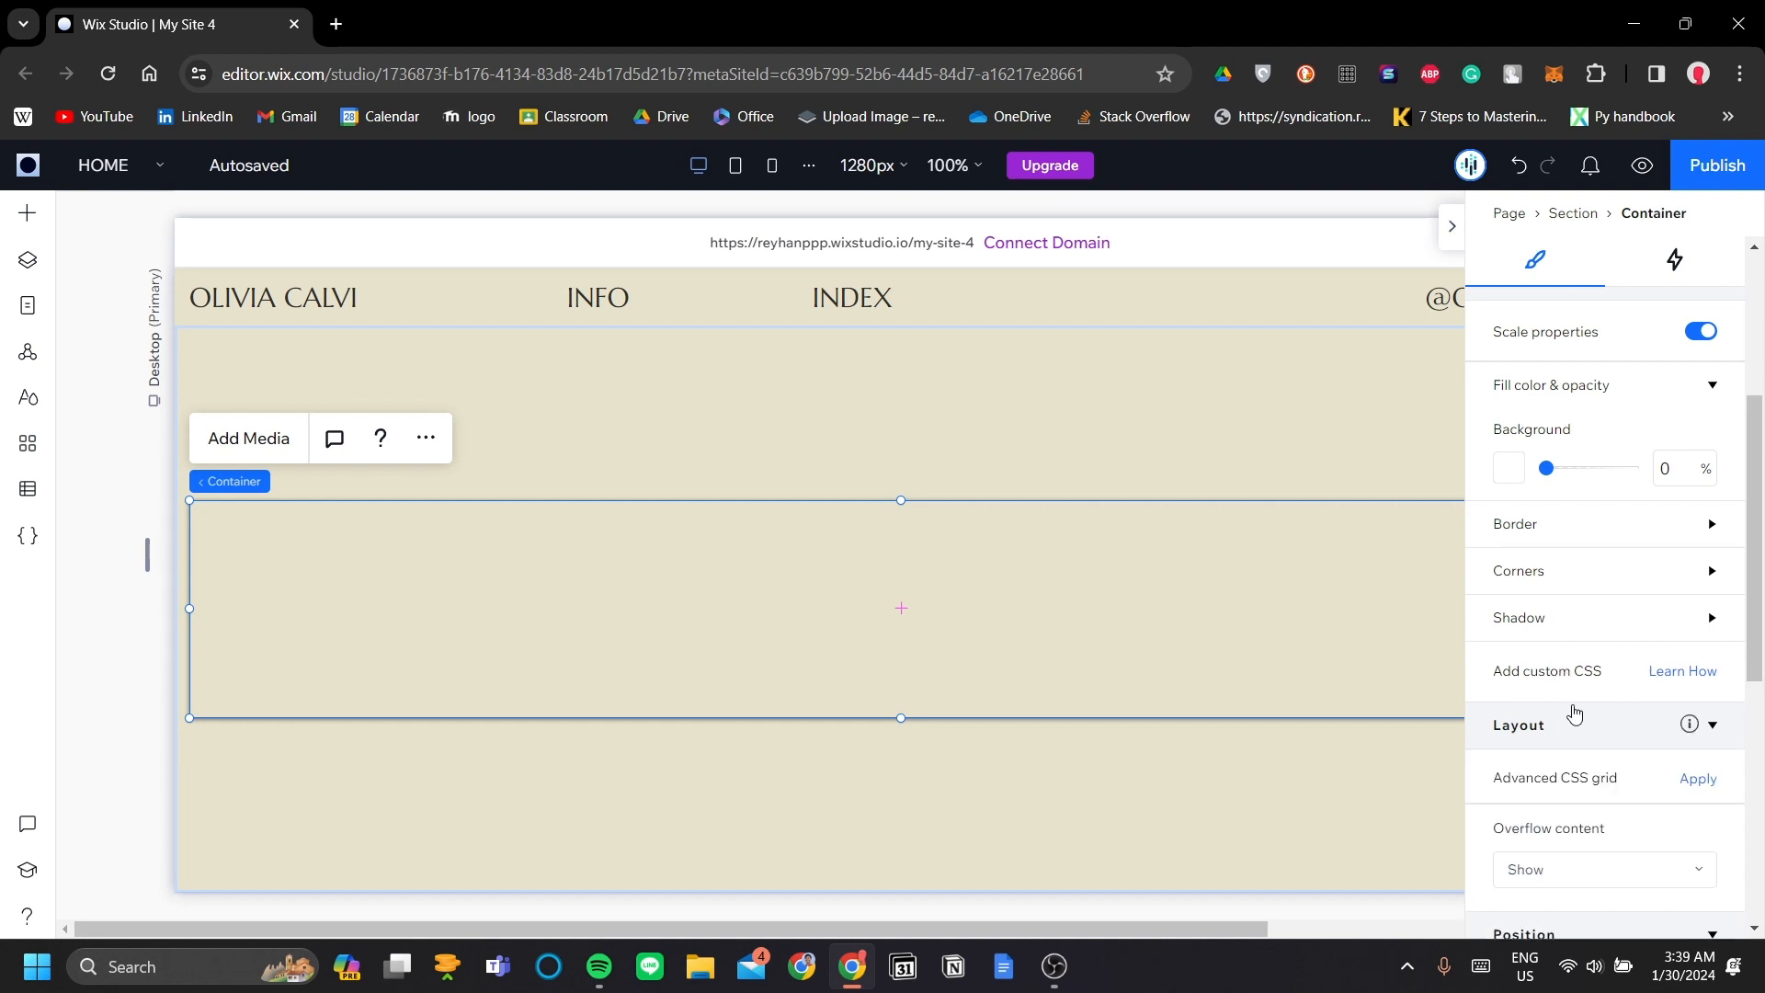
pyautogui.scroll(-1, 1553, 706)
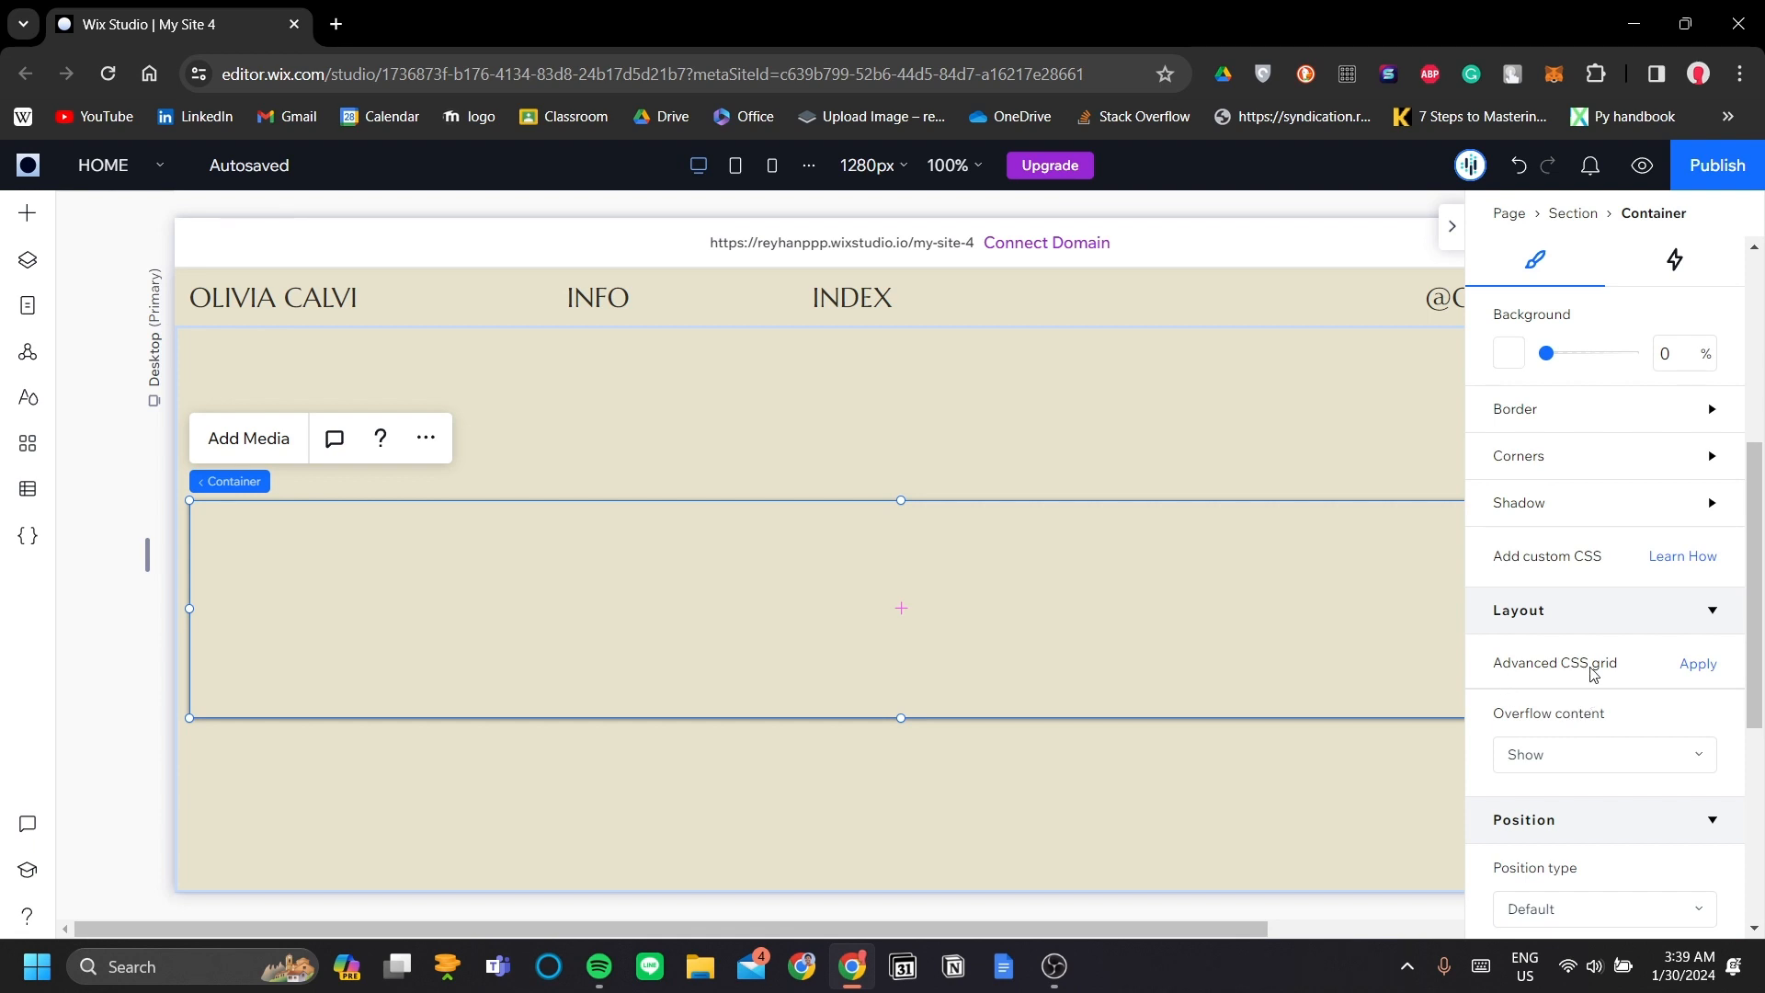
pyautogui.scroll(-2, 1641, 678)
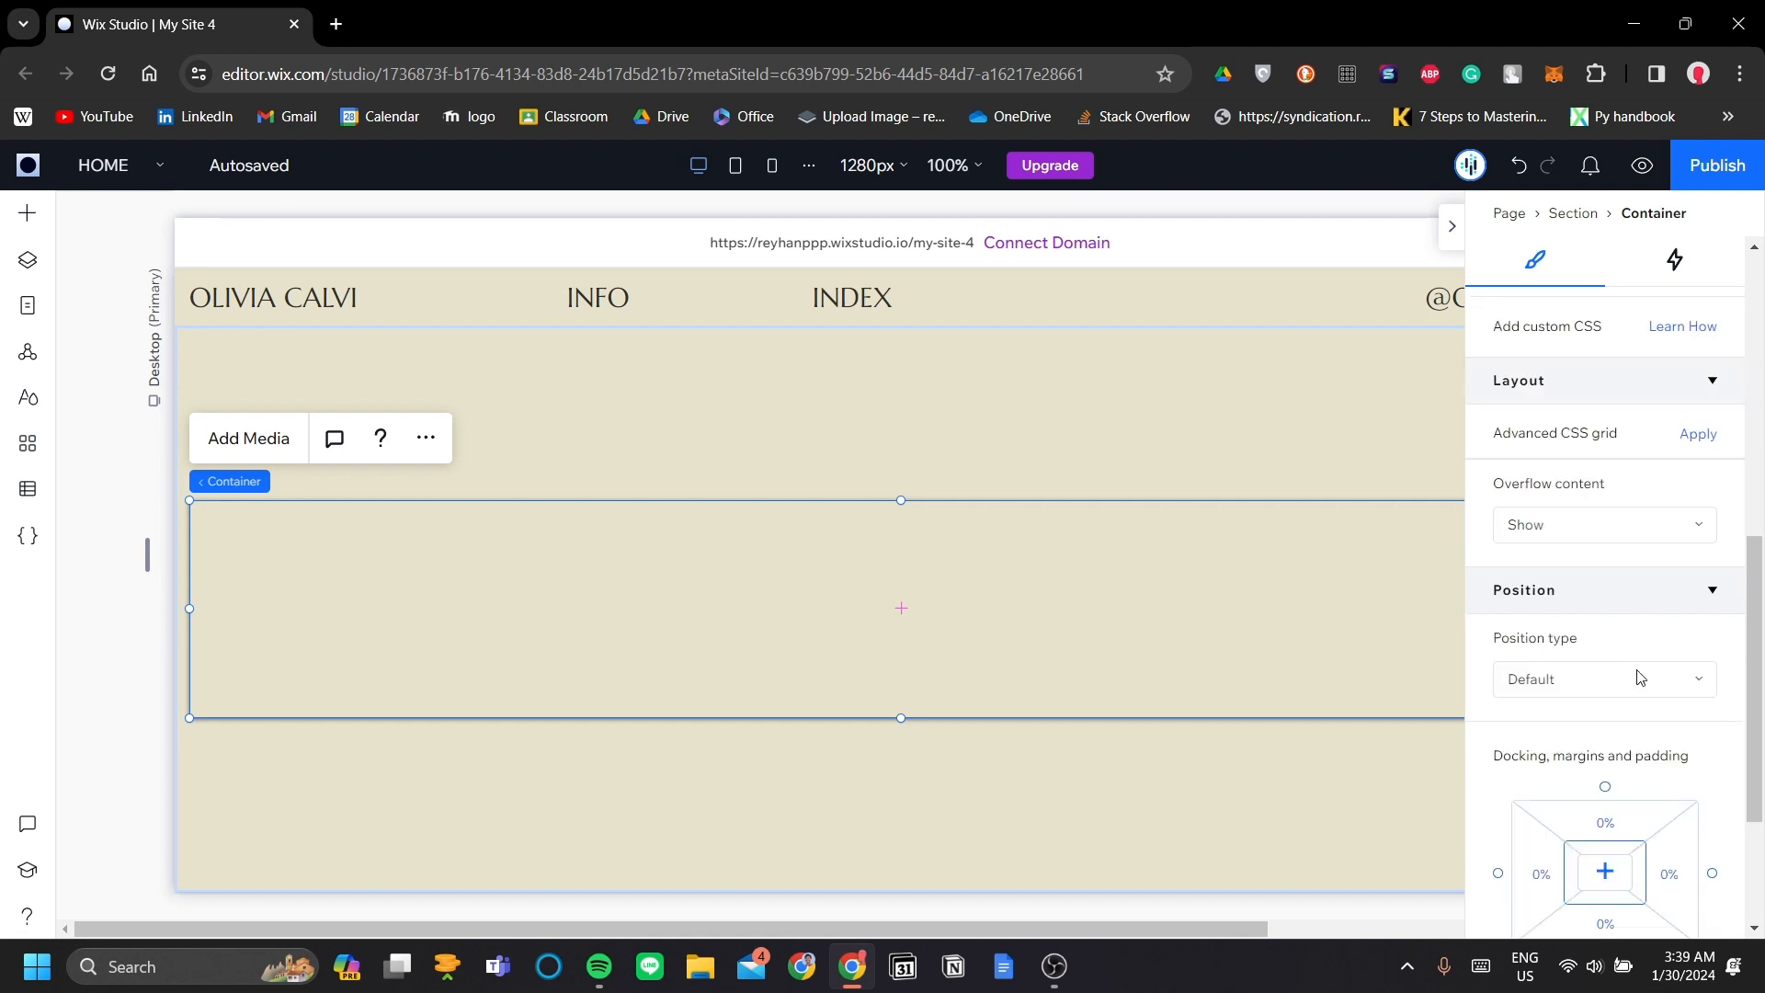
# - Apply Advanced CSS grid to the container with a 2x1 layout of two 1fr columns
pyautogui.click(1699, 436)
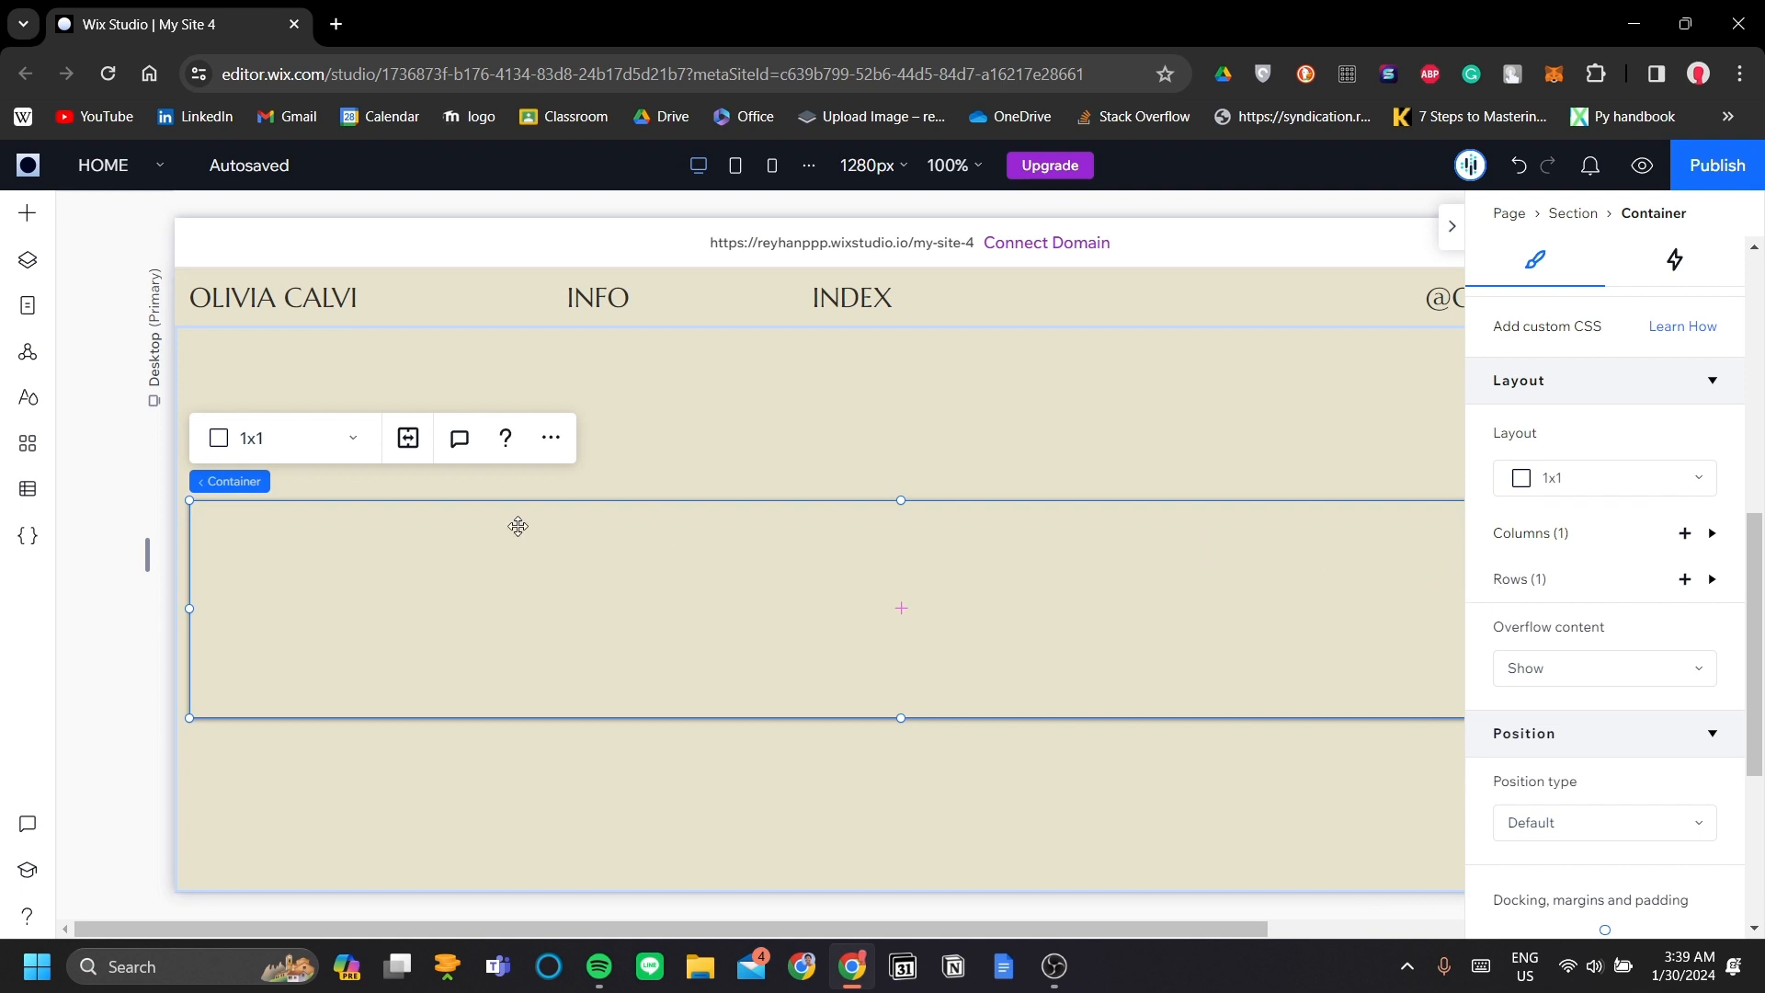
pyautogui.click(300, 449)
pyautogui.click(300, 495)
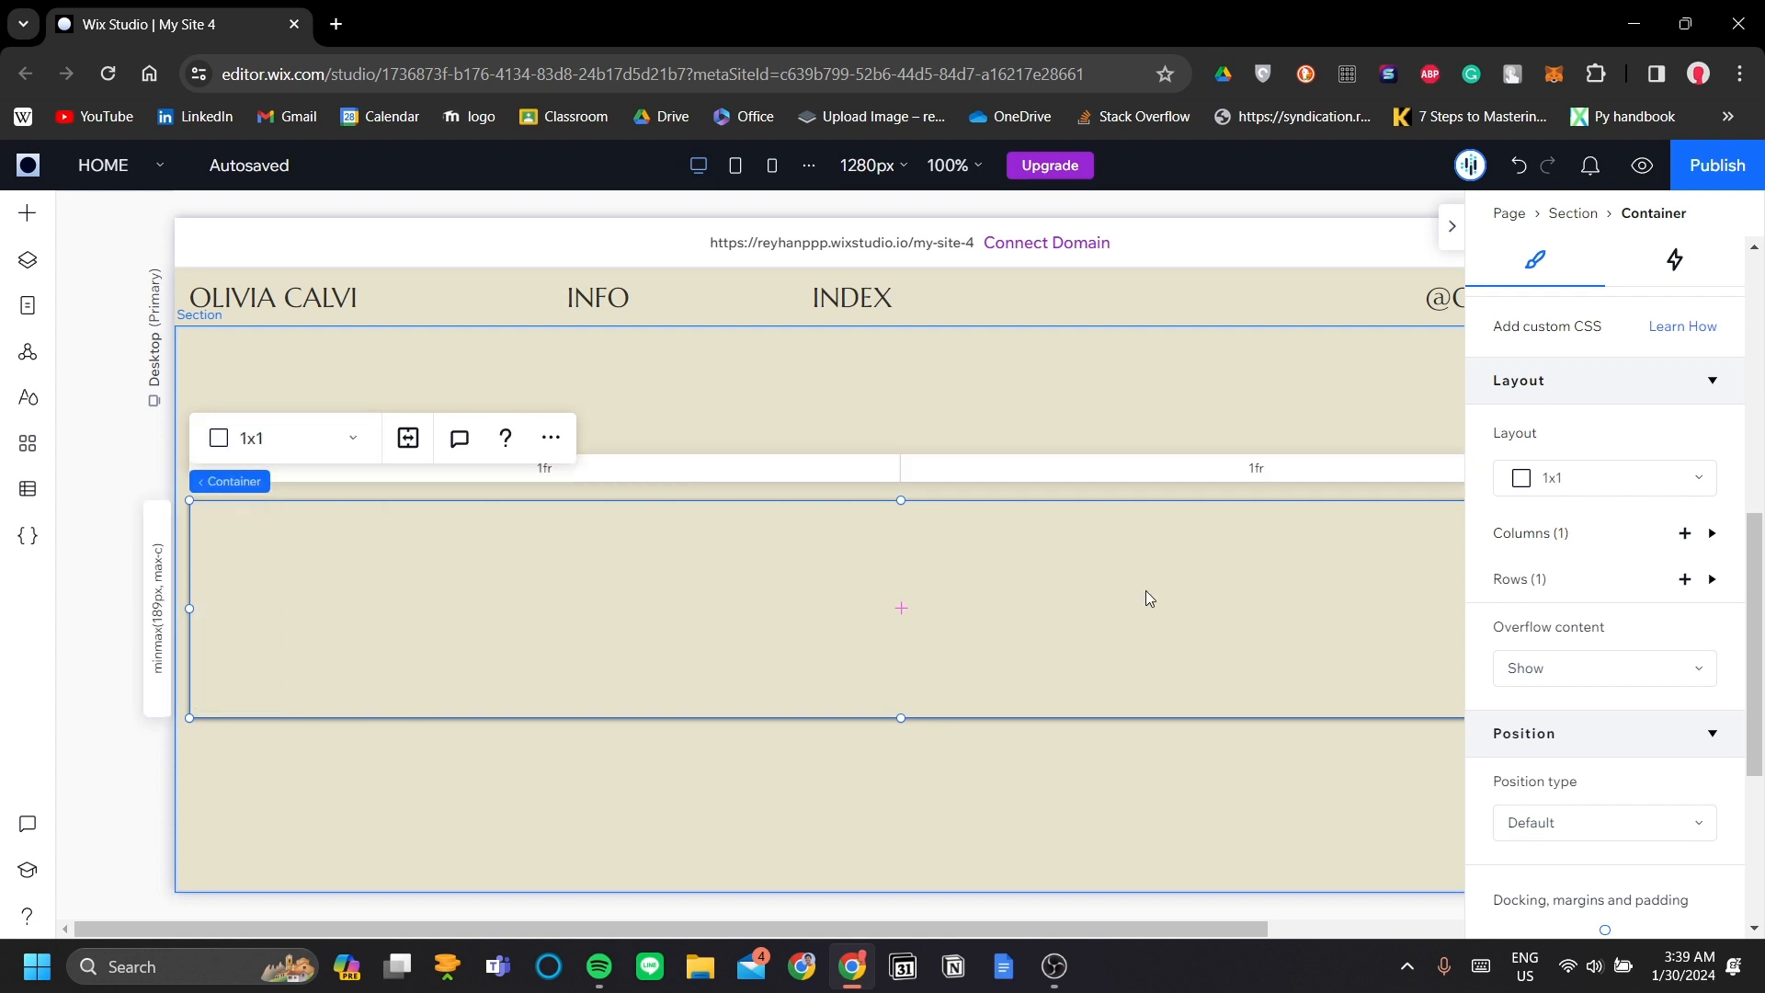
pyautogui.click(1453, 228)
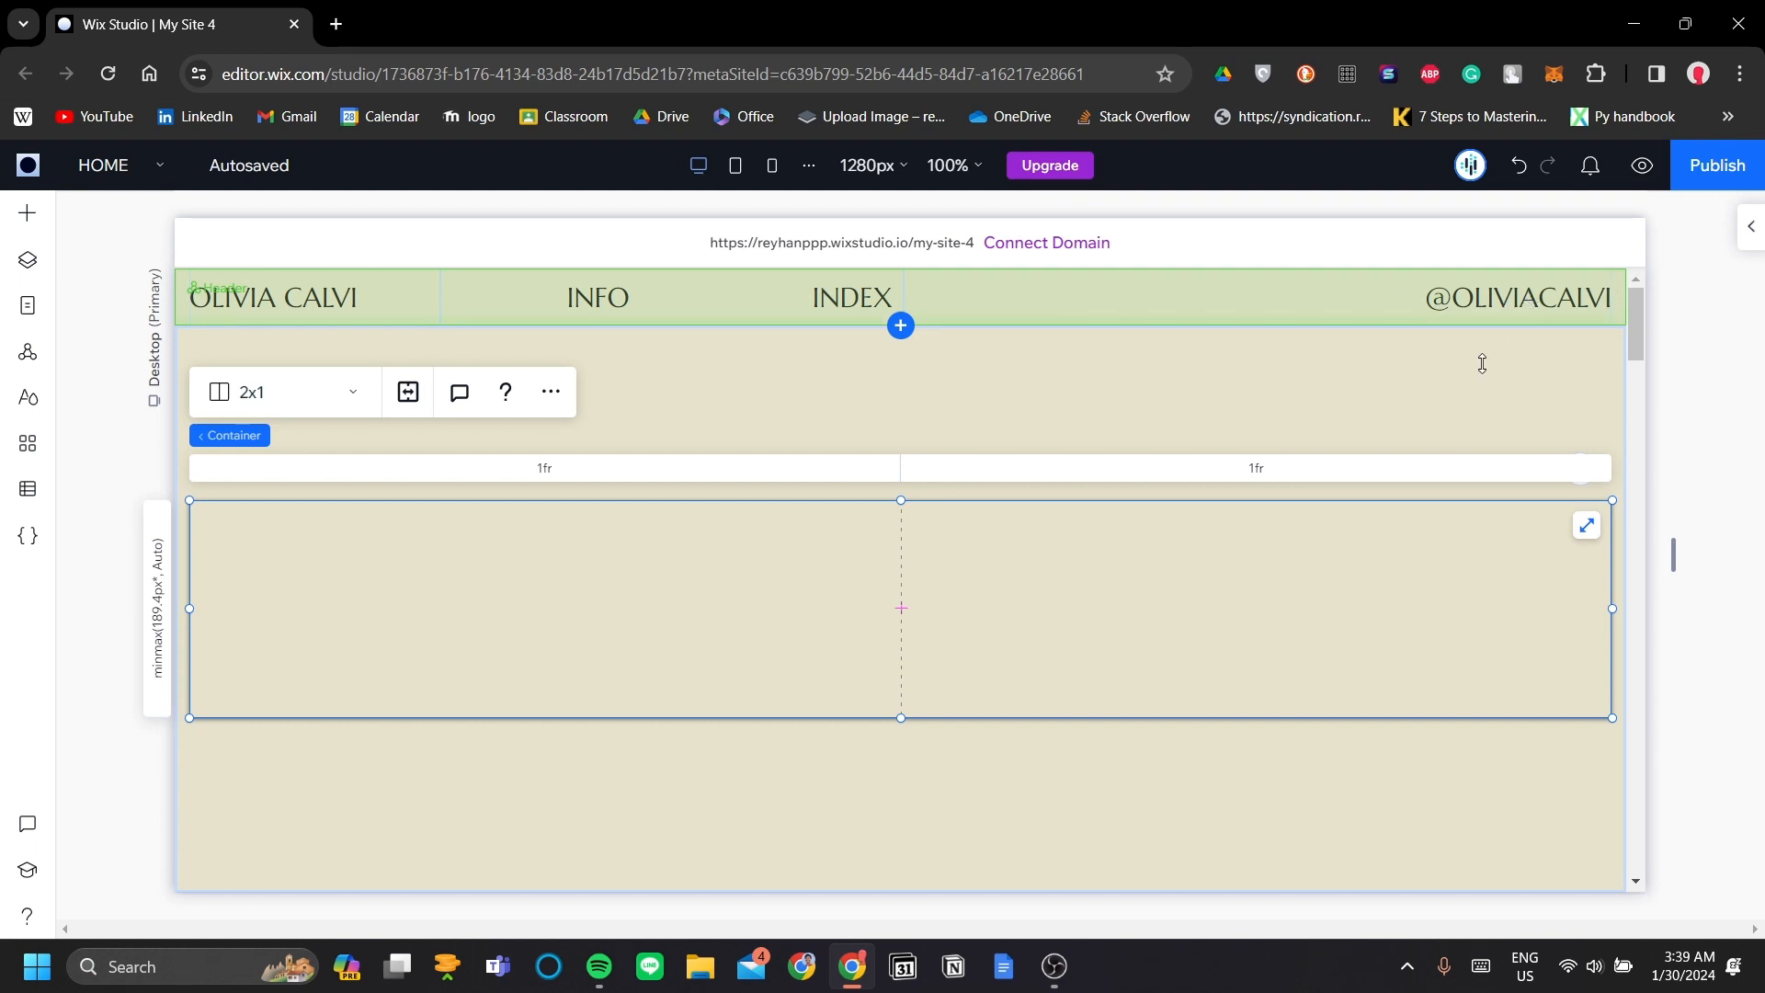
# - Select the OLIVIA CALVI and INFO/INDEX header cells, then the two-column grid container
pyautogui.click(306, 307)
pyautogui.click(306, 307)
pyautogui.keyDown('shift'); pyautogui.click(523, 309); pyautogui.keyUp('shift')
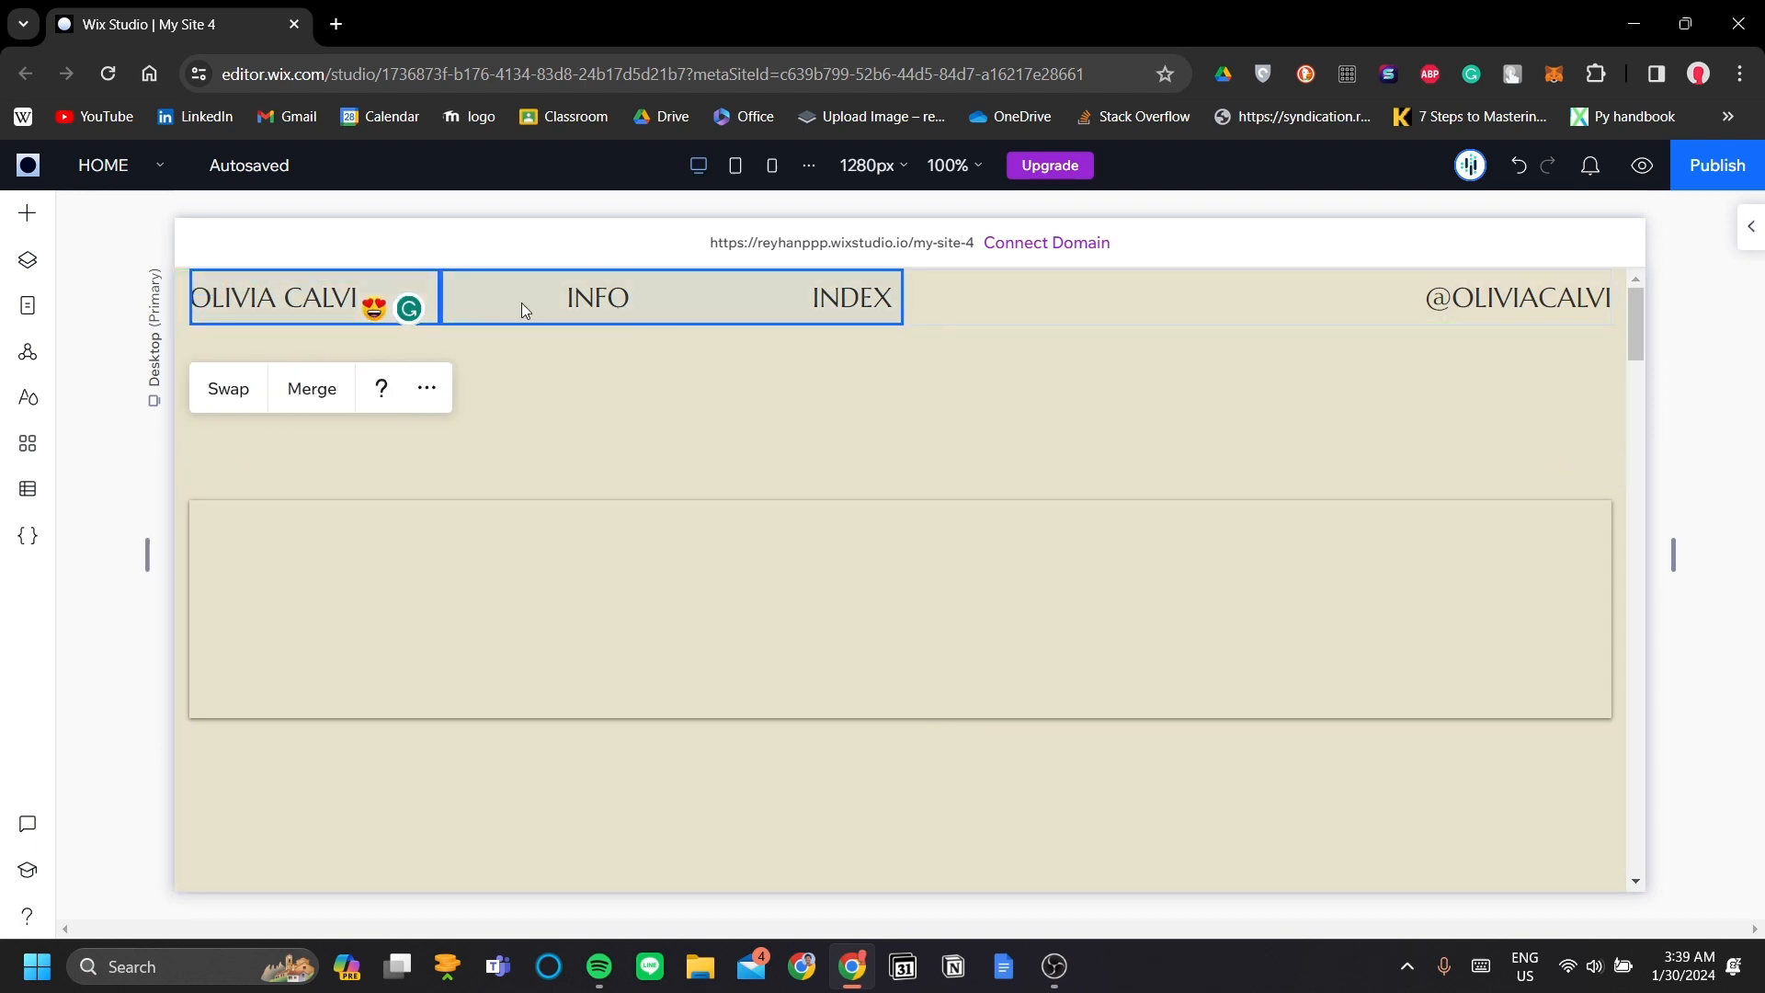
pyautogui.click(501, 306)
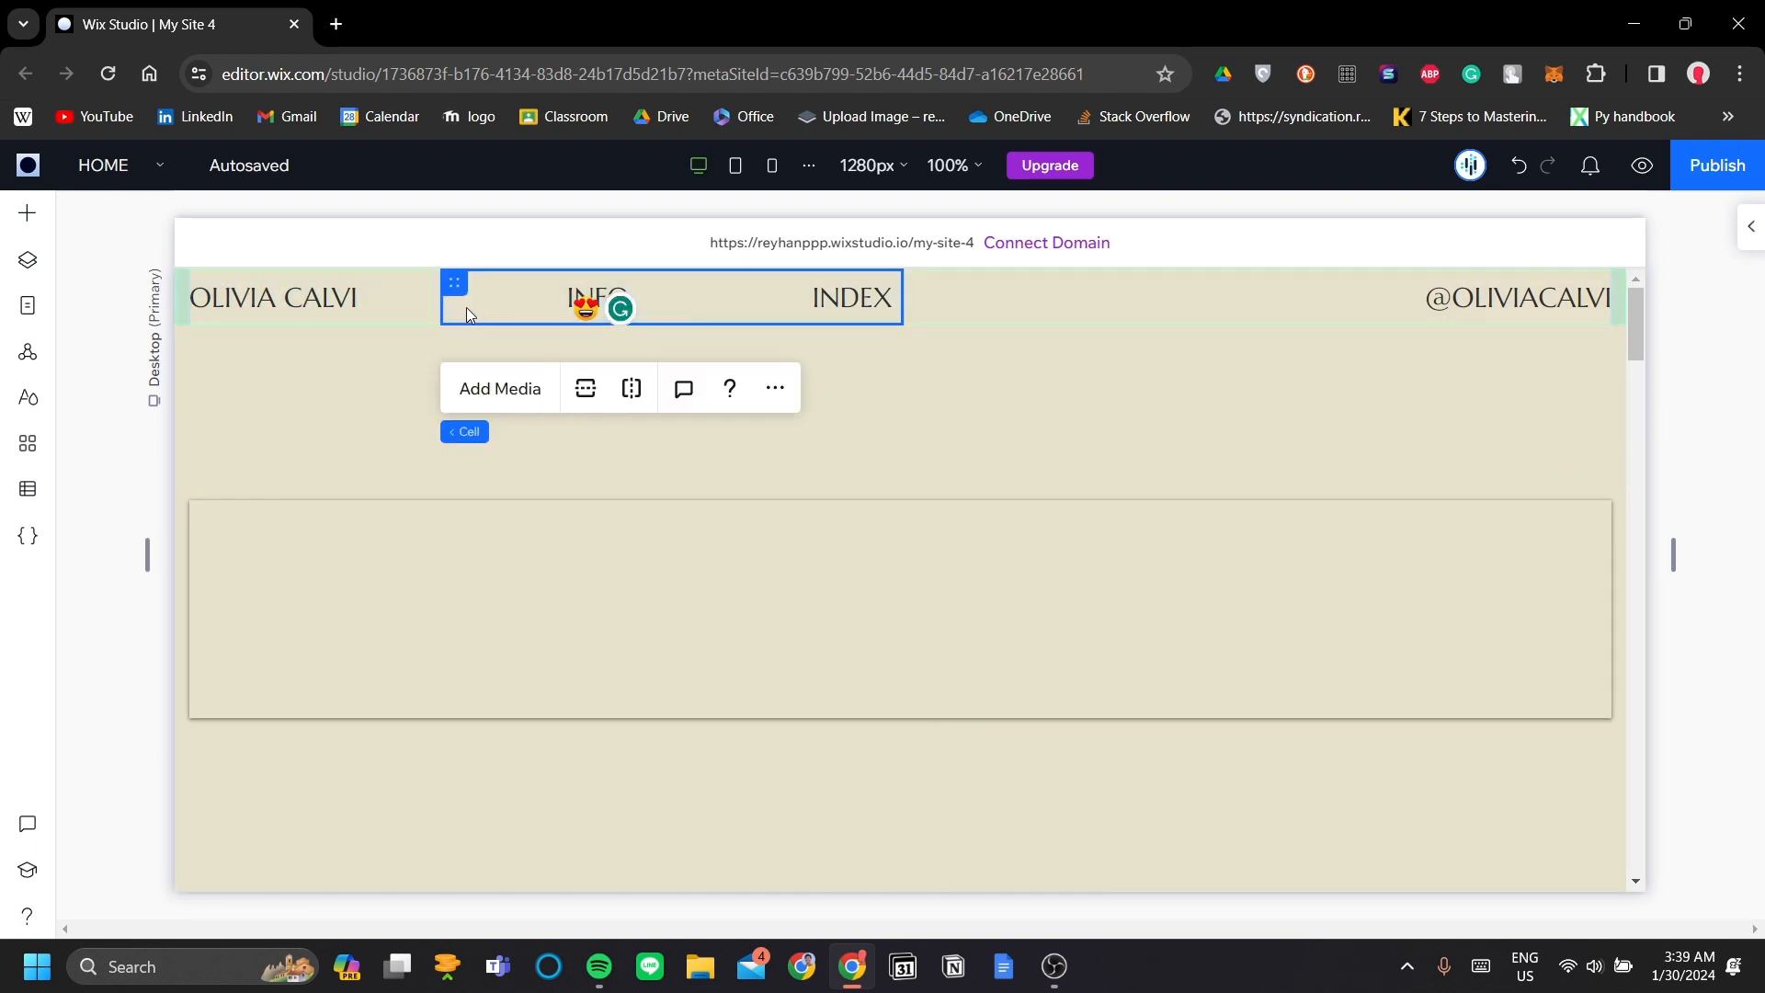
pyautogui.keyDown('shift'); pyautogui.click(368, 308); pyautogui.keyUp('shift')
pyautogui.click(576, 631)
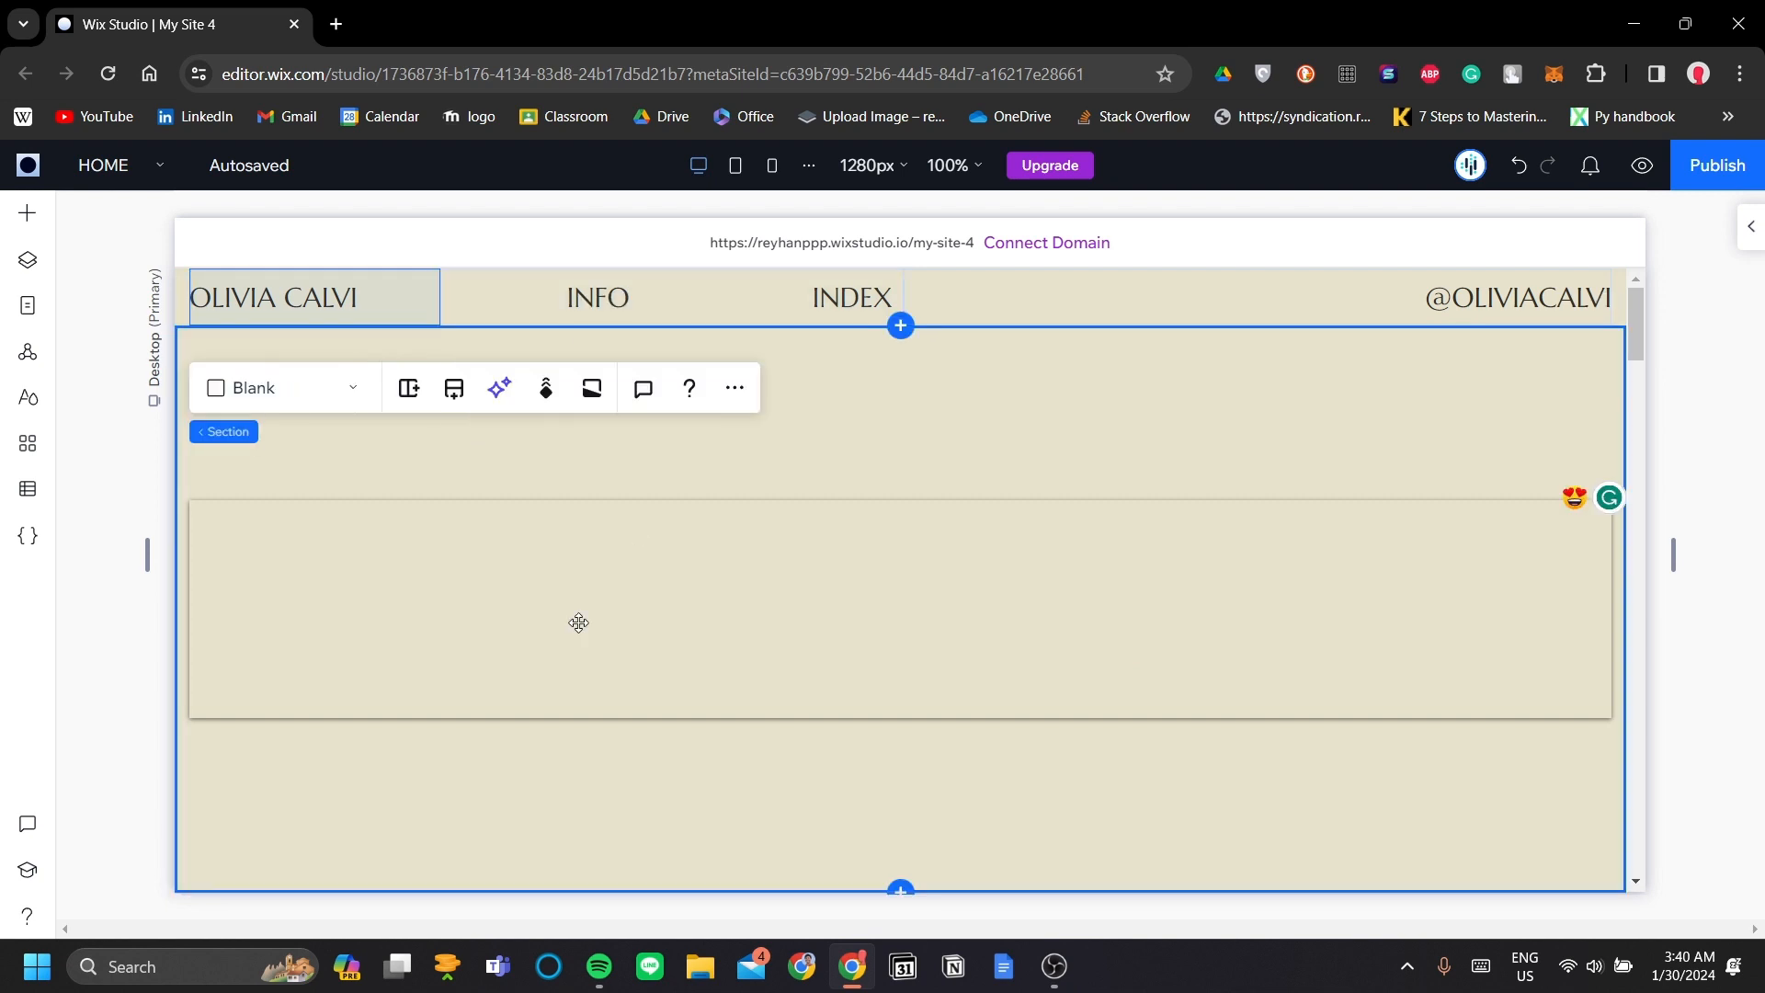
pyautogui.click(588, 621)
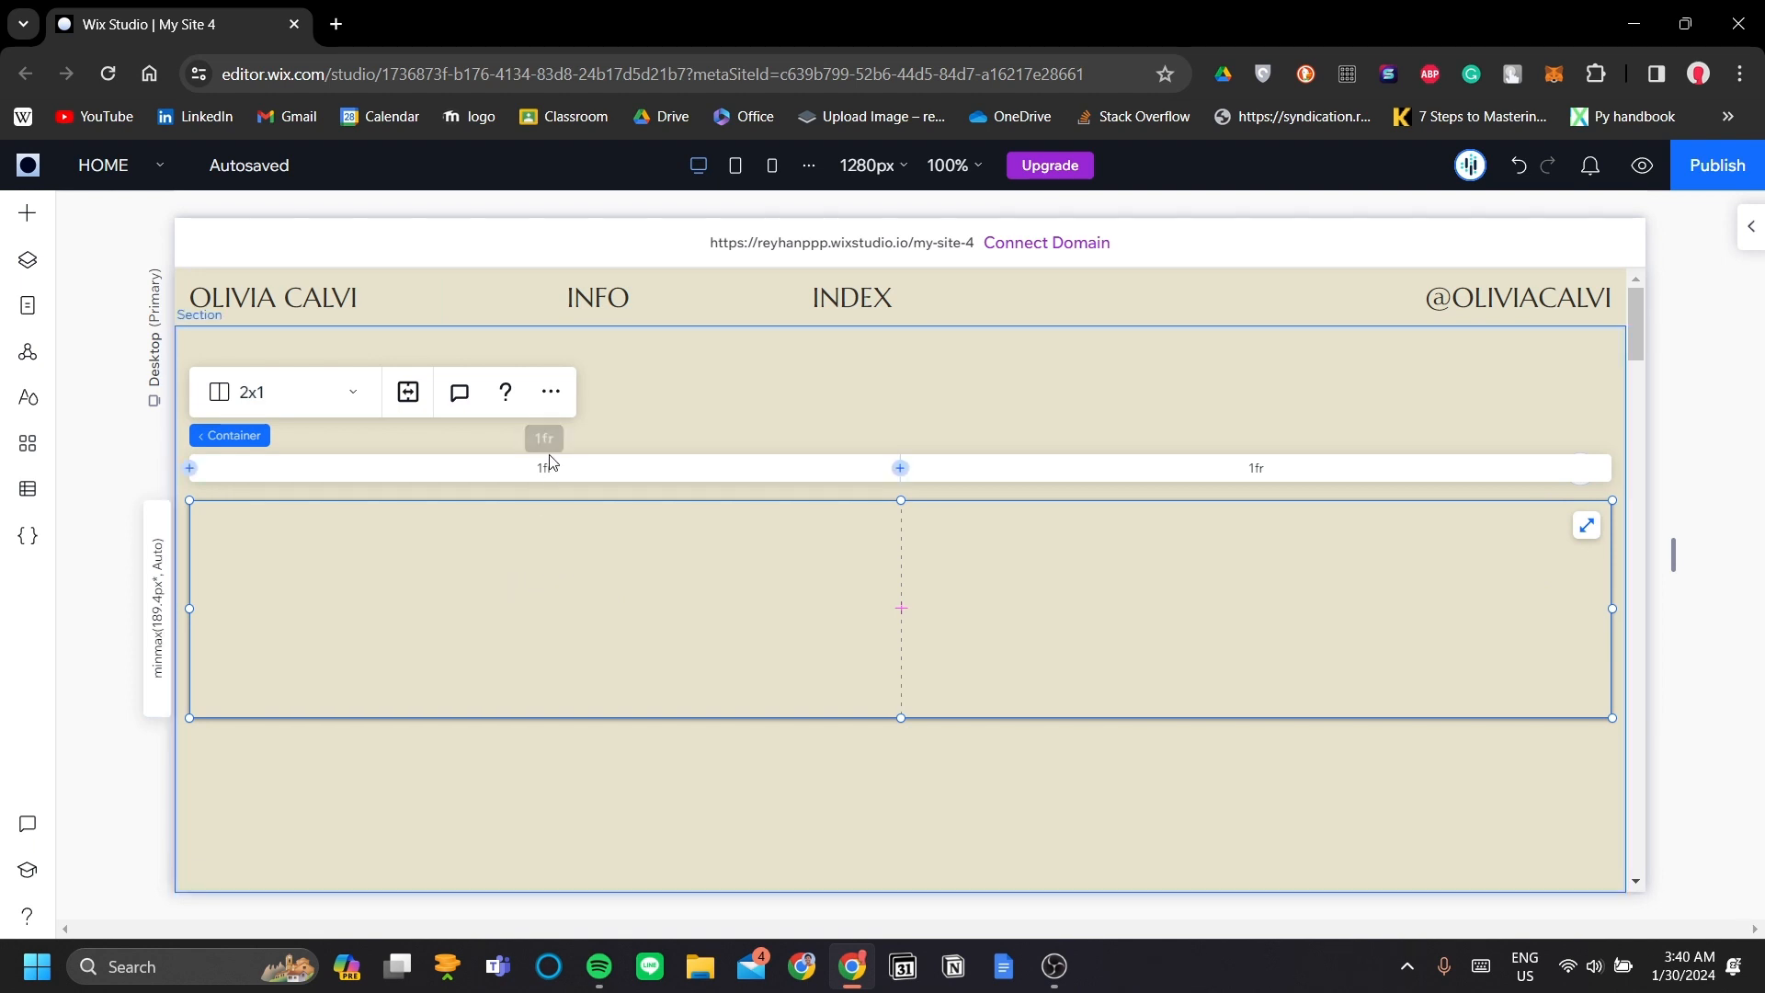
# - Add a Heading 1 text element into the grid's left column
pyautogui.click(503, 551)
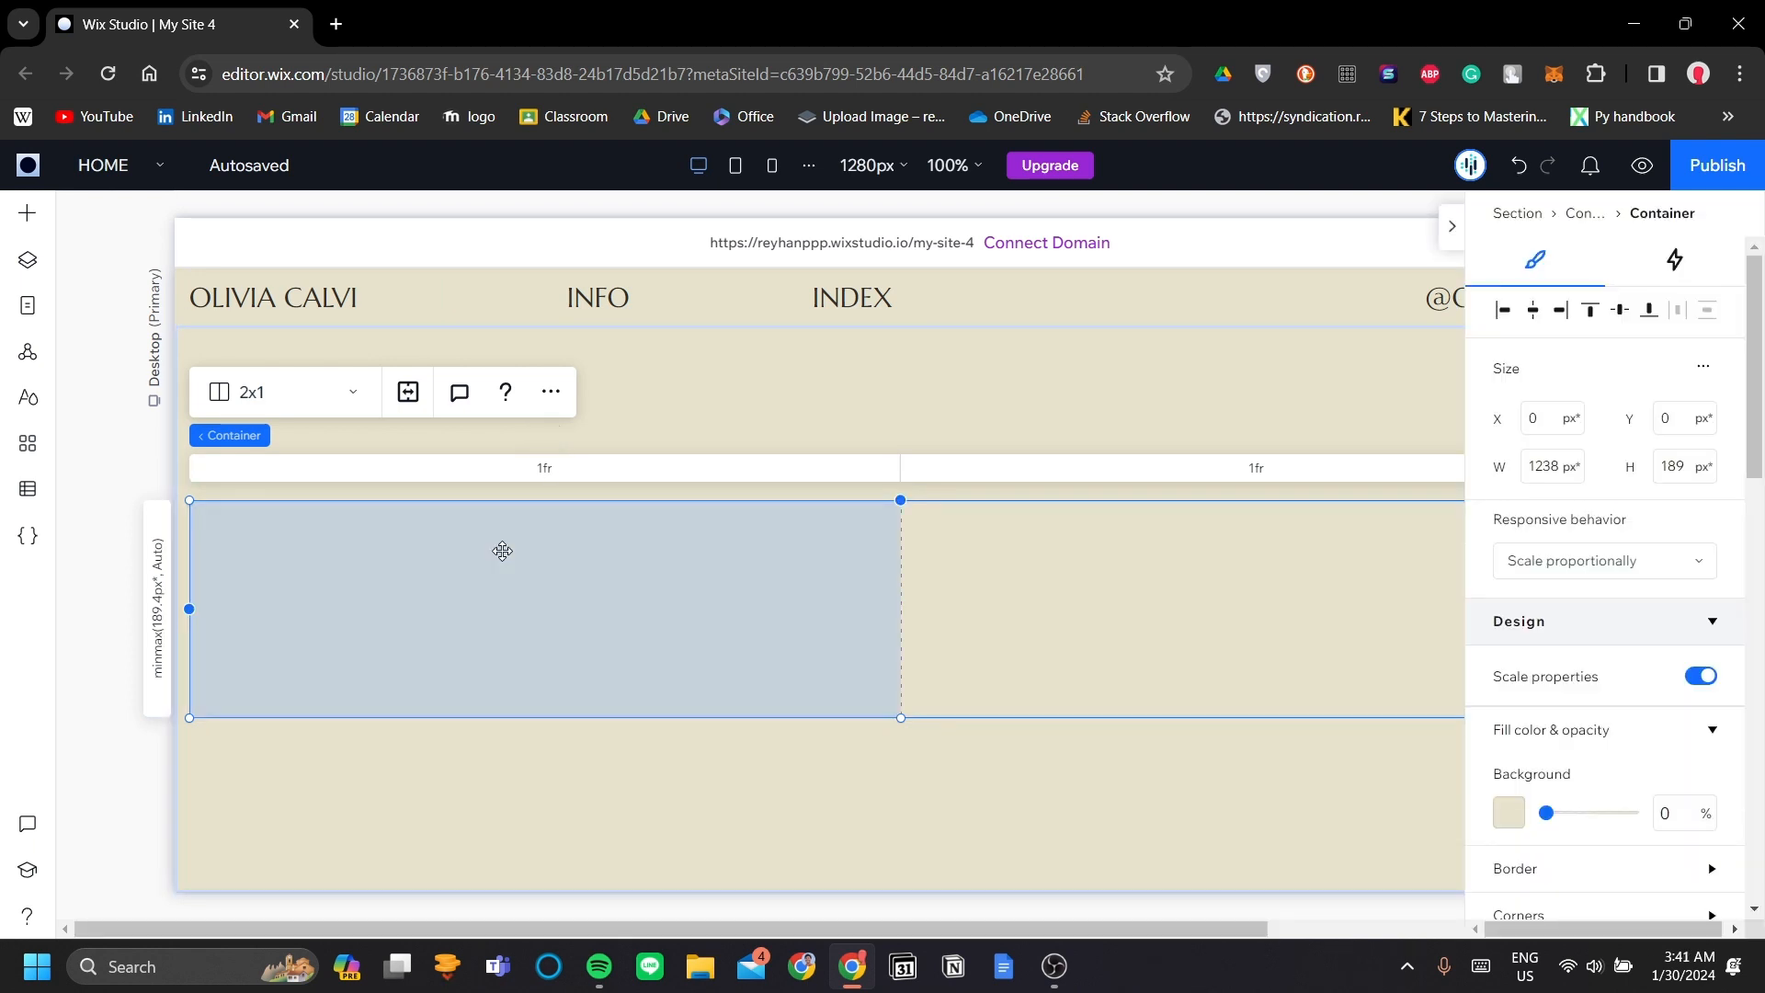
pyautogui.click(21, 223)
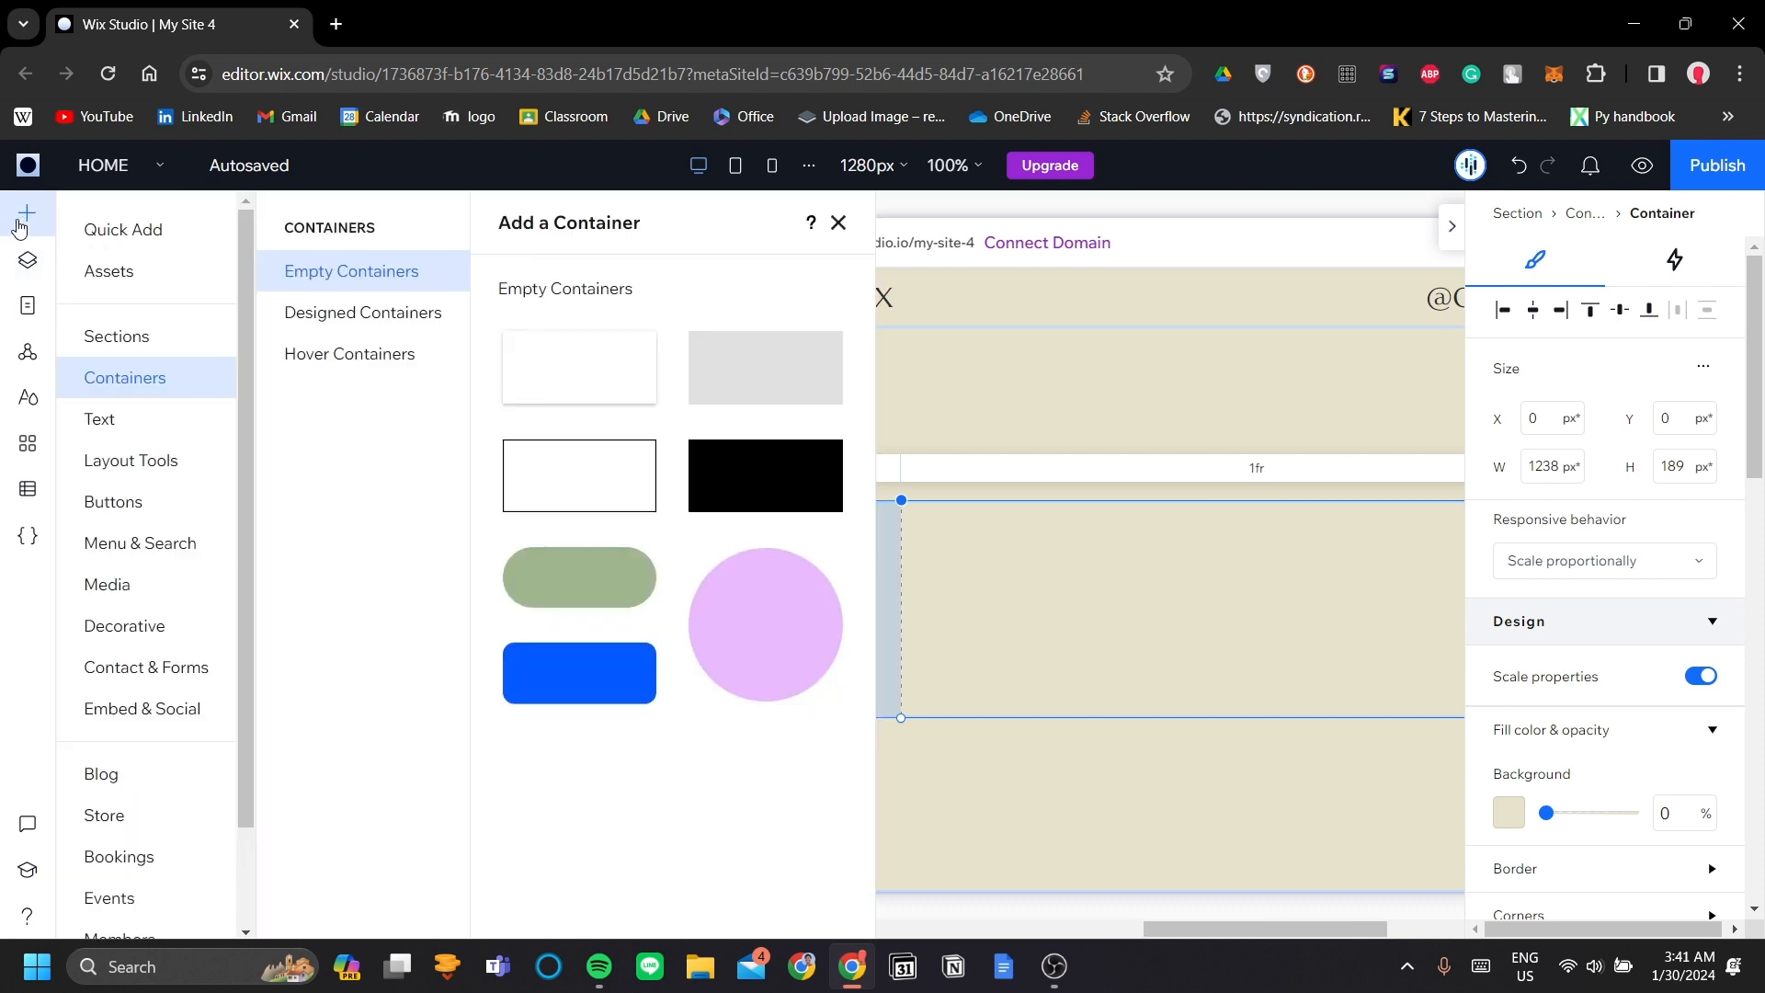
pyautogui.click(147, 417)
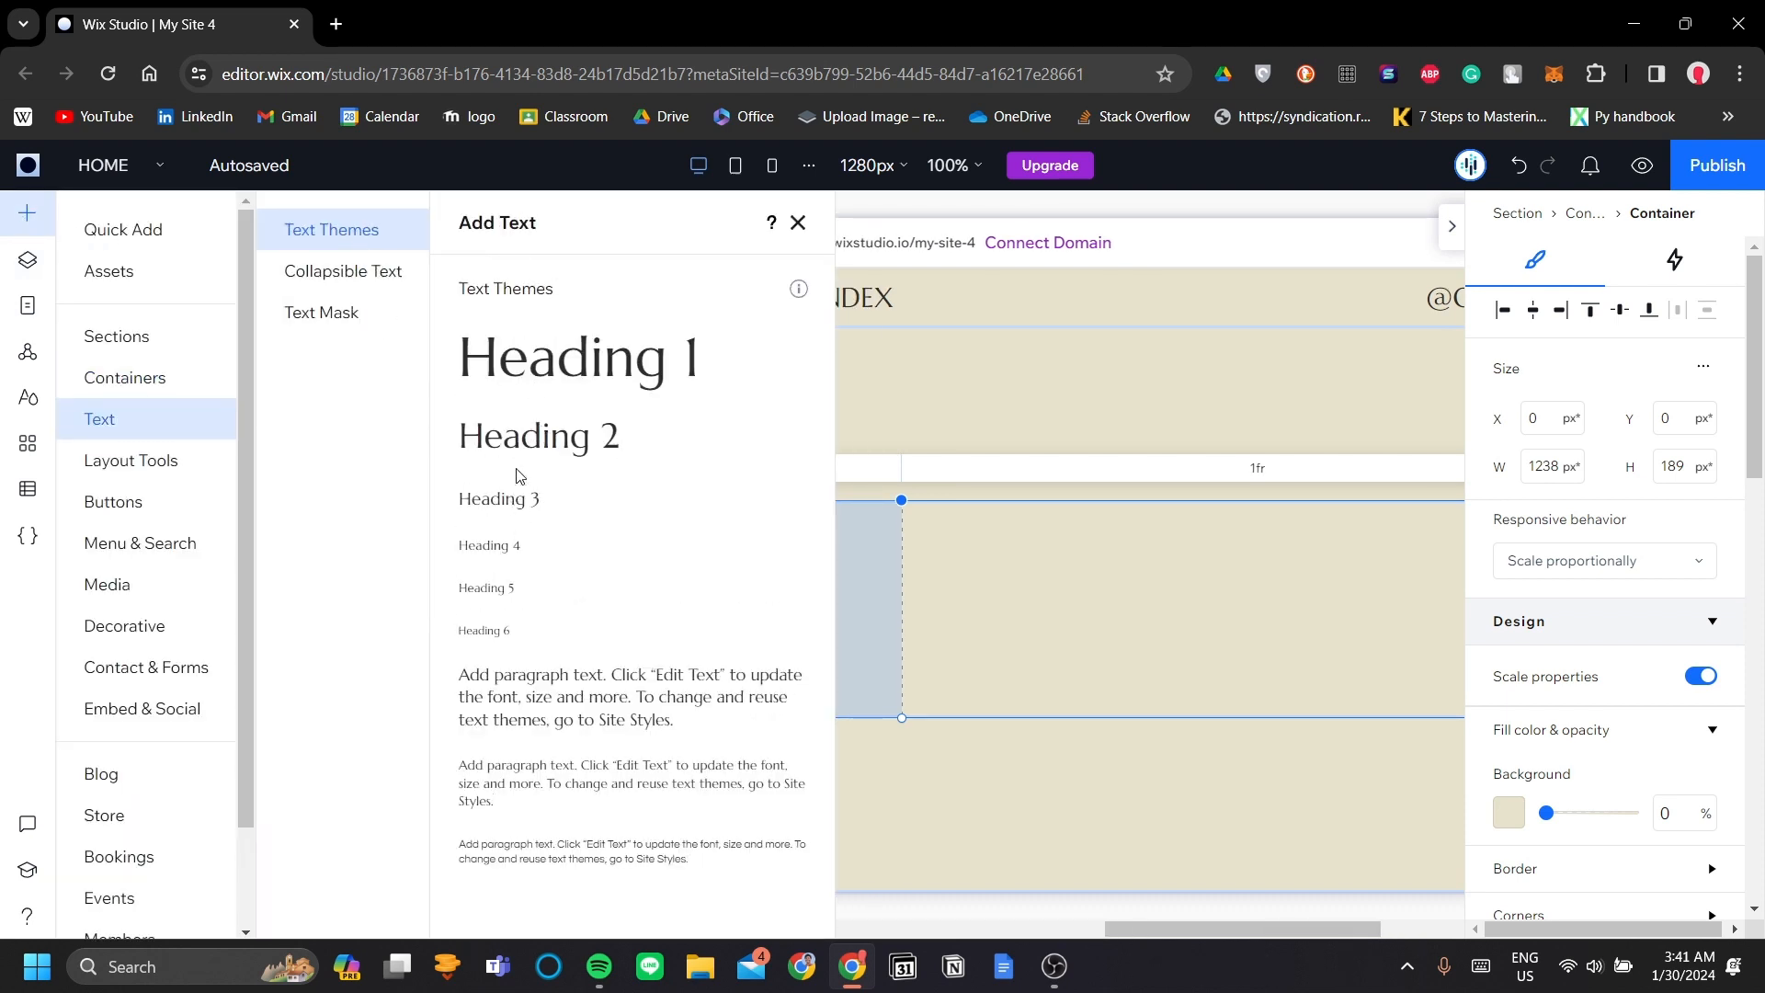
pyautogui.click(579, 359)
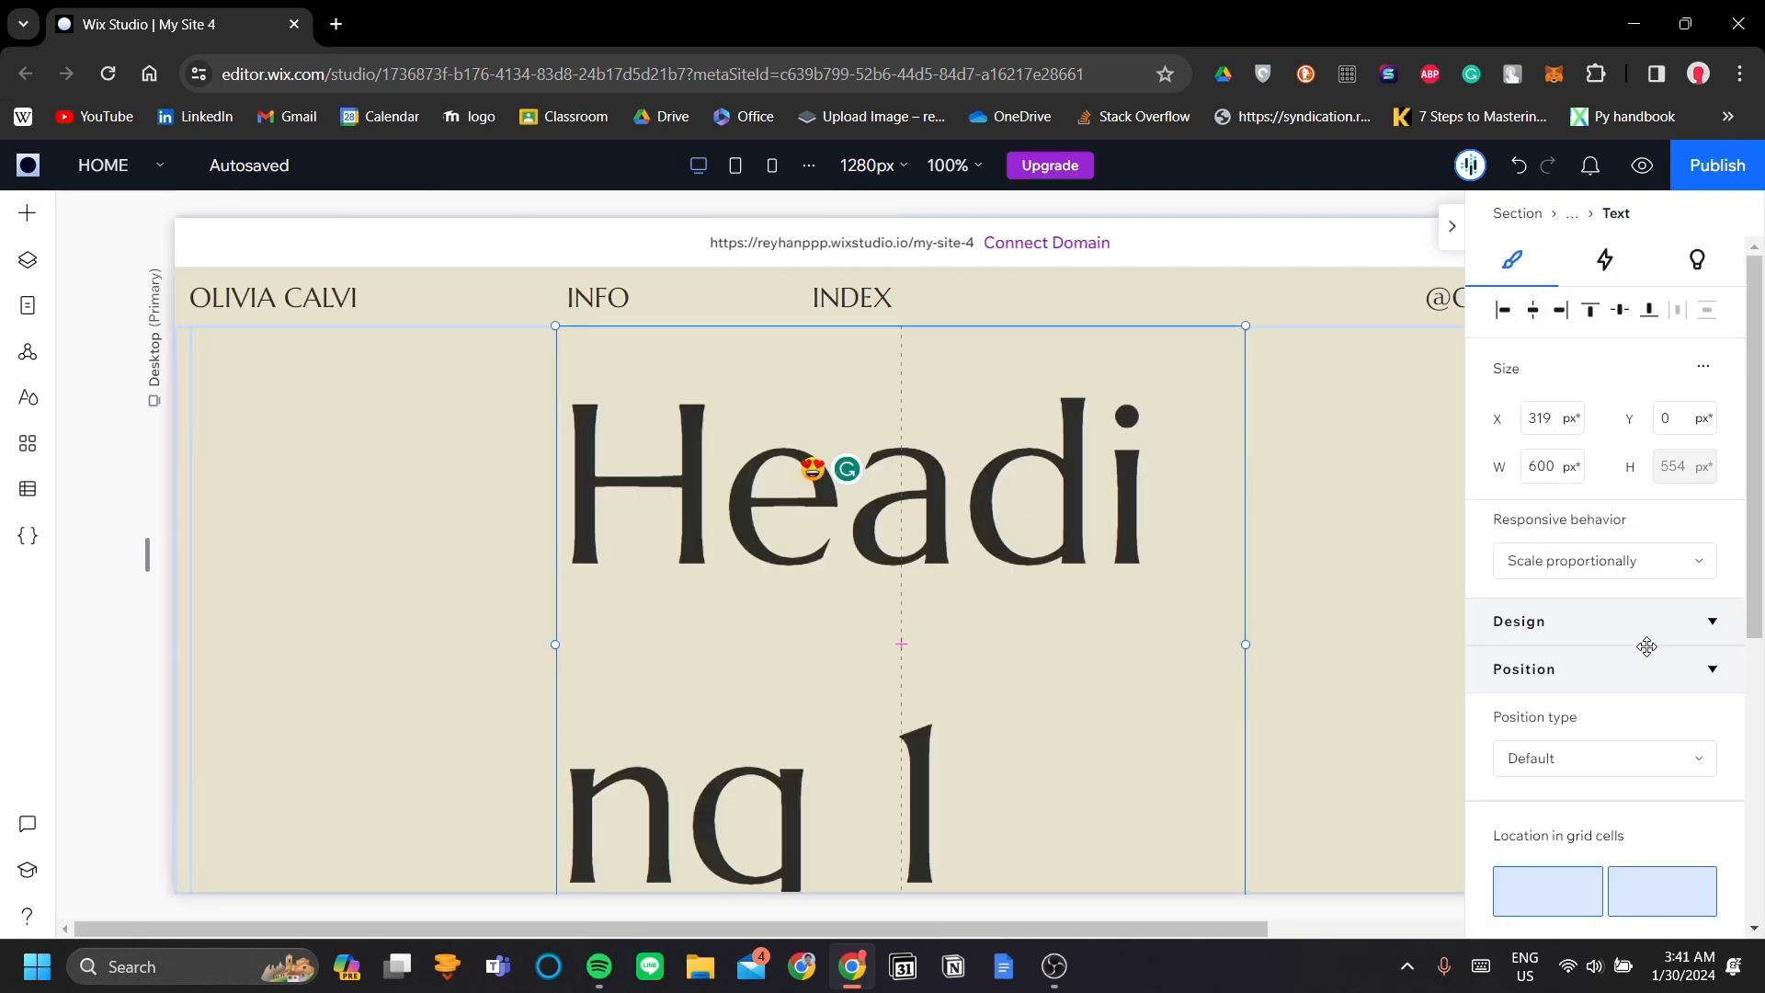
# - Apply the Heading 3 theme (32 px) to the new heading
pyautogui.click(1598, 639)
pyautogui.click(1582, 710)
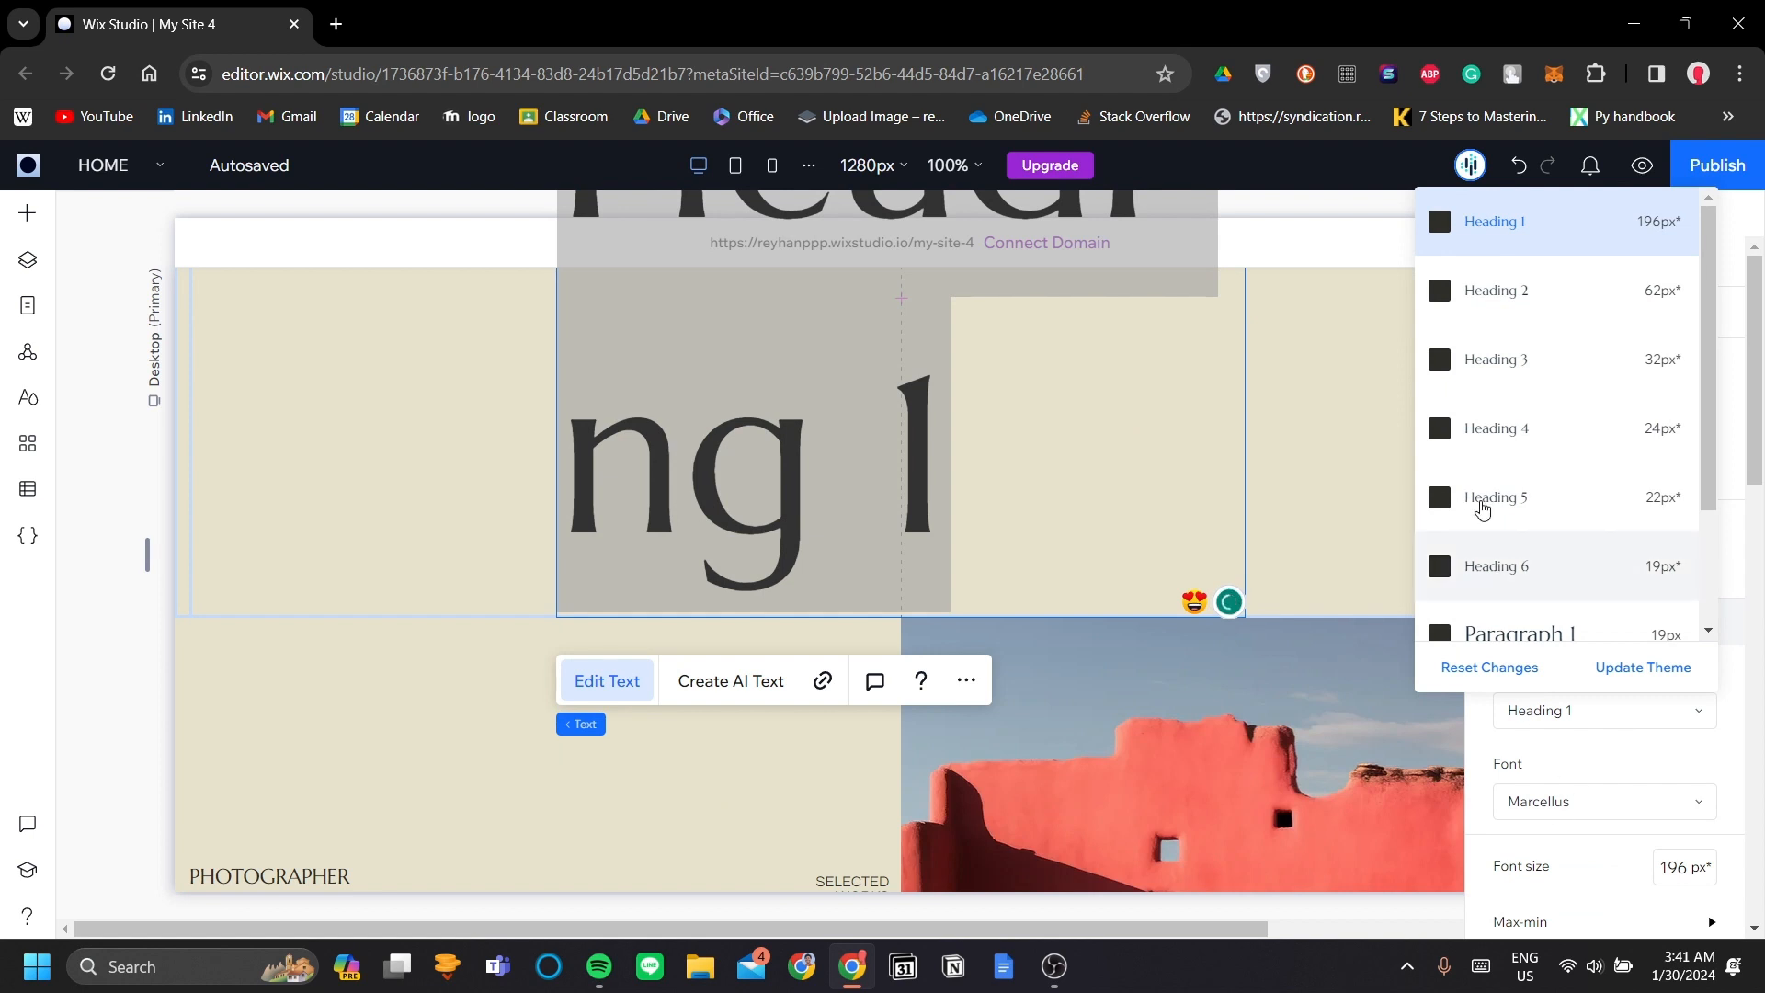
pyautogui.click(1549, 384)
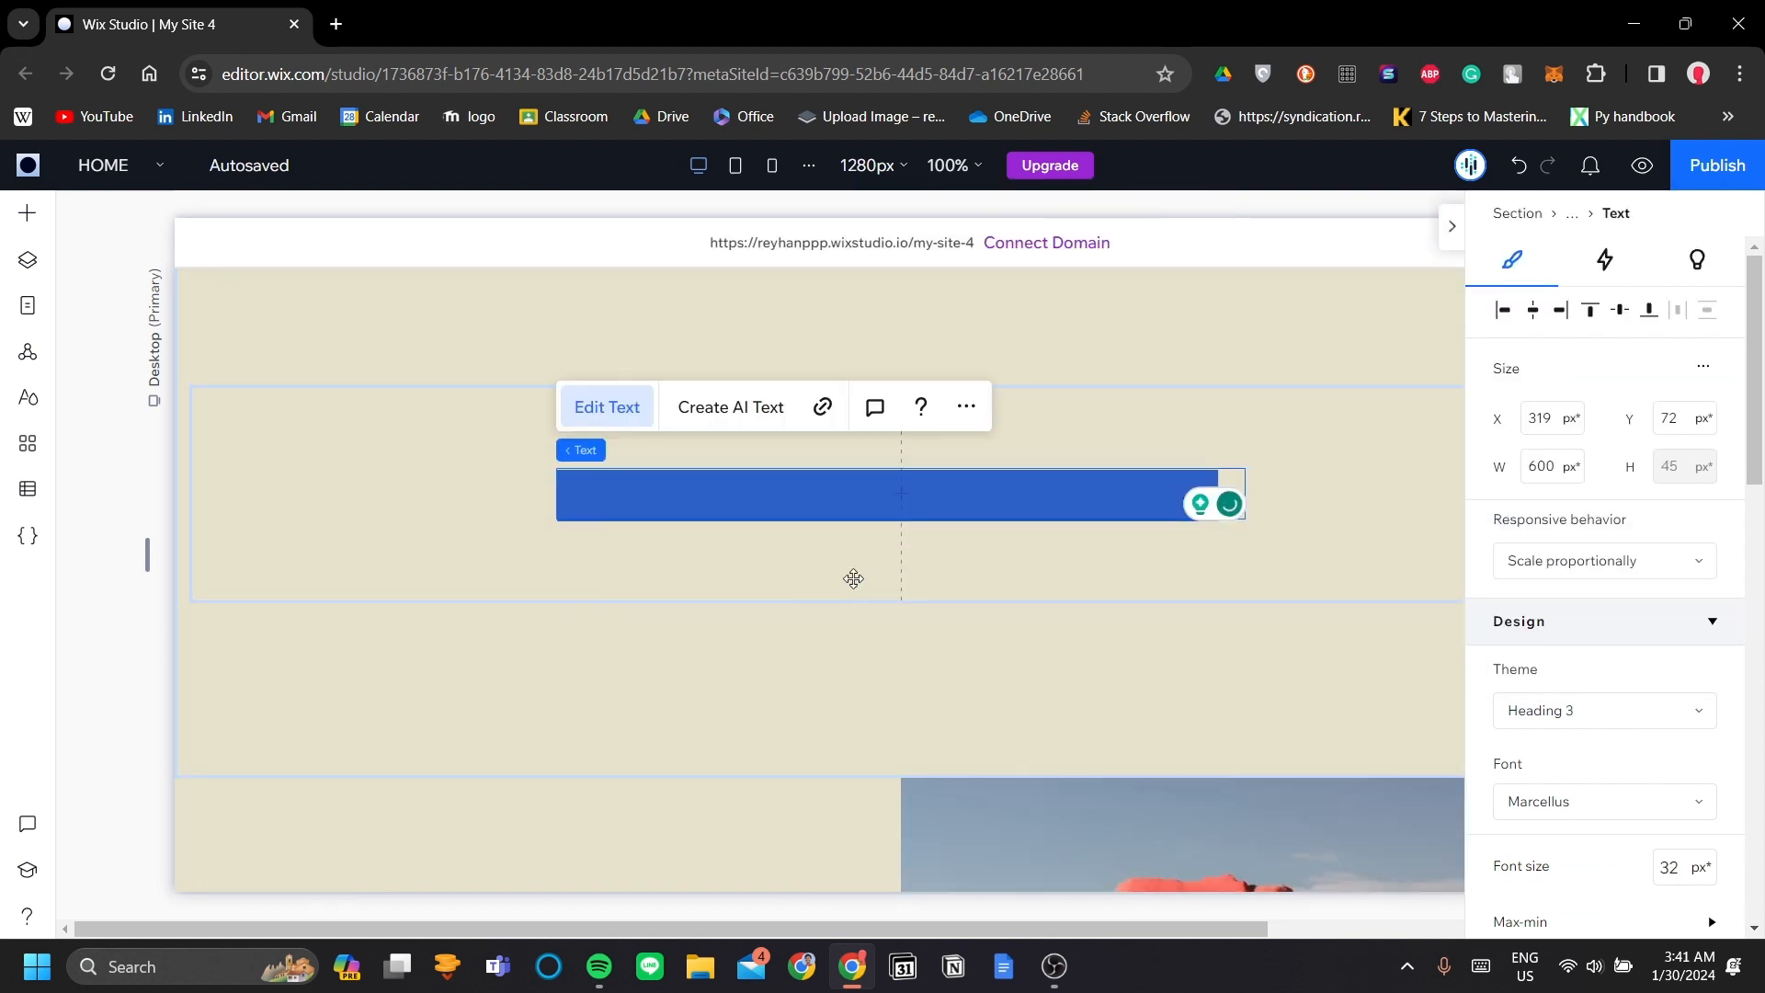
pyautogui.click(962, 618)
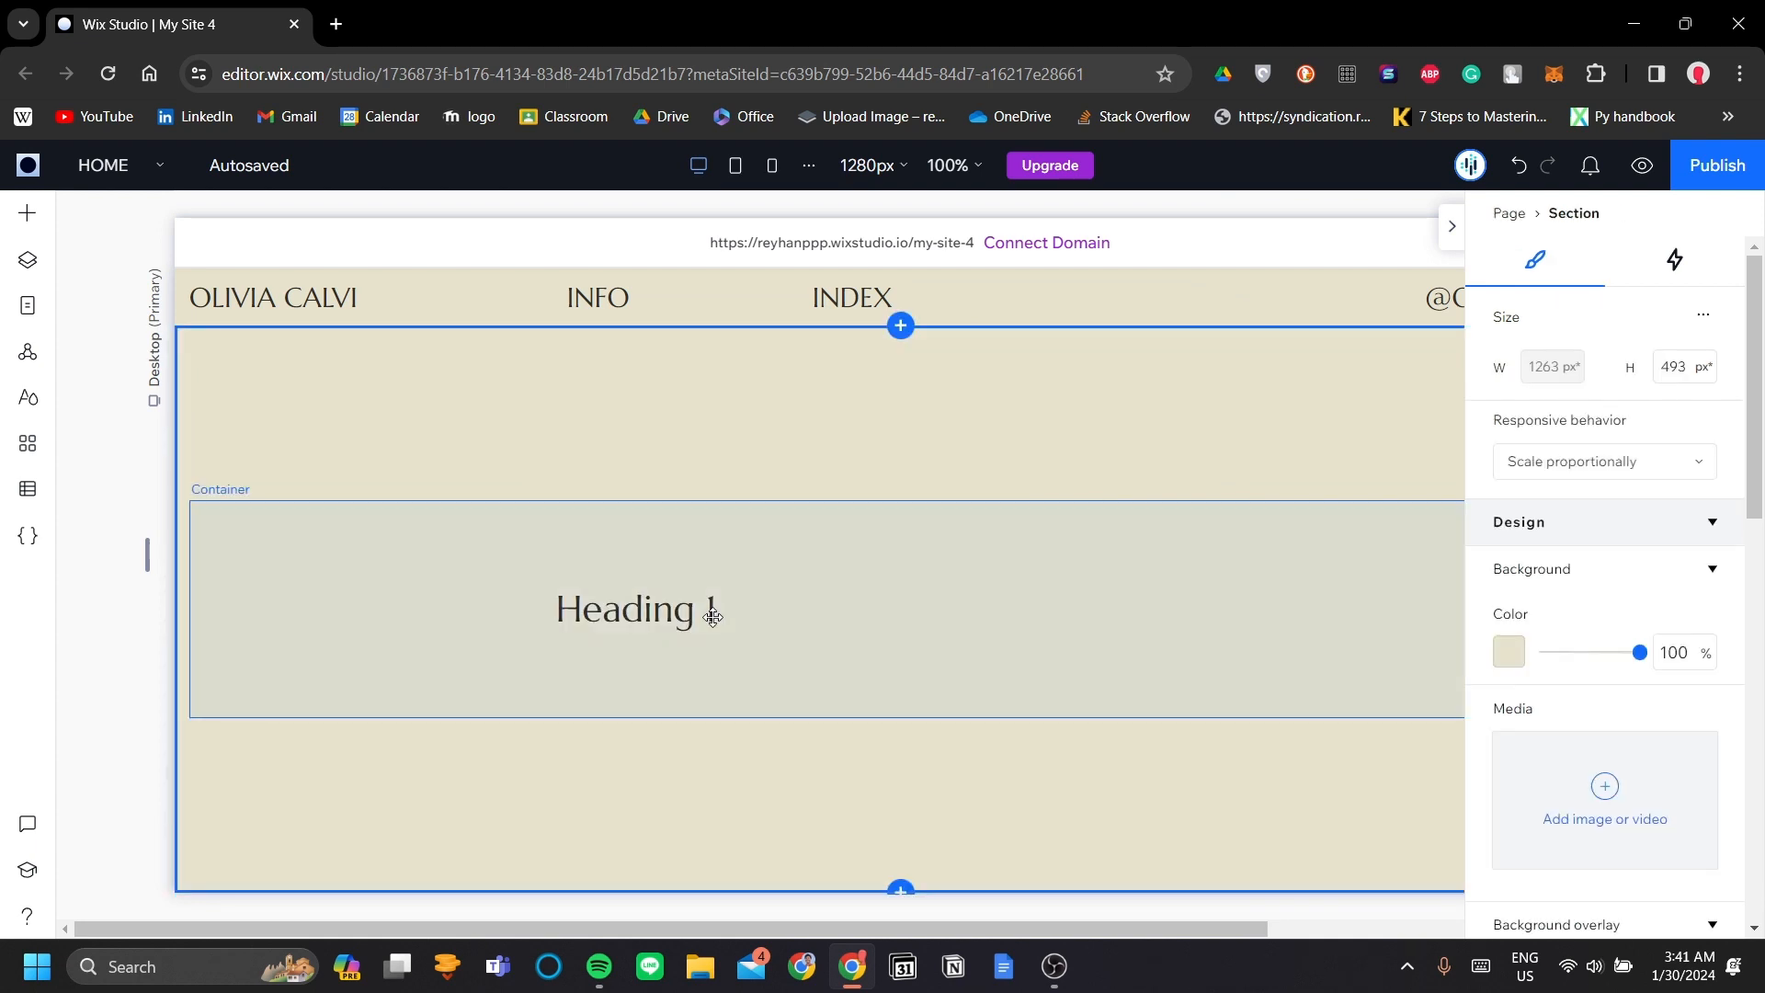
pyautogui.click(688, 617)
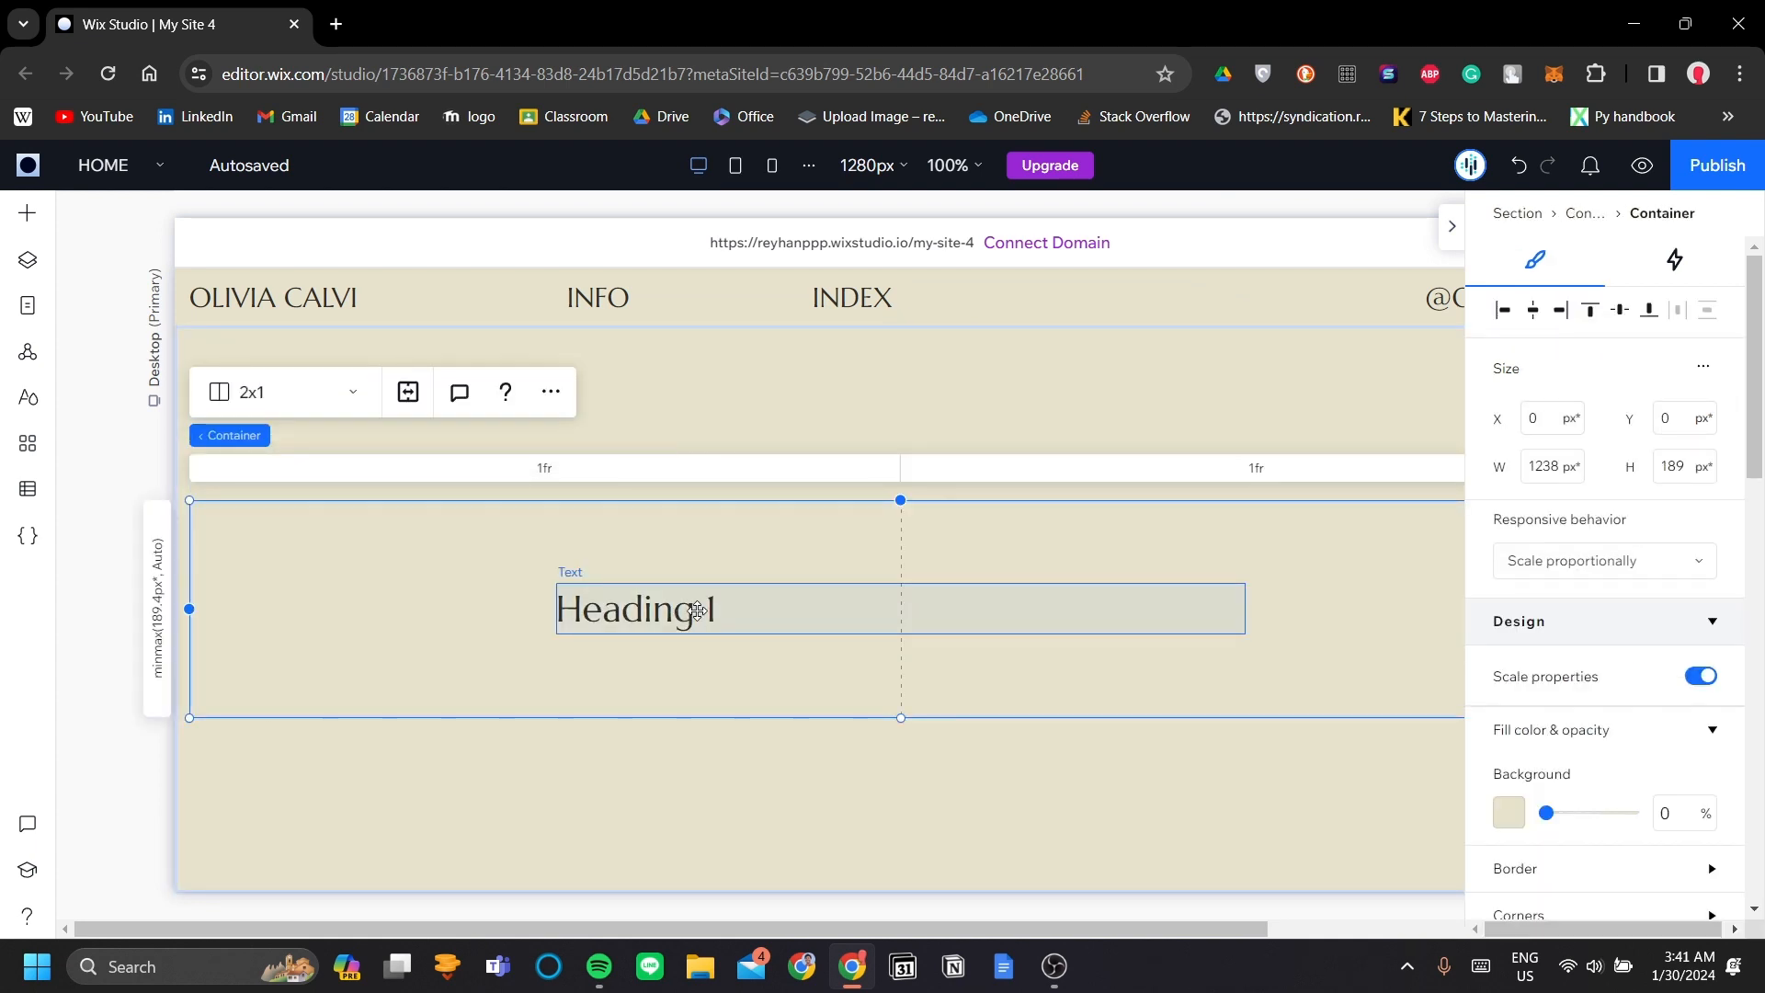
pyautogui.click(710, 609)
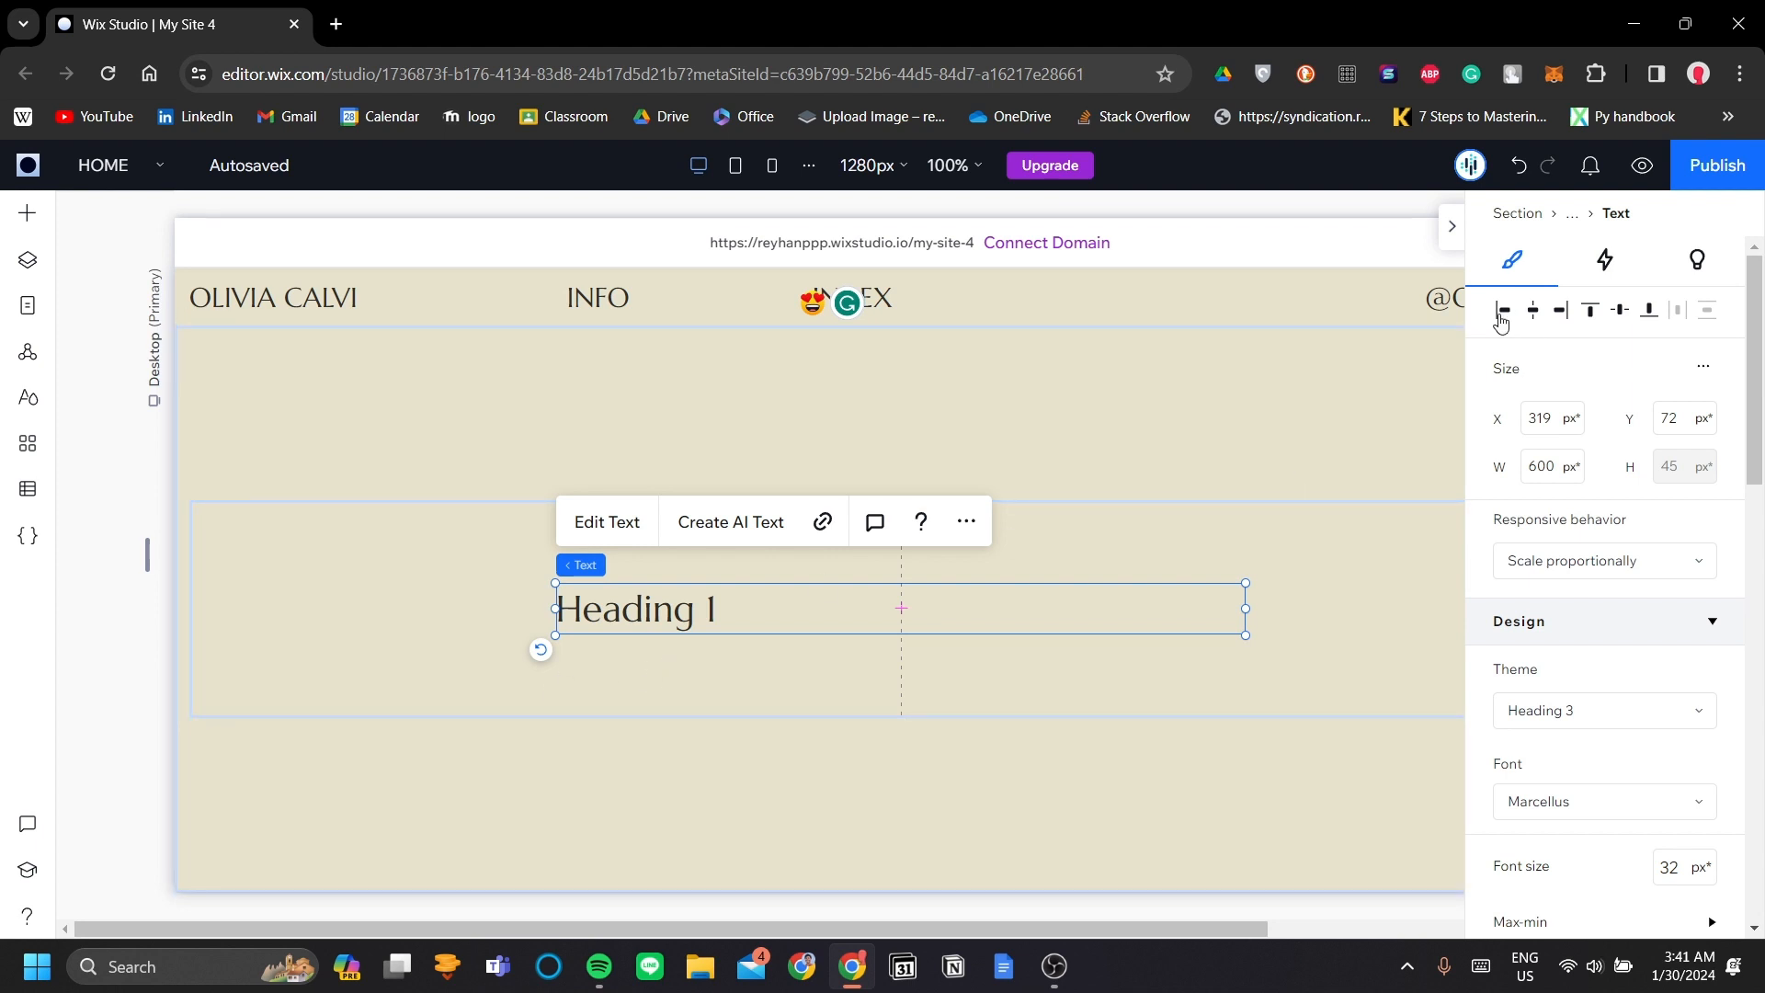
# - Align the heading to the container's left edge and change its text to 'OLIVIA CALVI'
pyautogui.click(1502, 313)
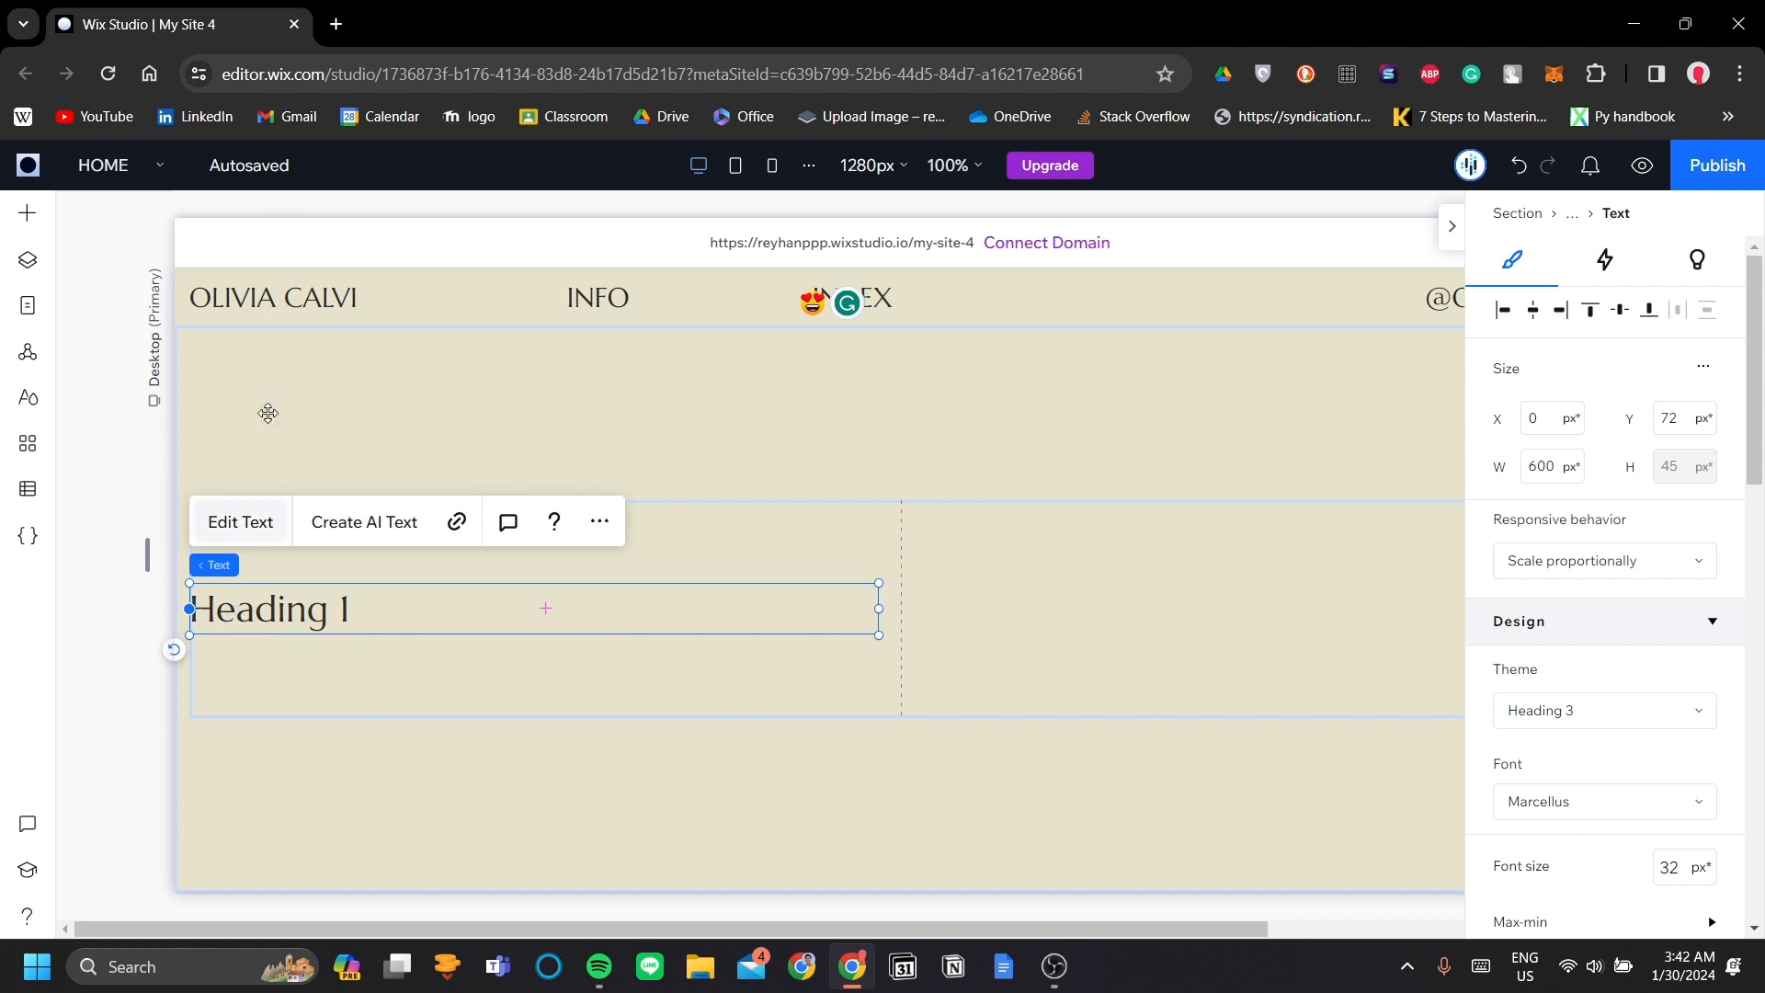
pyautogui.doubleClick(310, 608)
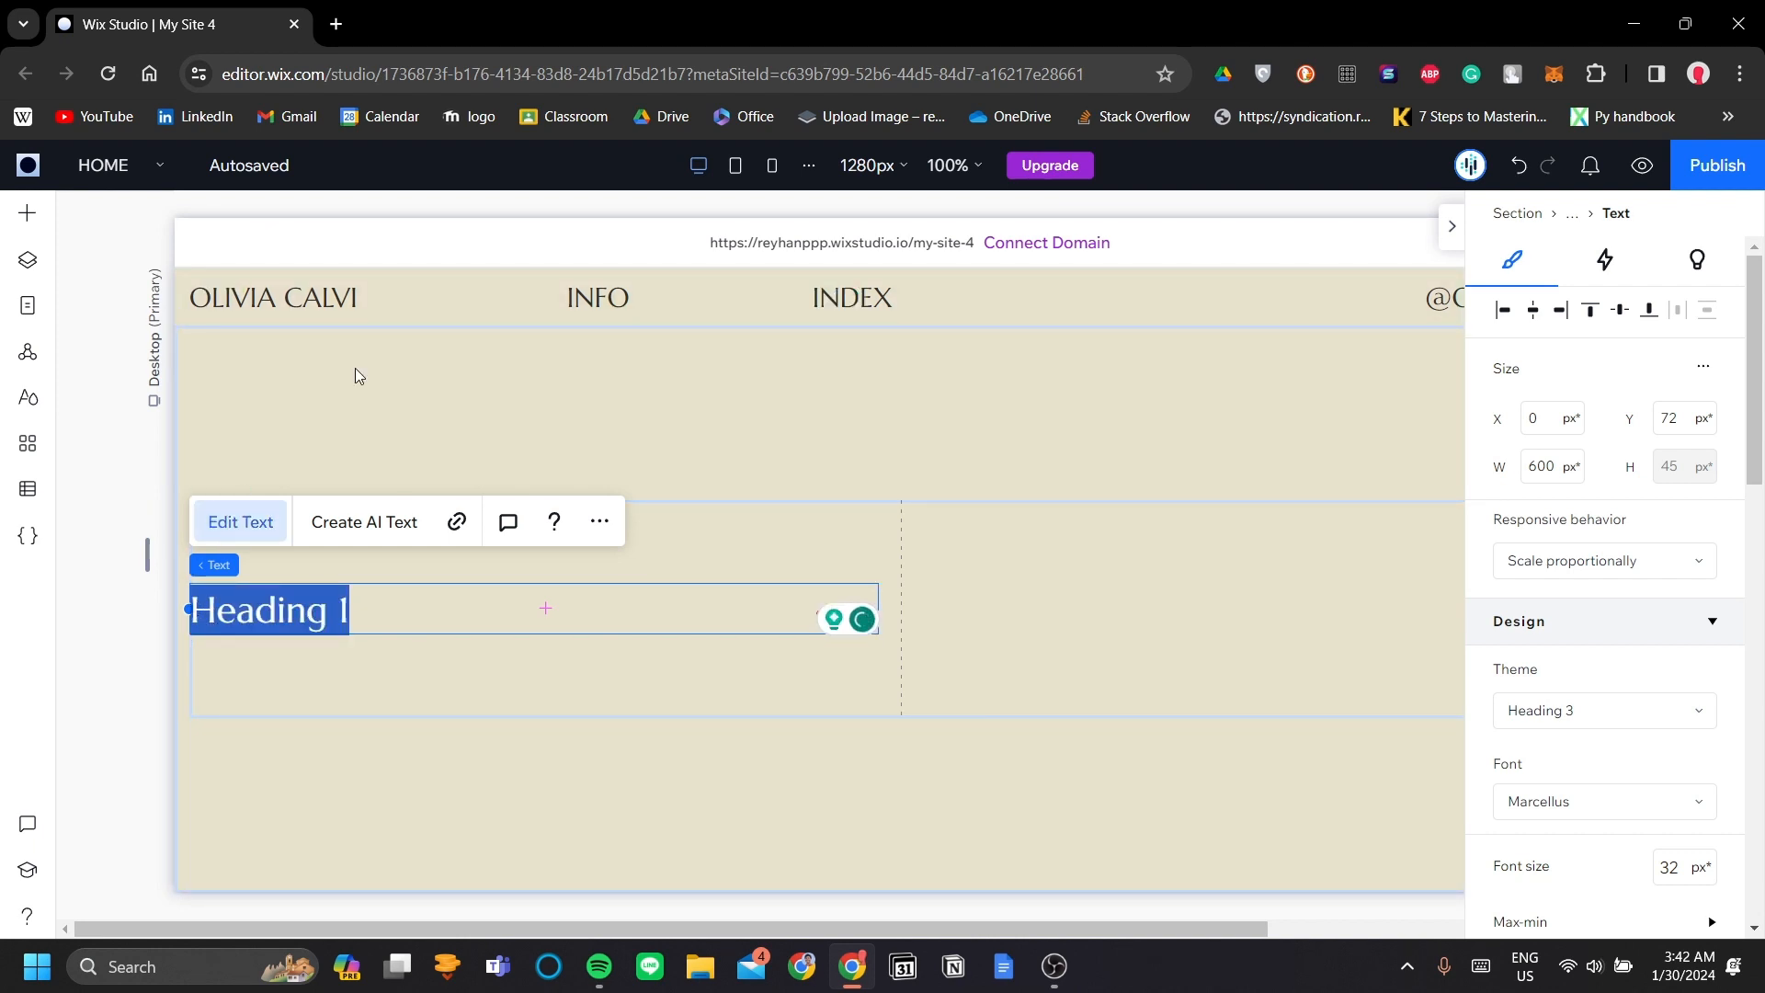
pyautogui.scroll(-4, 356, 375)
pyautogui.scroll(1, 245, 681)
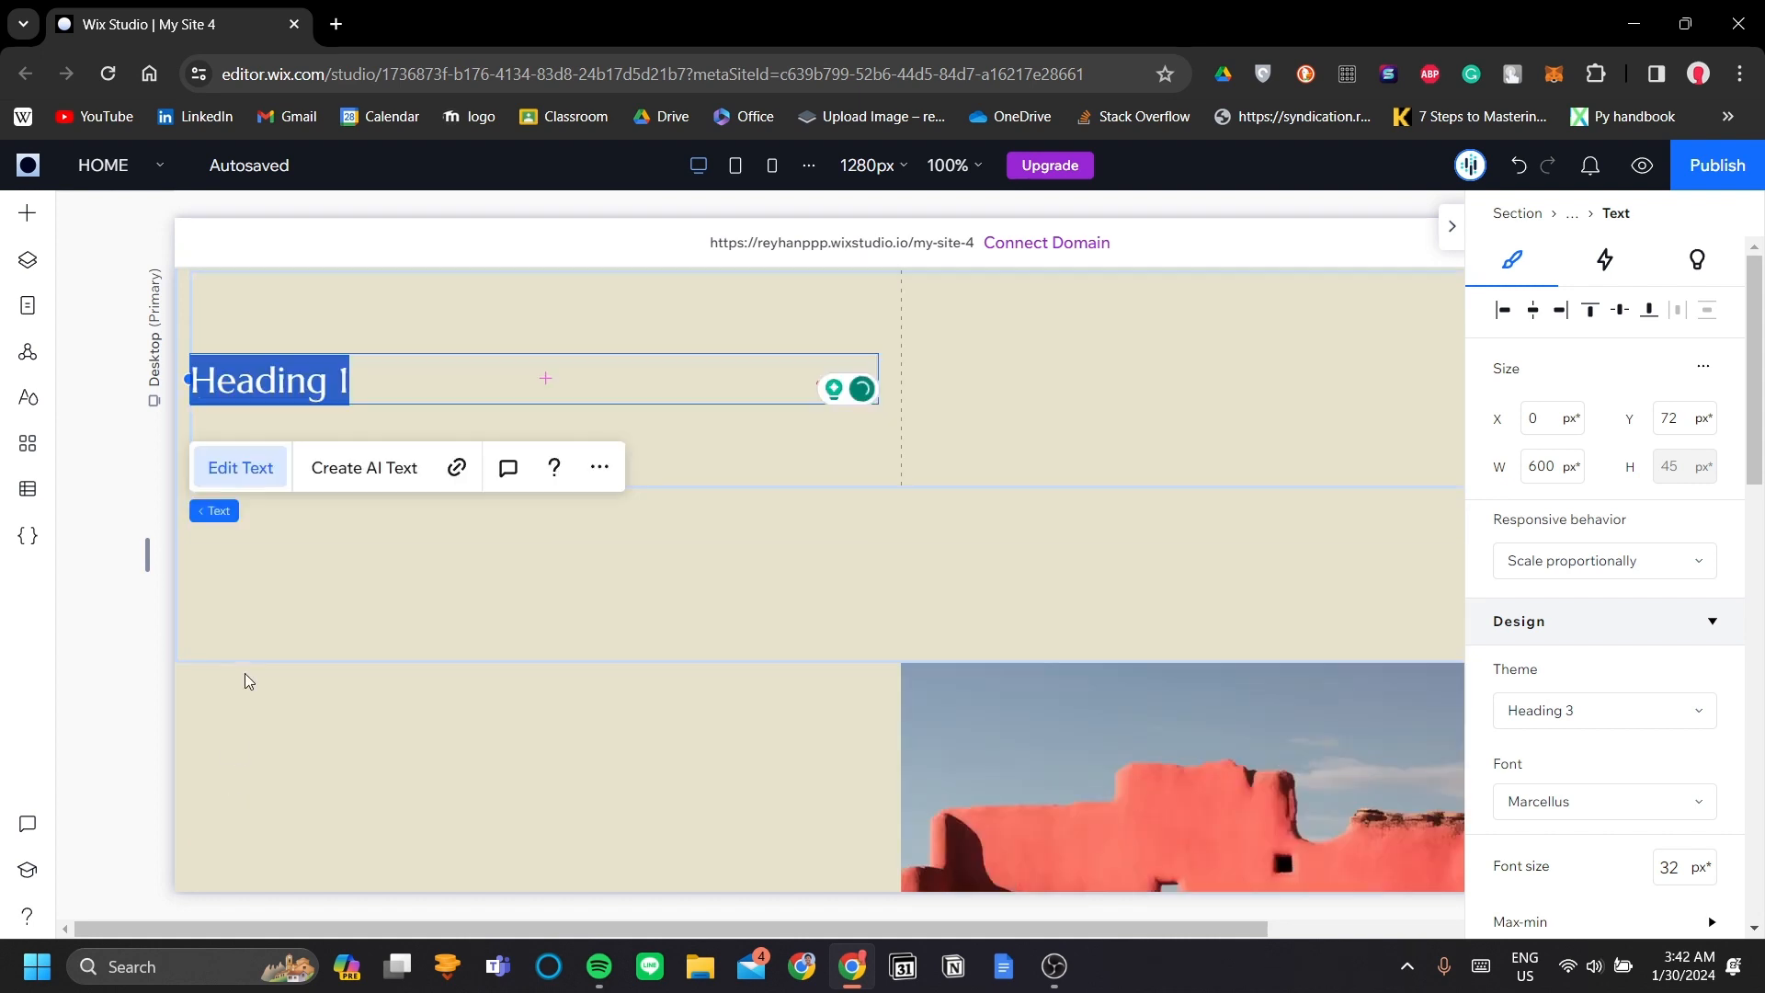
pyautogui.scroll(-3, 244, 675)
pyautogui.scroll(6, 241, 673)
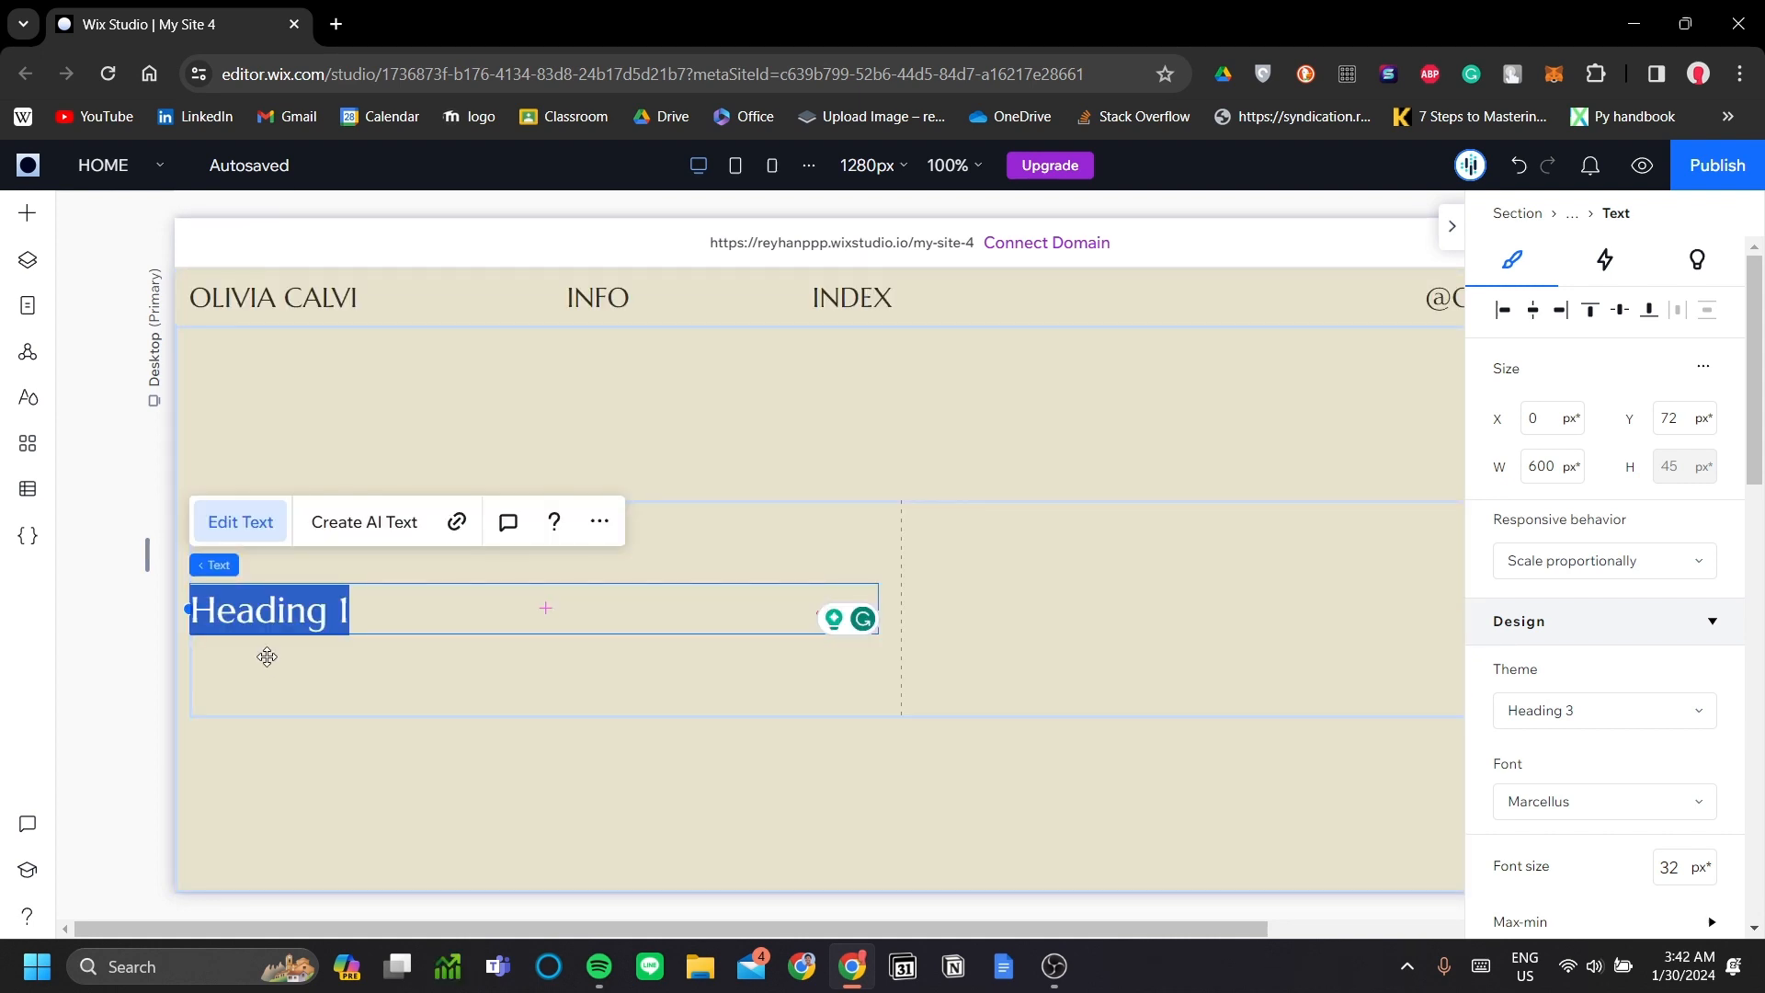
pyautogui.write('OLIVIA CALVI')
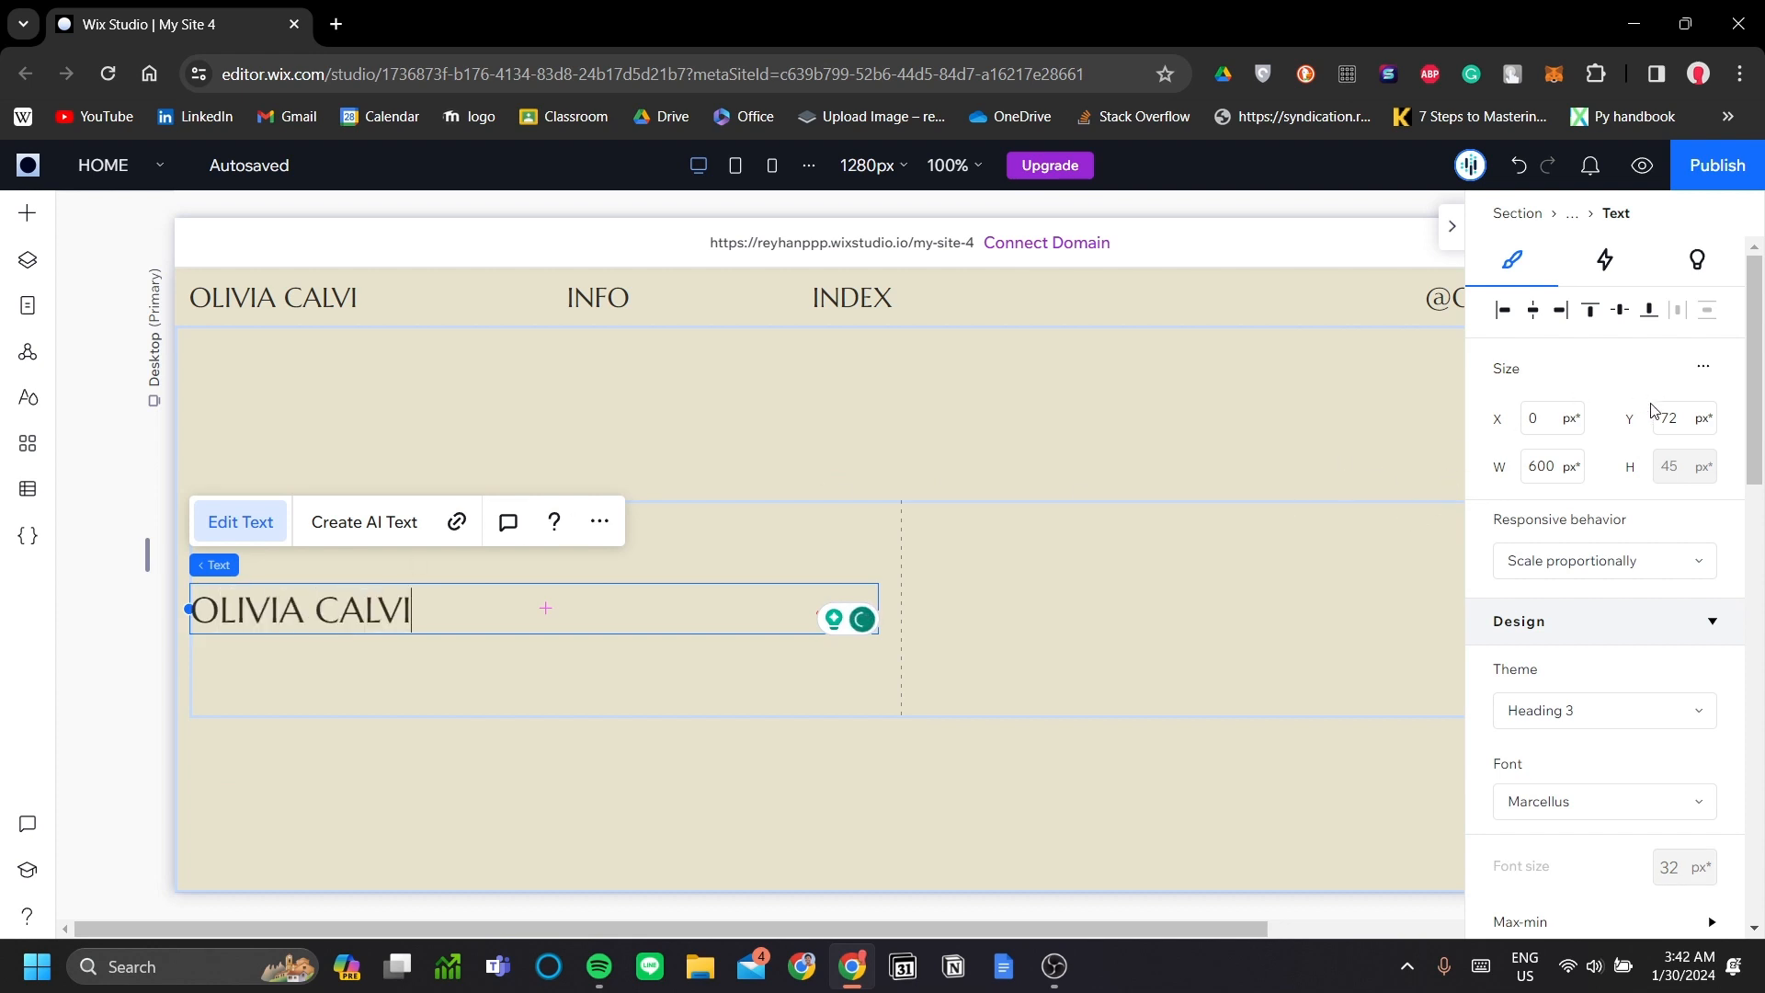
# - Apply the Heading 4 theme (24 px) to the OLIVIA CALVI text
pyautogui.click(1587, 719)
pyautogui.click(1517, 433)
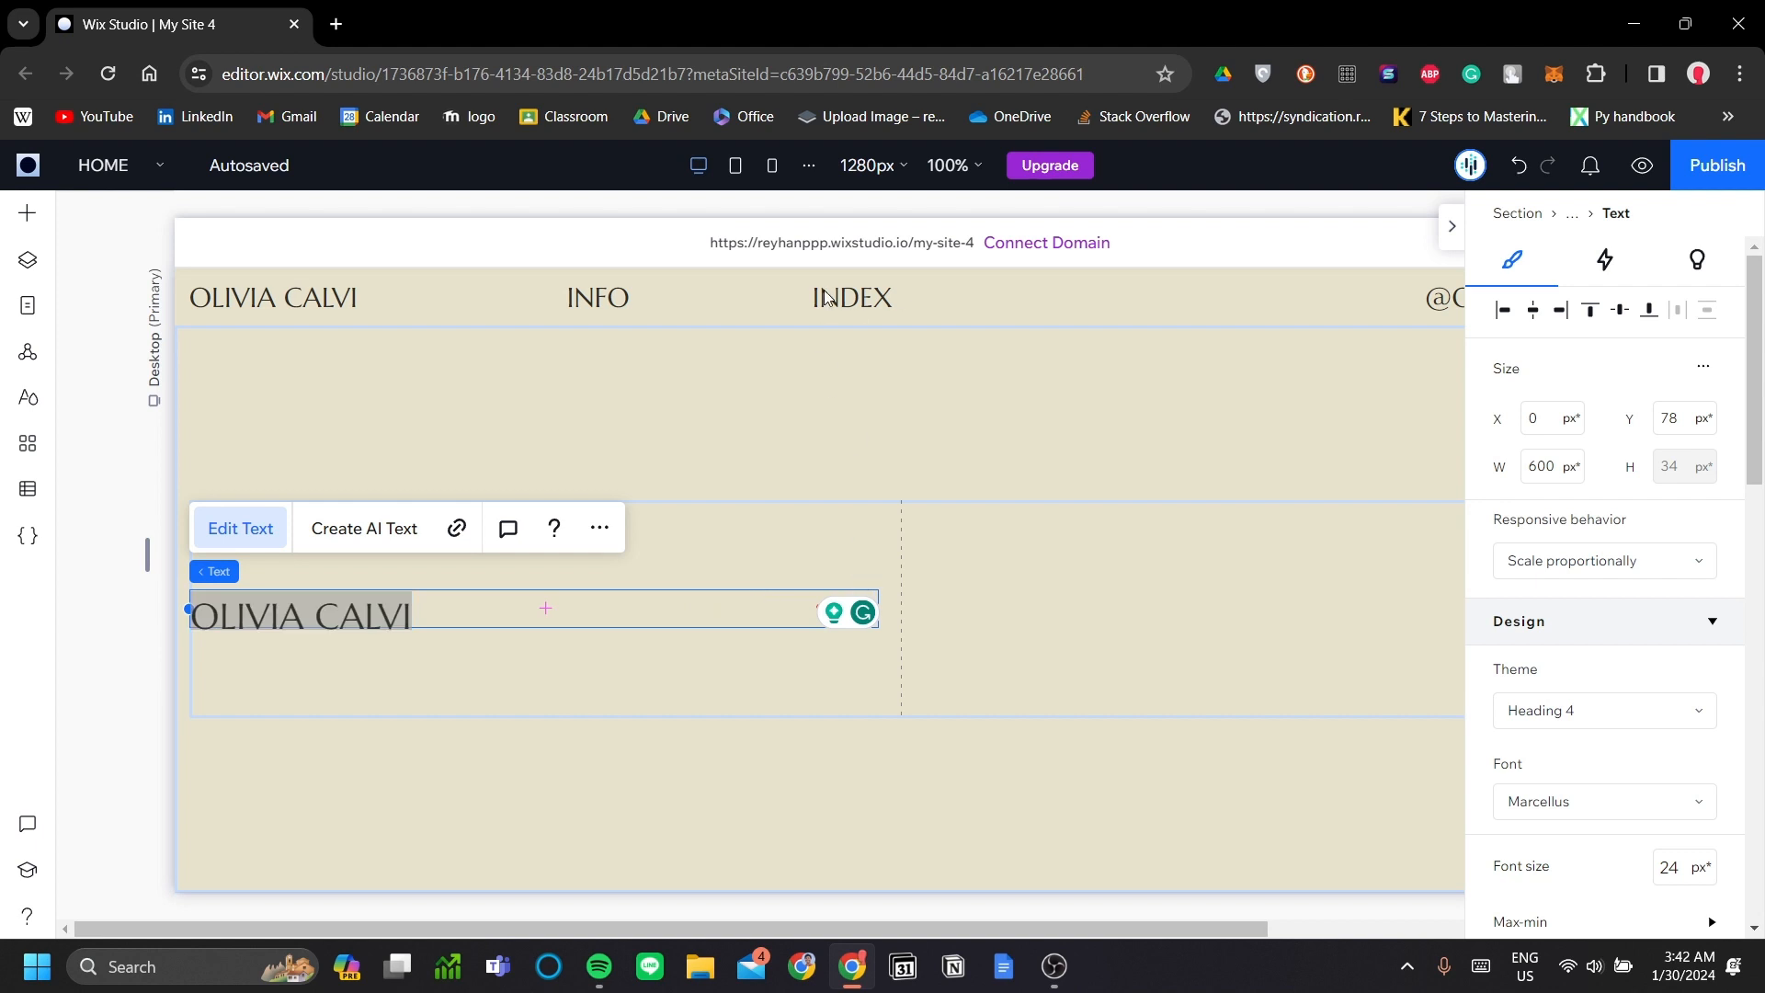
pyautogui.click(623, 360)
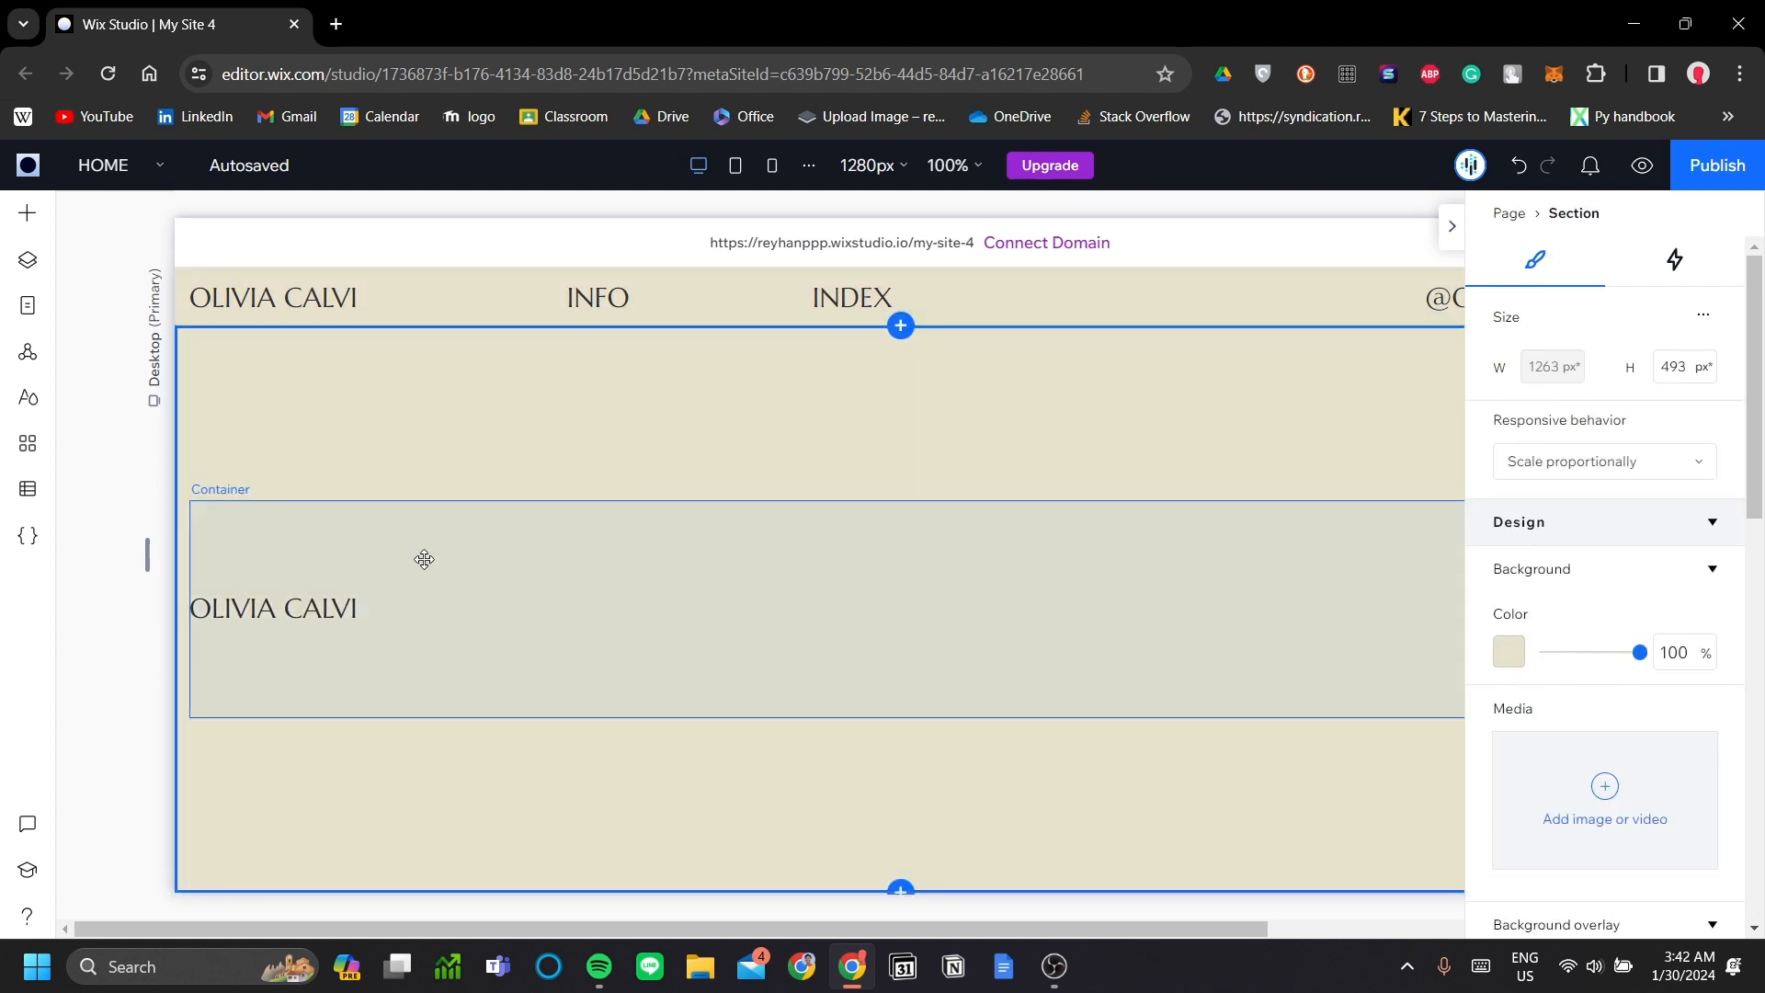
pyautogui.click(357, 608)
pyautogui.click(356, 608)
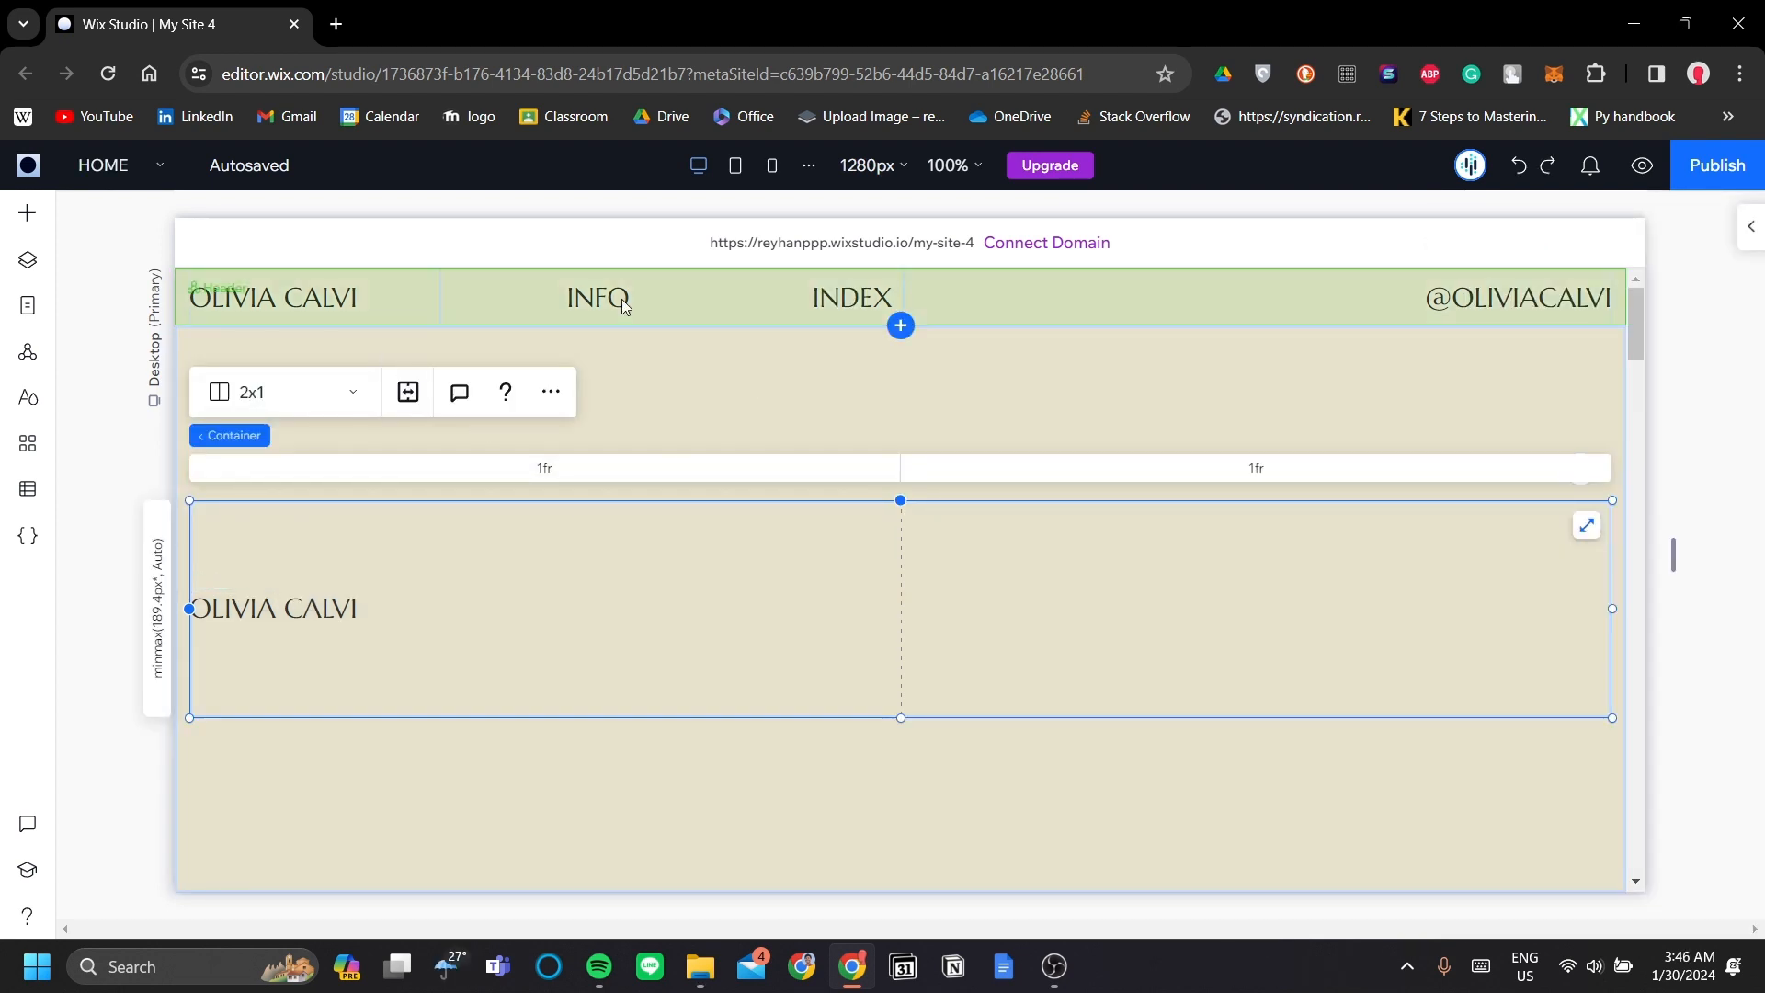
# - Add a horizontal INFO/INDEX menu and drag it beside OLIVIA CALVI in the grid
pyautogui.click(28, 216)
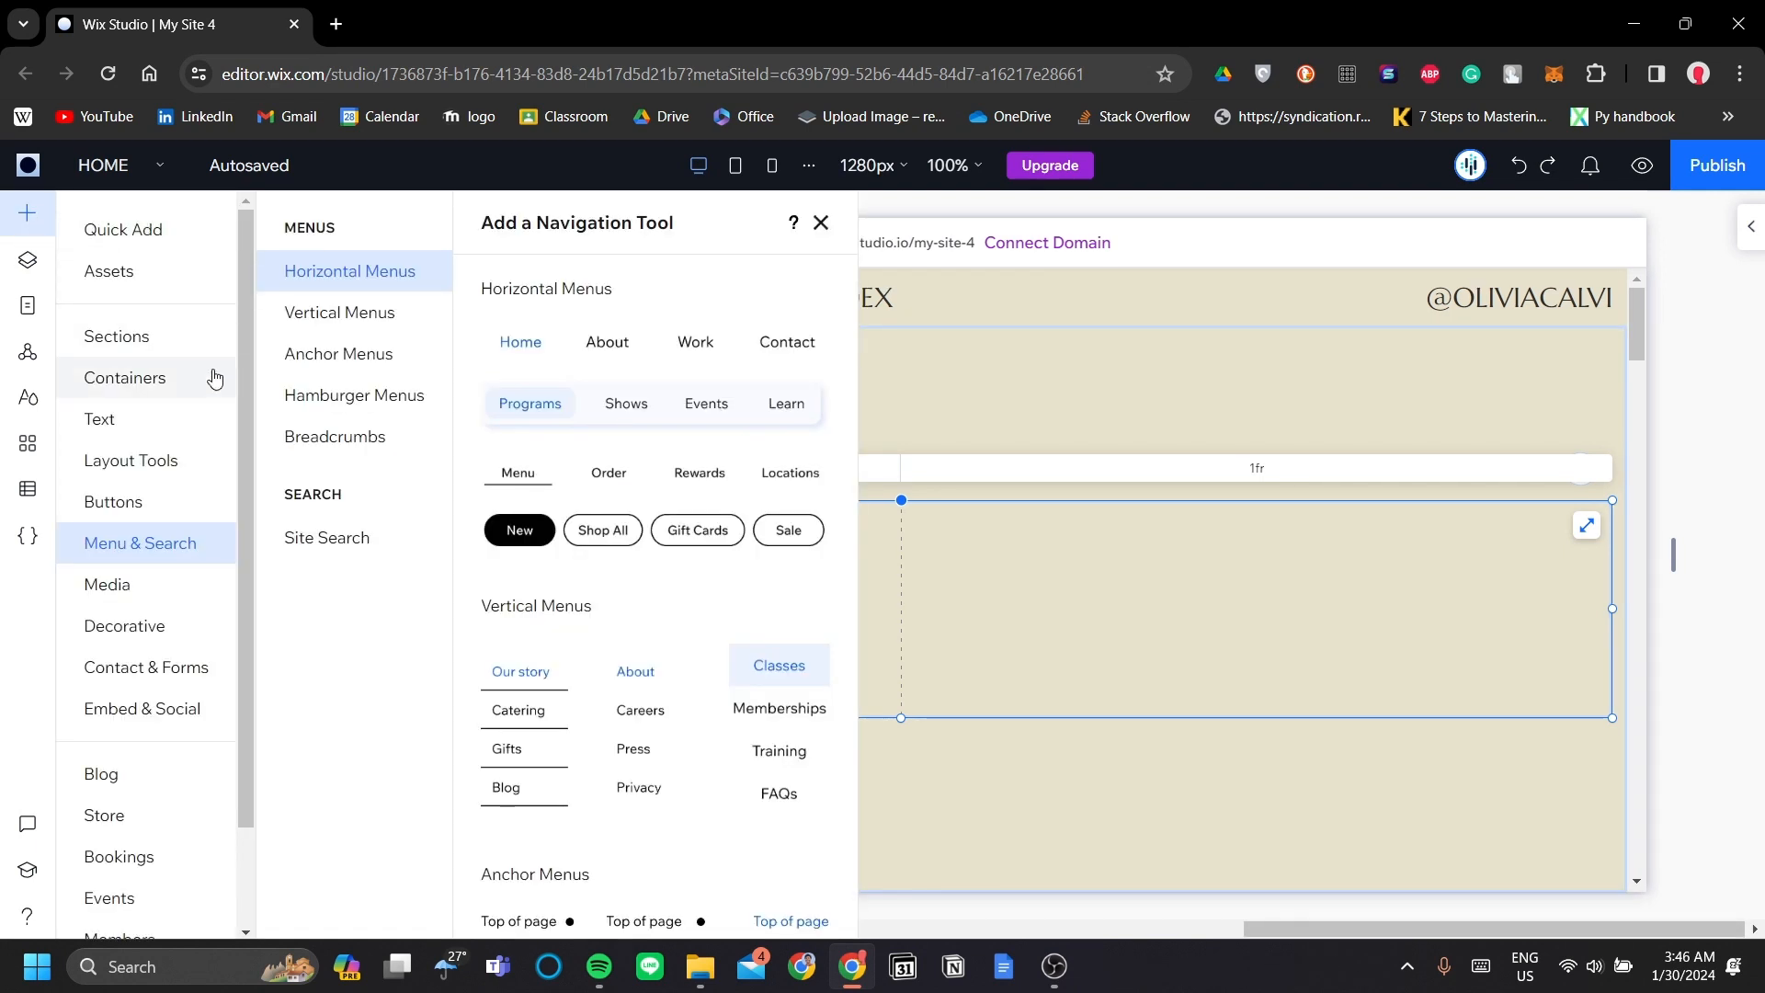
pyautogui.click(649, 350)
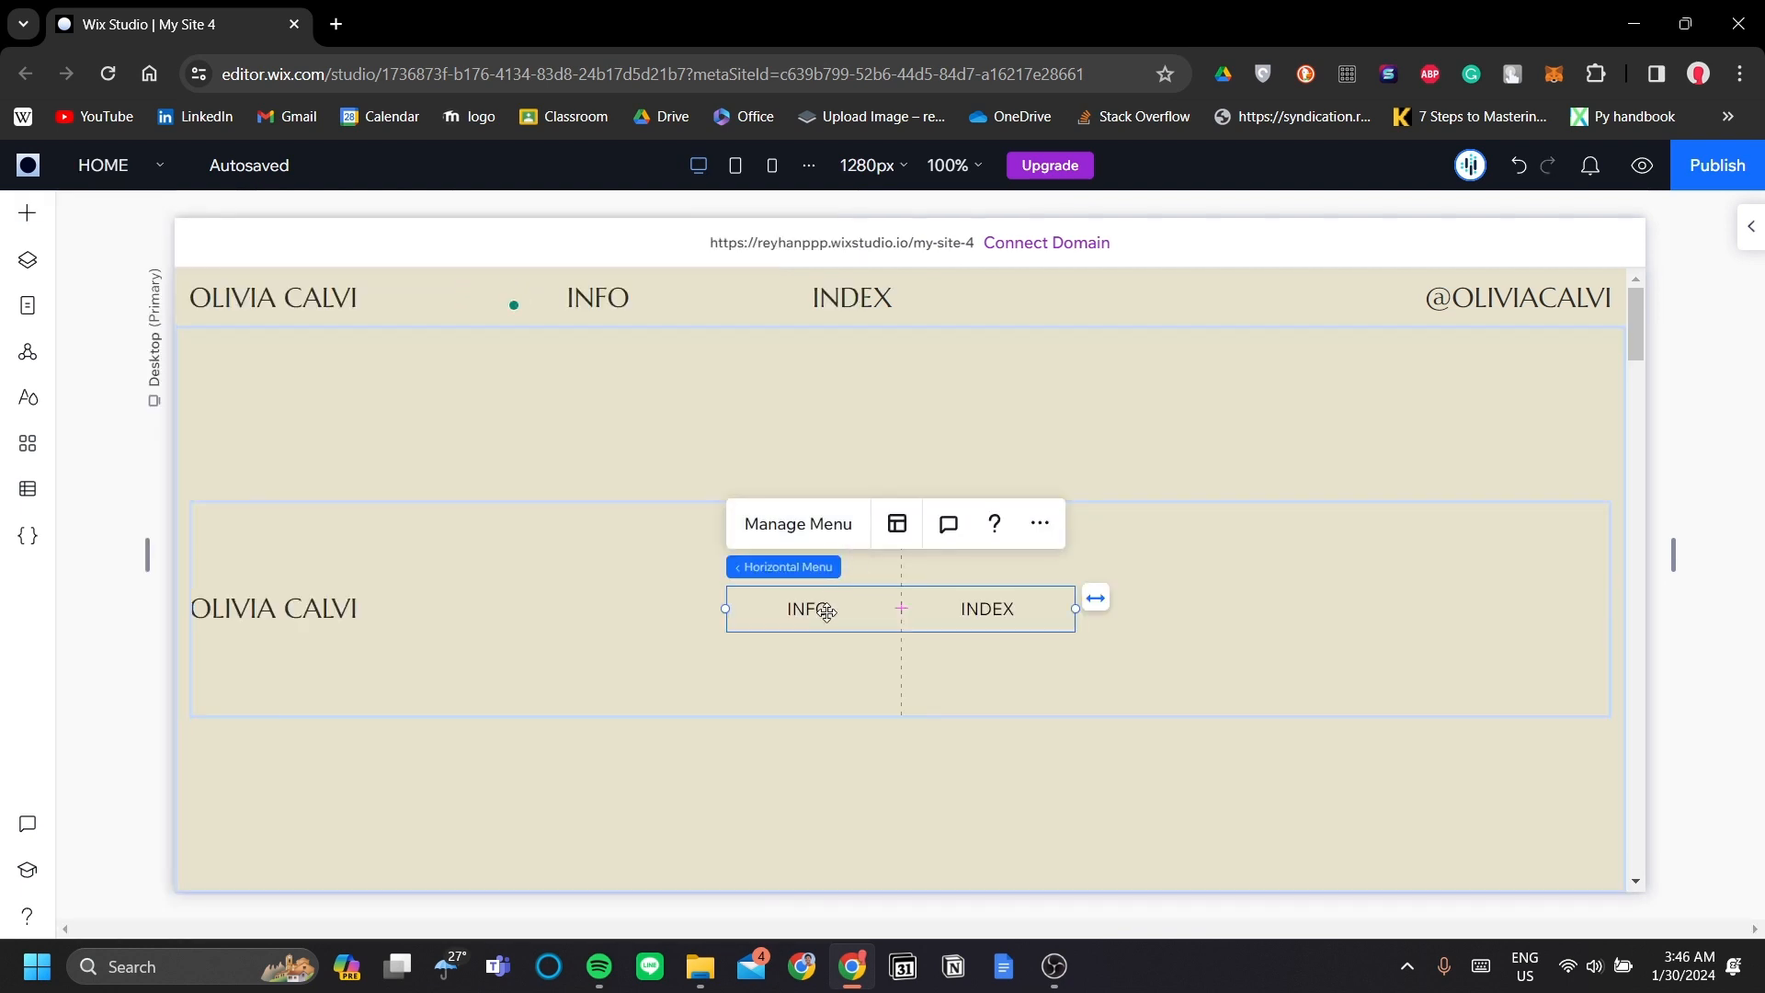
pyautogui.moveTo(819, 610); pyautogui.dragTo(647, 608)
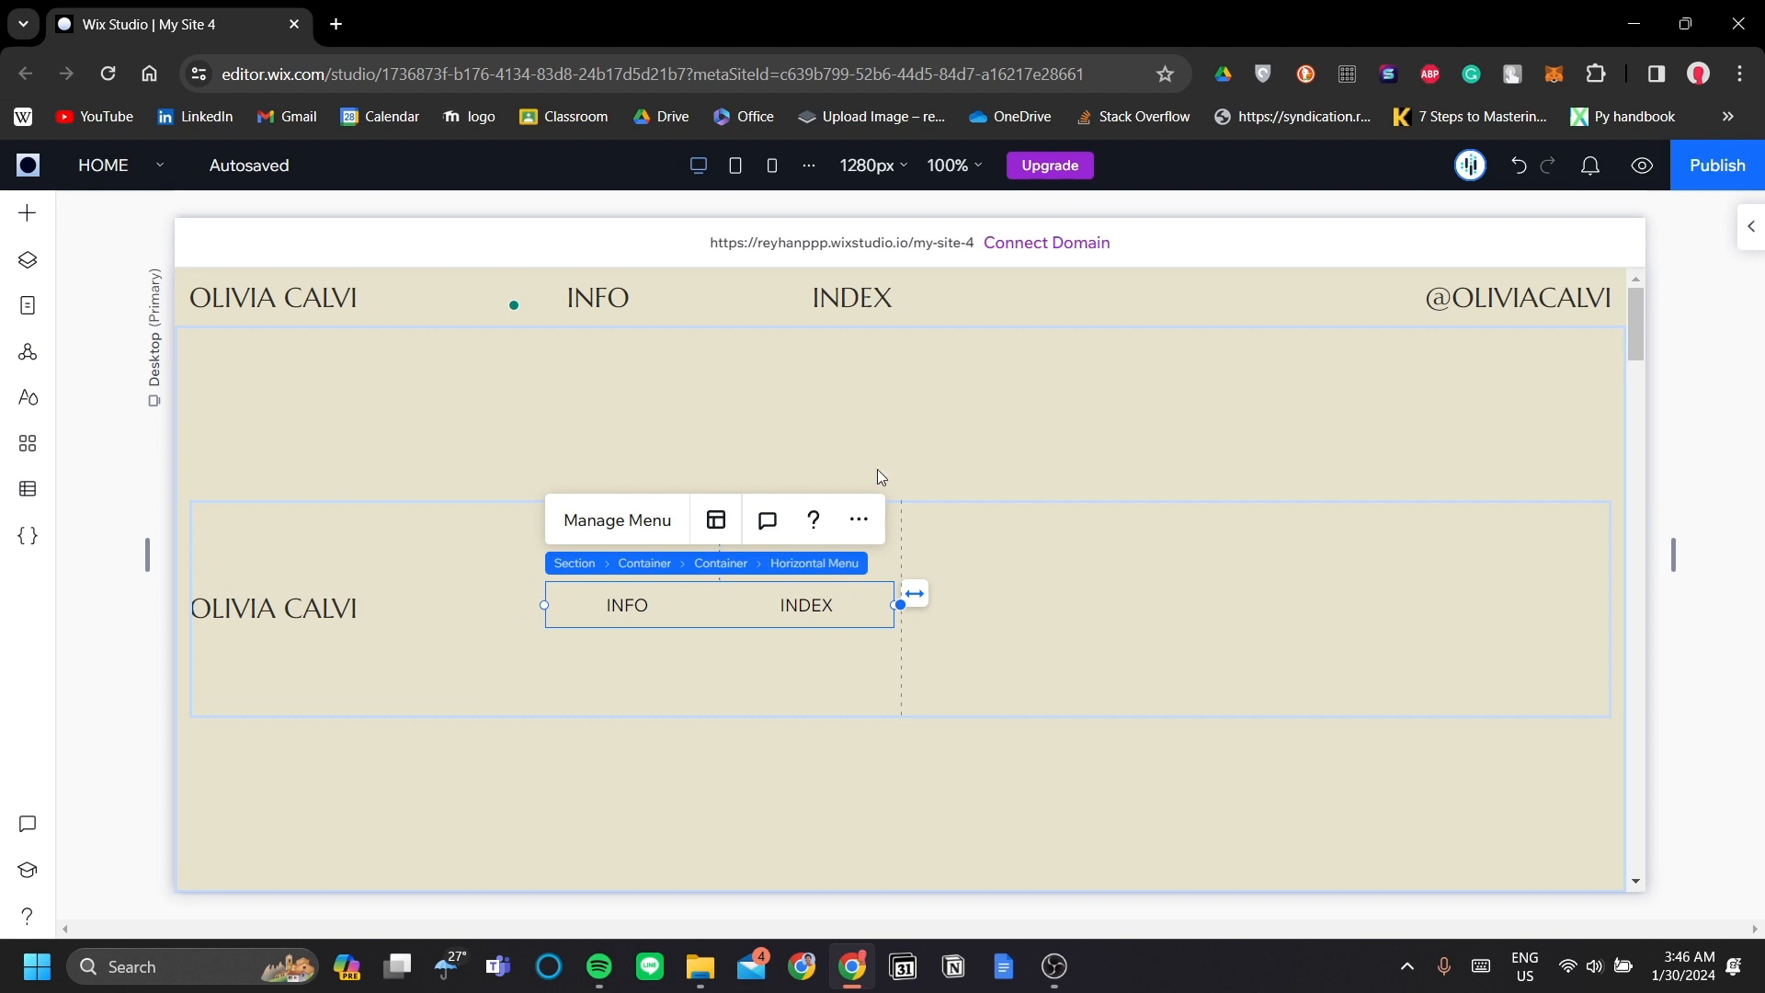
pyautogui.click(1751, 226)
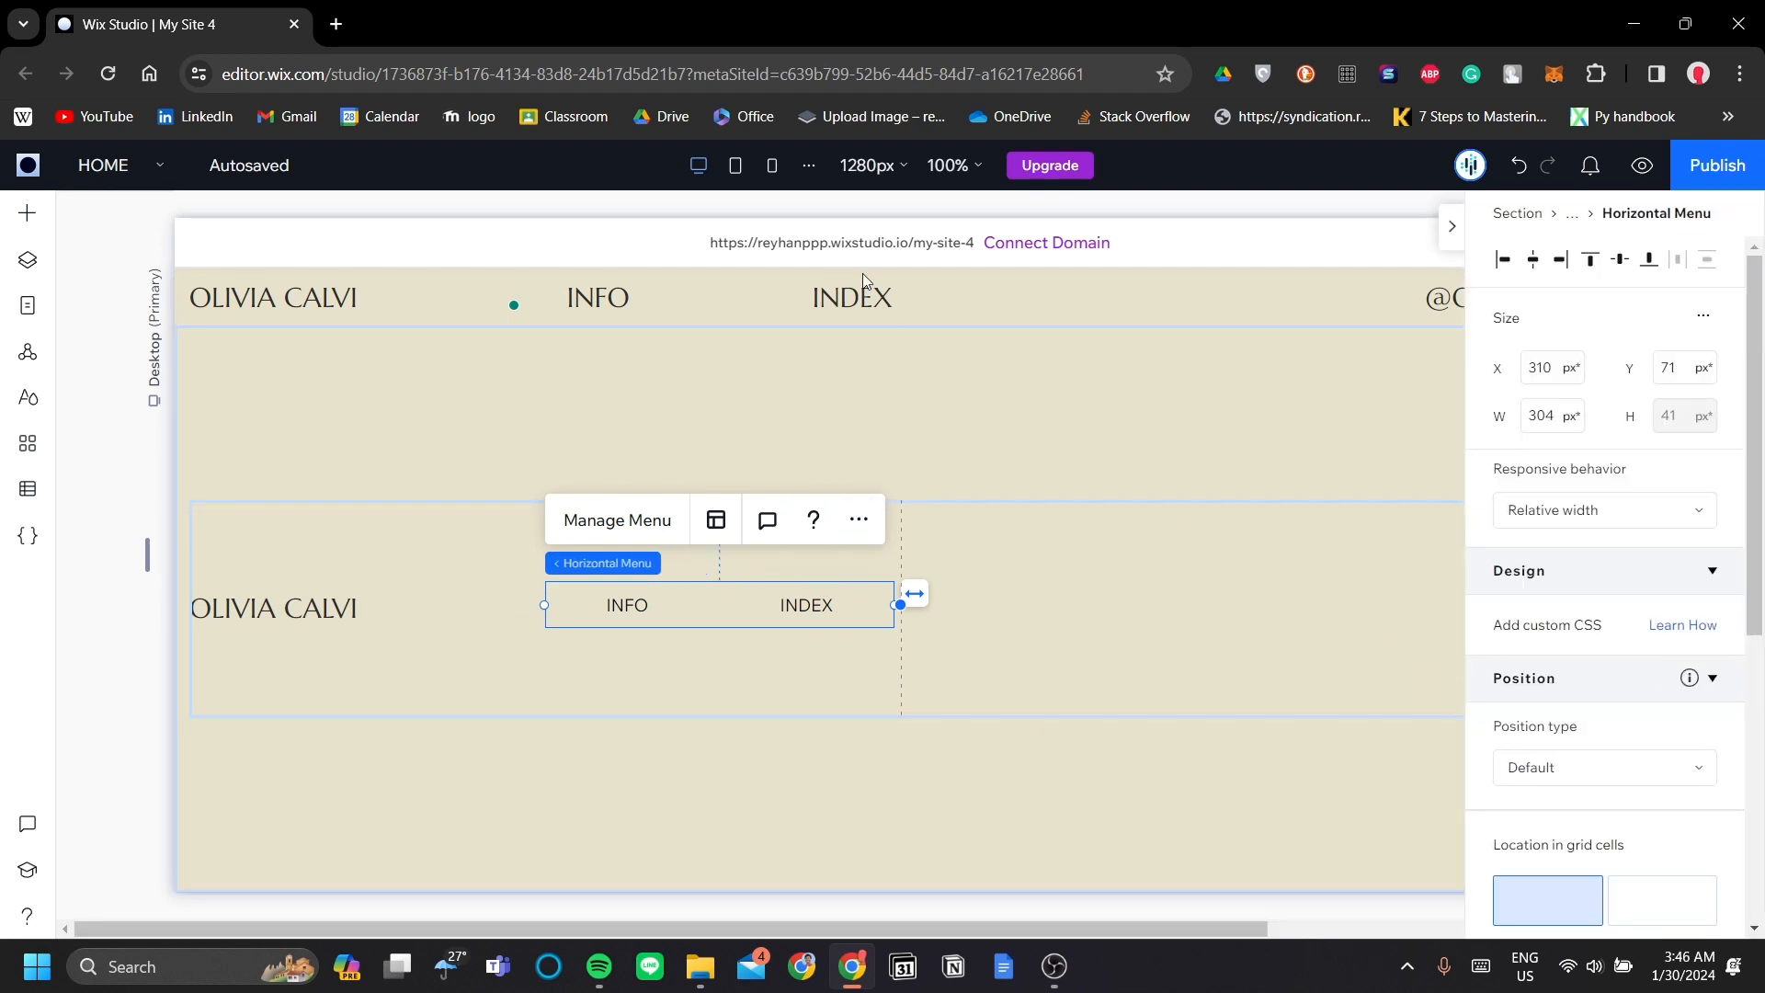
# - Set the menu's design target to Menu items, keeping the Regular item state
pyautogui.scroll(-3, 1626, 736)
pyautogui.scroll(3, 1624, 733)
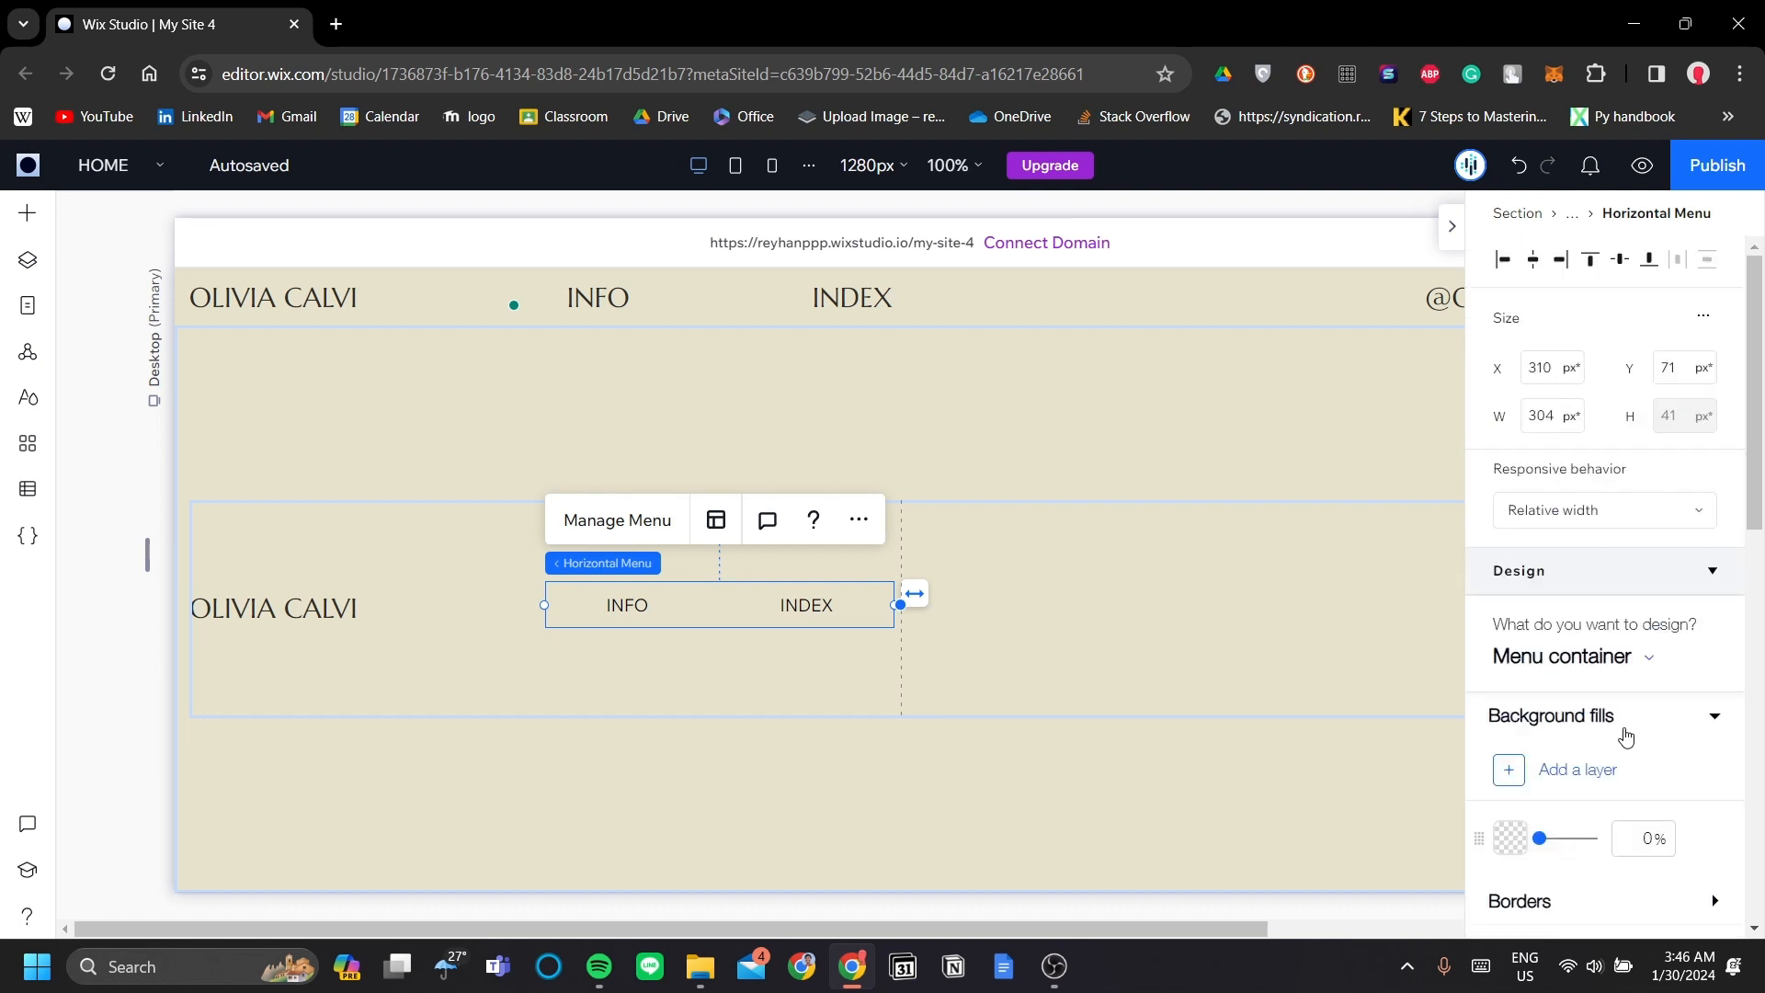
pyautogui.scroll(-1, 1627, 643)
pyautogui.scroll(-3, 1641, 635)
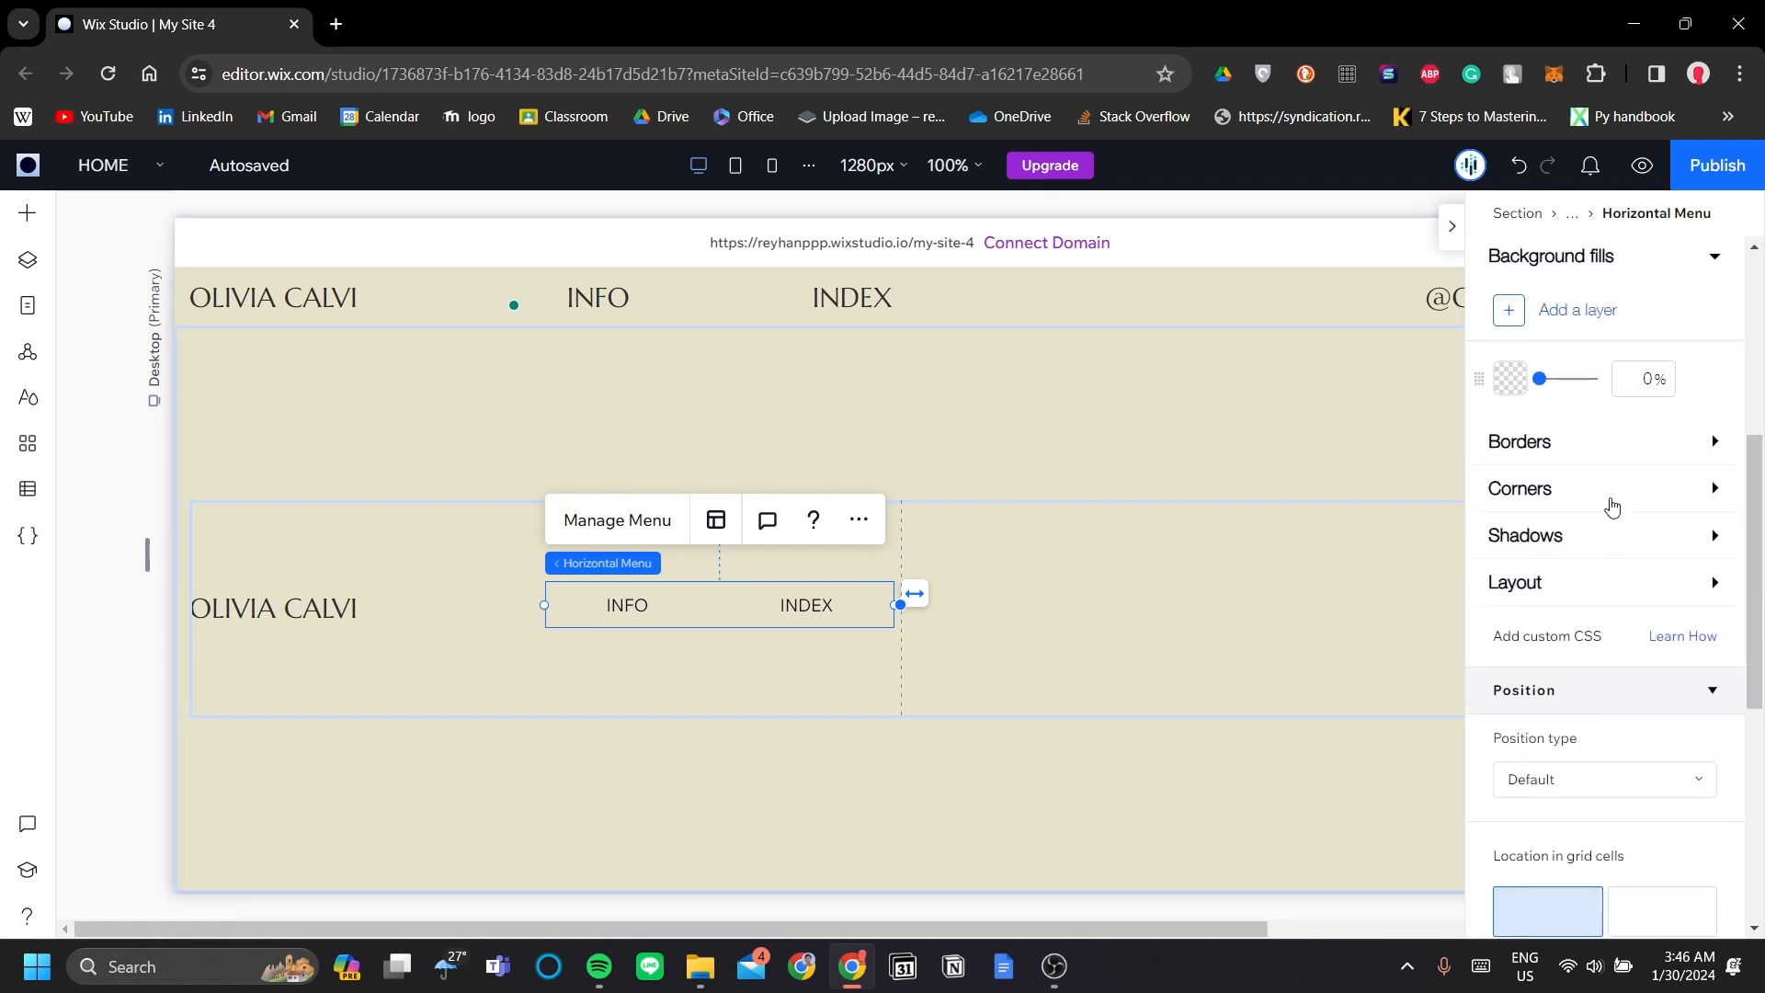
pyautogui.scroll(2, 1612, 506)
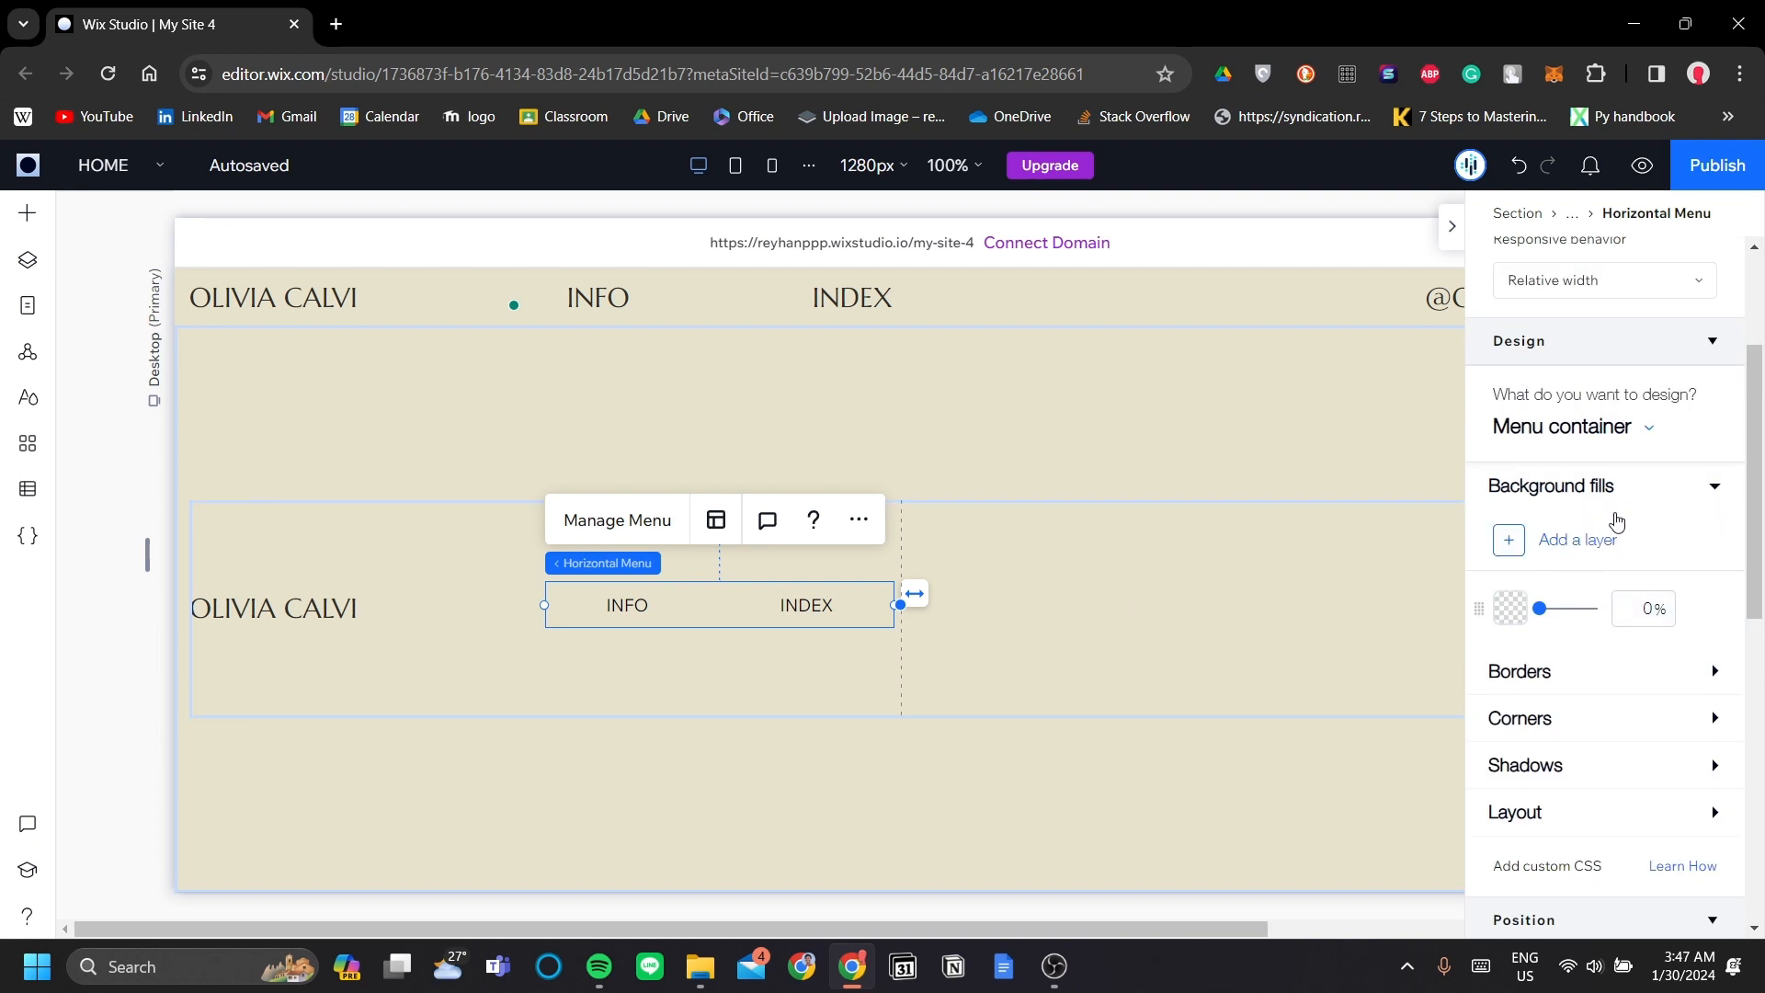
pyautogui.scroll(1, 1617, 522)
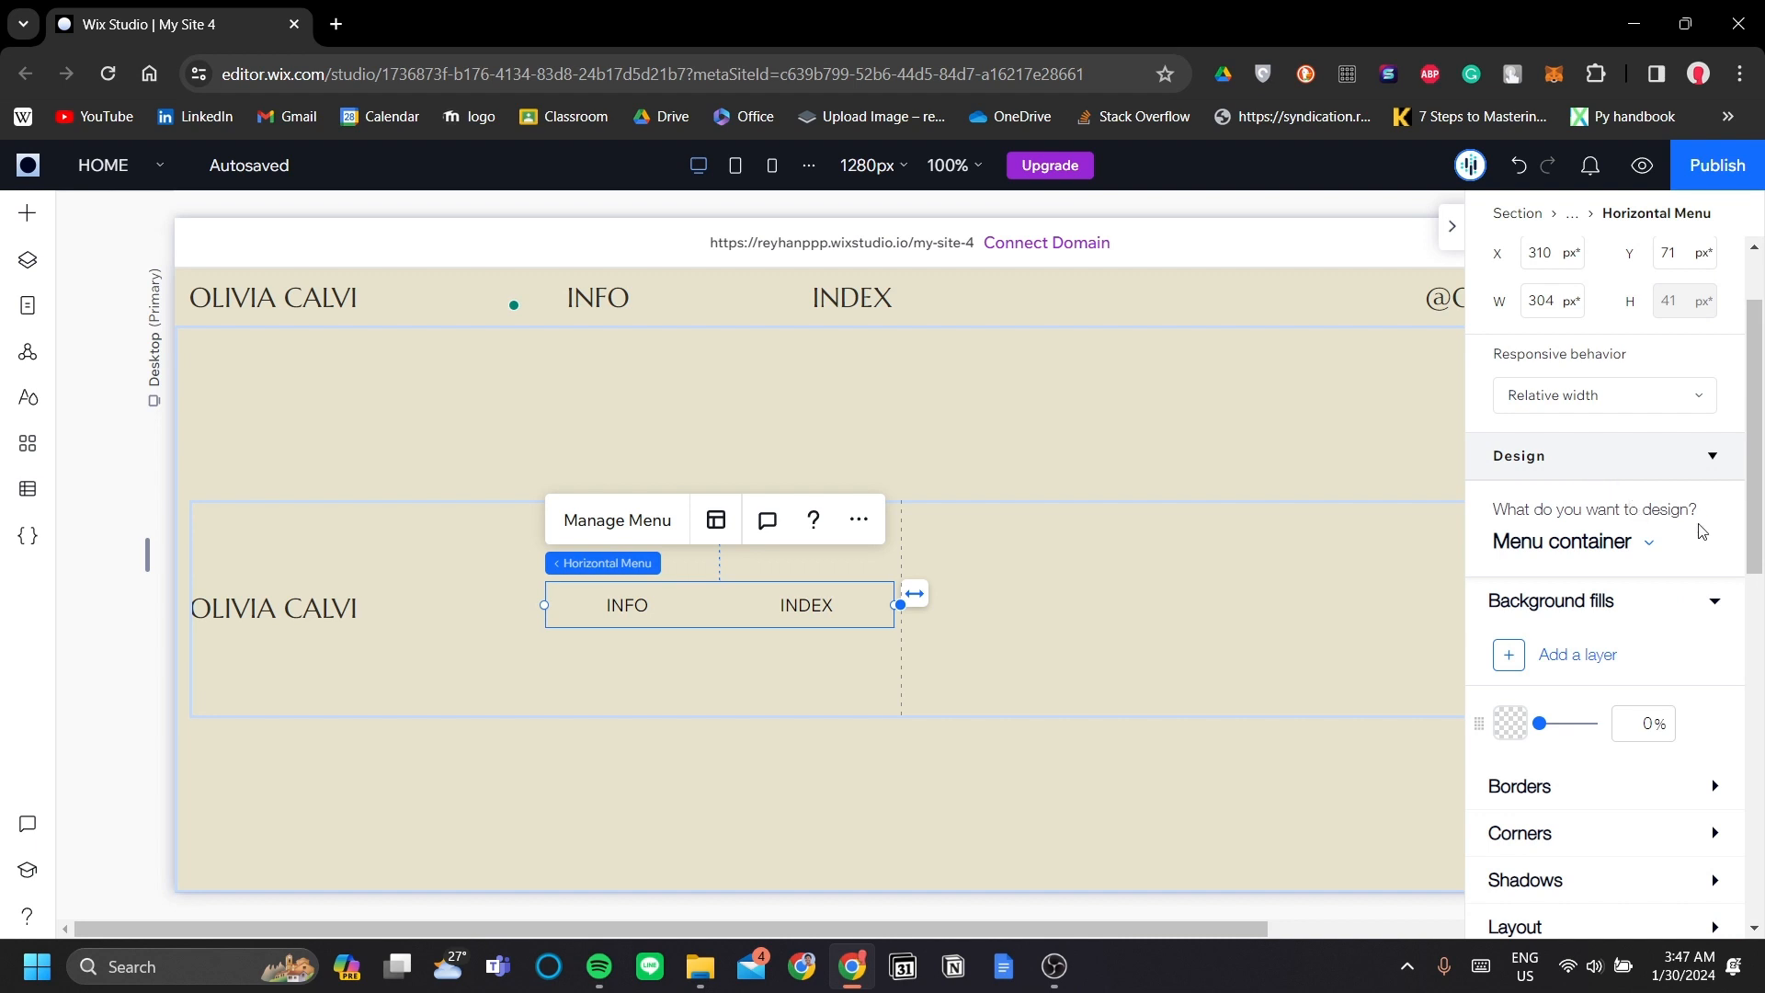
pyautogui.click(1618, 547)
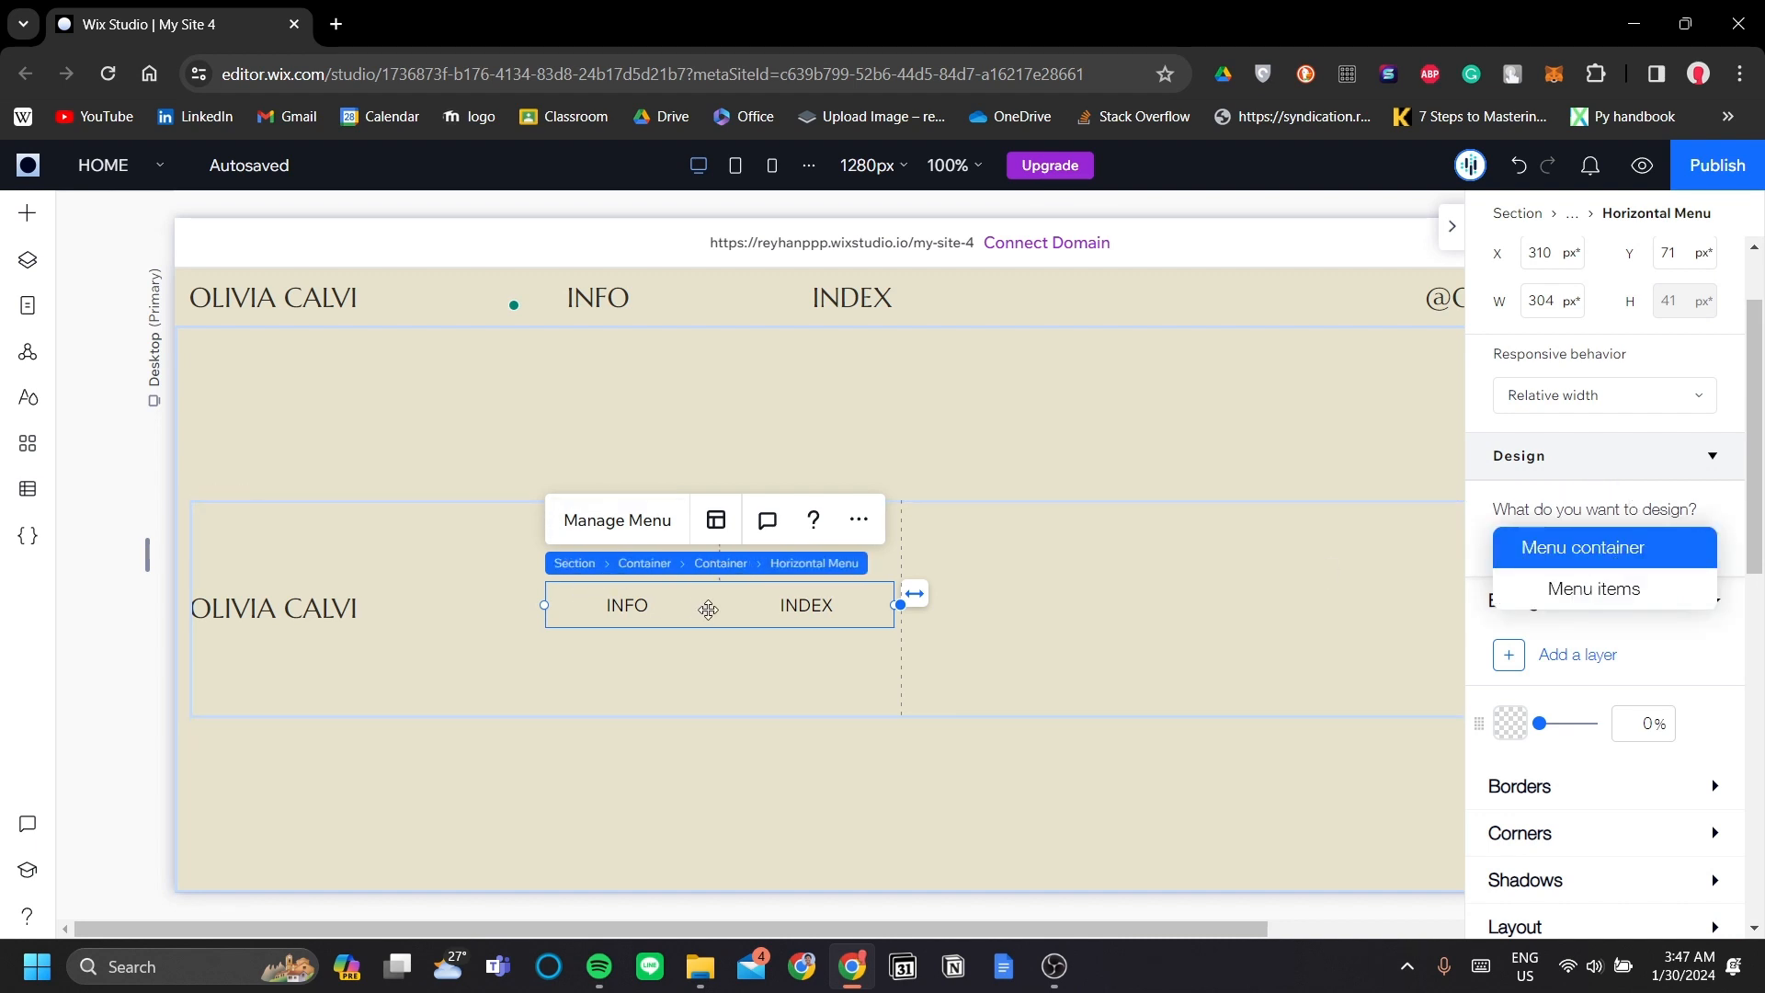
pyautogui.click(1616, 594)
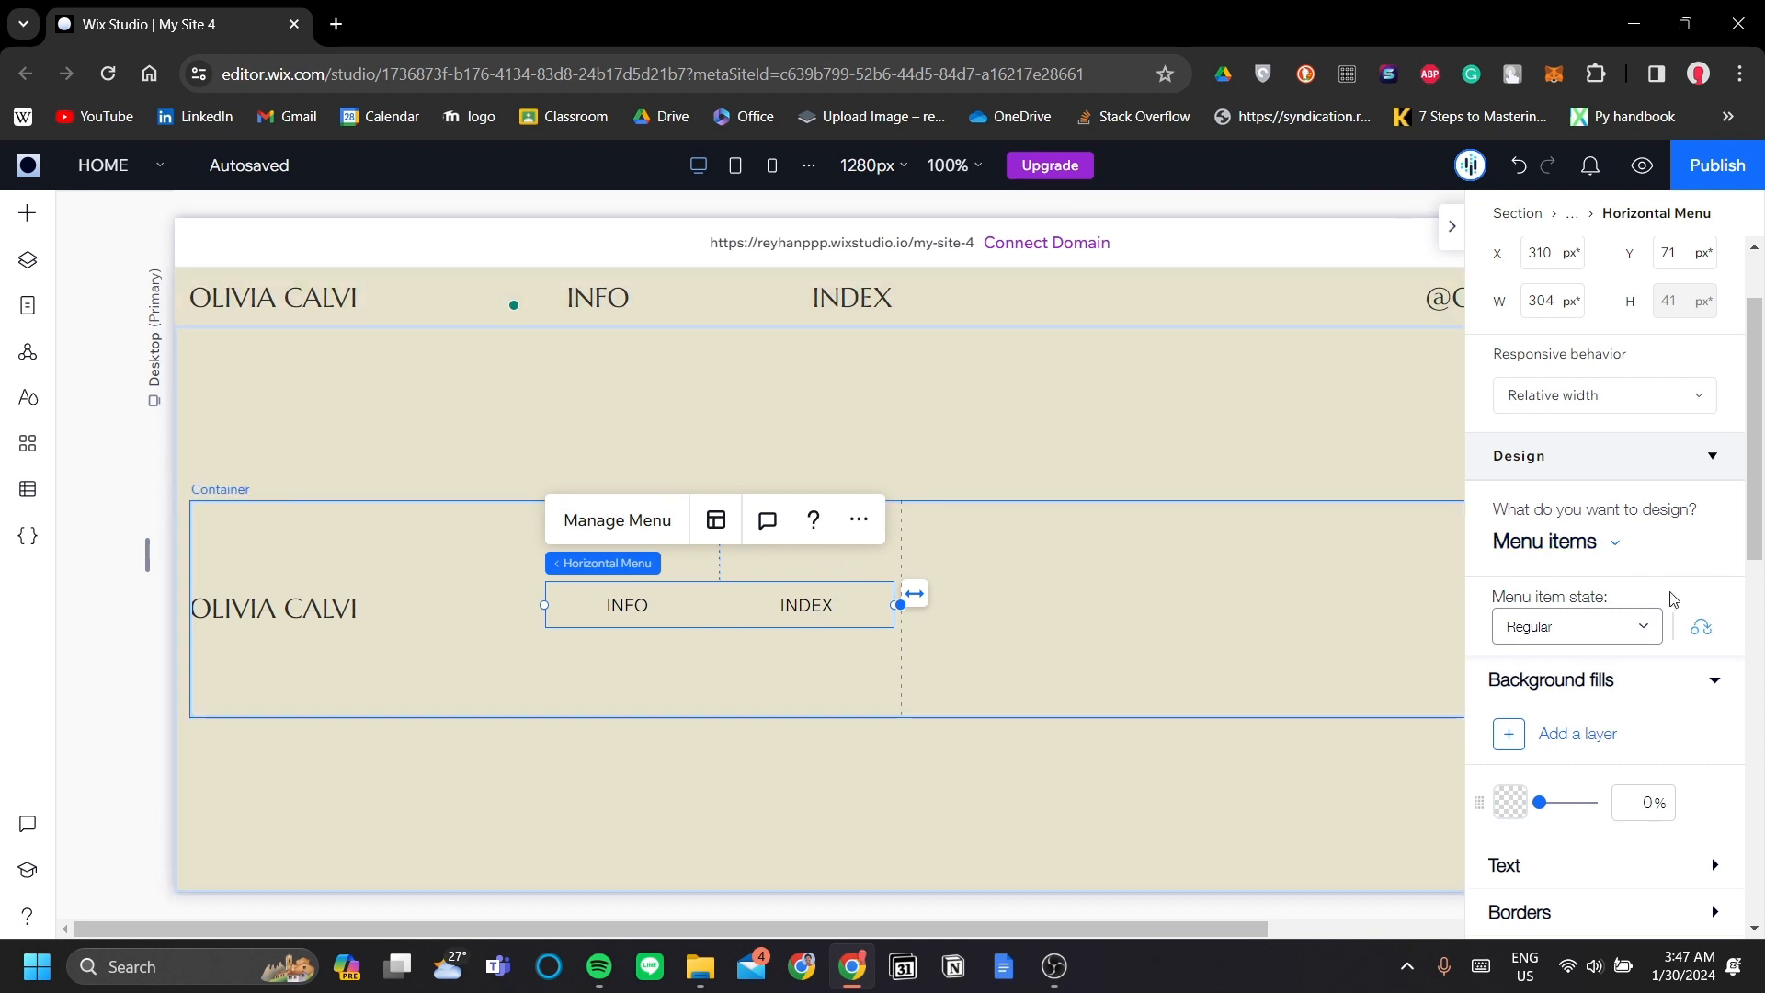
pyautogui.click(1552, 543)
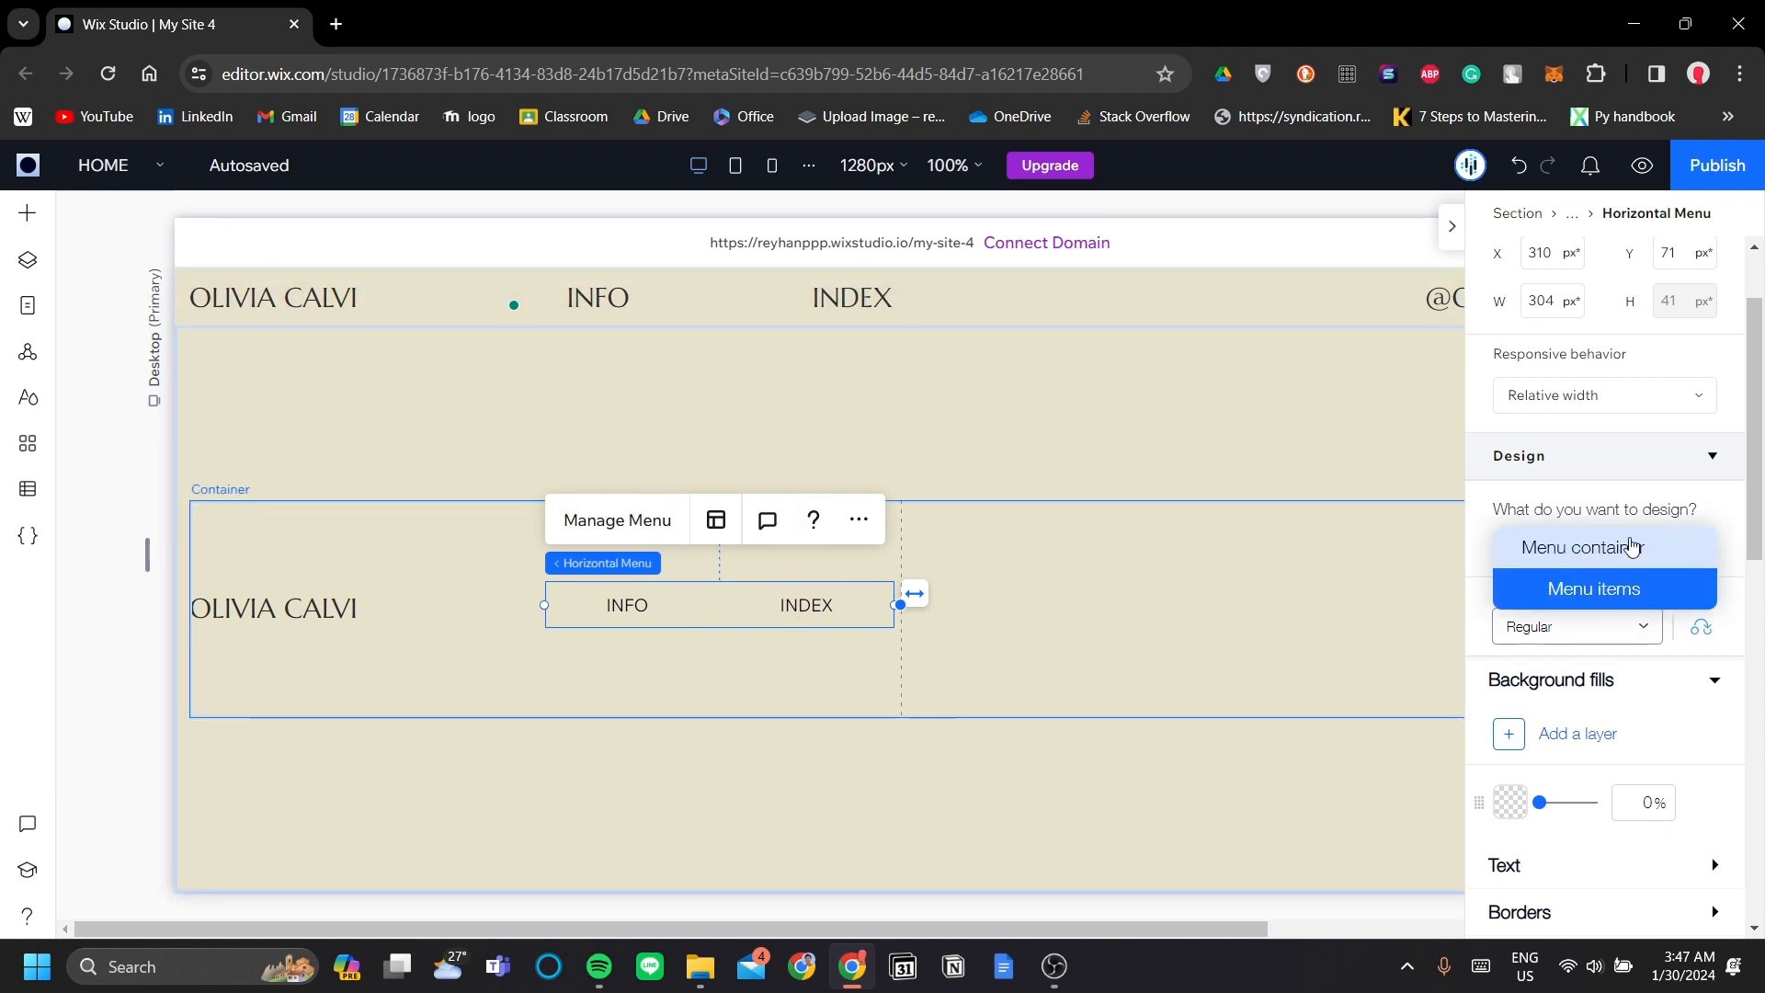
pyautogui.click(1656, 604)
pyautogui.scroll(-1, 1656, 572)
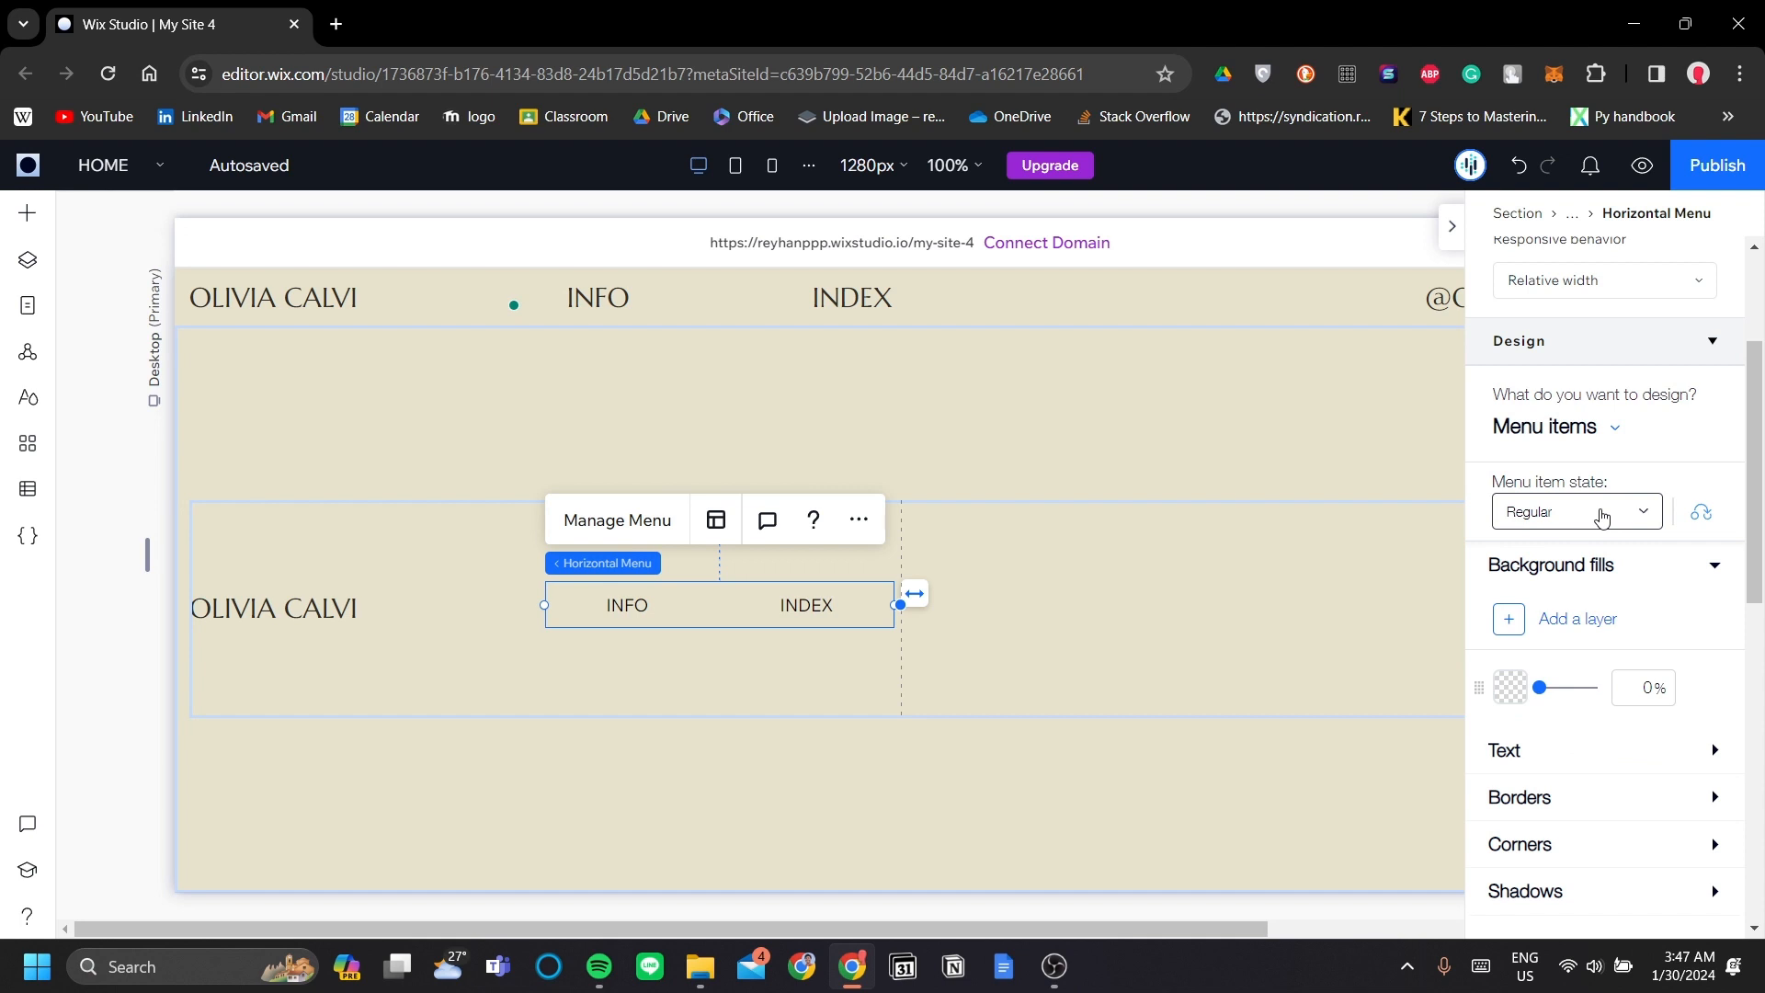
pyautogui.click(1602, 515)
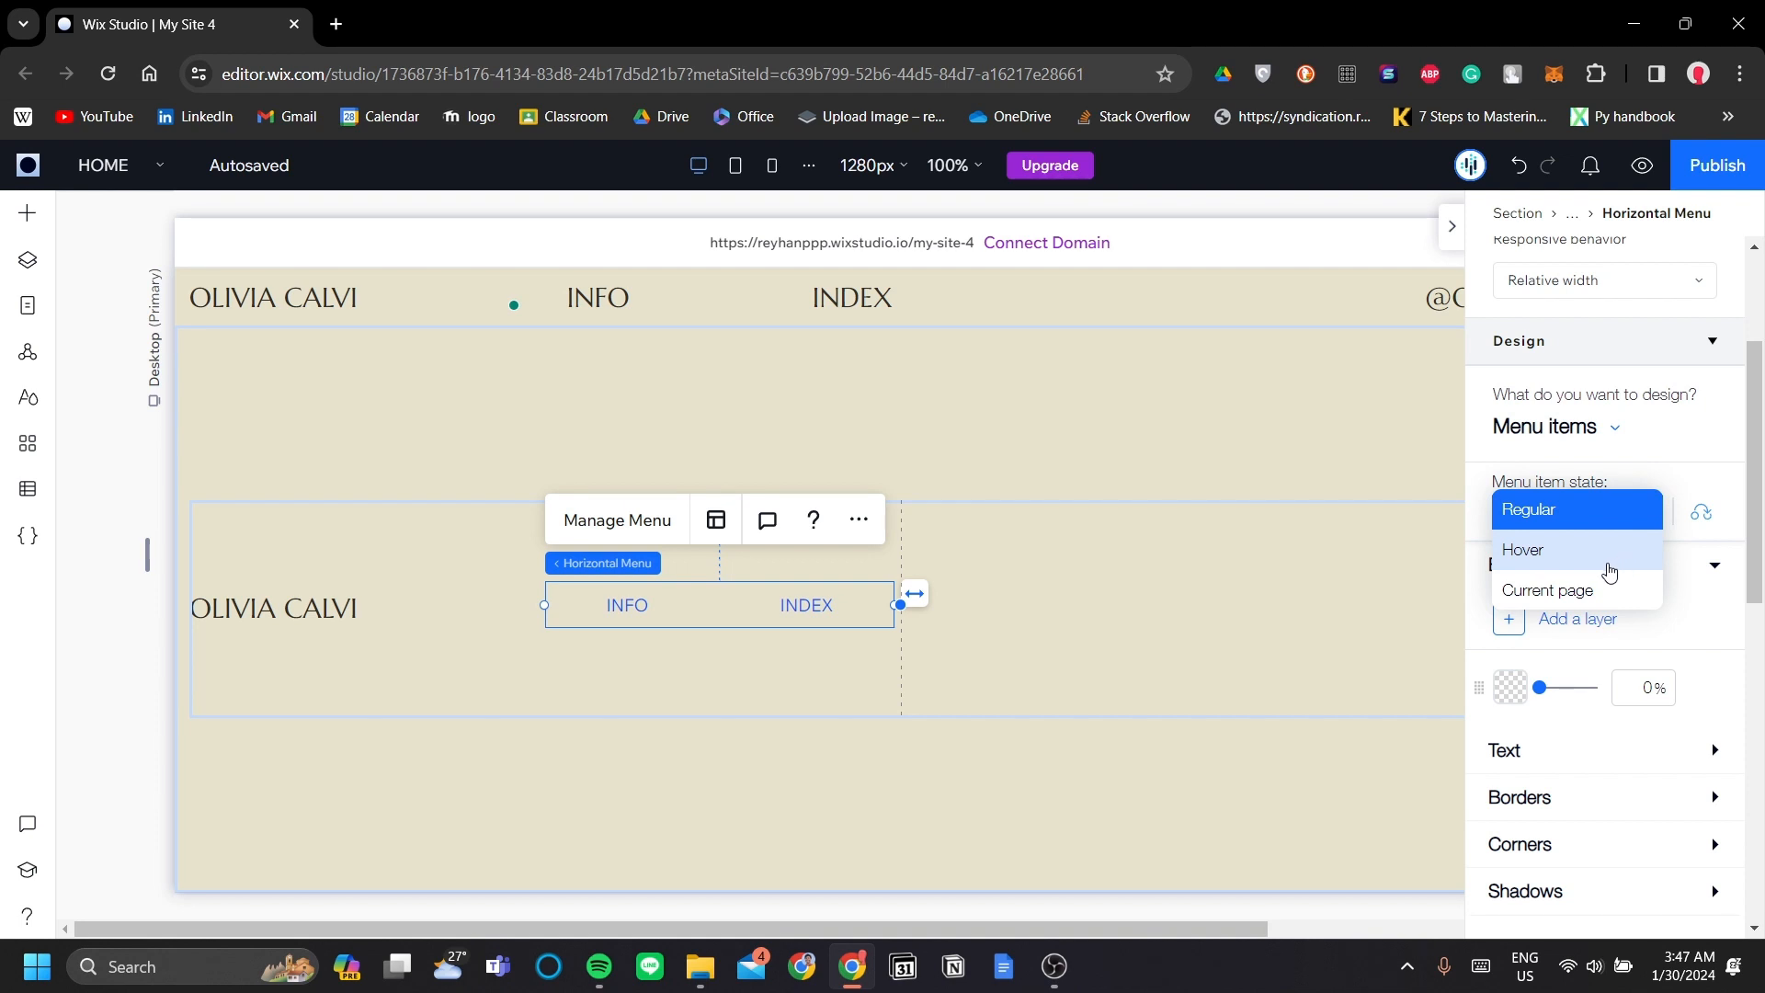
pyautogui.click(1687, 513)
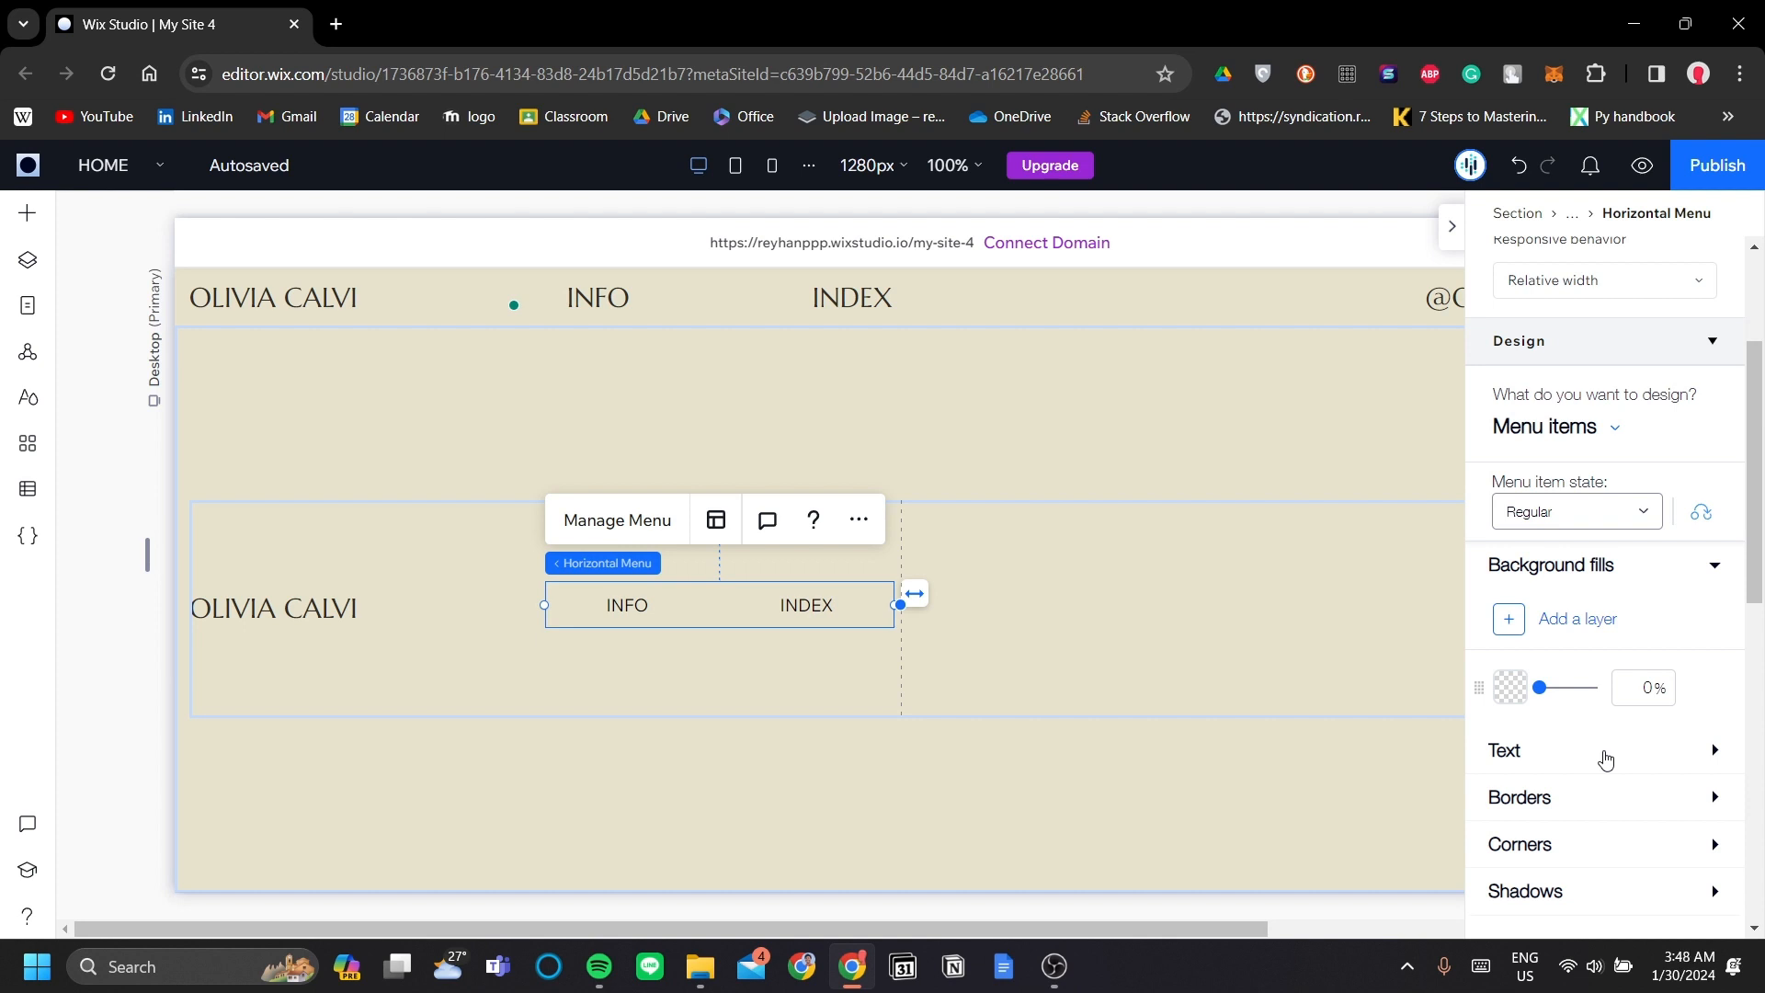
# - Set the INFO and INDEX menu items' text style to Heading 4
pyautogui.click(1623, 751)
pyautogui.scroll(-1, 1625, 753)
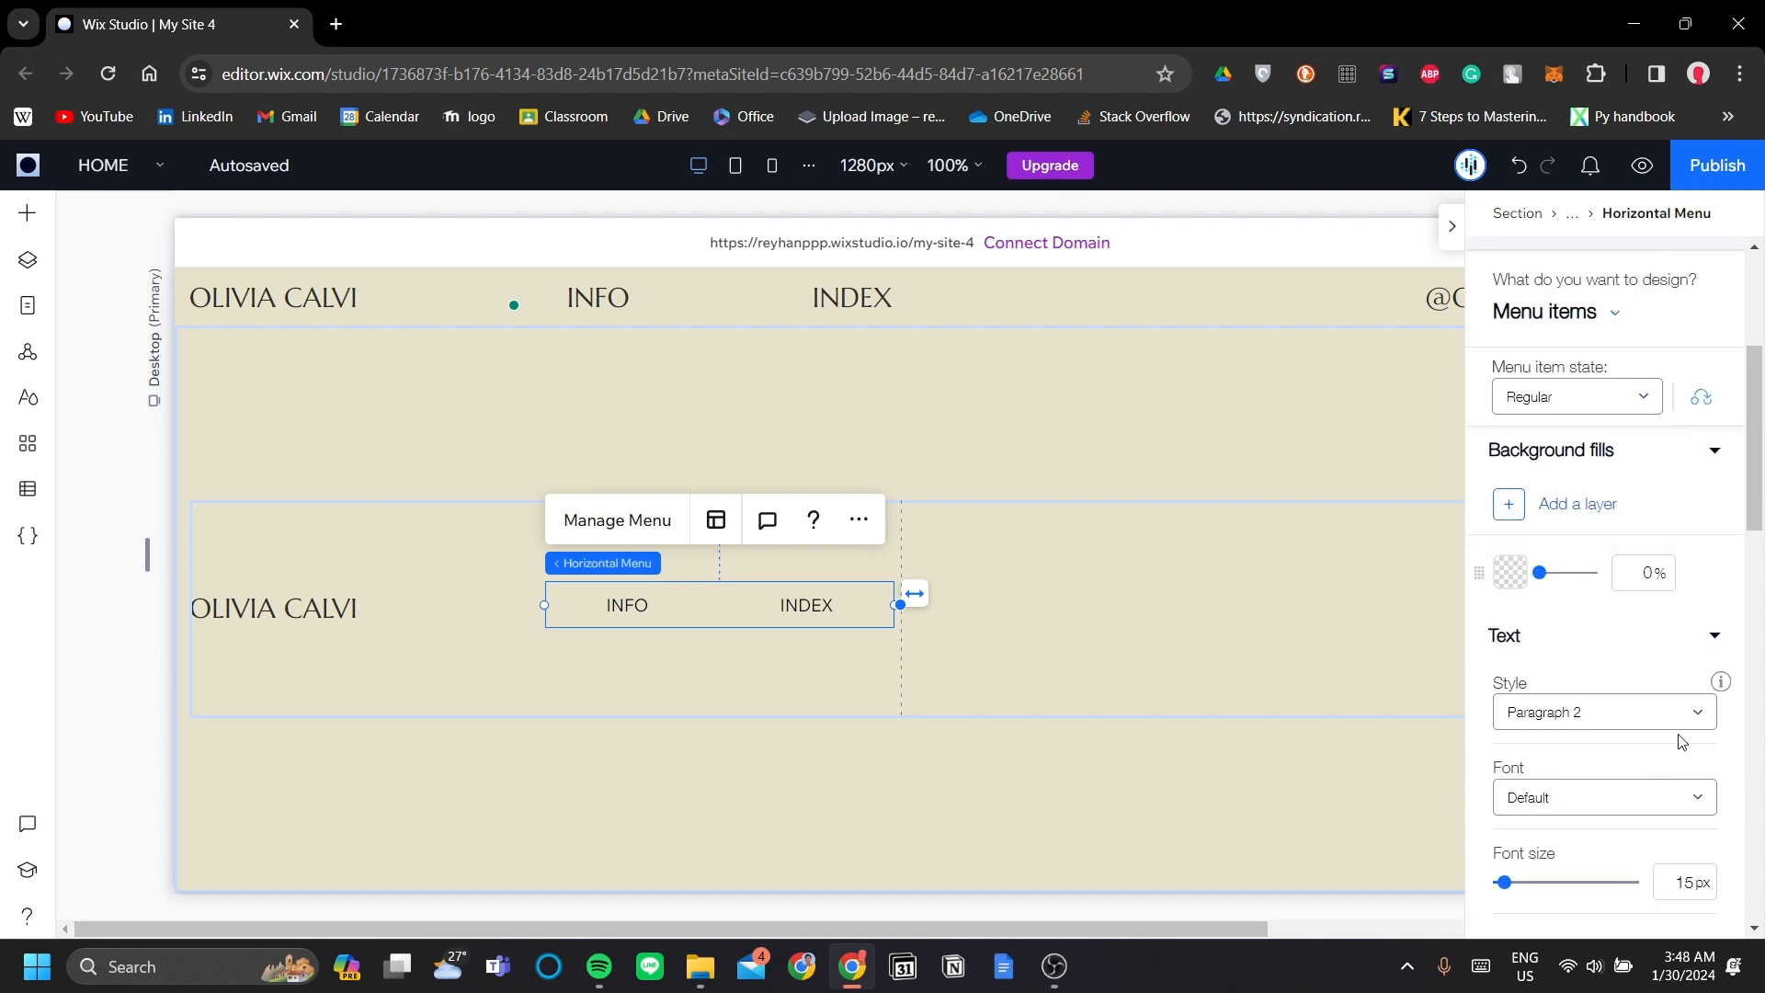
pyautogui.click(1655, 713)
pyautogui.scroll(3, 1648, 817)
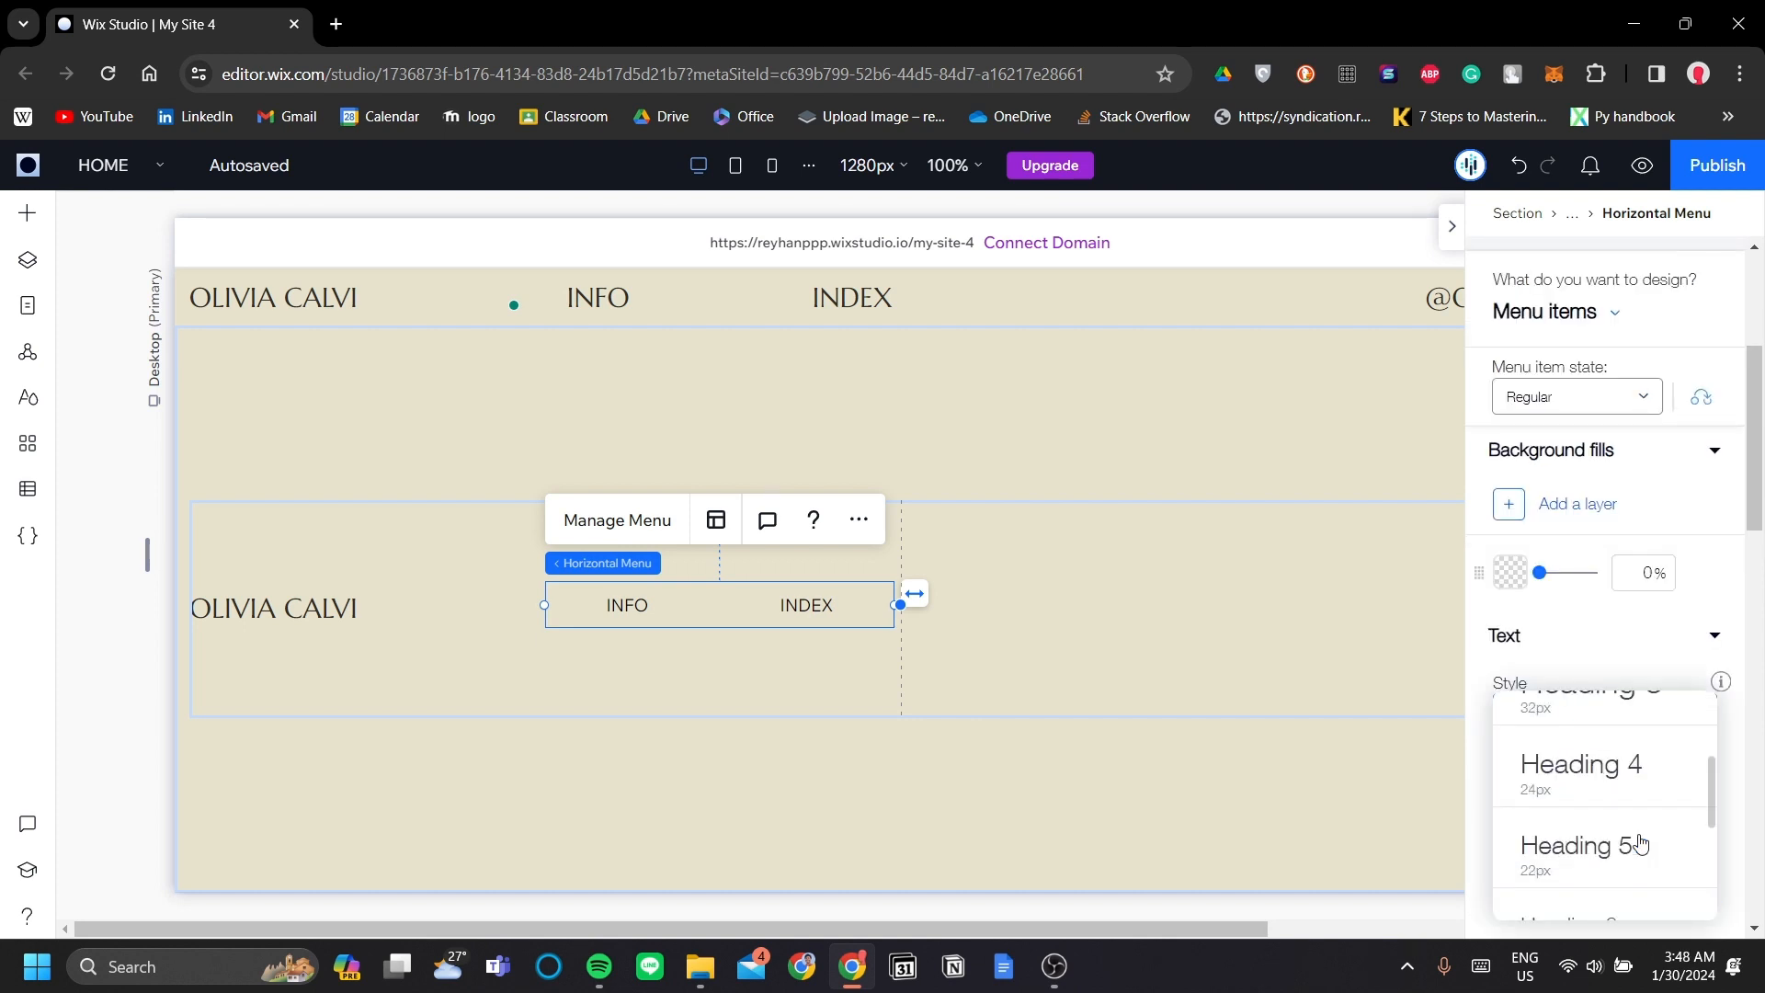
pyautogui.click(1639, 770)
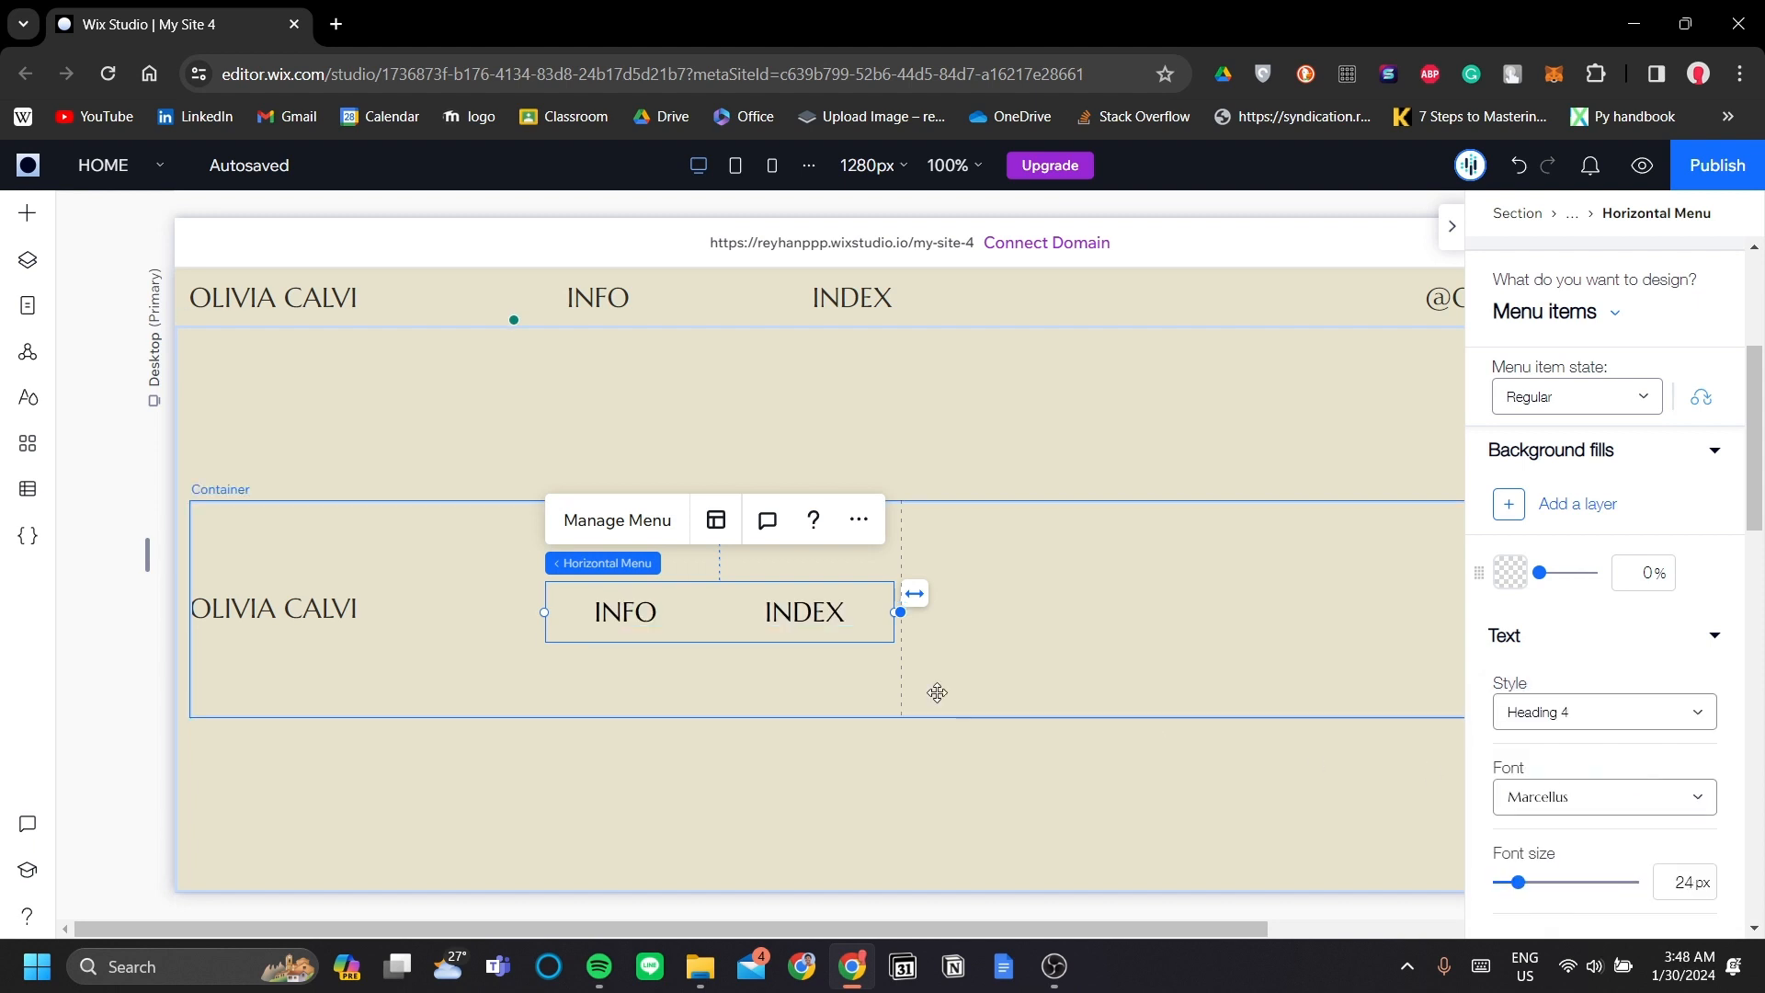
# - Align the menu to the right of its grid cell
pyautogui.scroll(4, 1629, 510)
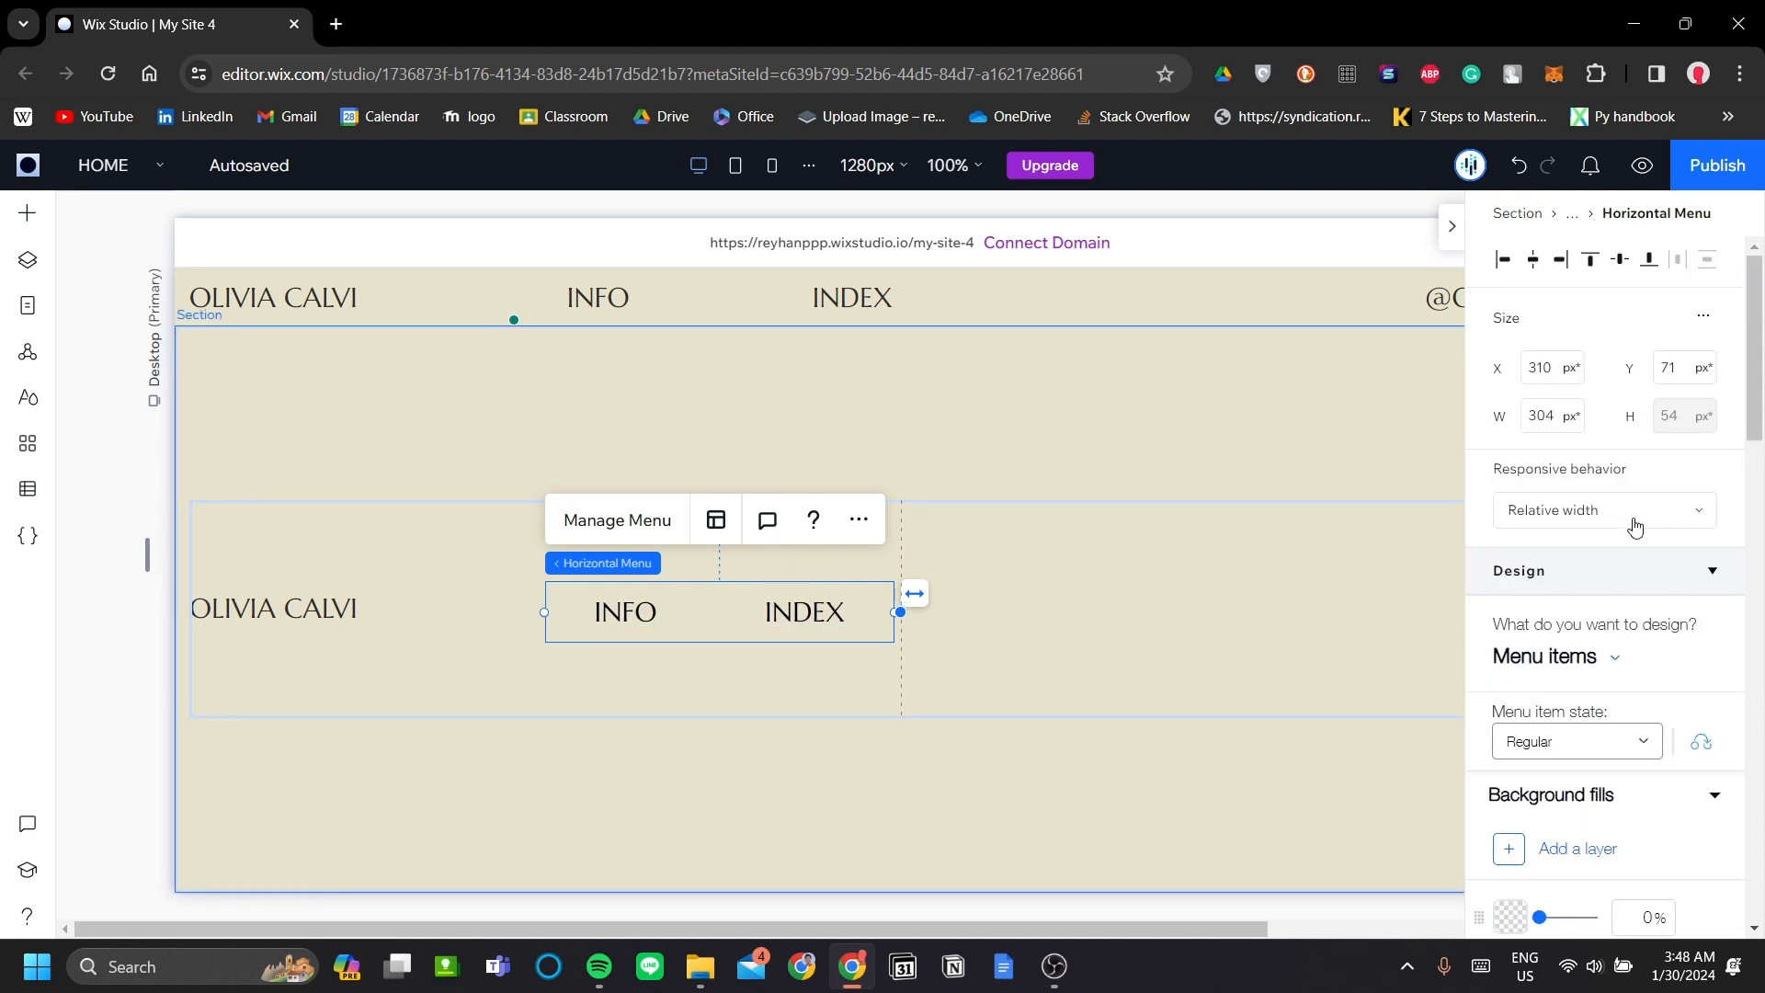
pyautogui.click(1571, 262)
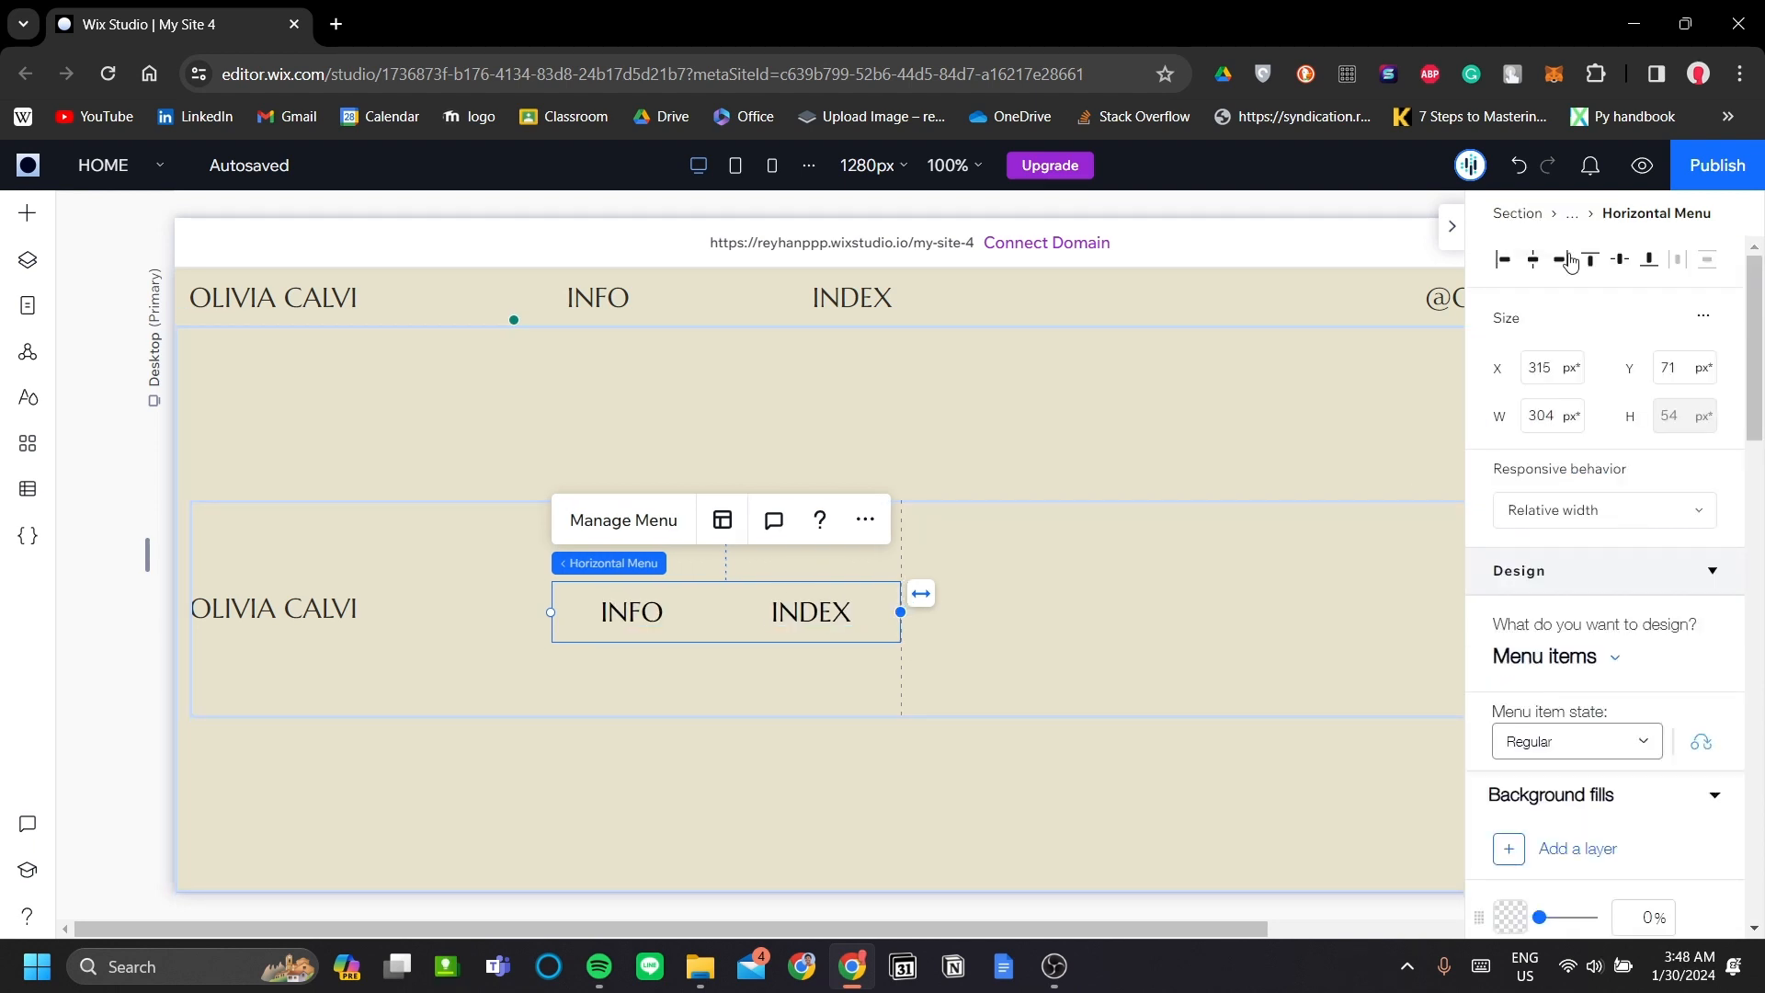
pyautogui.click(1057, 650)
pyautogui.click(794, 623)
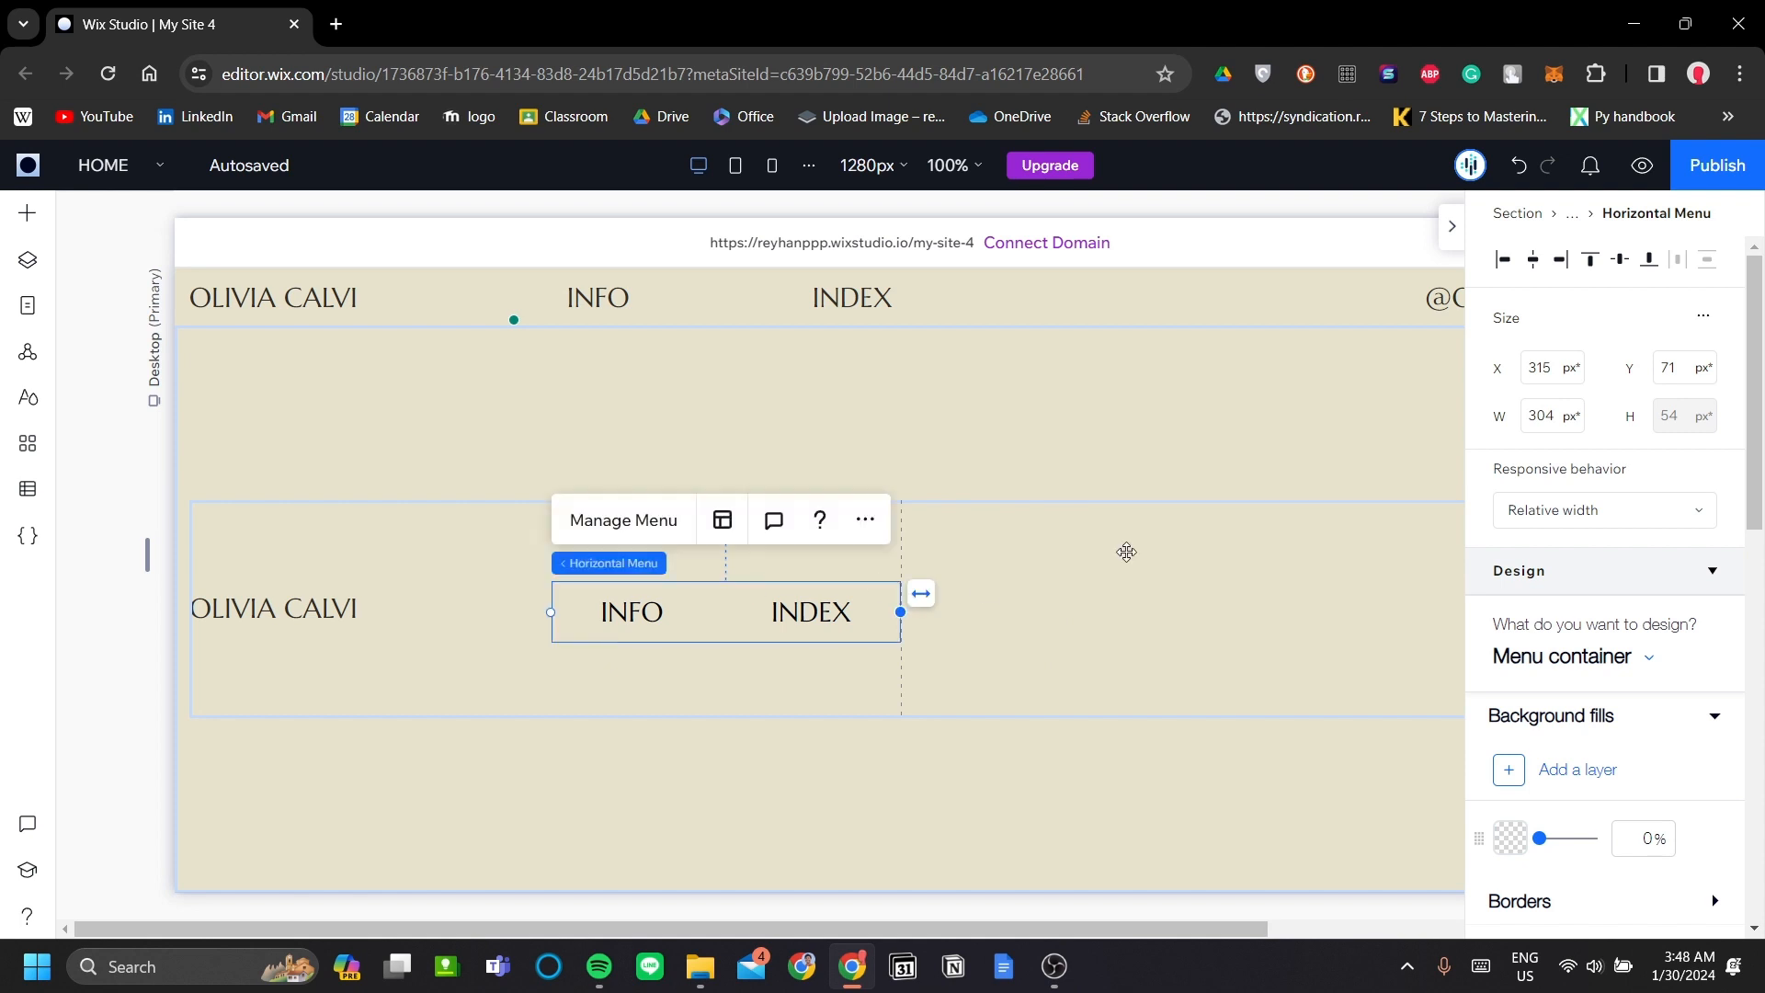
pyautogui.click(1277, 641)
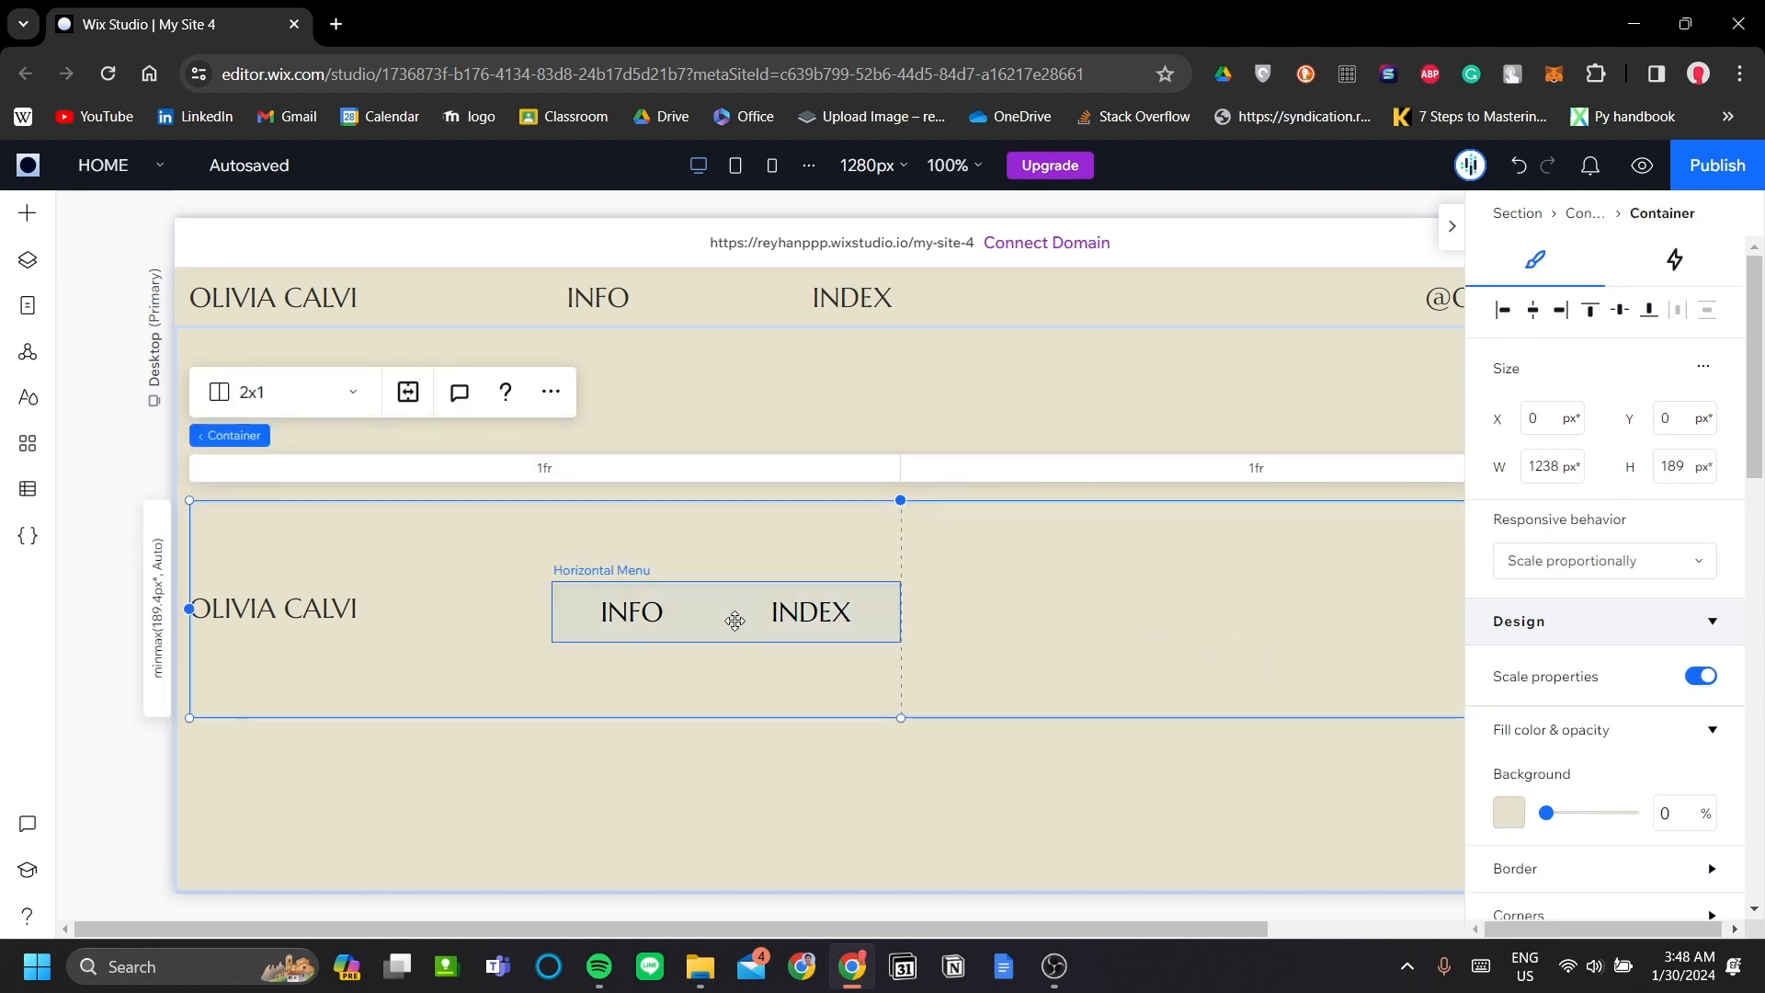
pyautogui.click(750, 617)
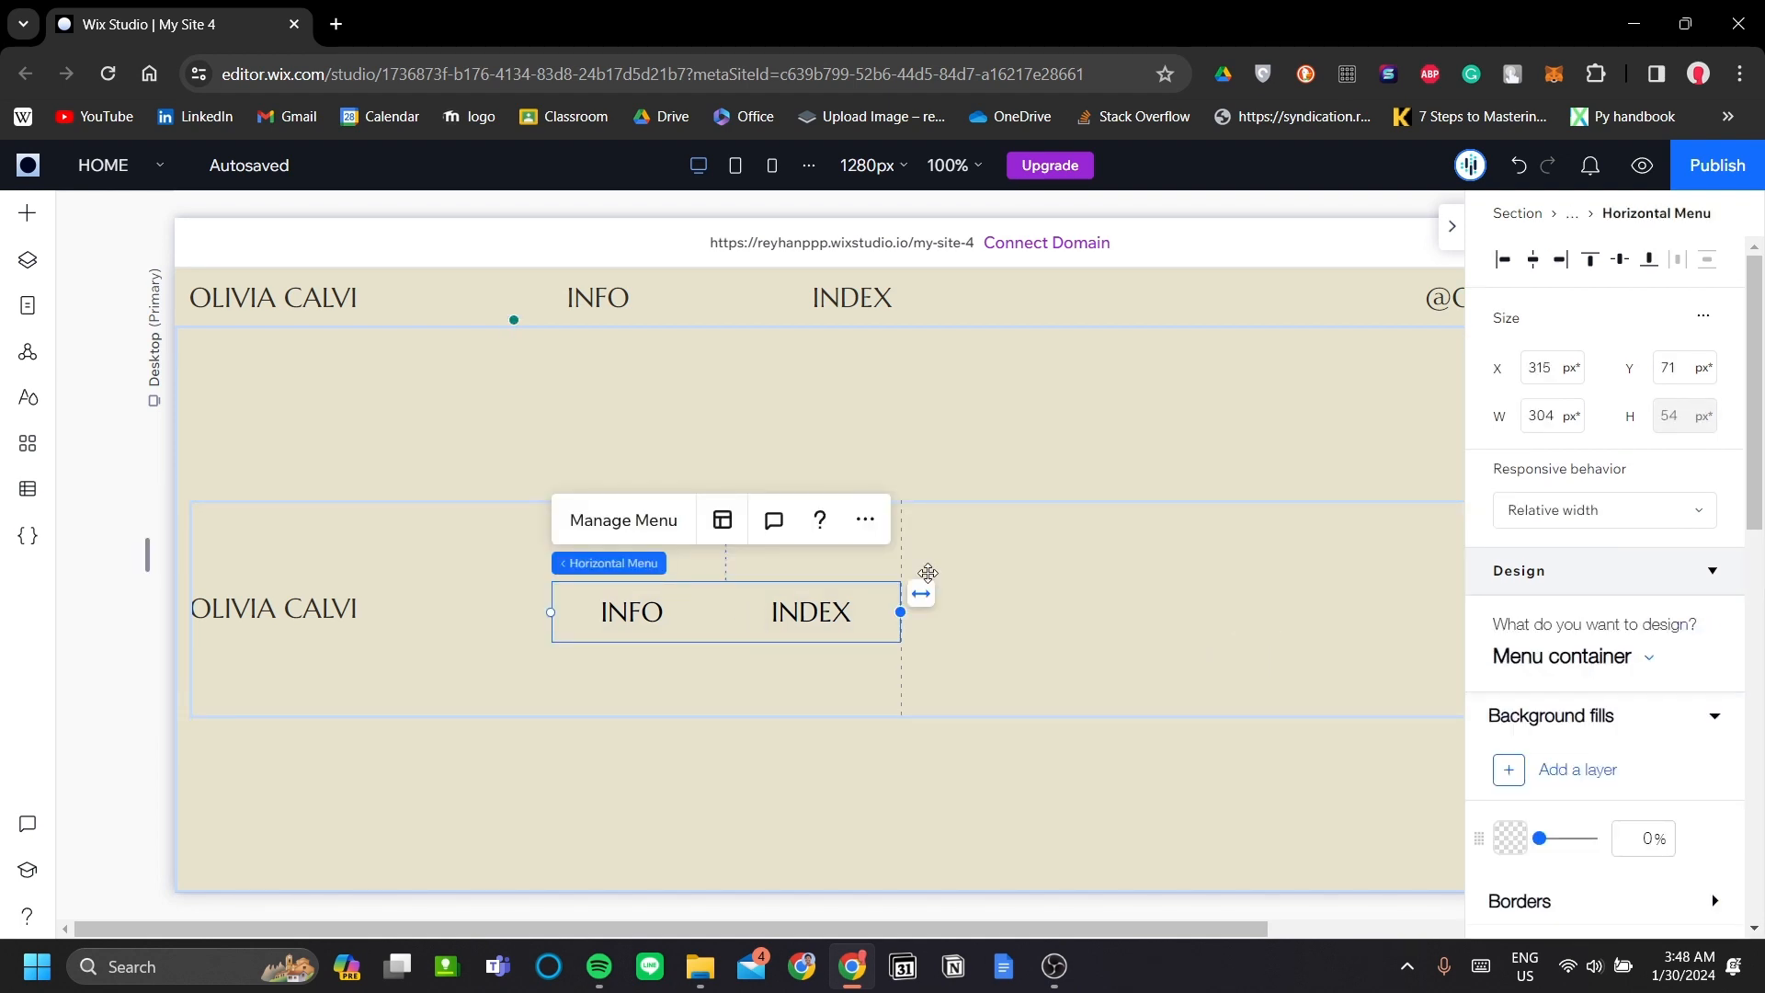
pyautogui.click(1216, 421)
pyautogui.click(1452, 226)
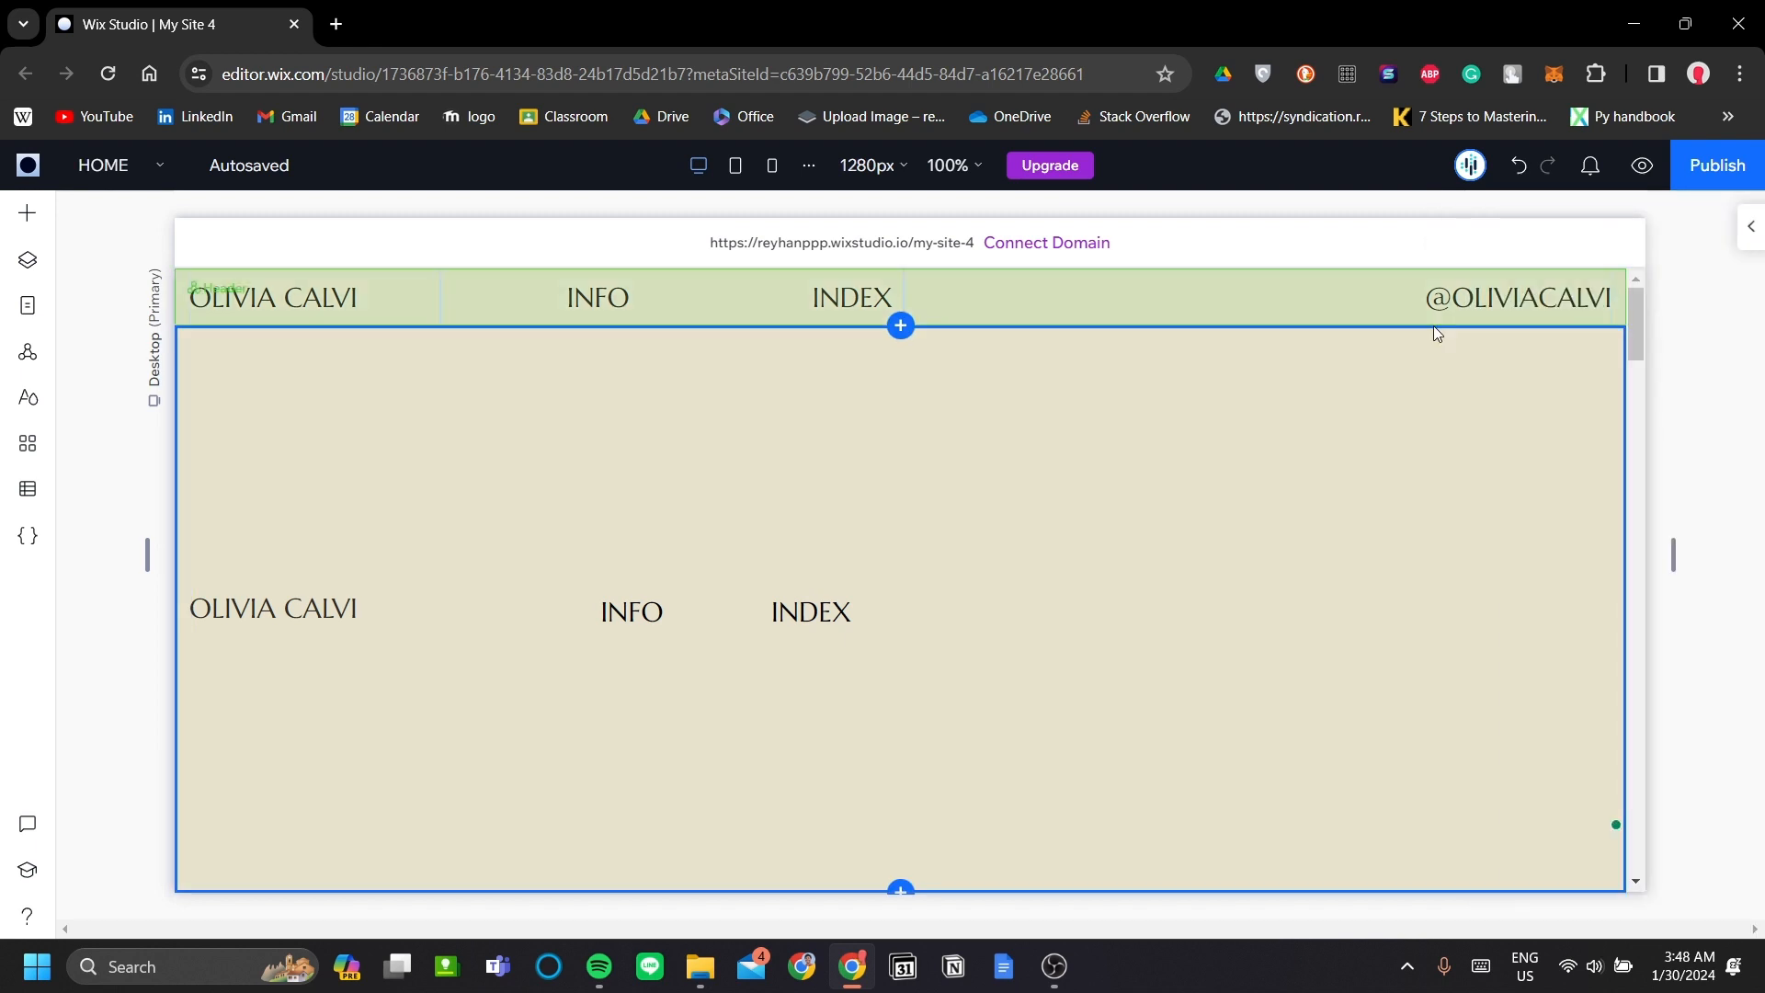
pyautogui.click(1050, 629)
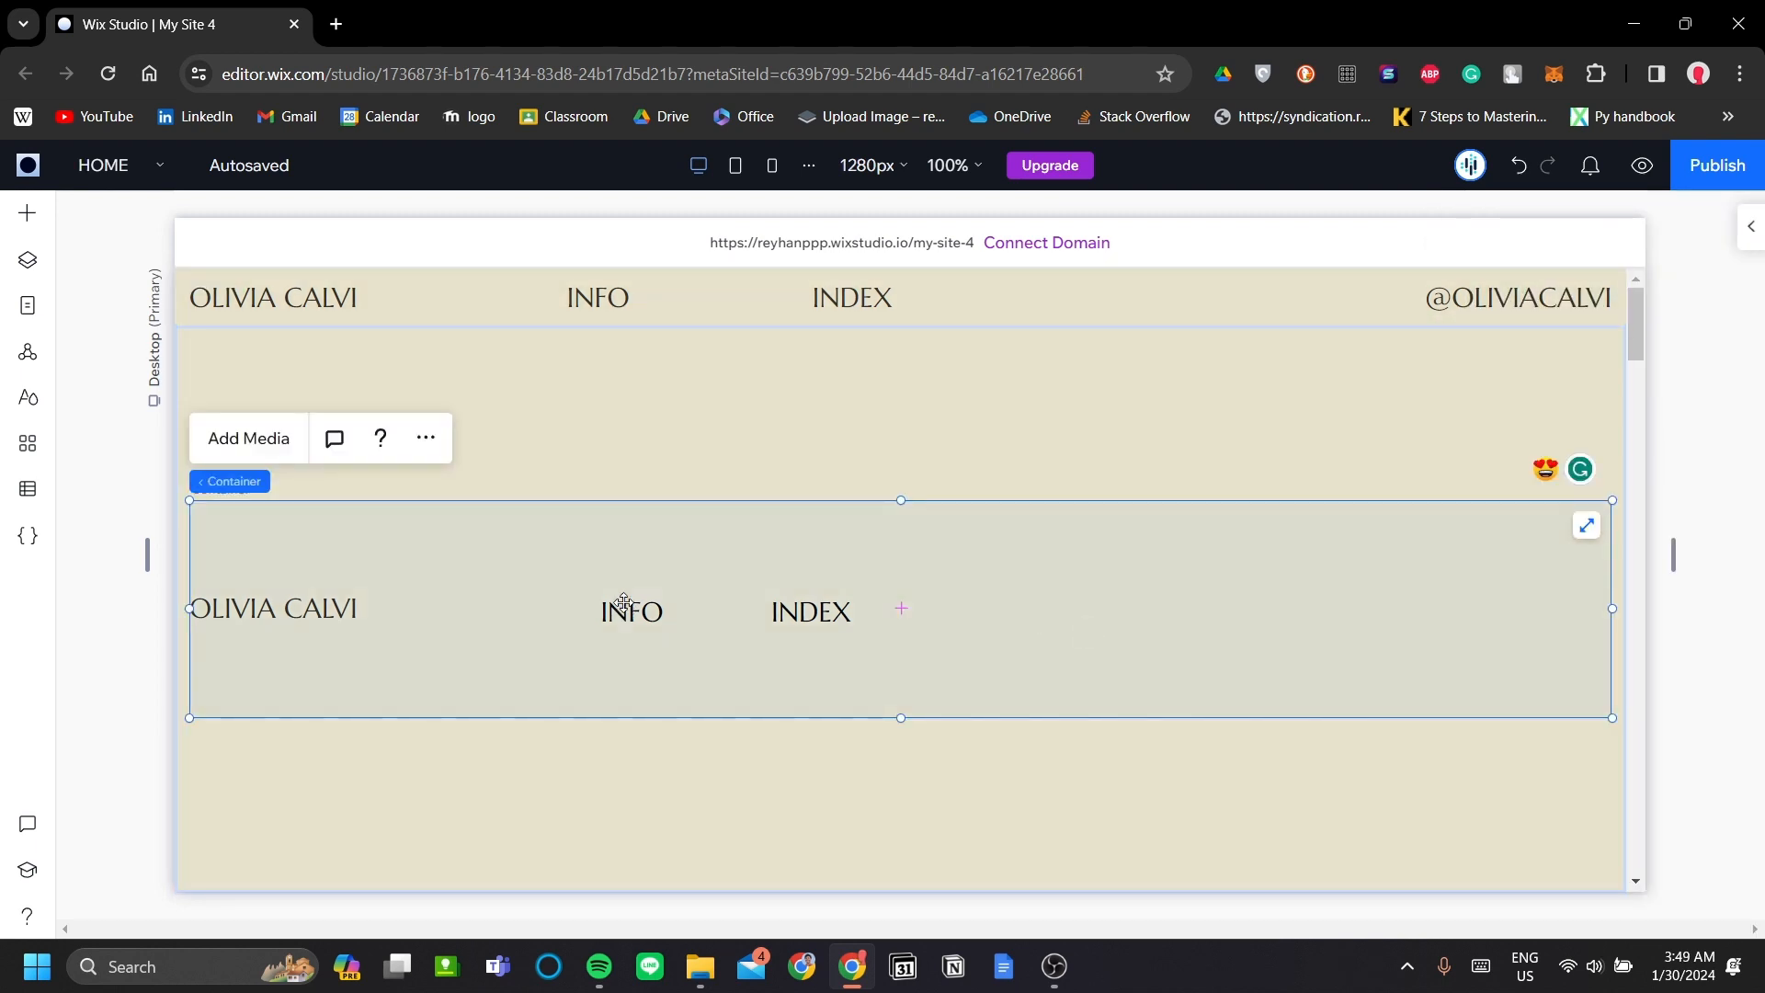
# - Add a Get Started button to the container and align it to the right edge
pyautogui.click(47, 220)
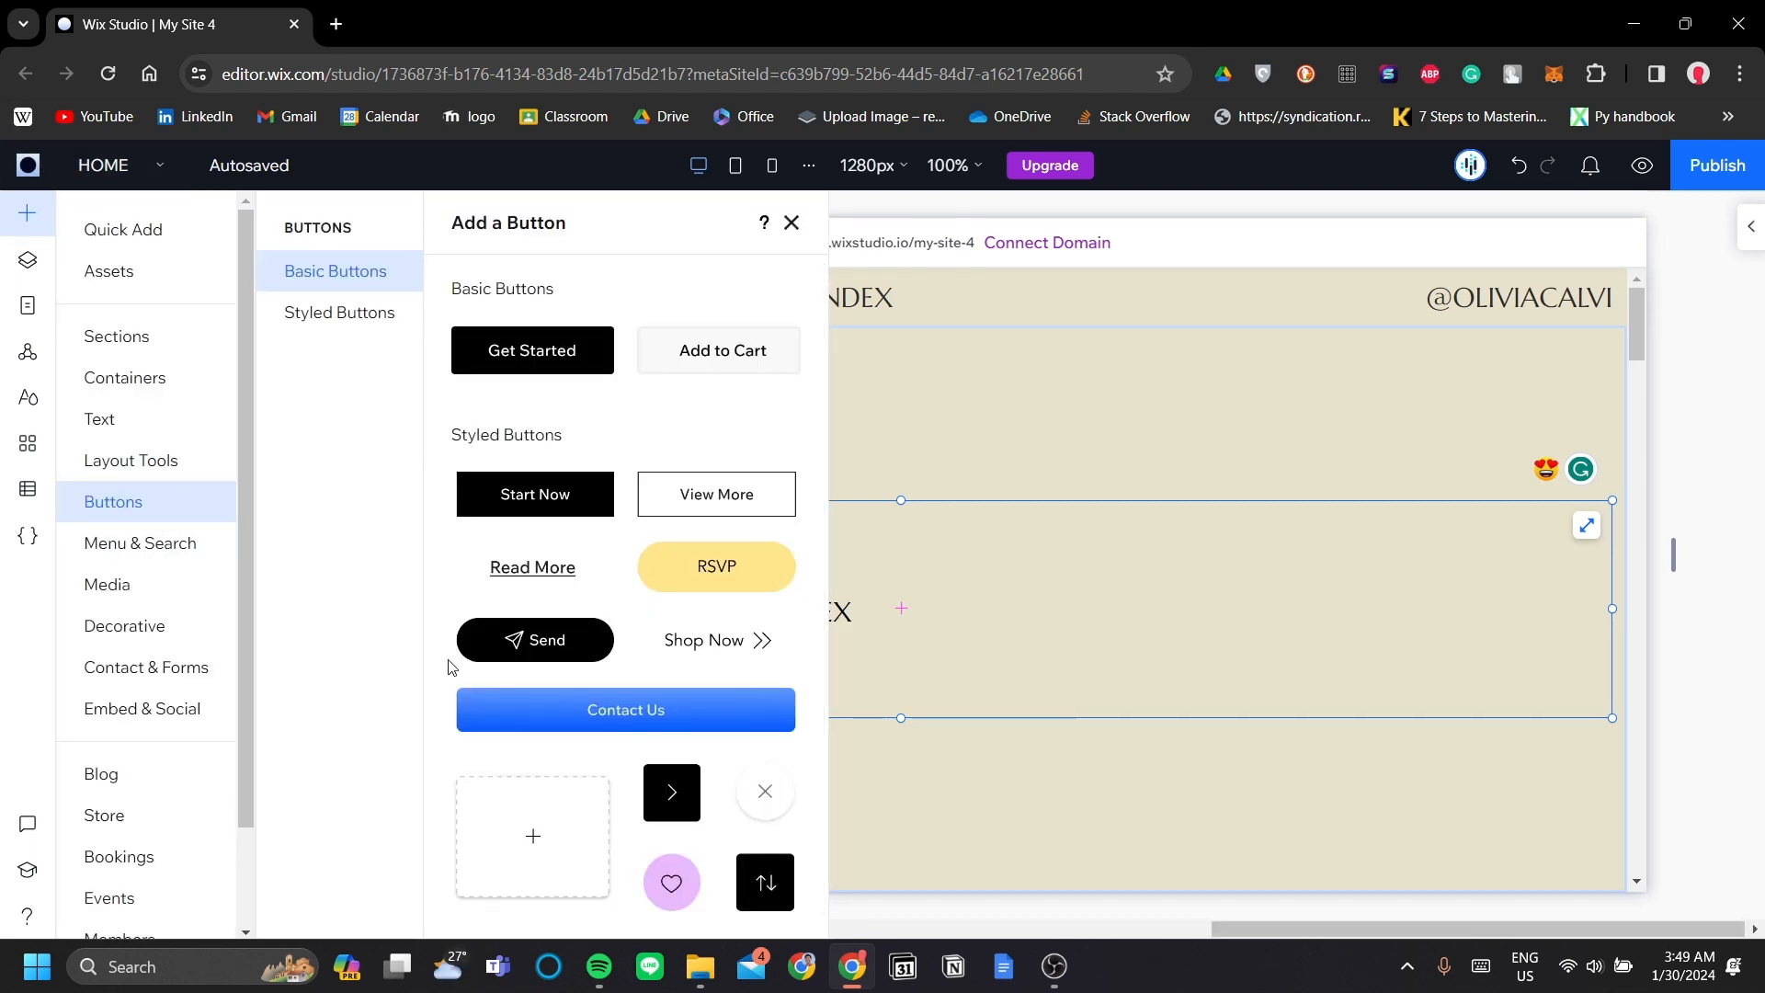
pyautogui.click(584, 354)
pyautogui.moveTo(940, 615); pyautogui.dragTo(1481, 619)
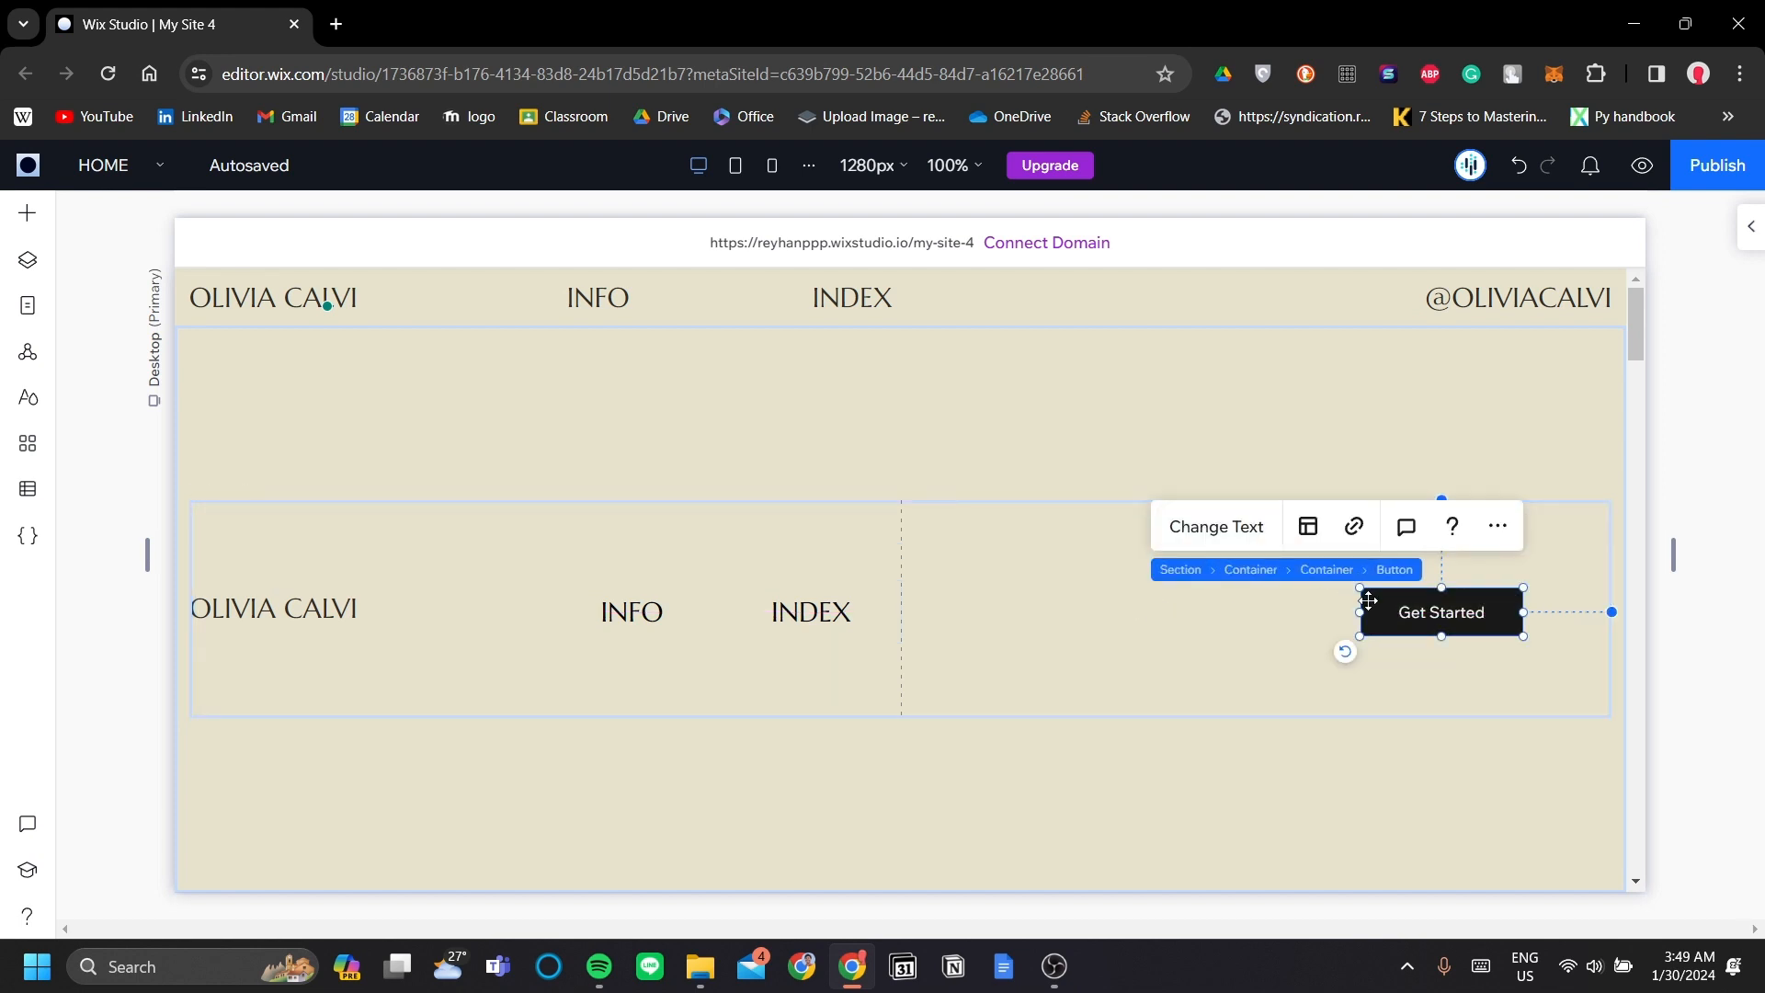
pyautogui.click(1756, 241)
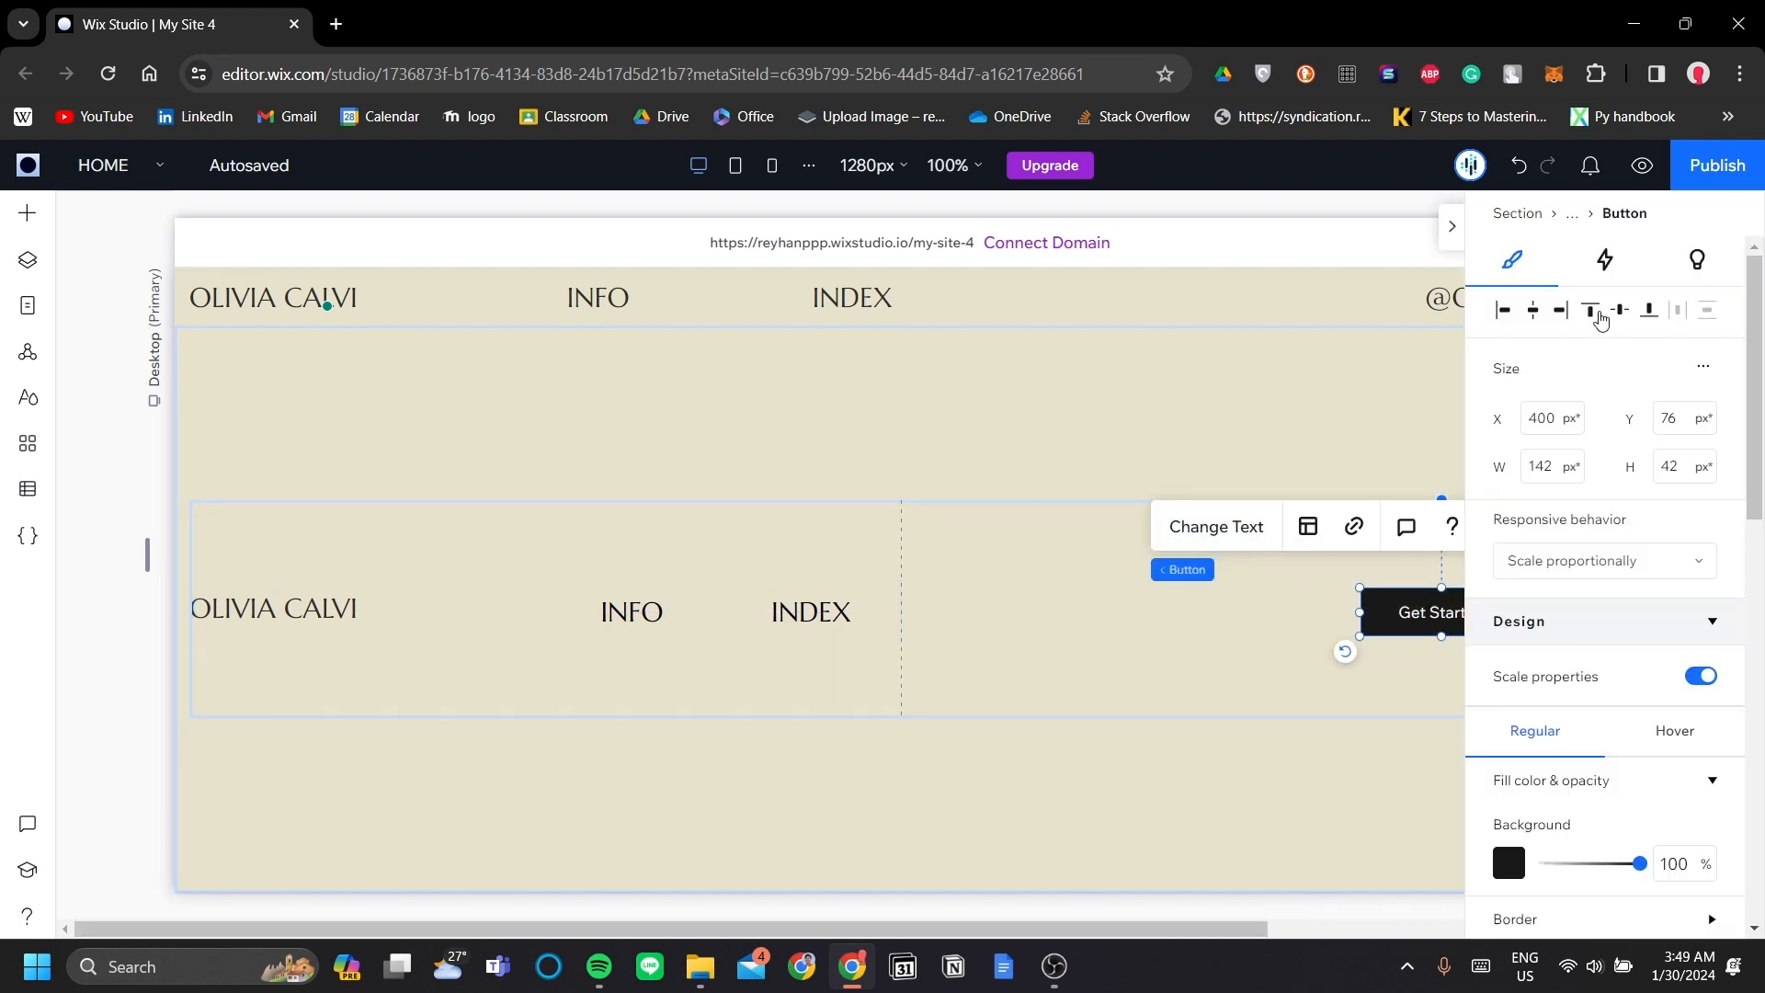
pyautogui.click(1564, 315)
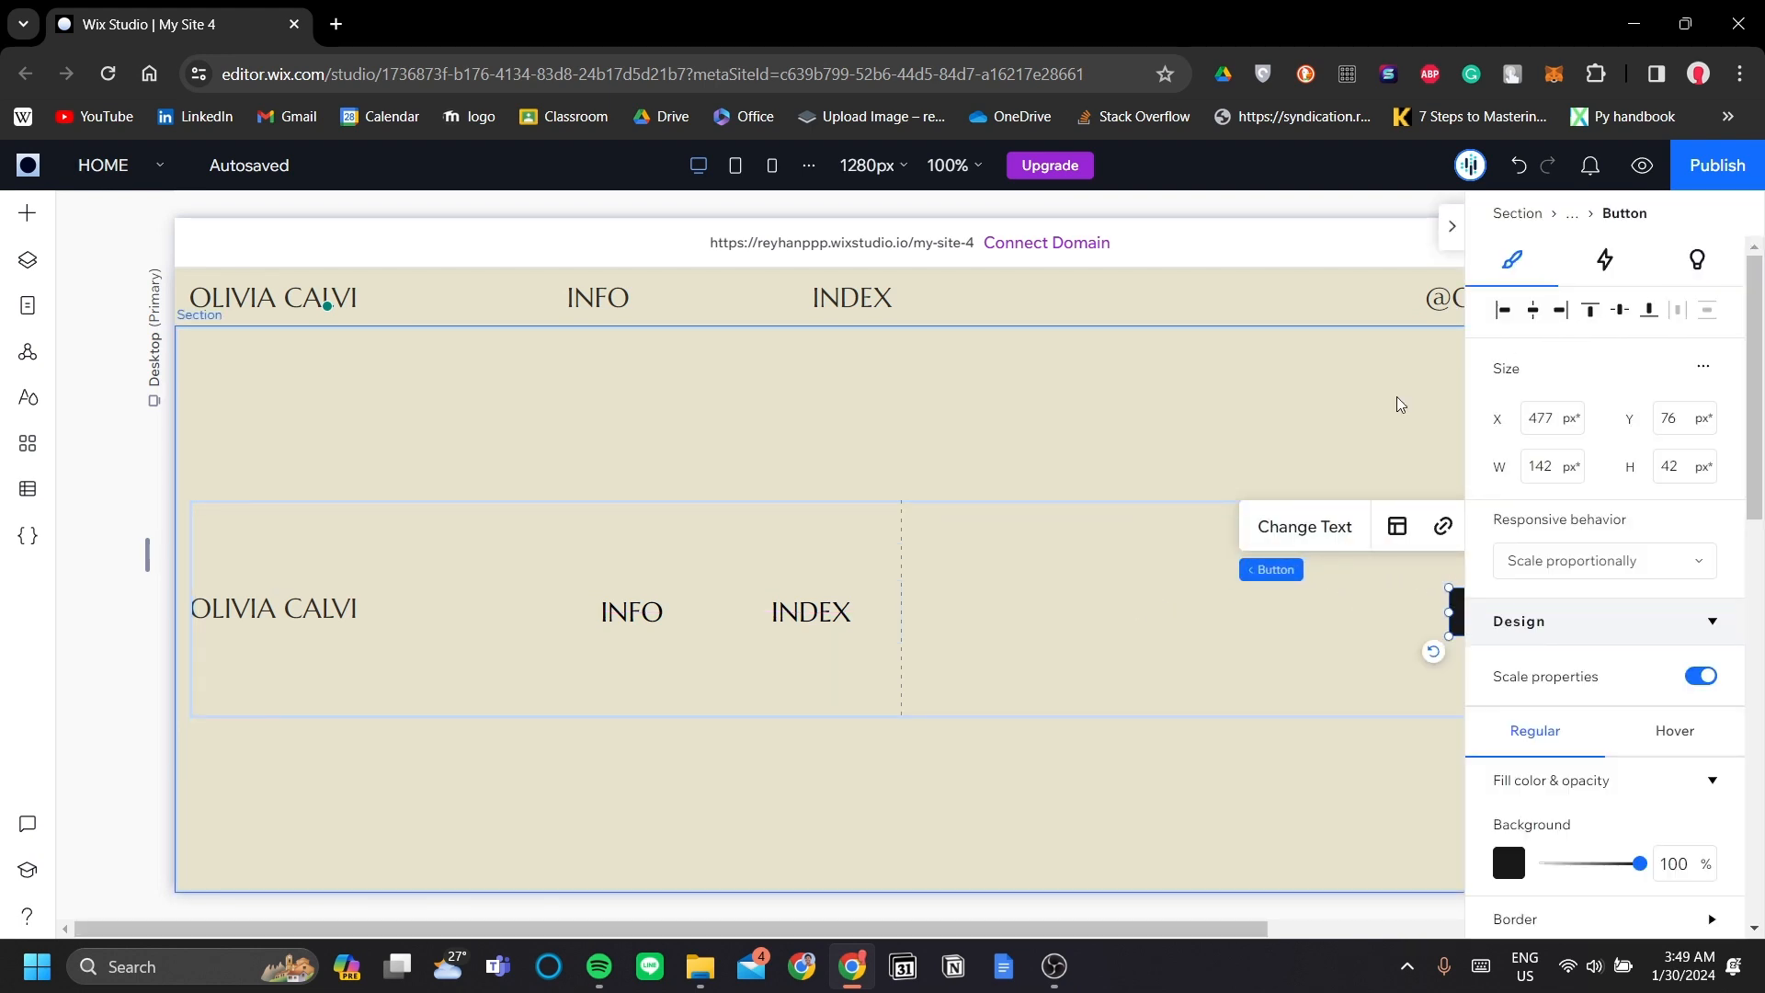
pyautogui.click(1398, 395)
pyautogui.click(1453, 227)
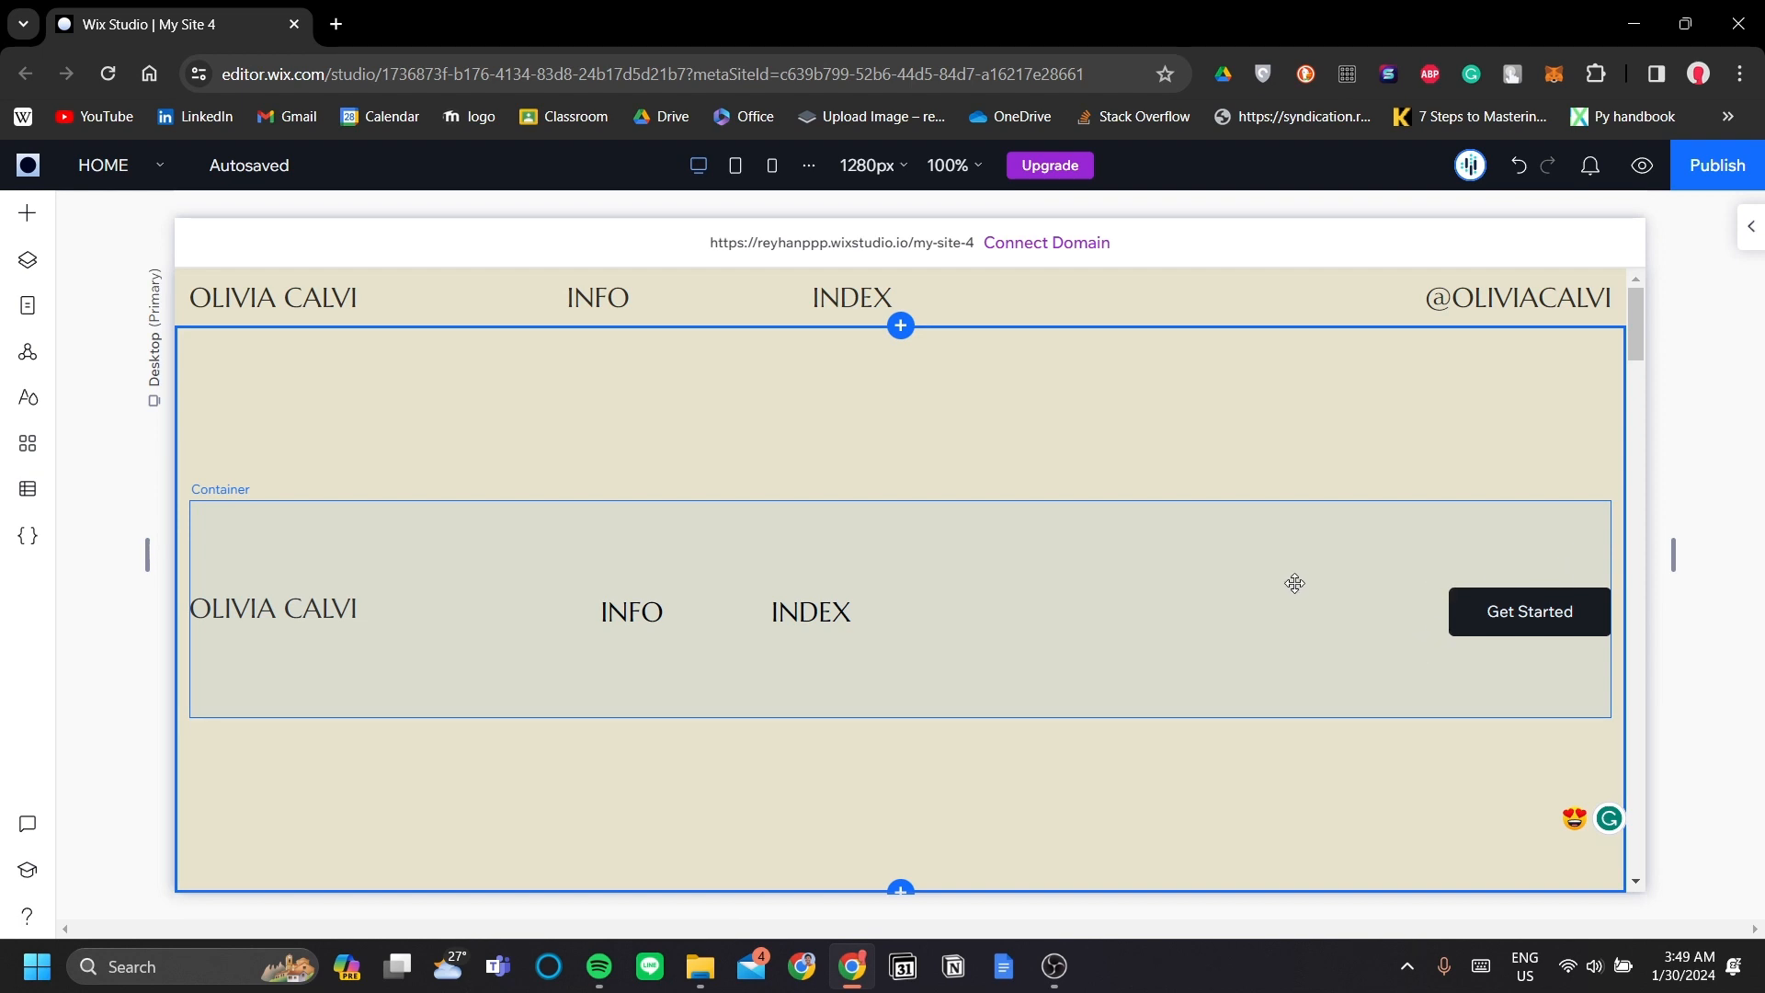
# - Reselect the Get Started button and review it on the full page
pyautogui.click(1558, 624)
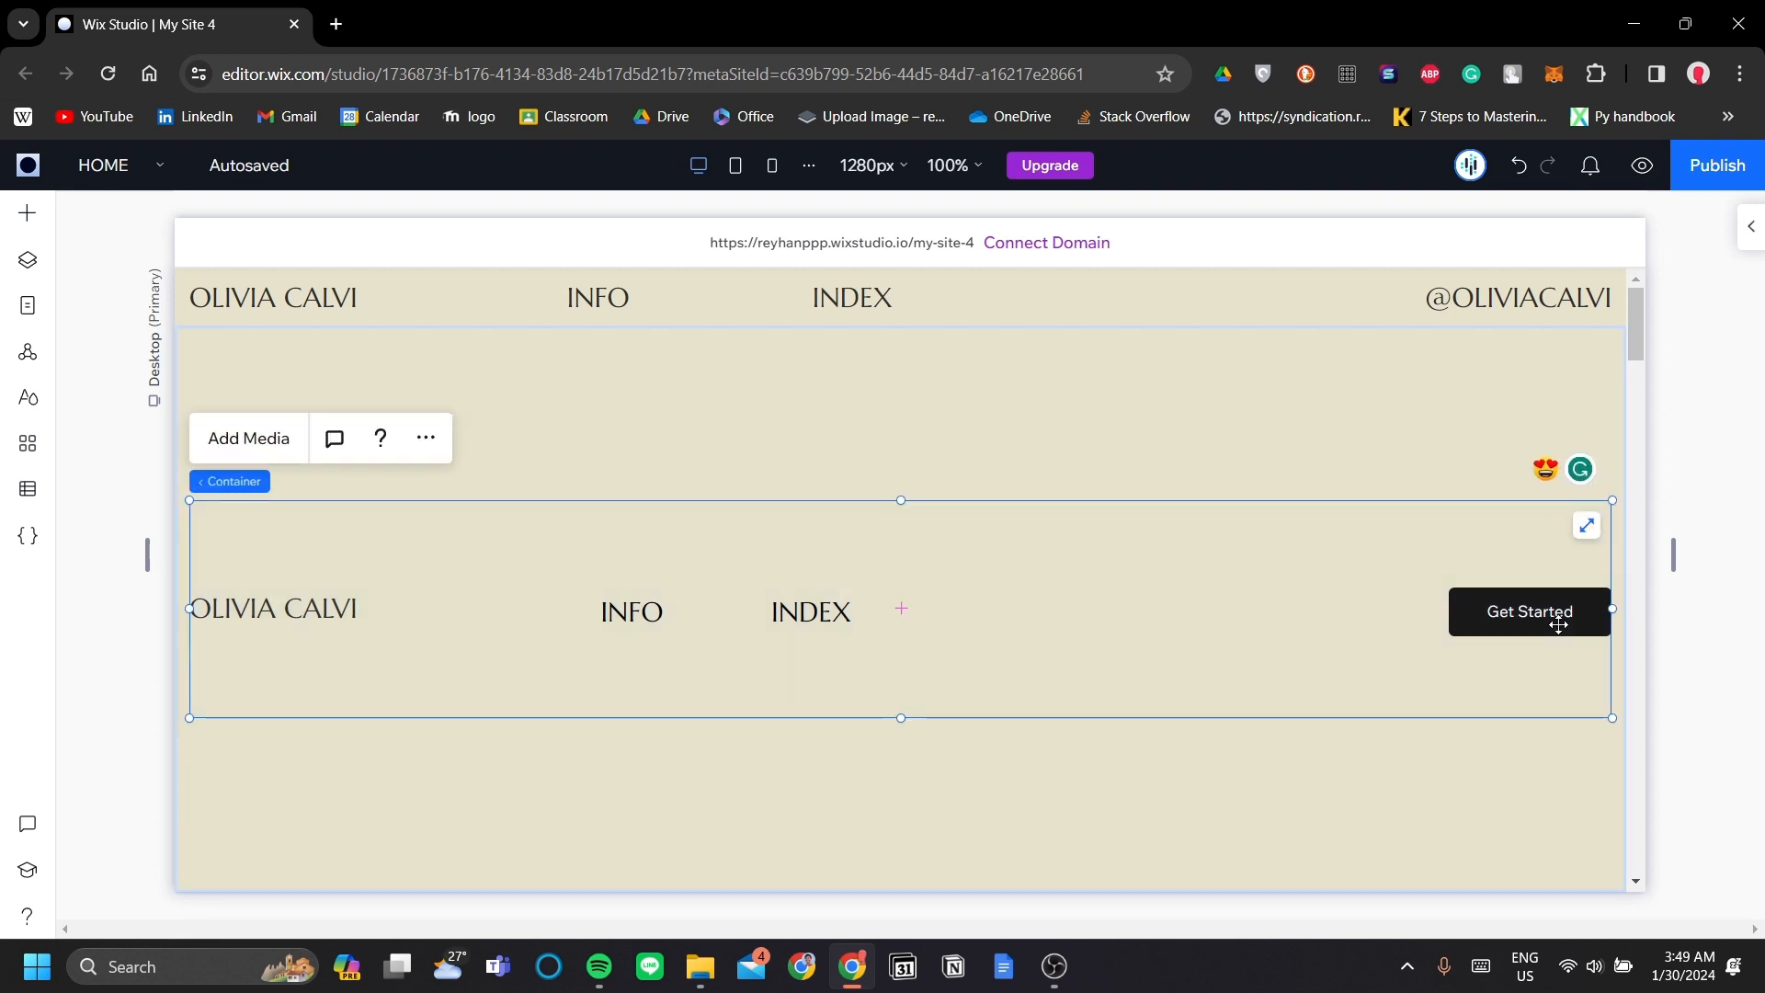
pyautogui.click(1558, 624)
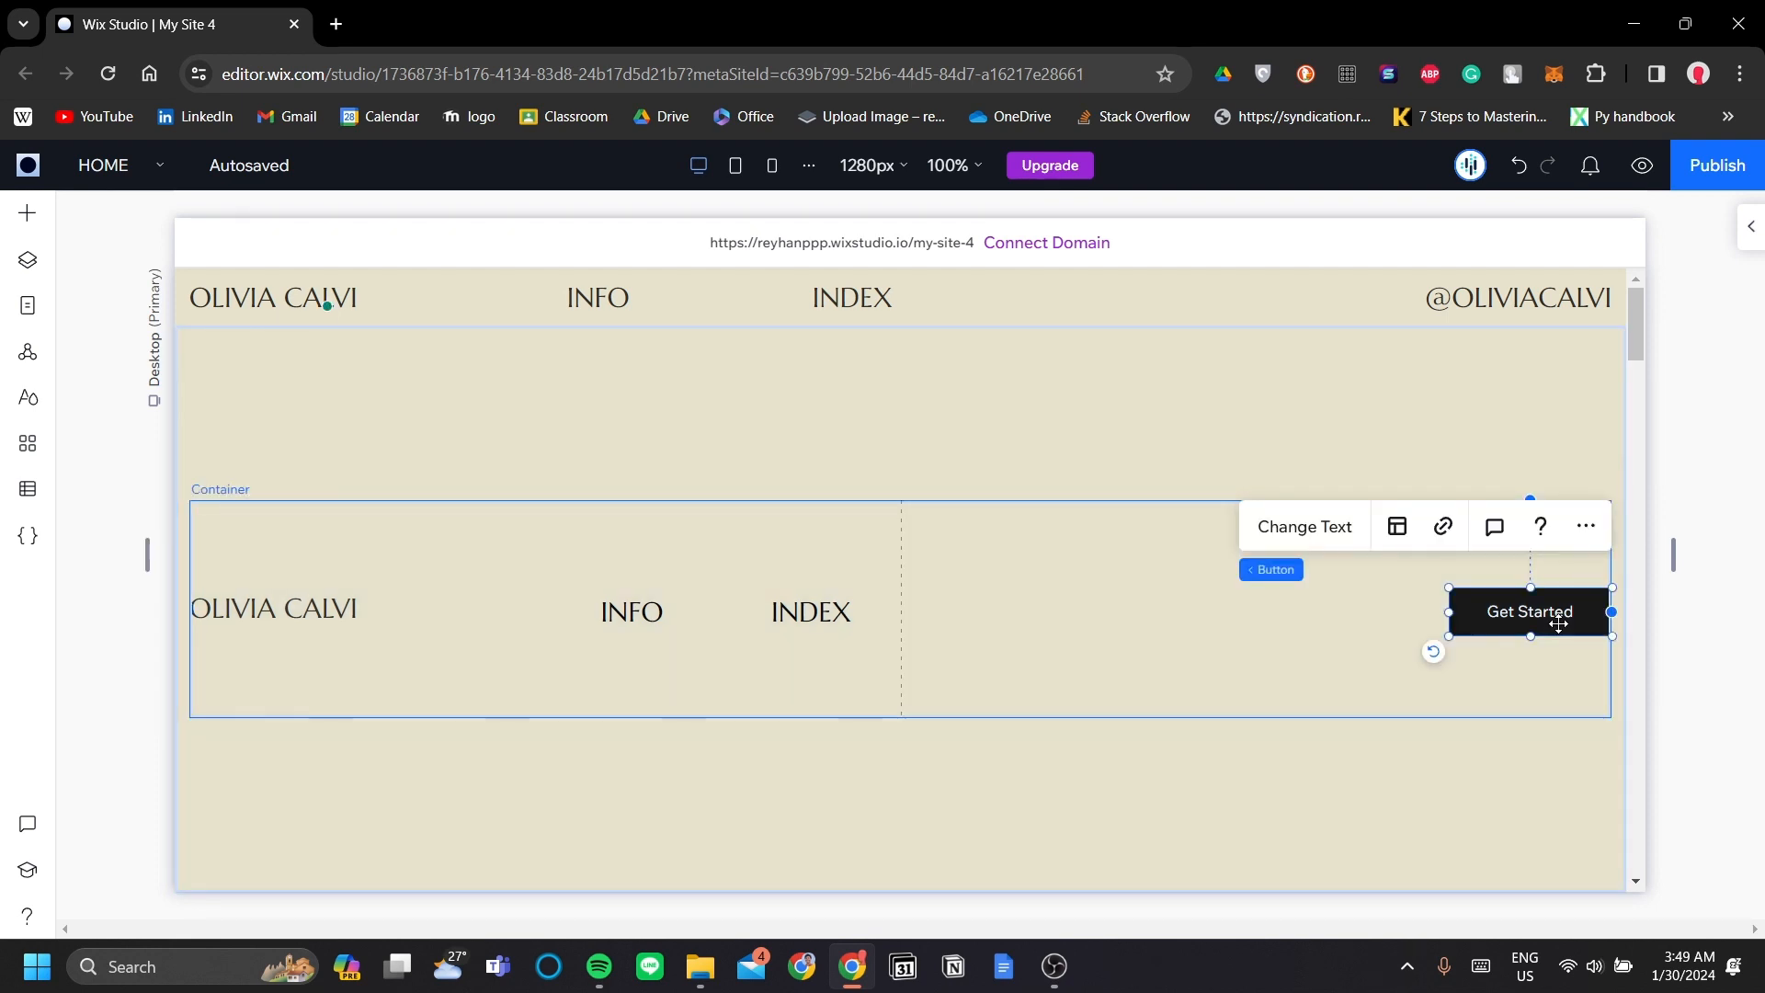
pyautogui.click(1752, 227)
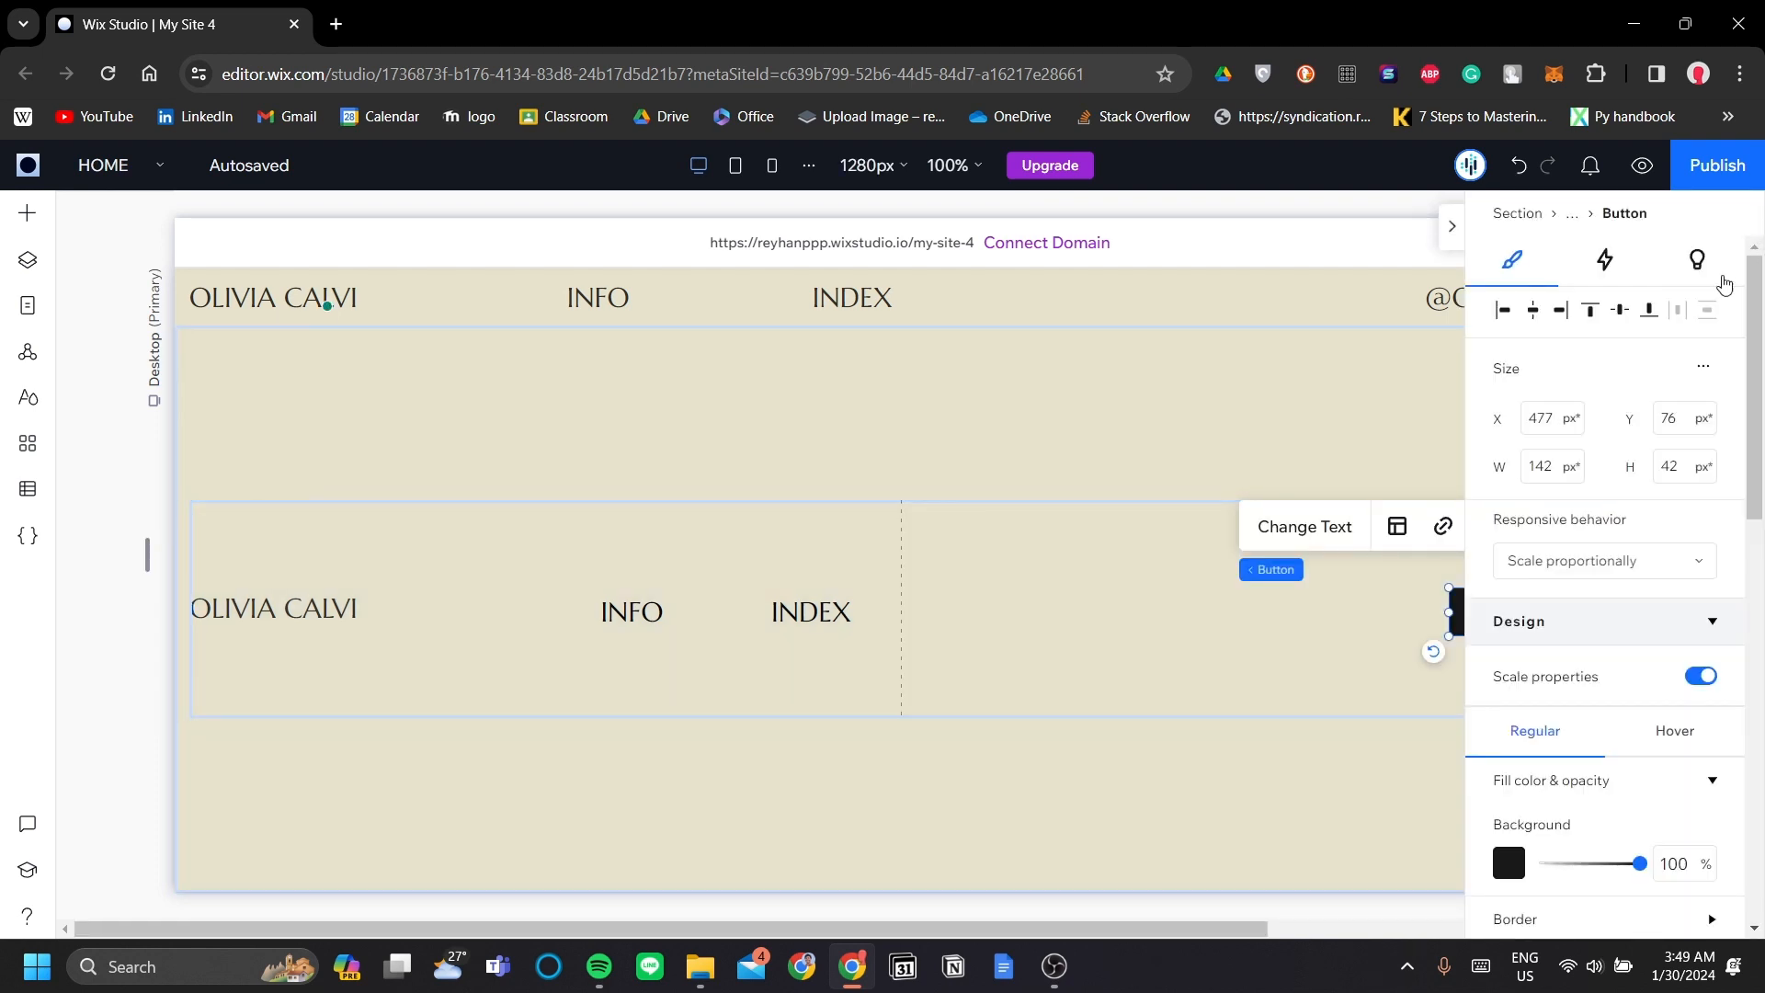
pyautogui.click(1447, 228)
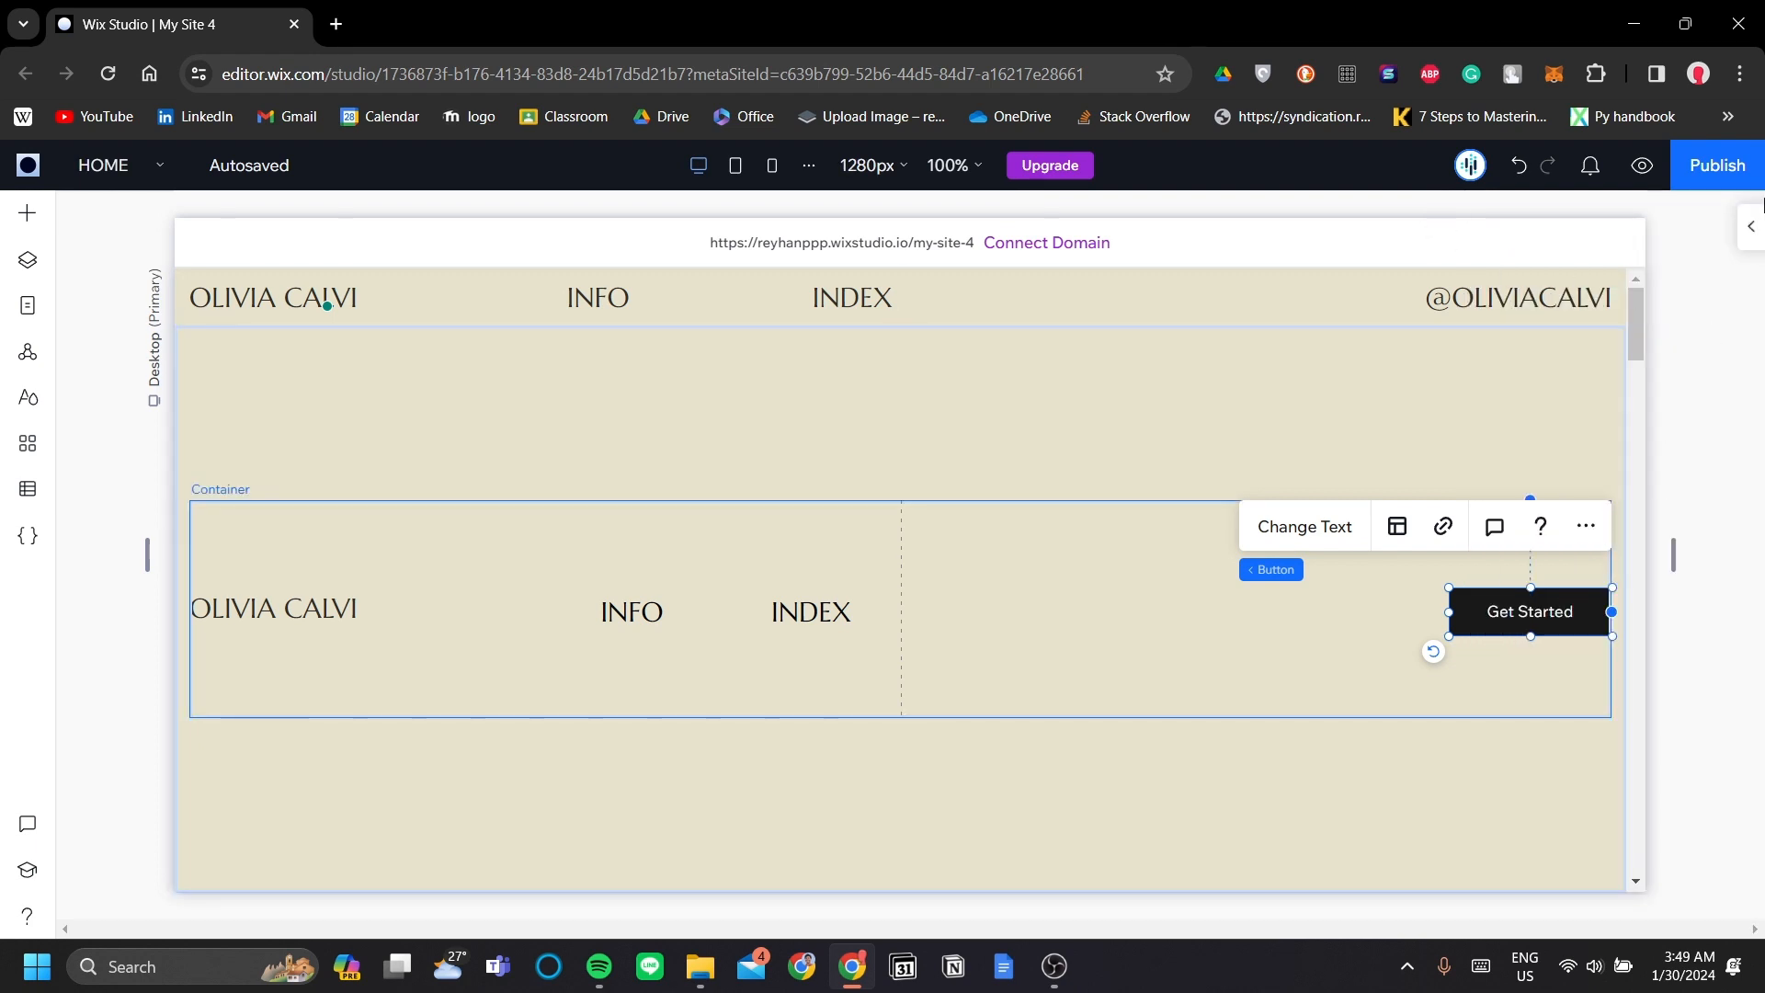
pyautogui.click(1762, 204)
pyautogui.click(1752, 227)
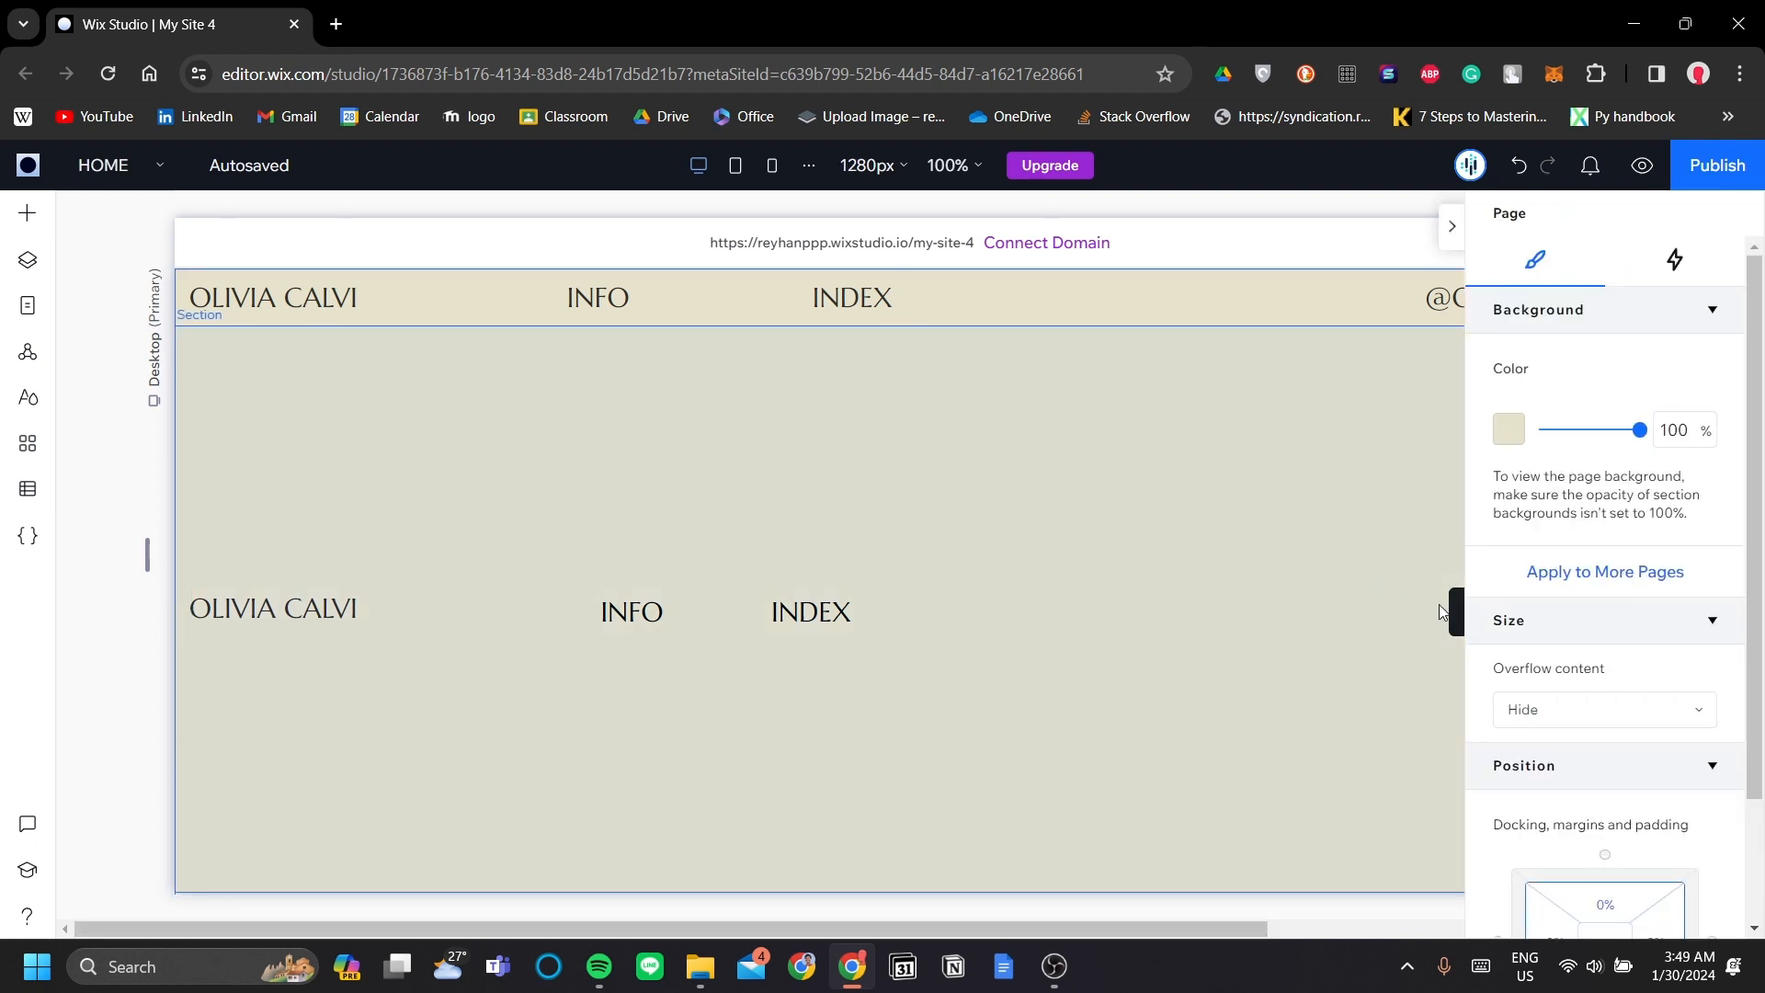
pyautogui.click(1457, 614)
pyautogui.click(1456, 614)
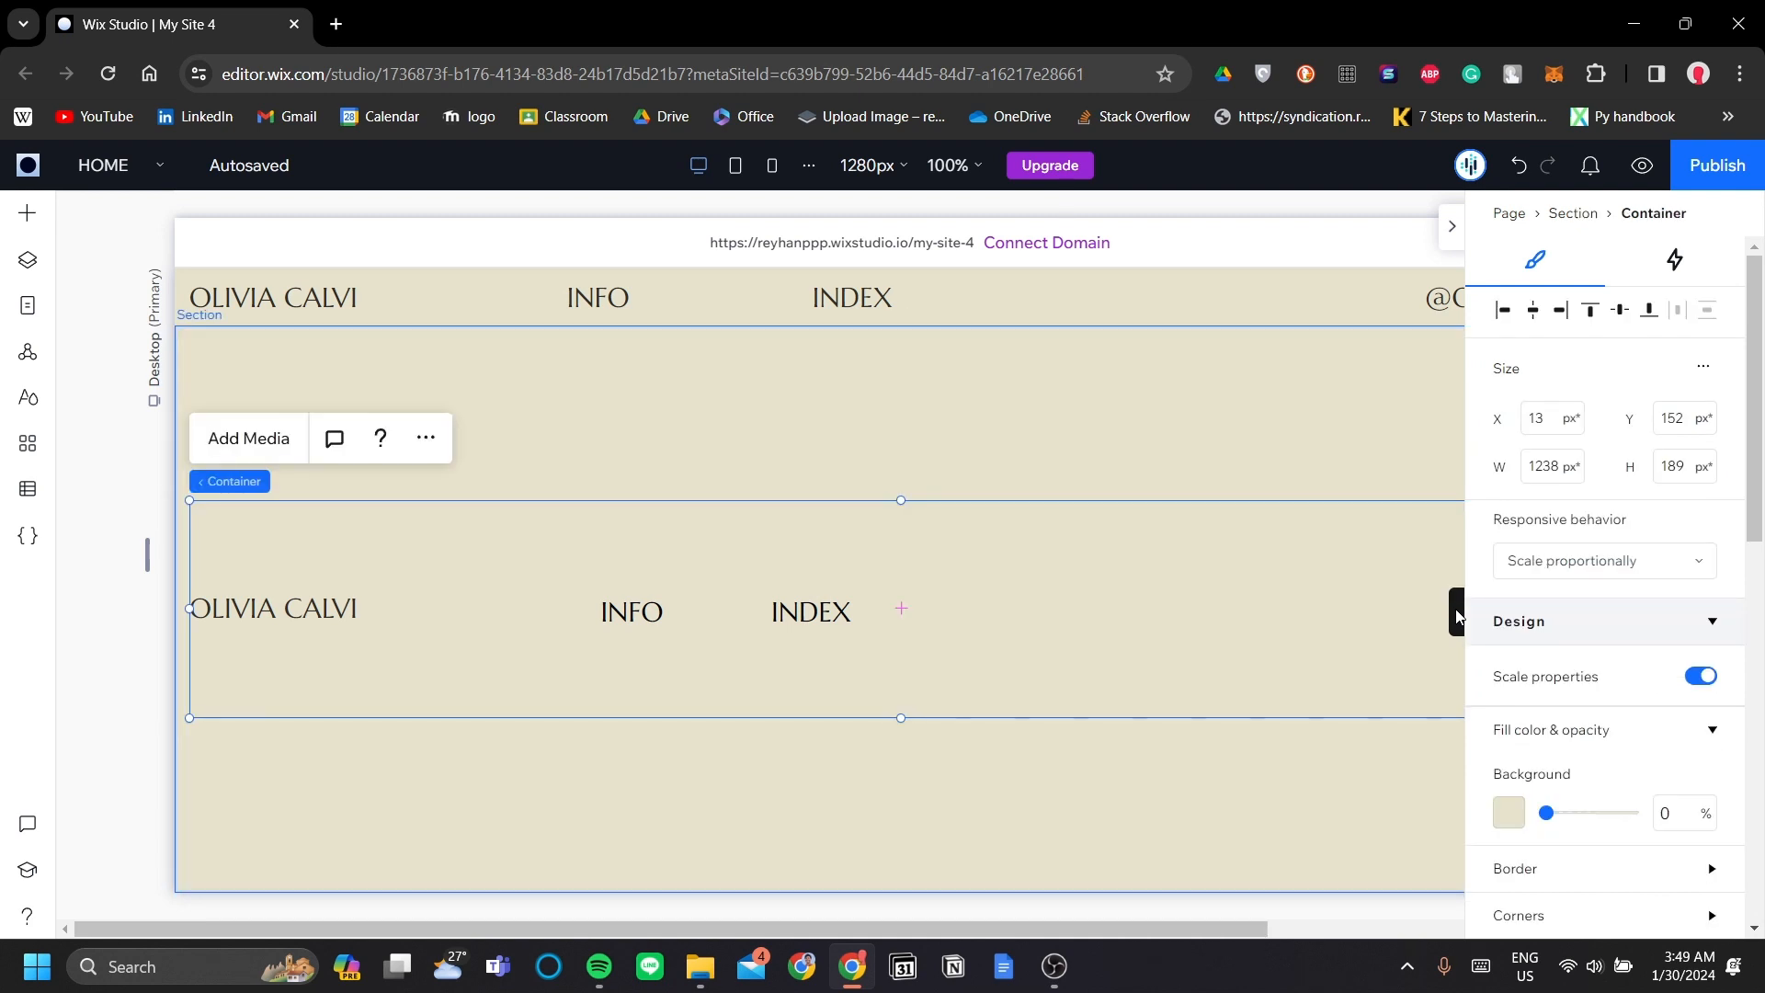
pyautogui.click(1457, 614)
pyautogui.click(1452, 226)
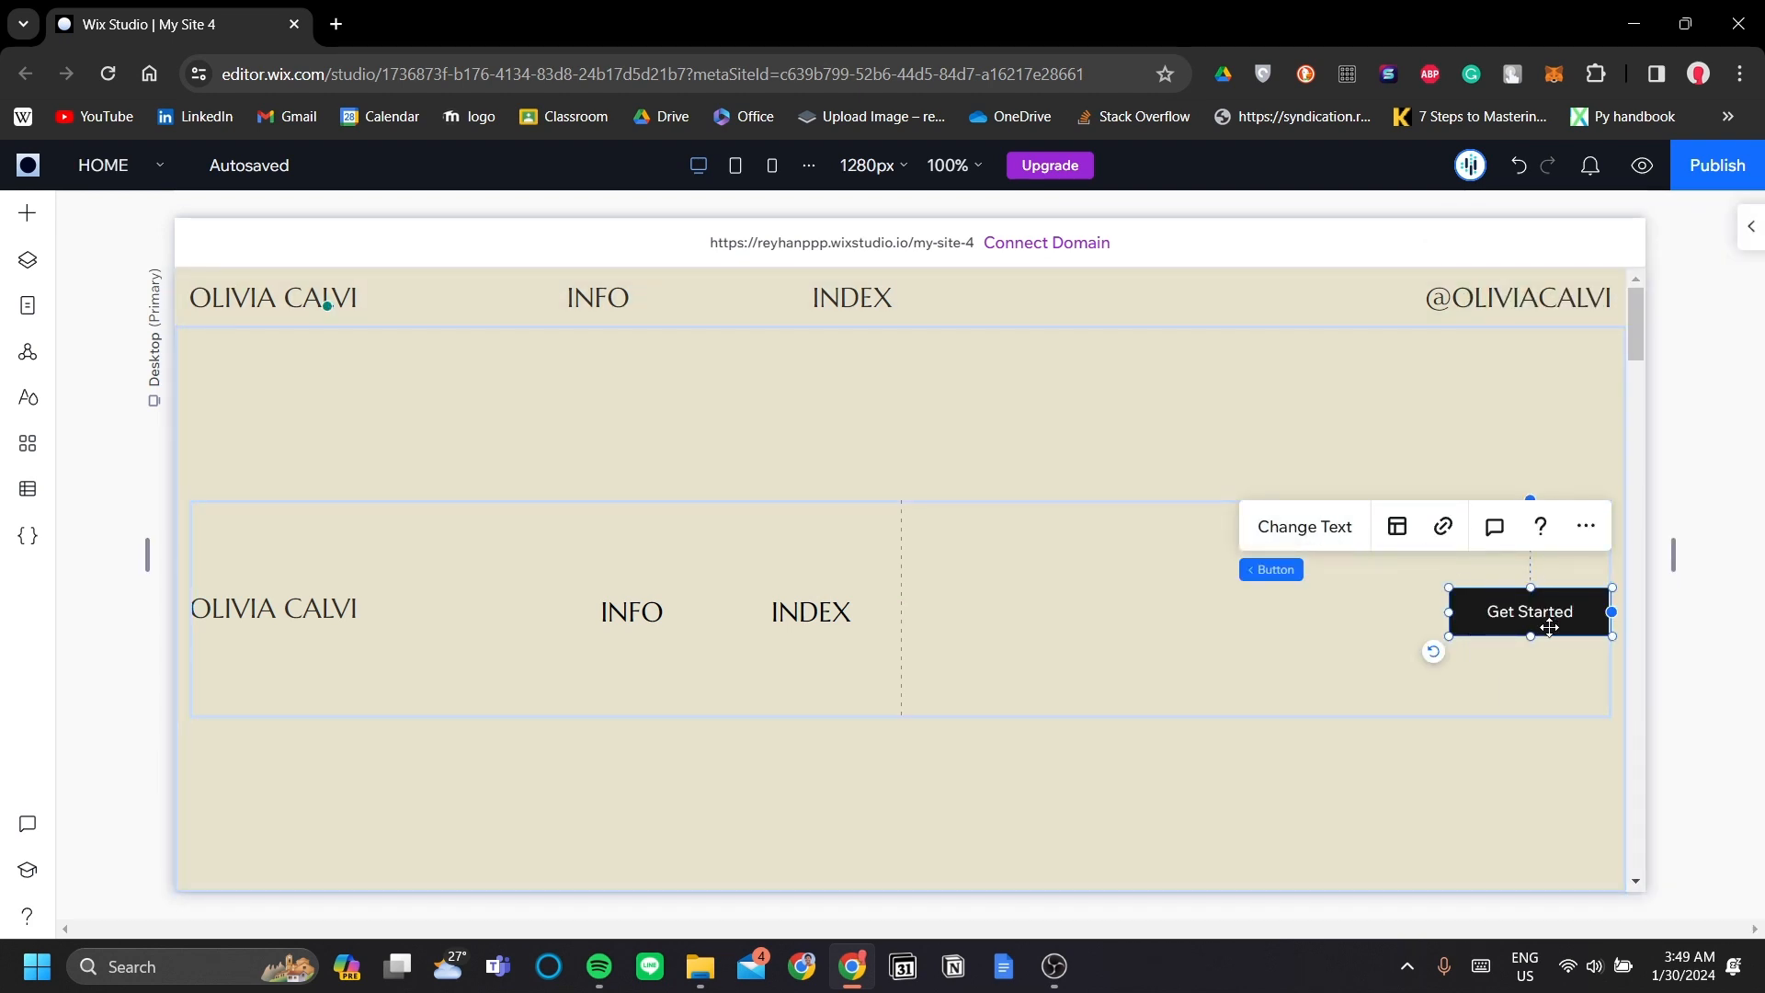
# - Change the button label from 'Get Started' to 'Buy Now'
pyautogui.click(1324, 545)
pyautogui.write('b')
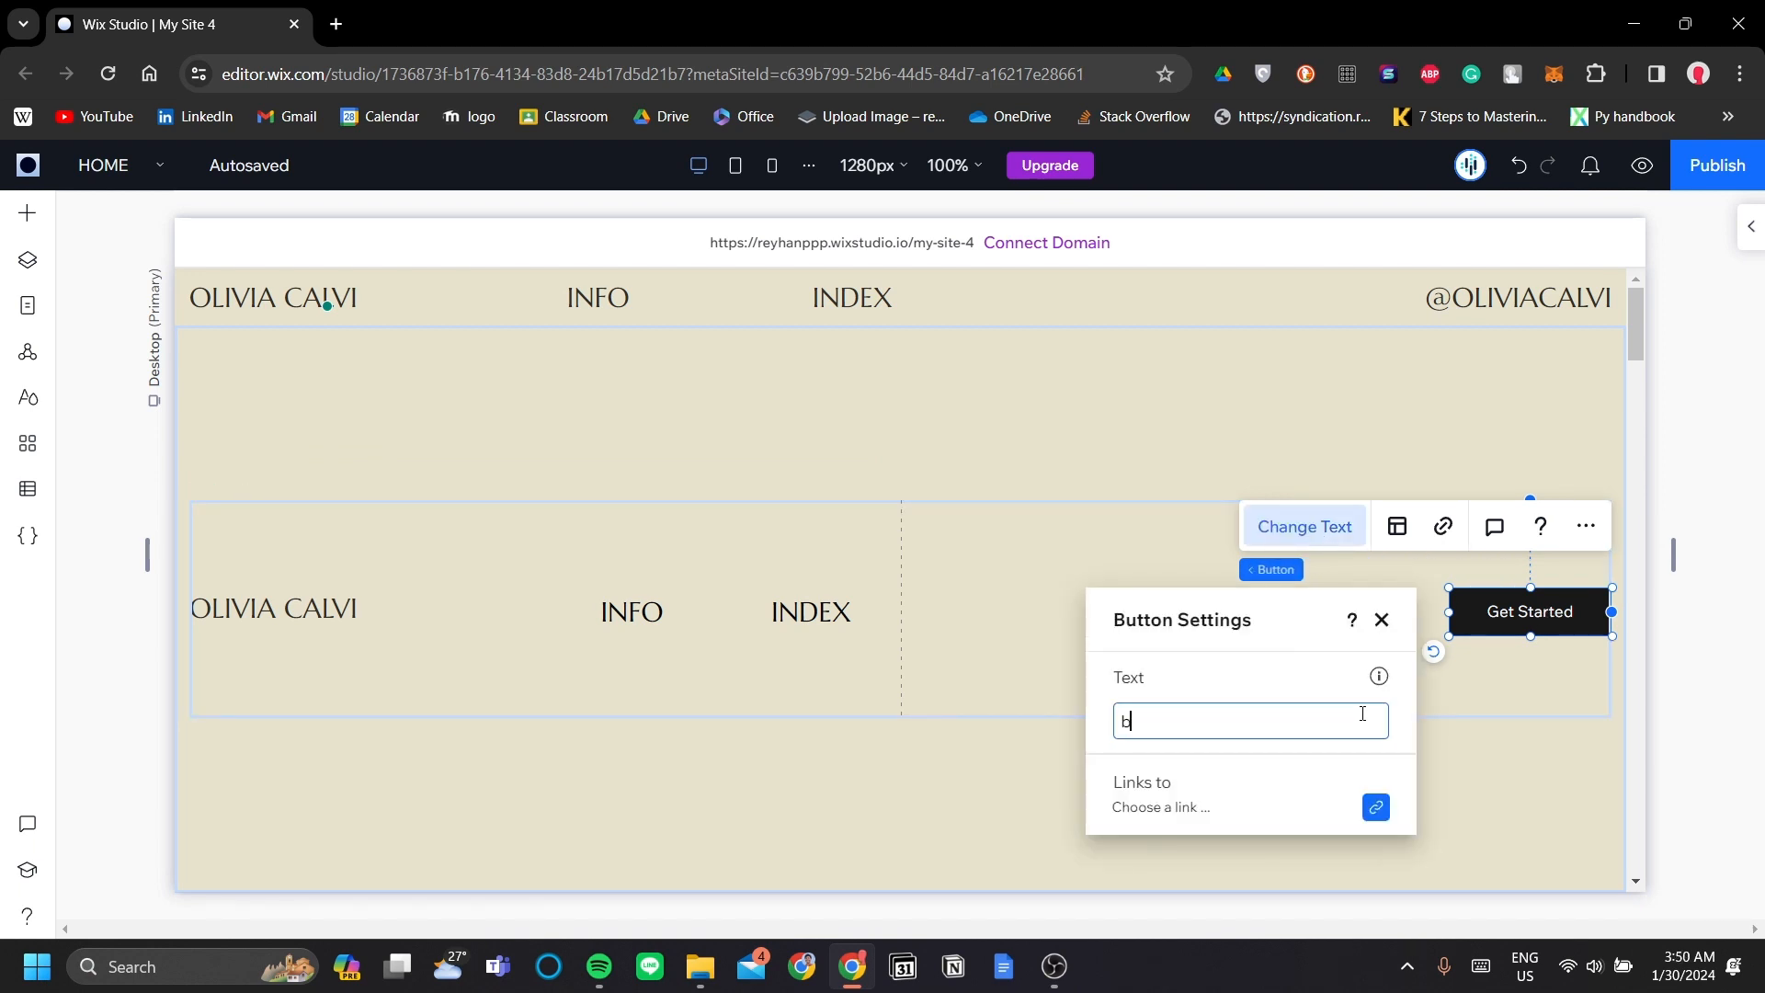
pyautogui.write('UY')
pyautogui.press('BackSpace')
pyautogui.press('BackSpace')
pyautogui.press('BackSpace')
pyautogui.write('Buy Now')
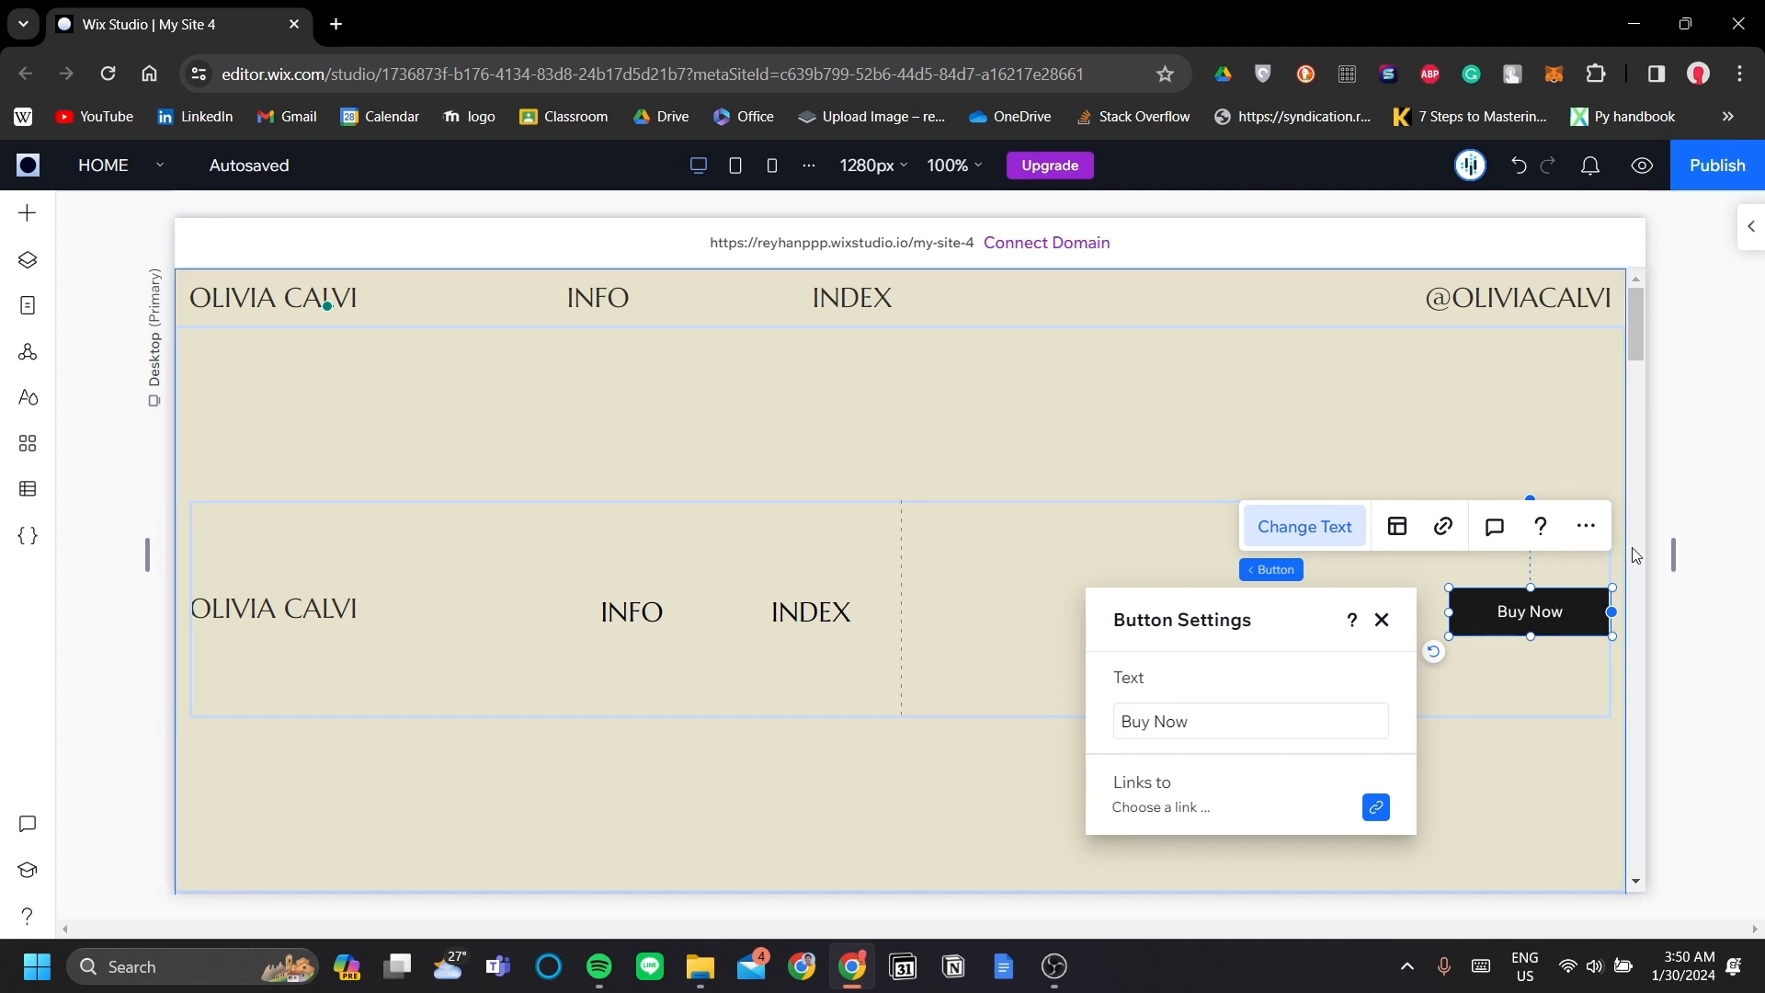
pyautogui.scroll(-5, 1633, 553)
pyautogui.scroll(5, 1543, 531)
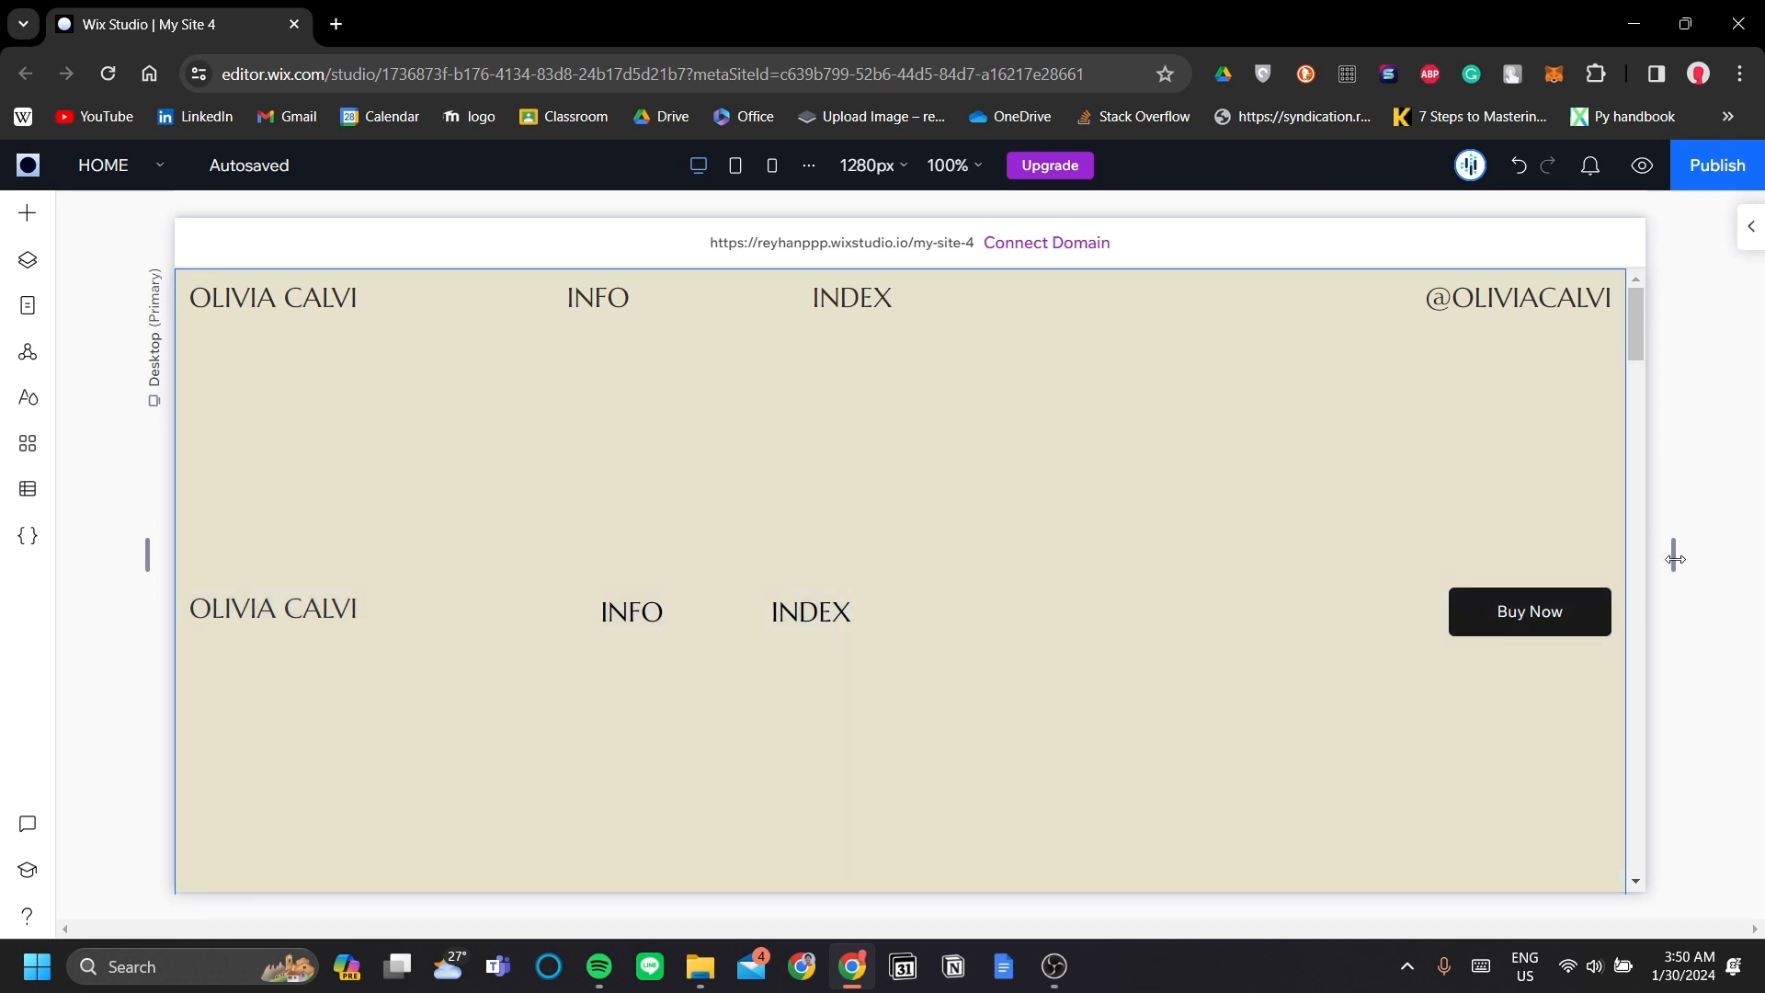
# - Check the page narrowed to about 1000px and widened back, then switch to the tablet layout
pyautogui.moveTo(1675, 560); pyautogui.dragTo(1517, 557)
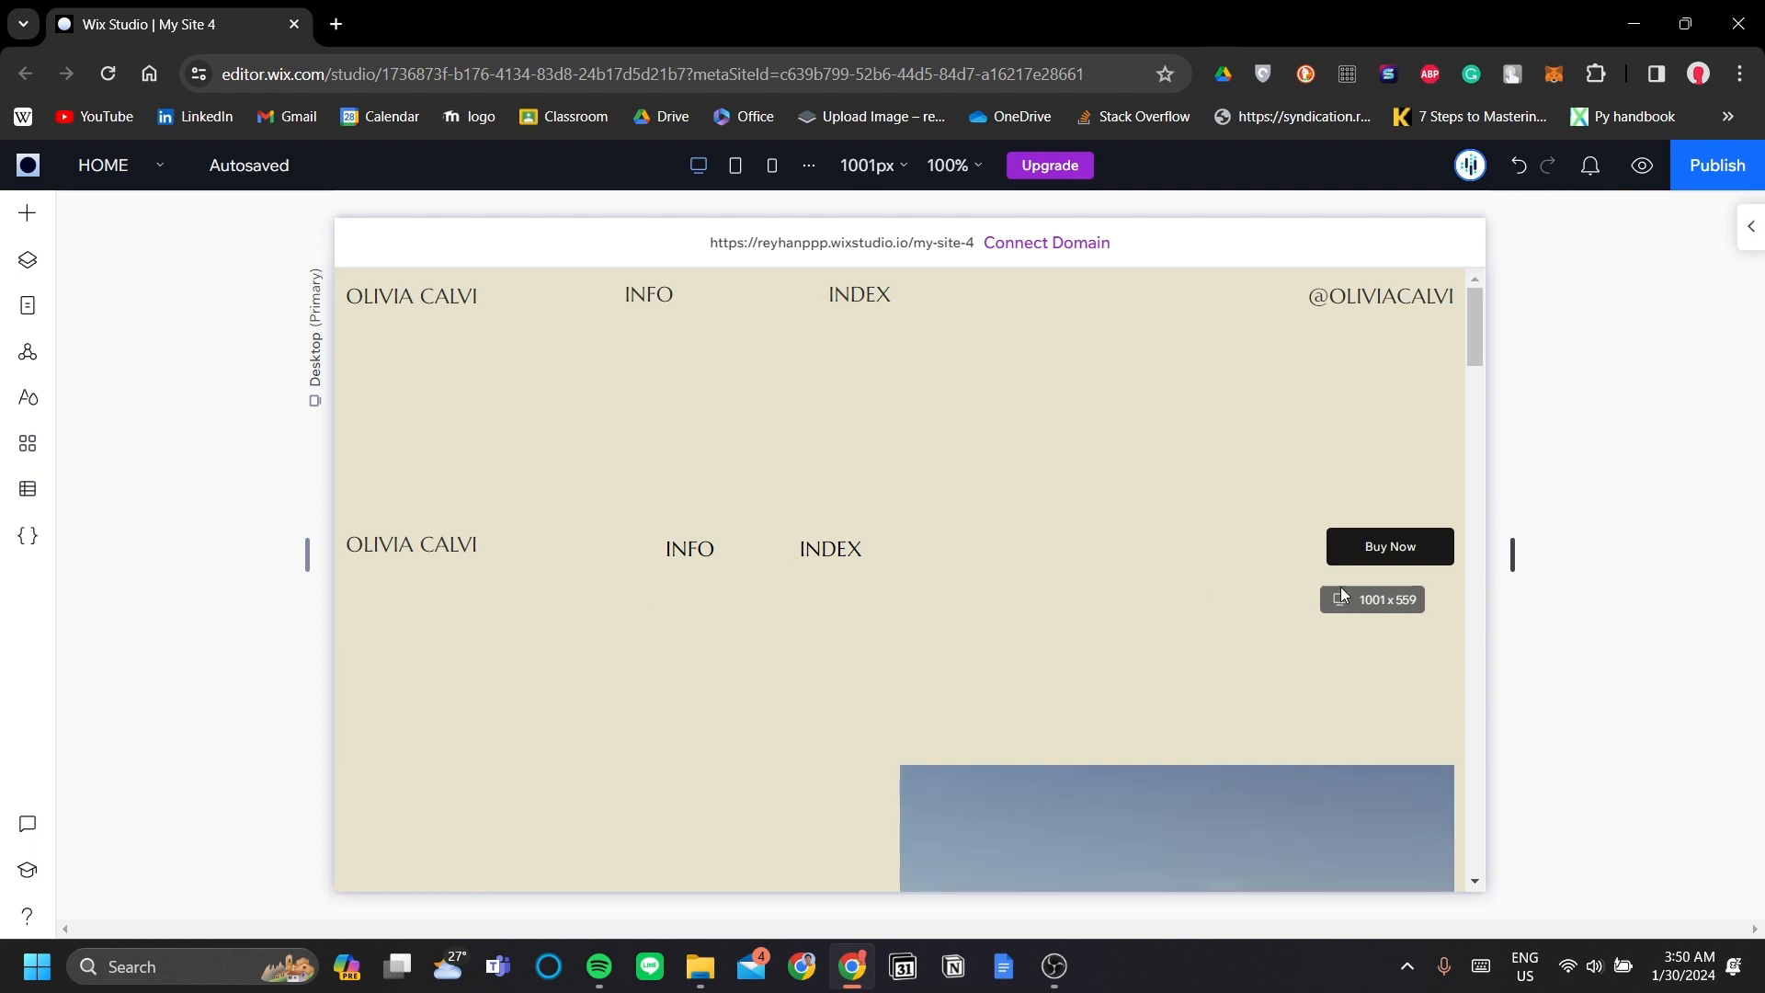
pyautogui.moveTo(1513, 588); pyautogui.dragTo(1626, 595)
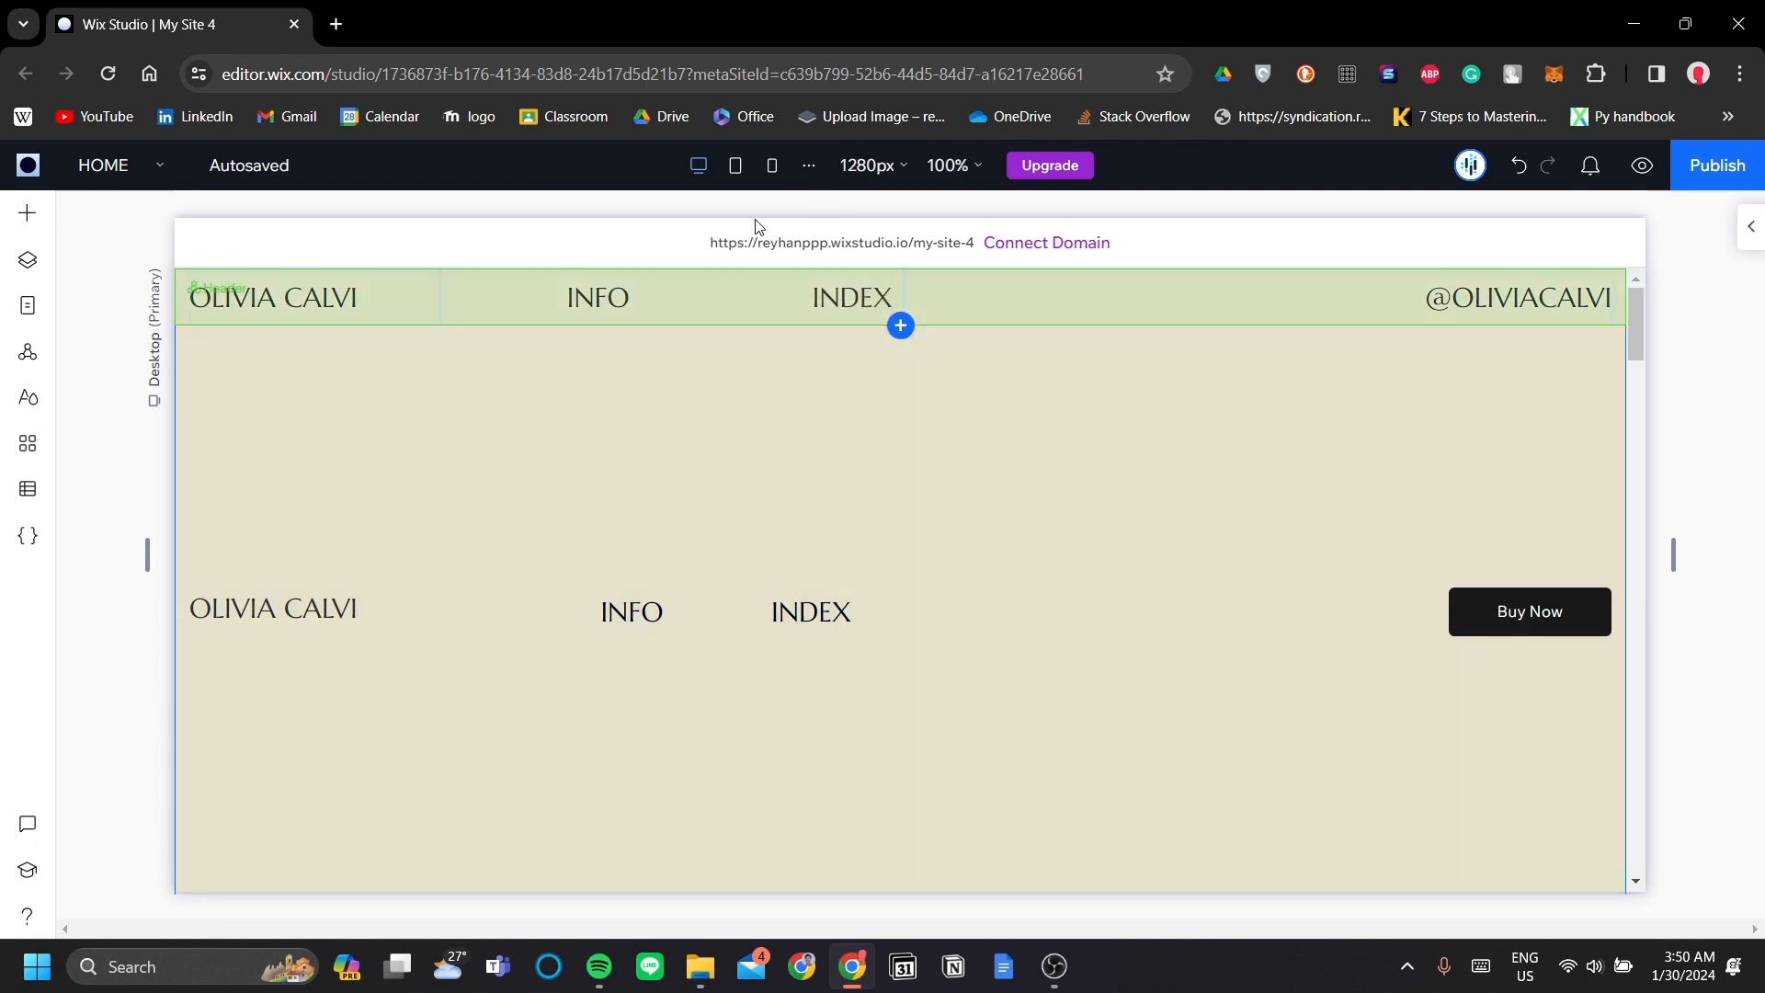
pyautogui.click(742, 173)
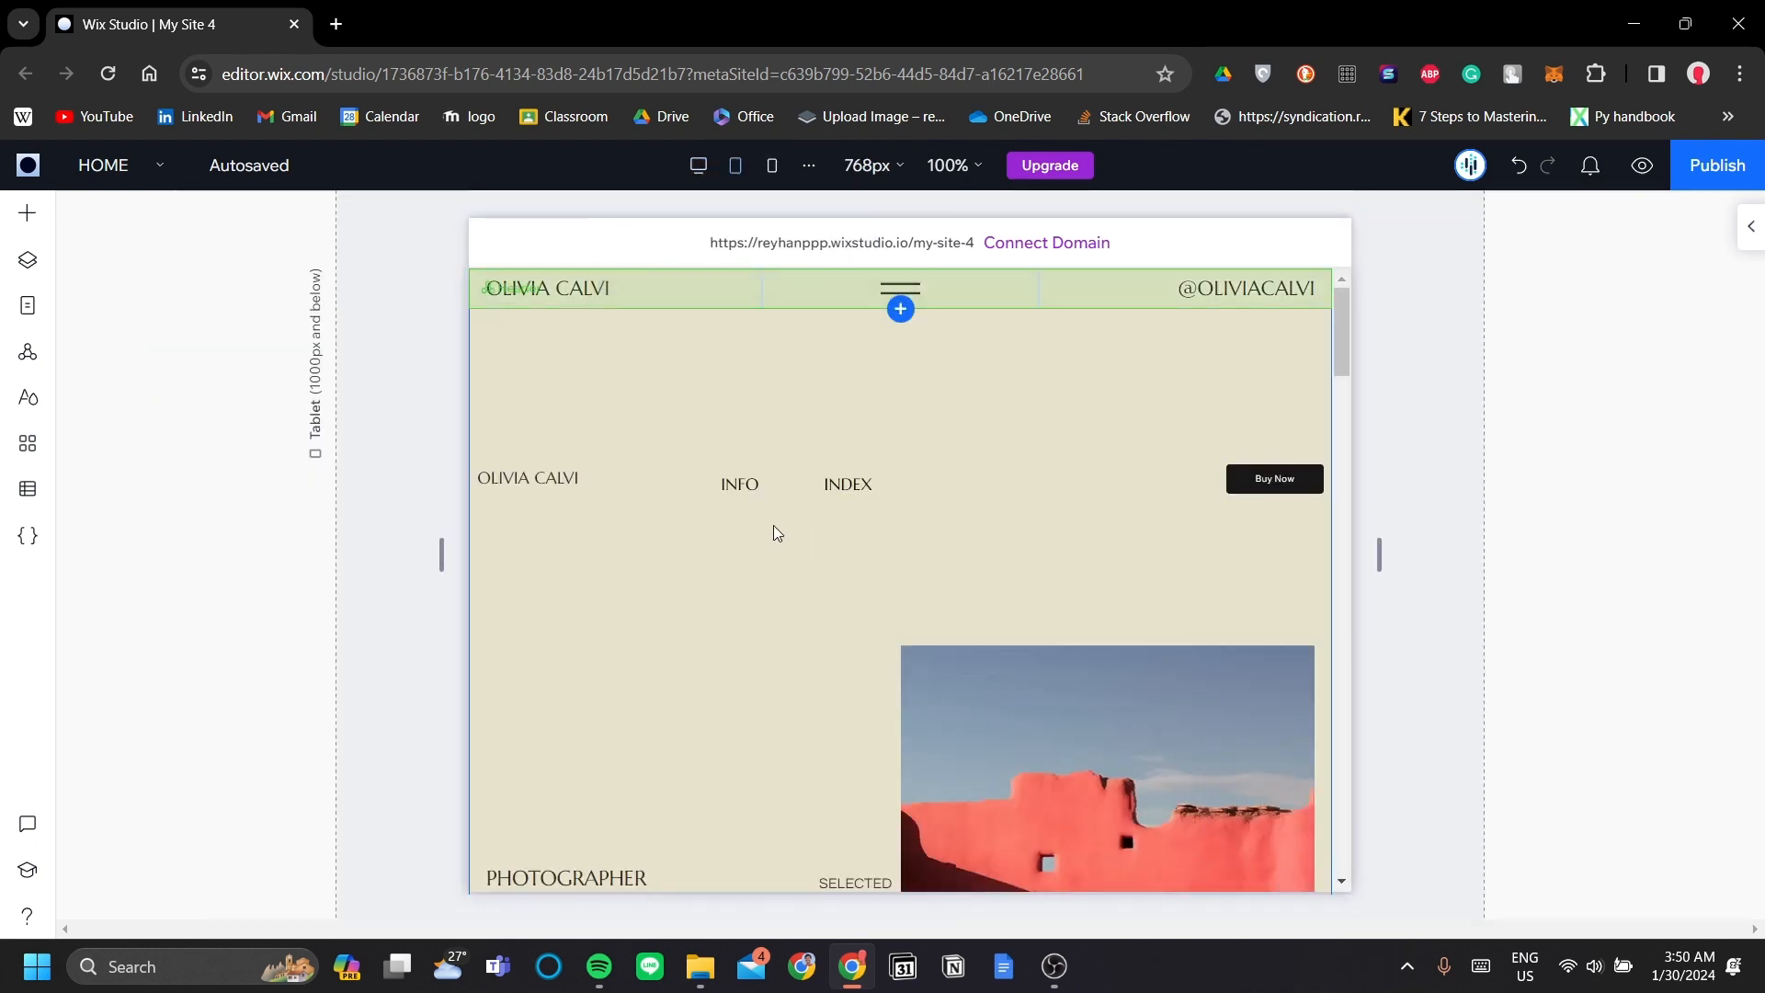
# - Nudge the OLIVIA CALVI text down so it sits level with INFO and INDEX
pyautogui.click(563, 479)
pyautogui.click(561, 478)
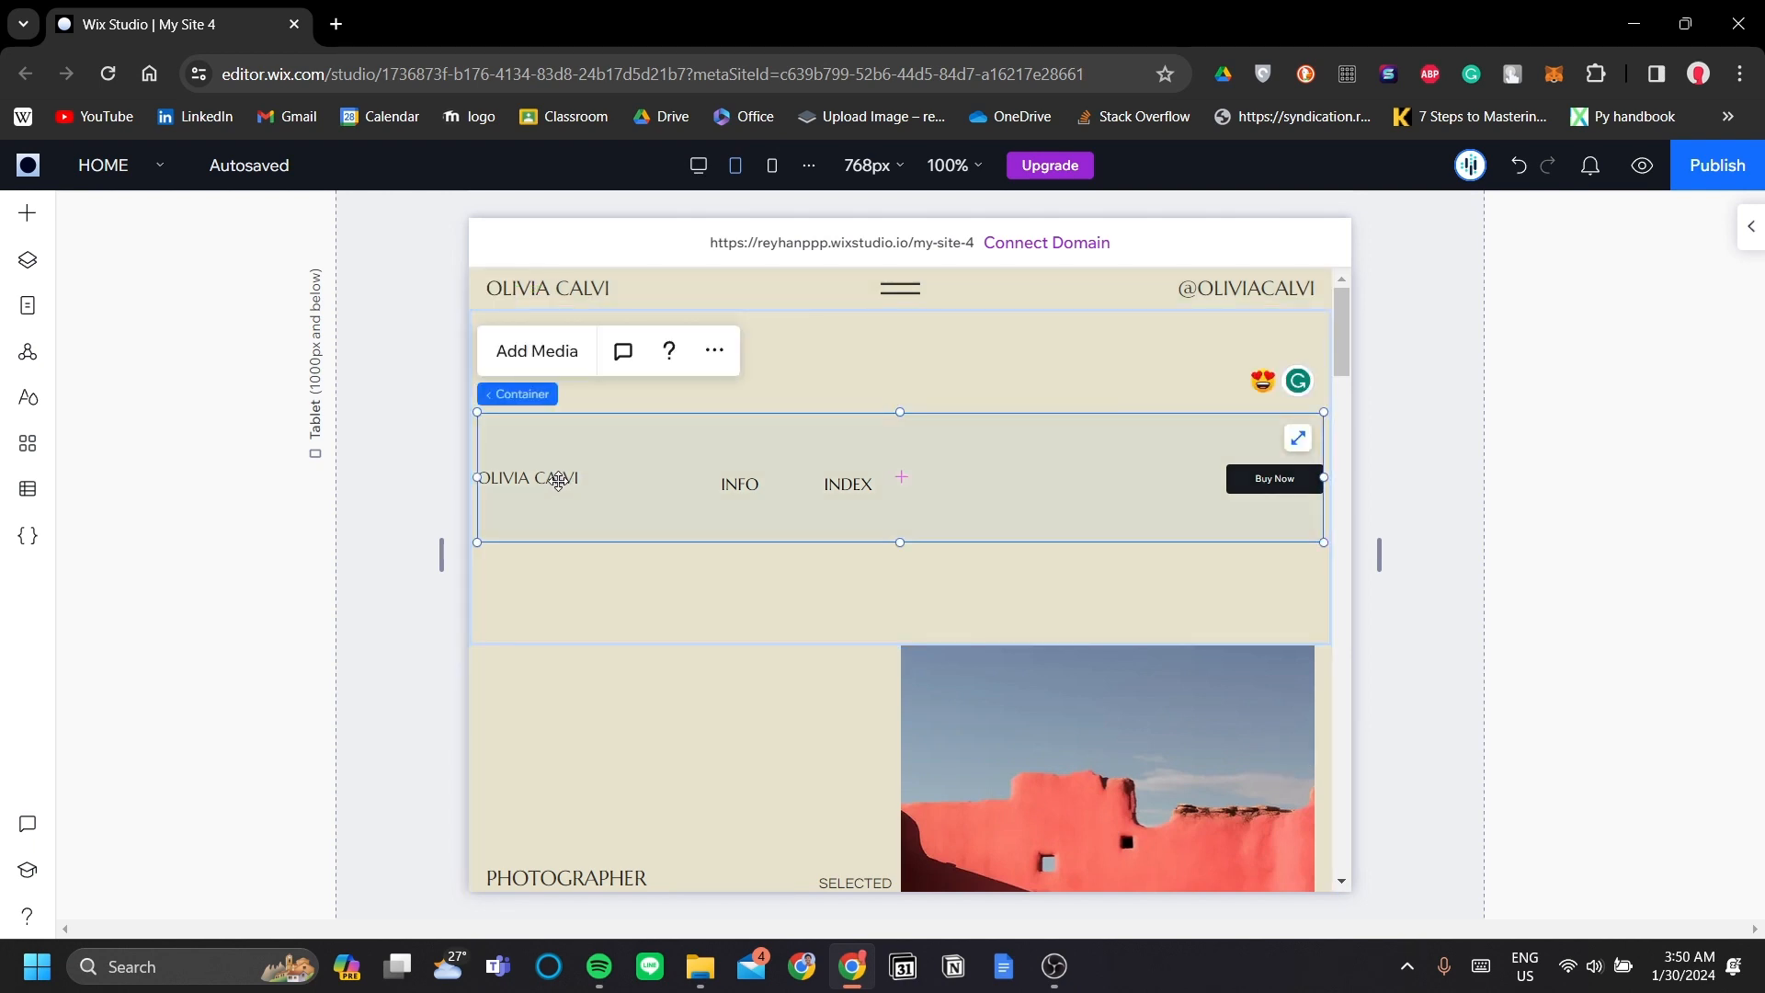
pyautogui.click(561, 476)
pyautogui.moveTo(562, 480); pyautogui.dragTo(562, 487)
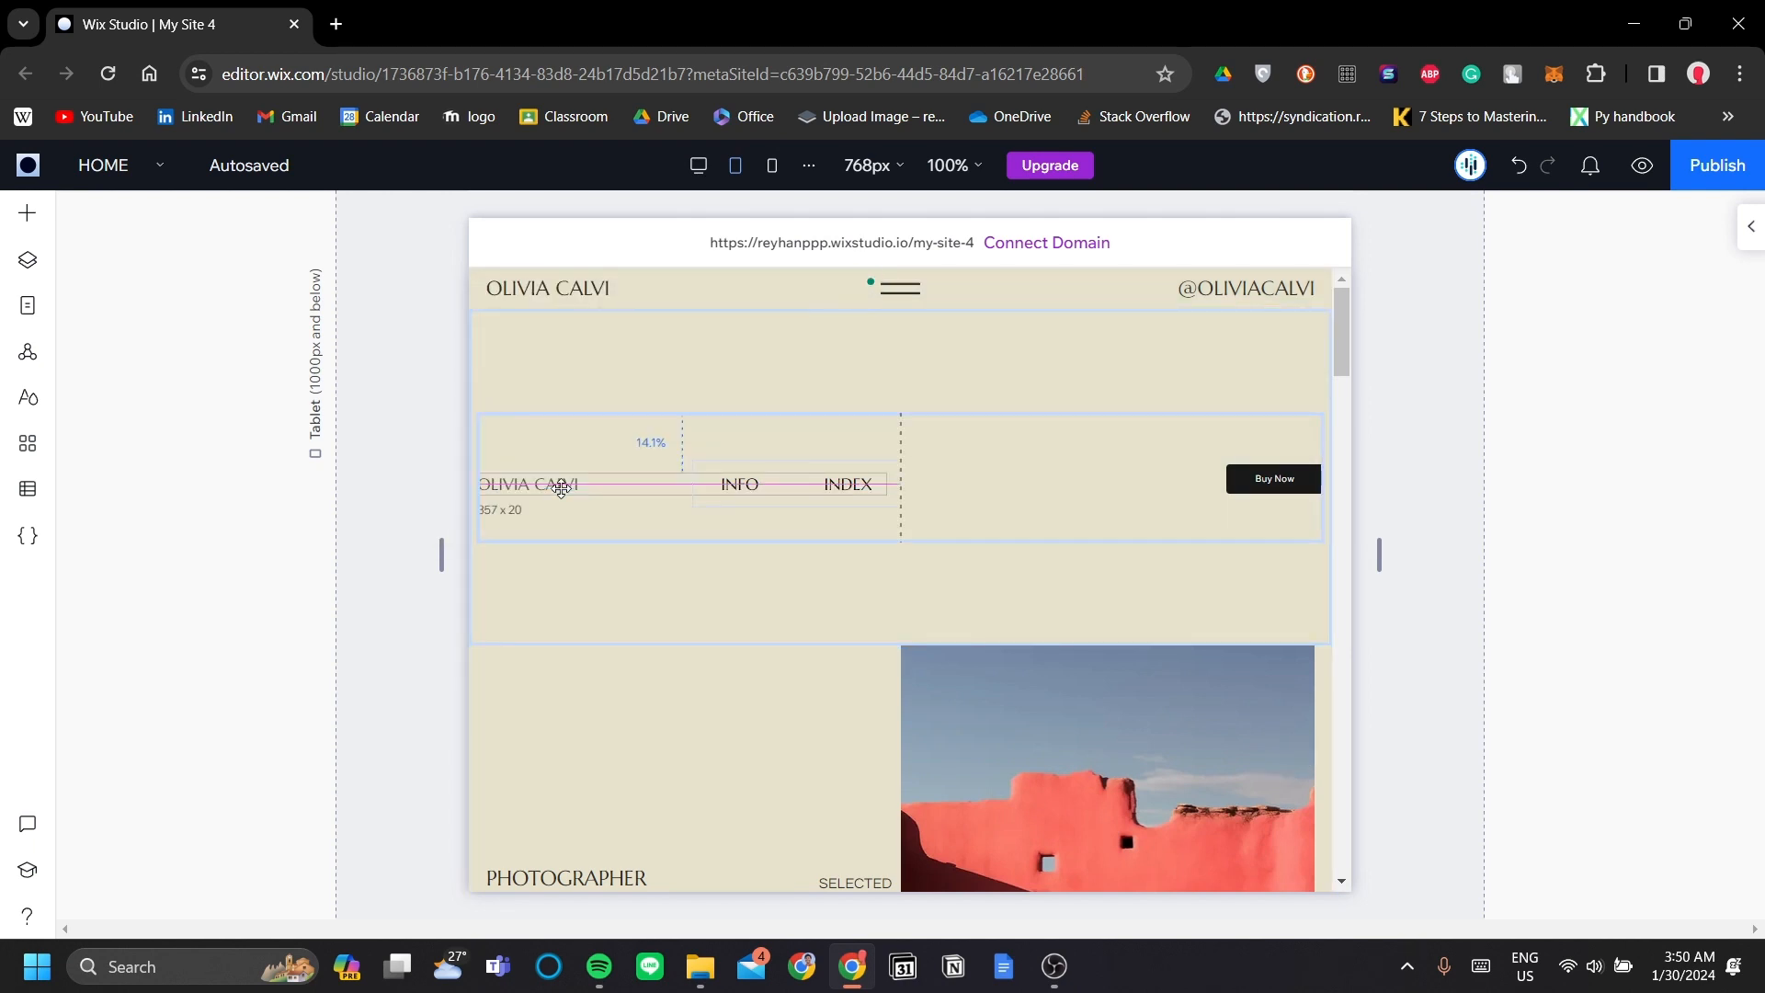
pyautogui.moveTo(1082, 535); pyautogui.dragTo(910, 304)
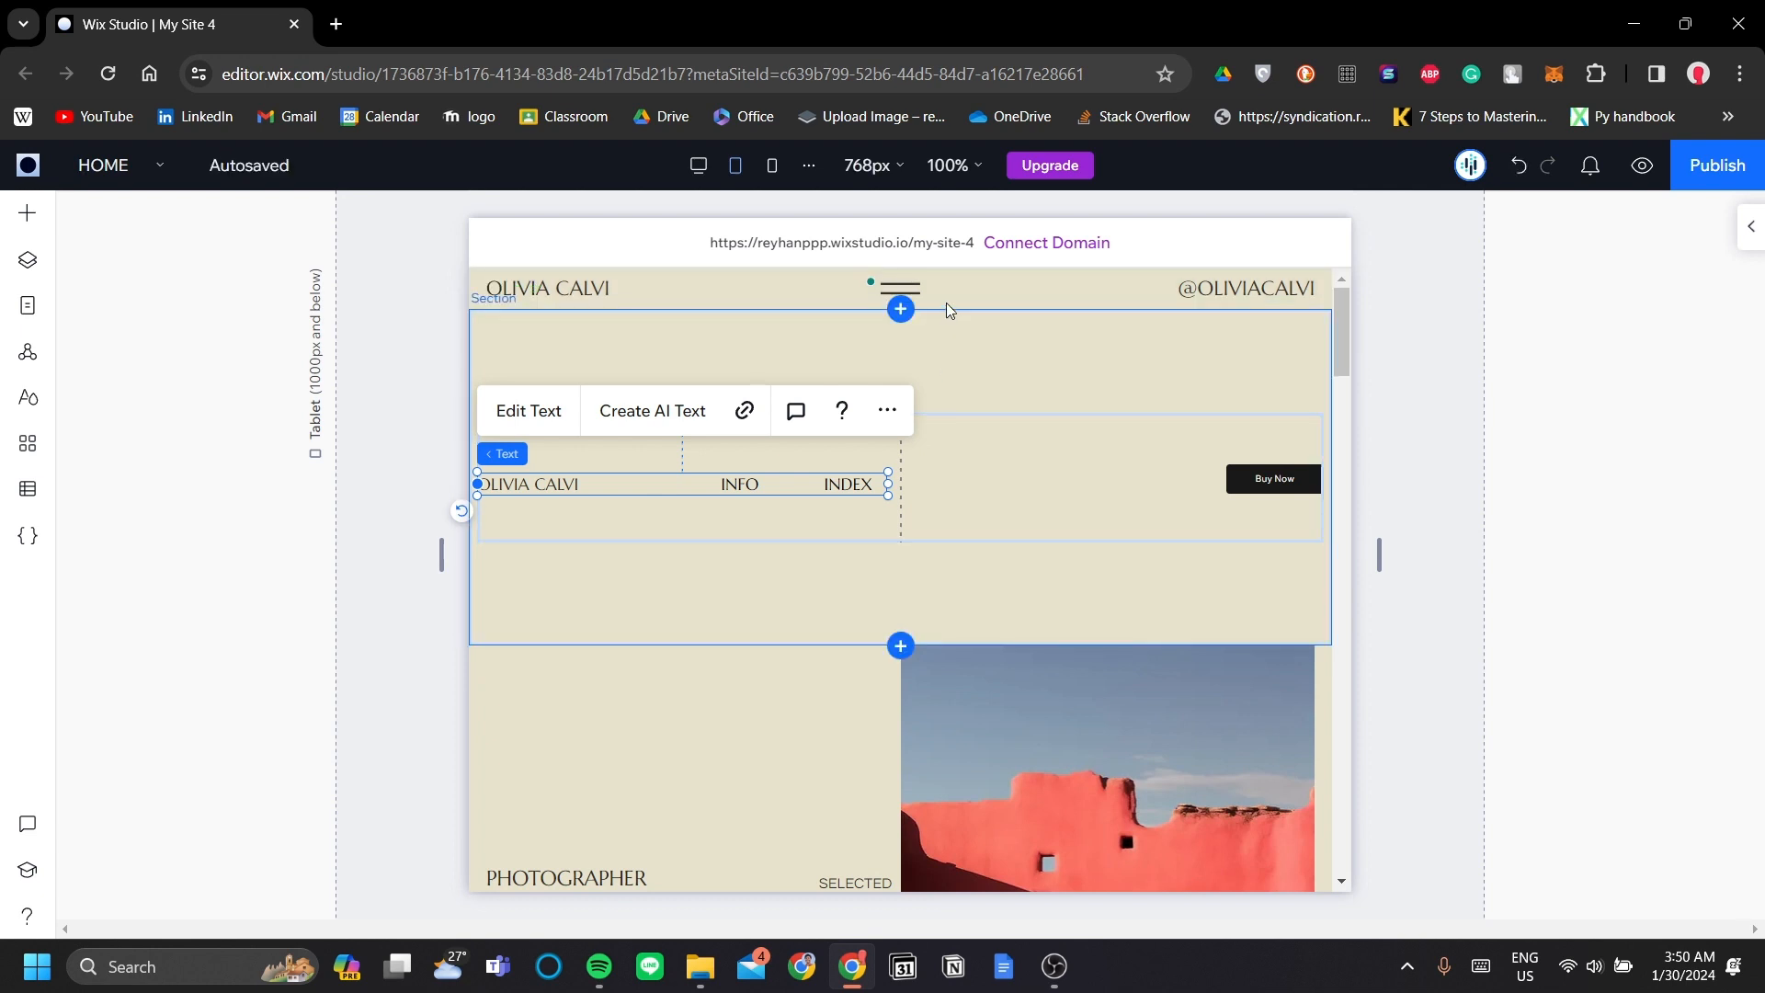
pyautogui.click(1379, 493)
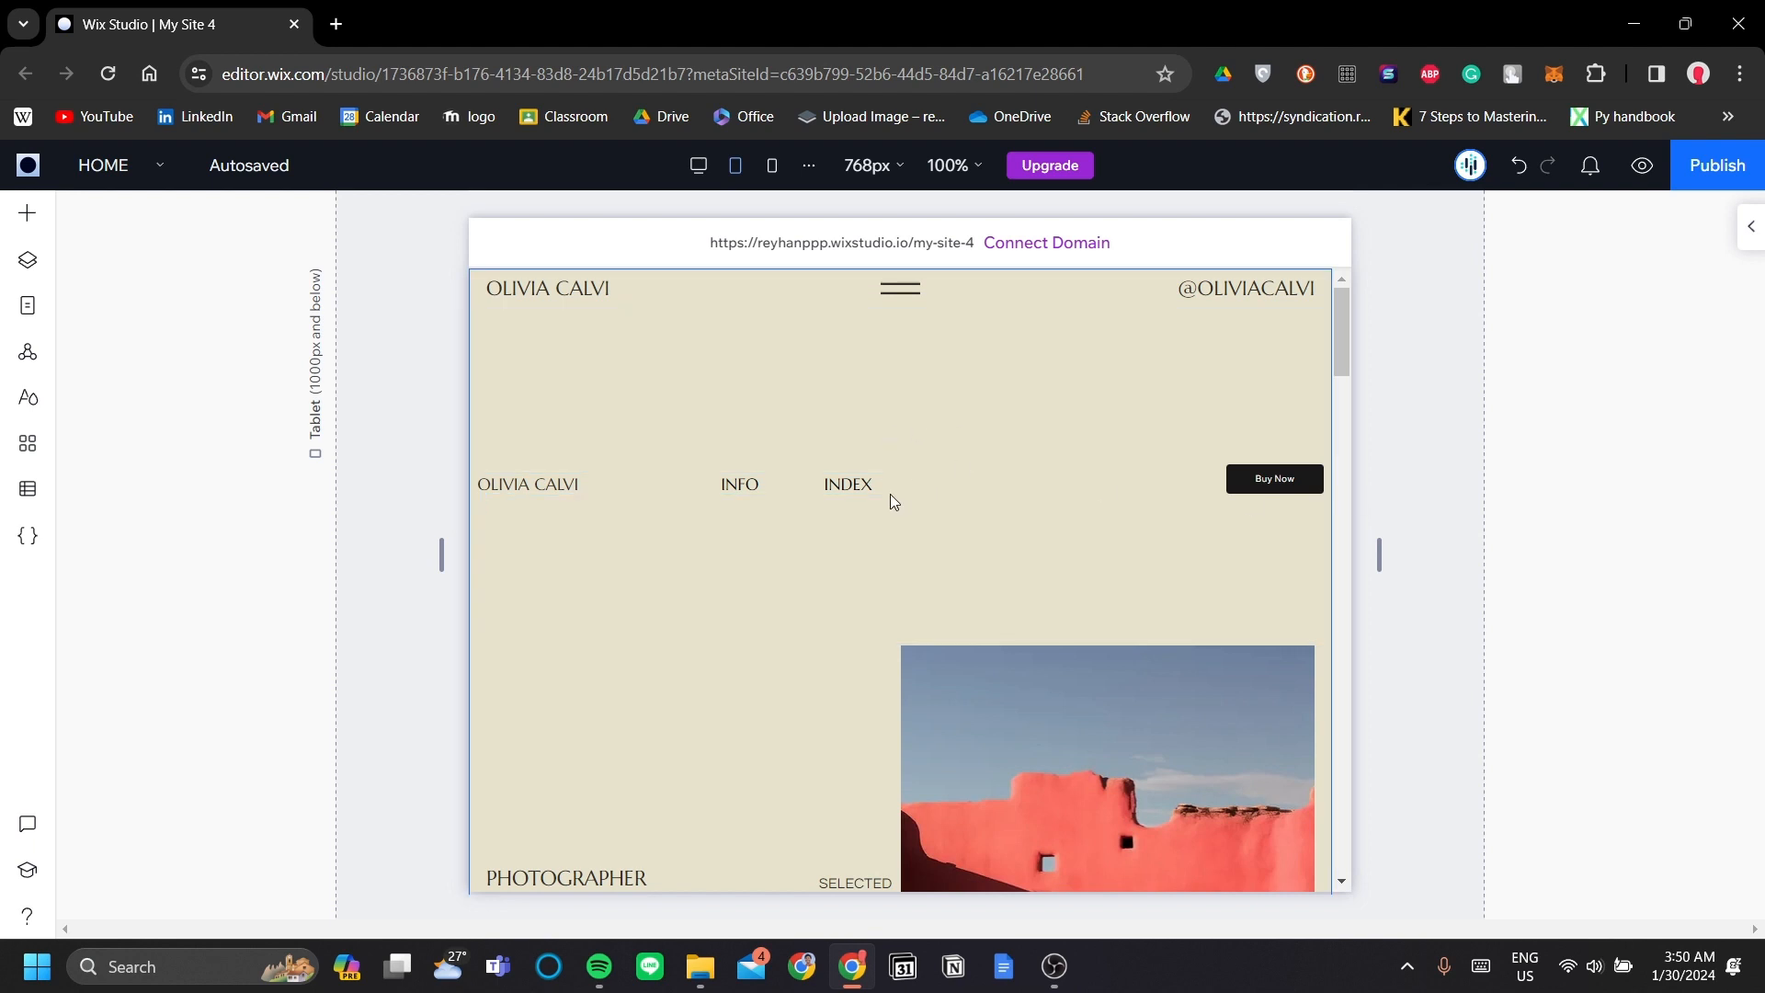
# - Place the first plain hamburger menu from Menu & Search into the tablet row right of INDEX
pyautogui.click(40, 223)
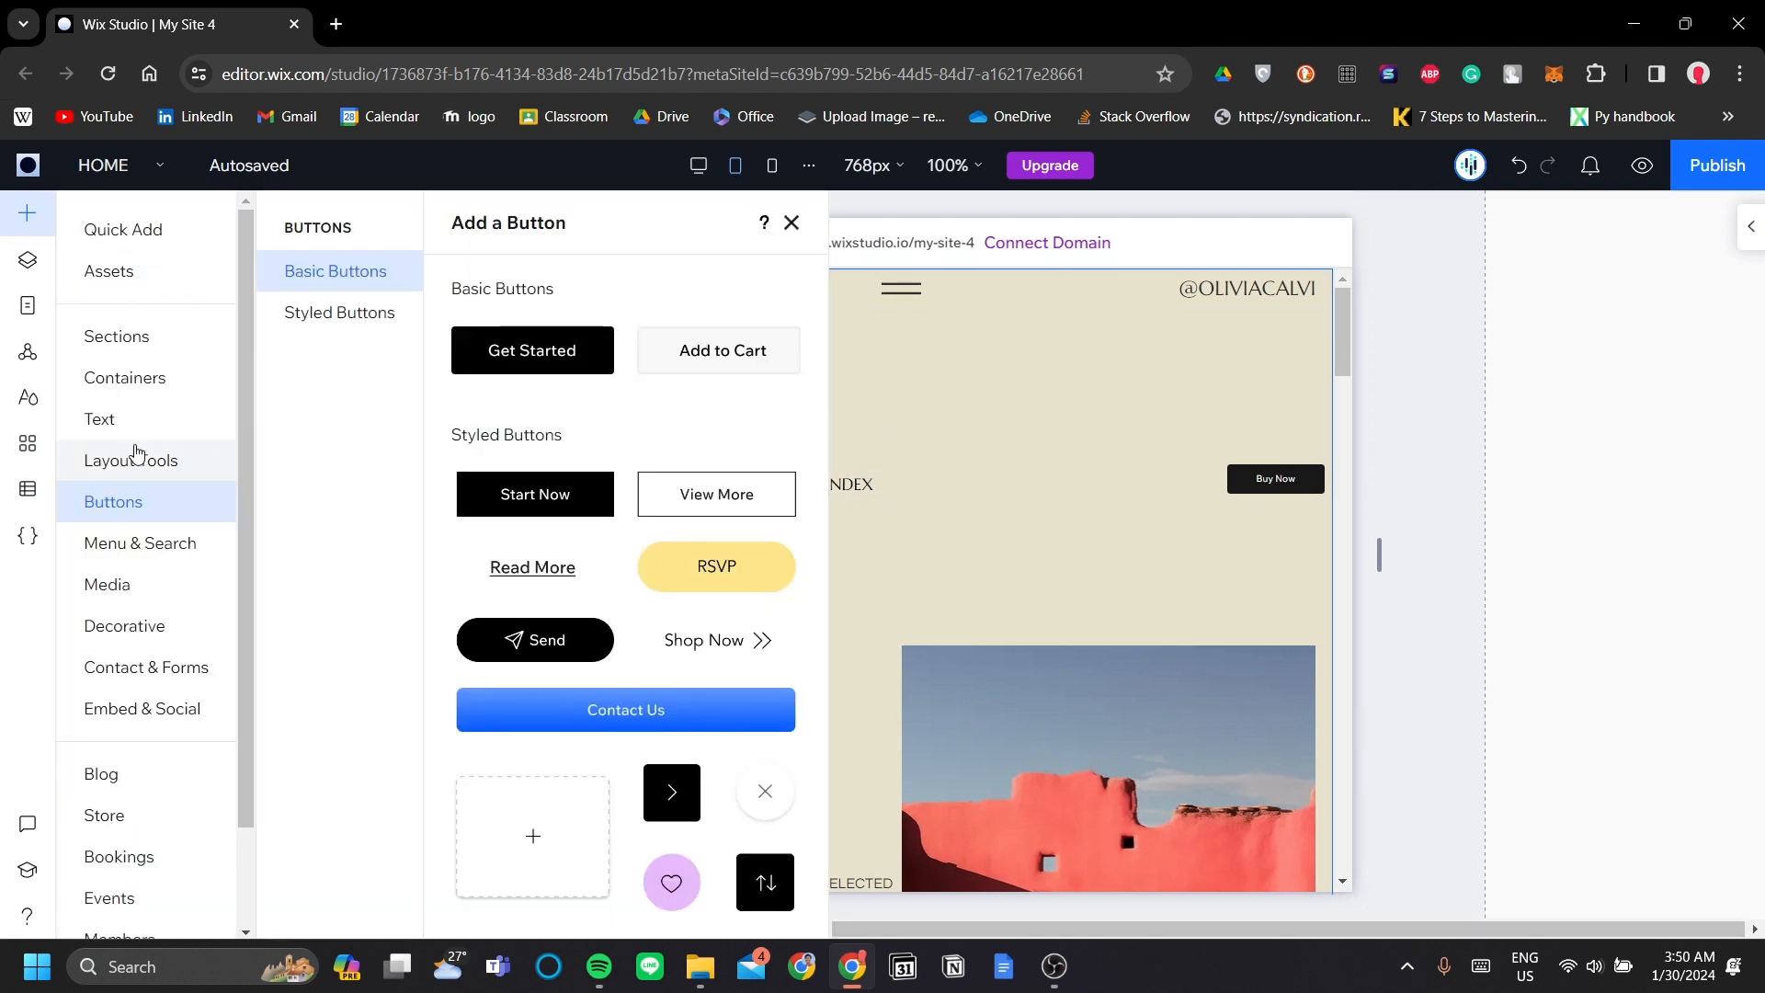
pyautogui.scroll(-1, 184, 514)
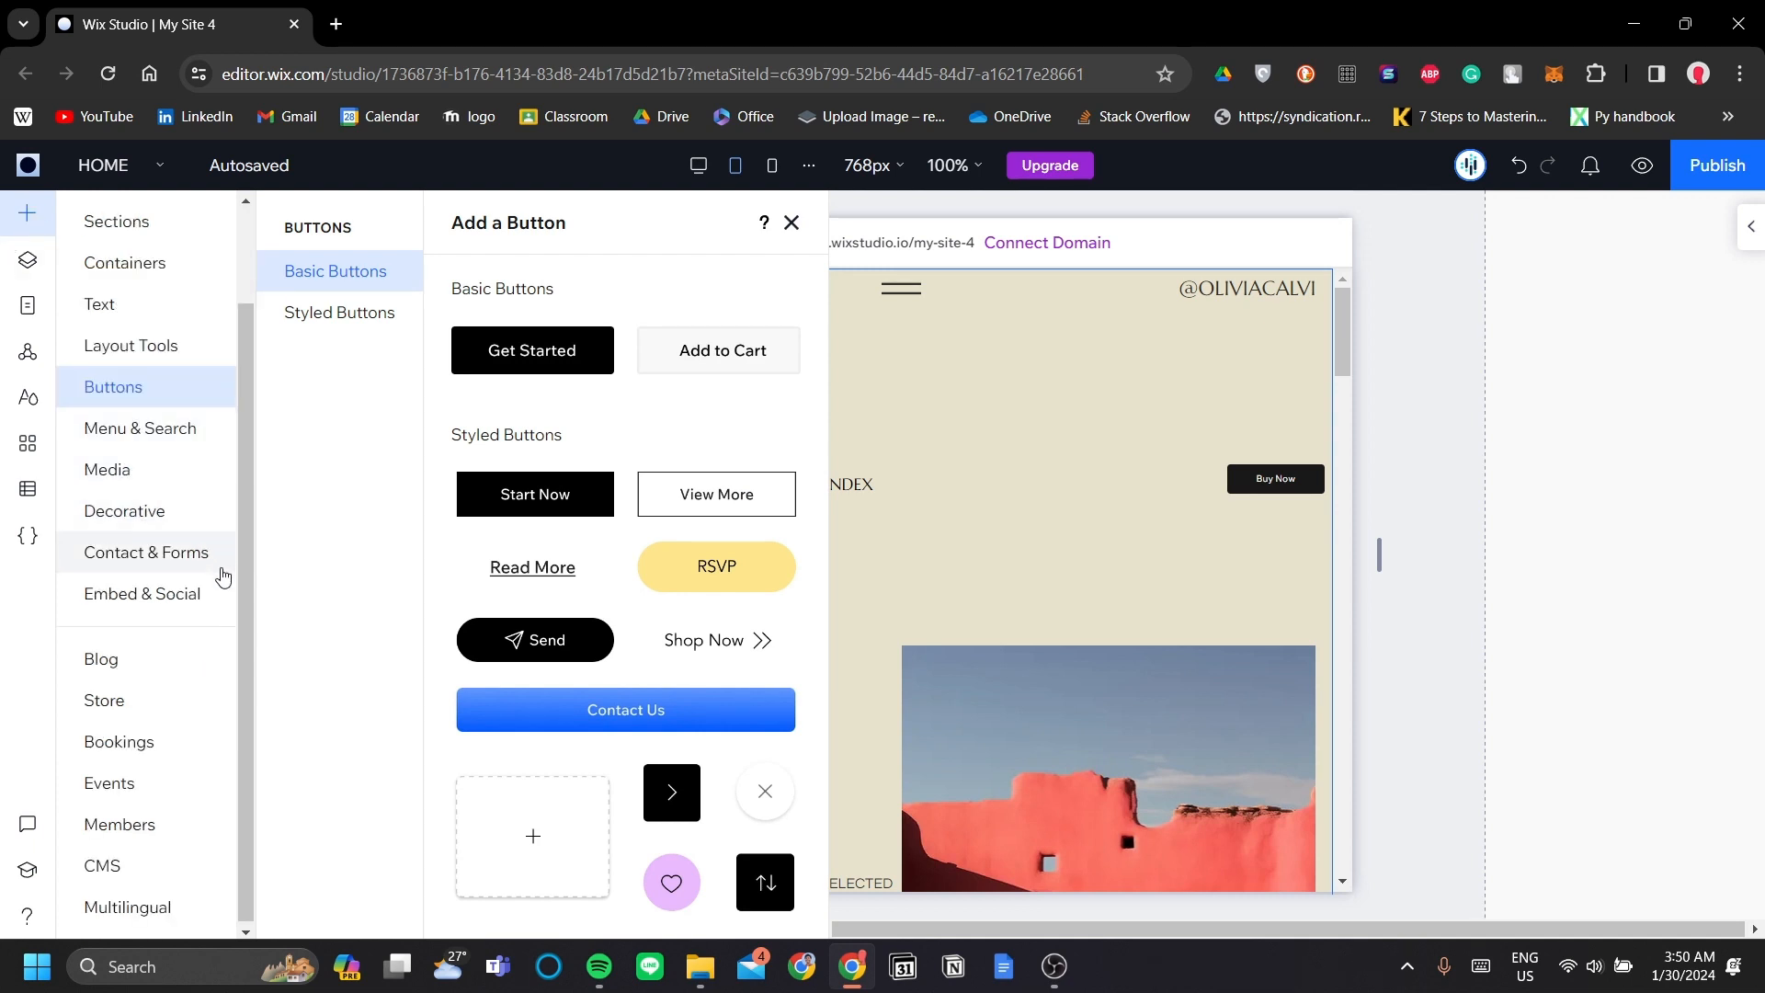
pyautogui.click(168, 443)
pyautogui.click(338, 407)
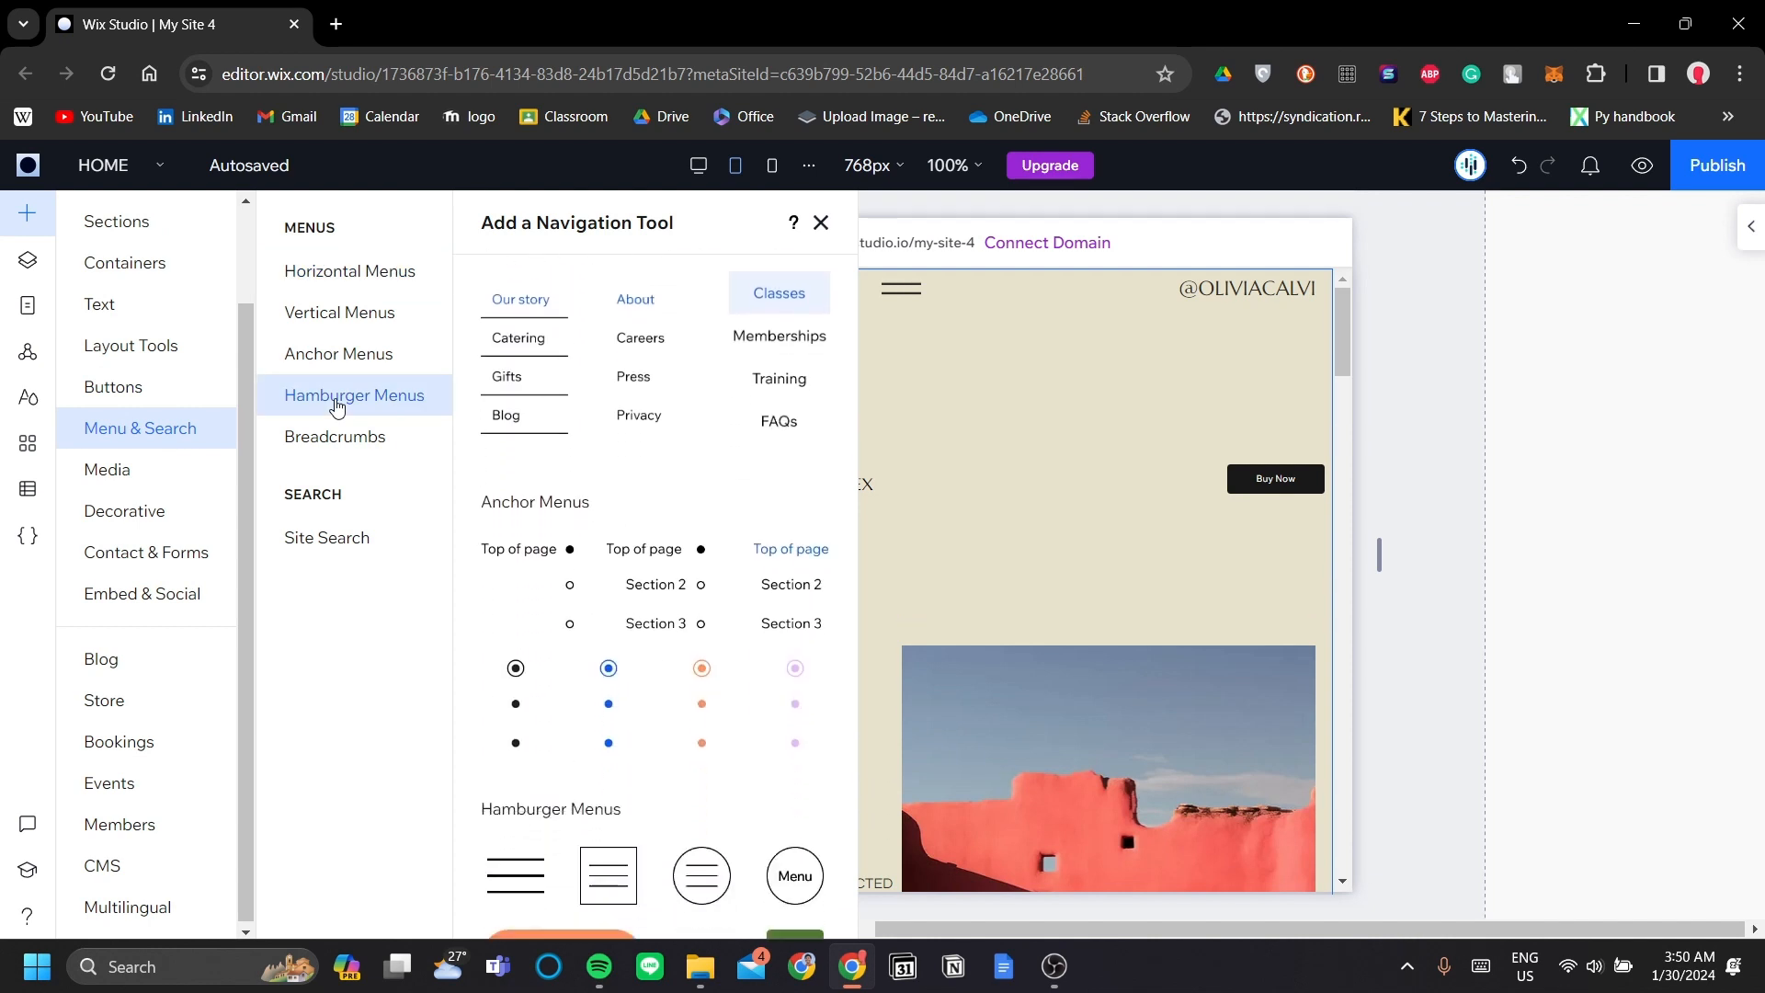
pyautogui.scroll(-3, 658, 410)
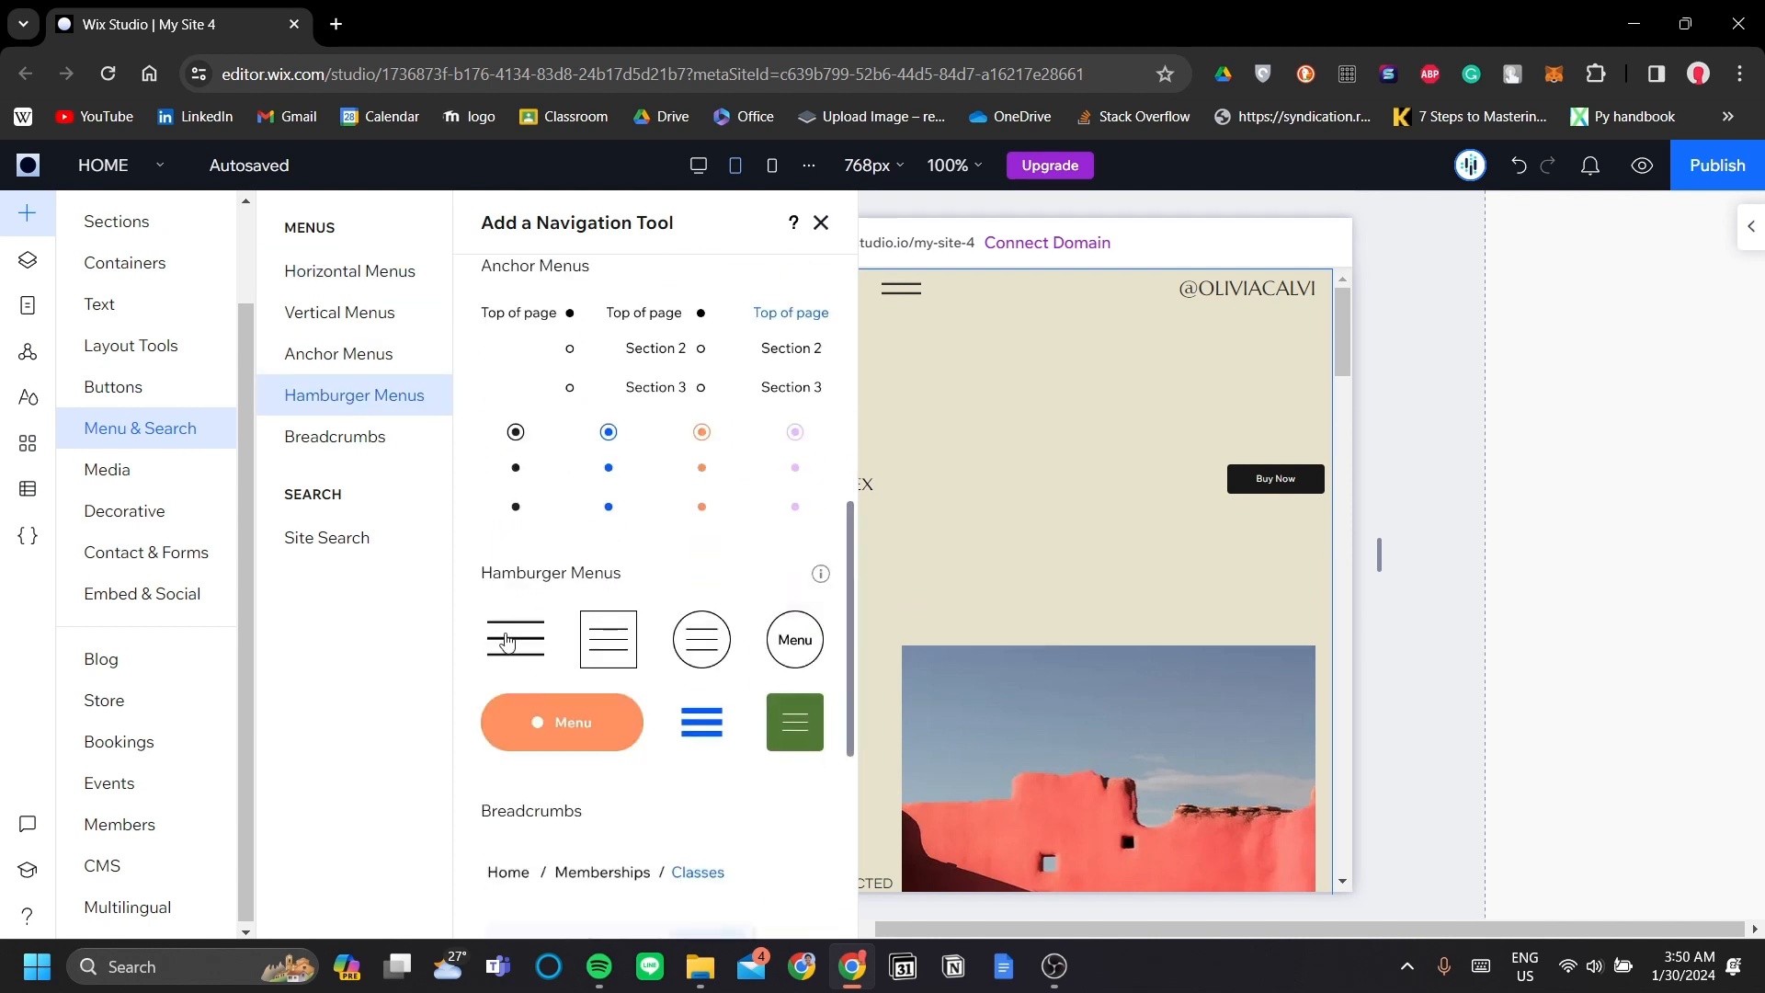
pyautogui.moveTo(516, 644); pyautogui.dragTo(902, 478)
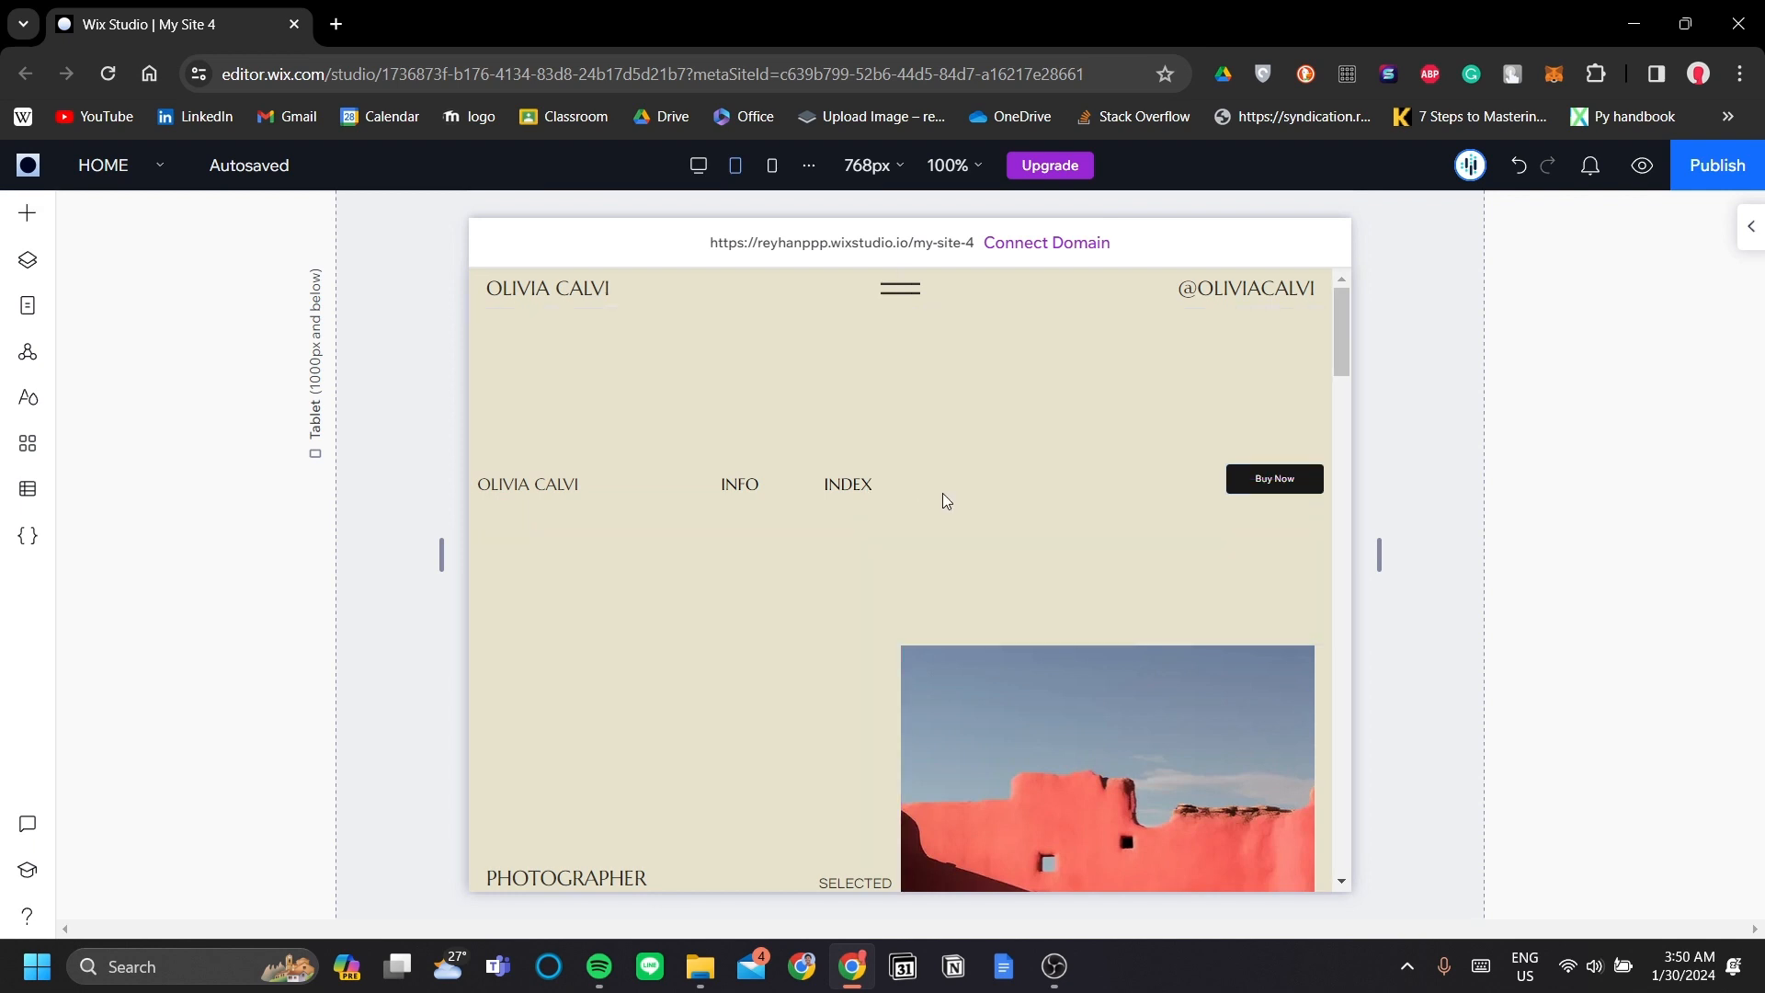
pyautogui.click(910, 479)
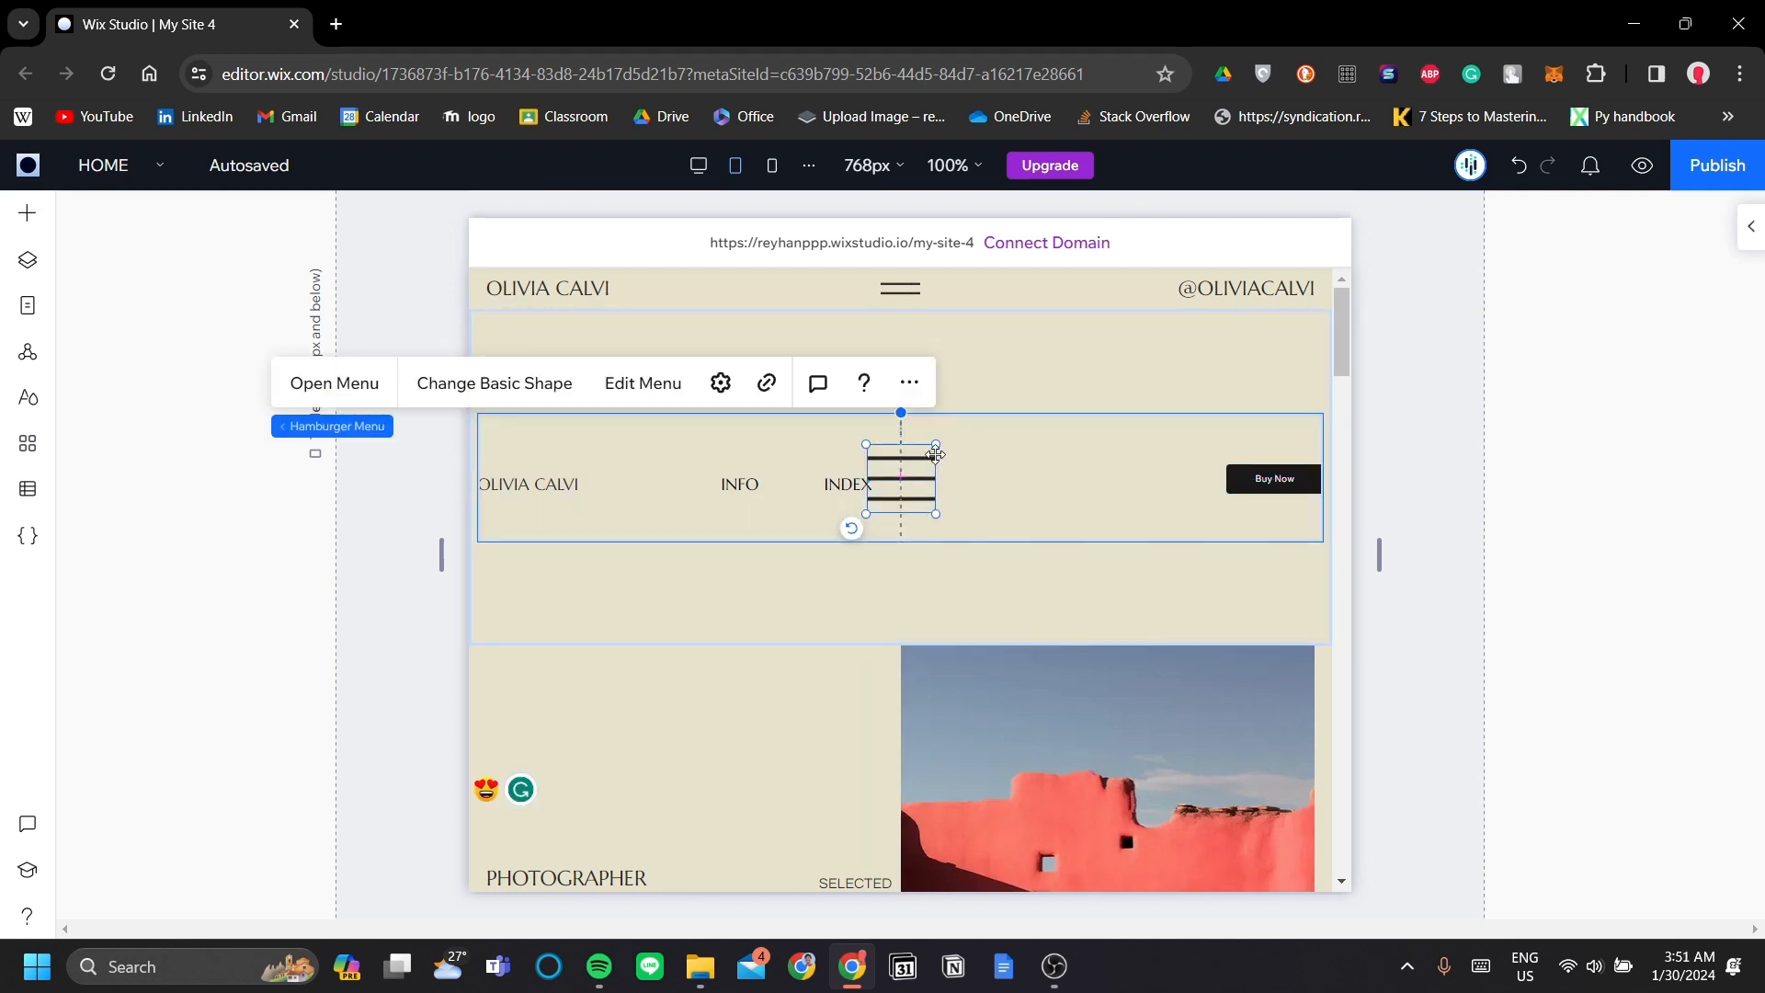
# - Centre the hamburger icon and delete the INFO/INDEX menu from all breakpoints
pyautogui.moveTo(934, 466)
pyautogui.mouseDown()
pyautogui.moveTo(899, 506)
pyautogui.moveTo(901, 478)
pyautogui.mouseUp()
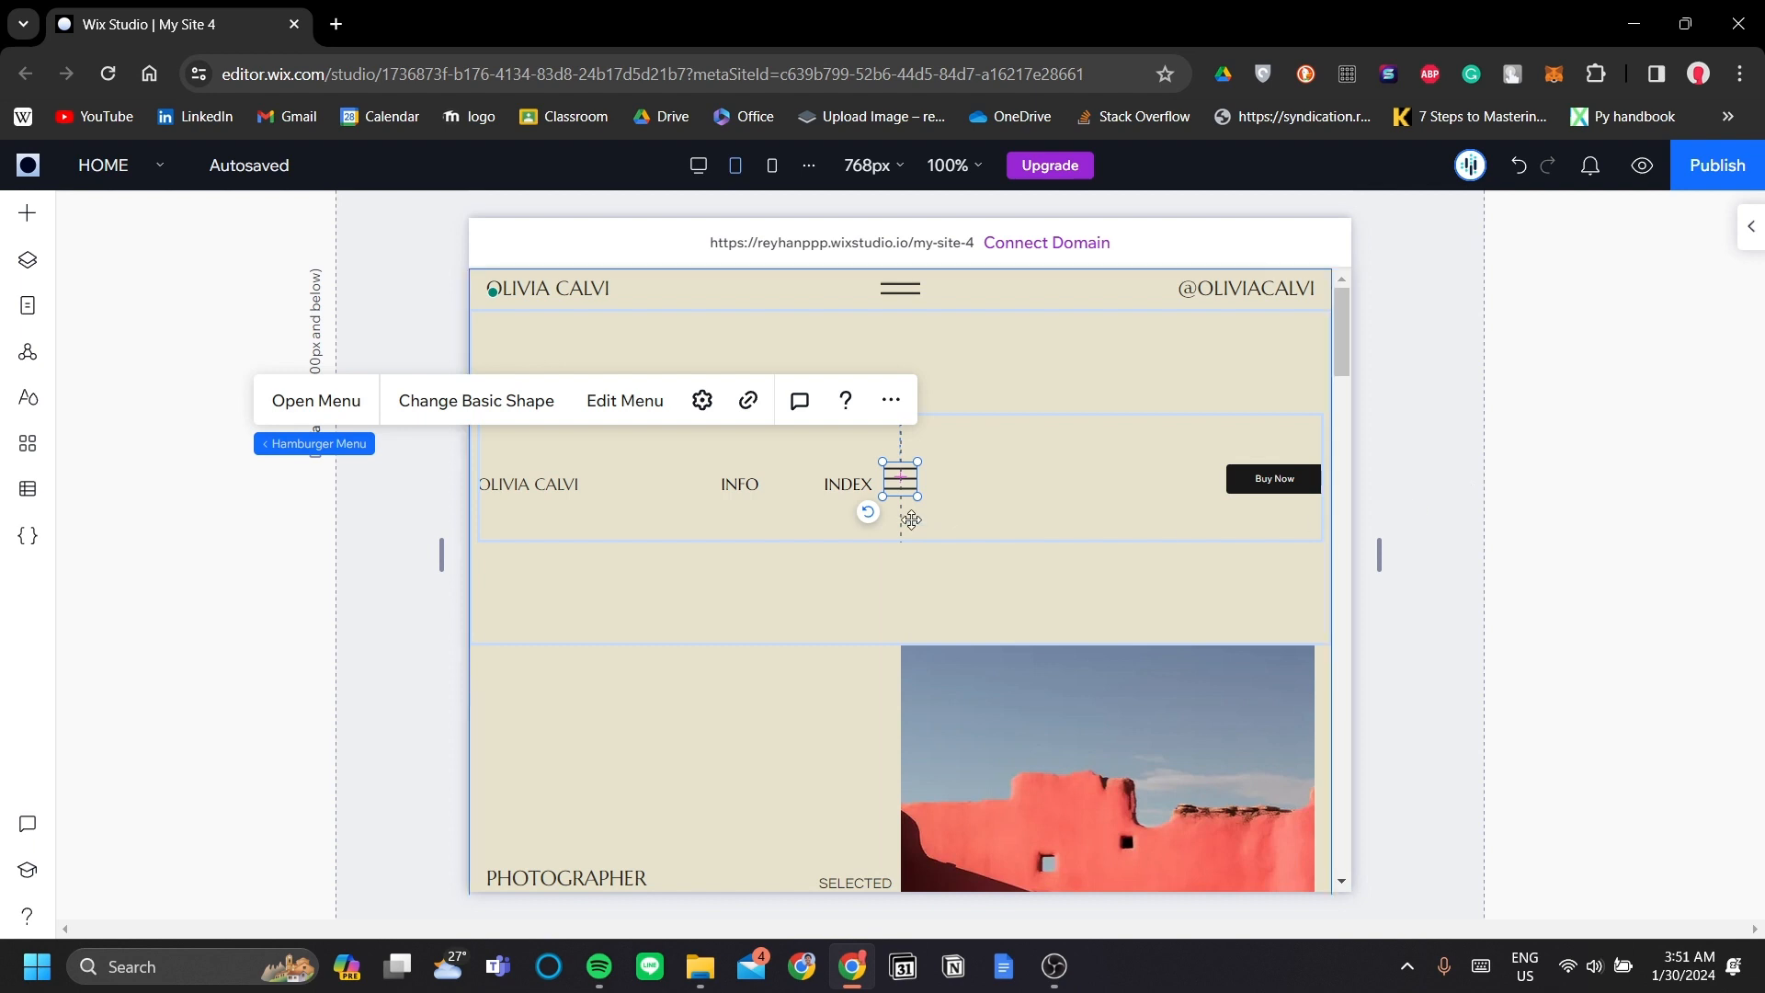
pyautogui.click(859, 488)
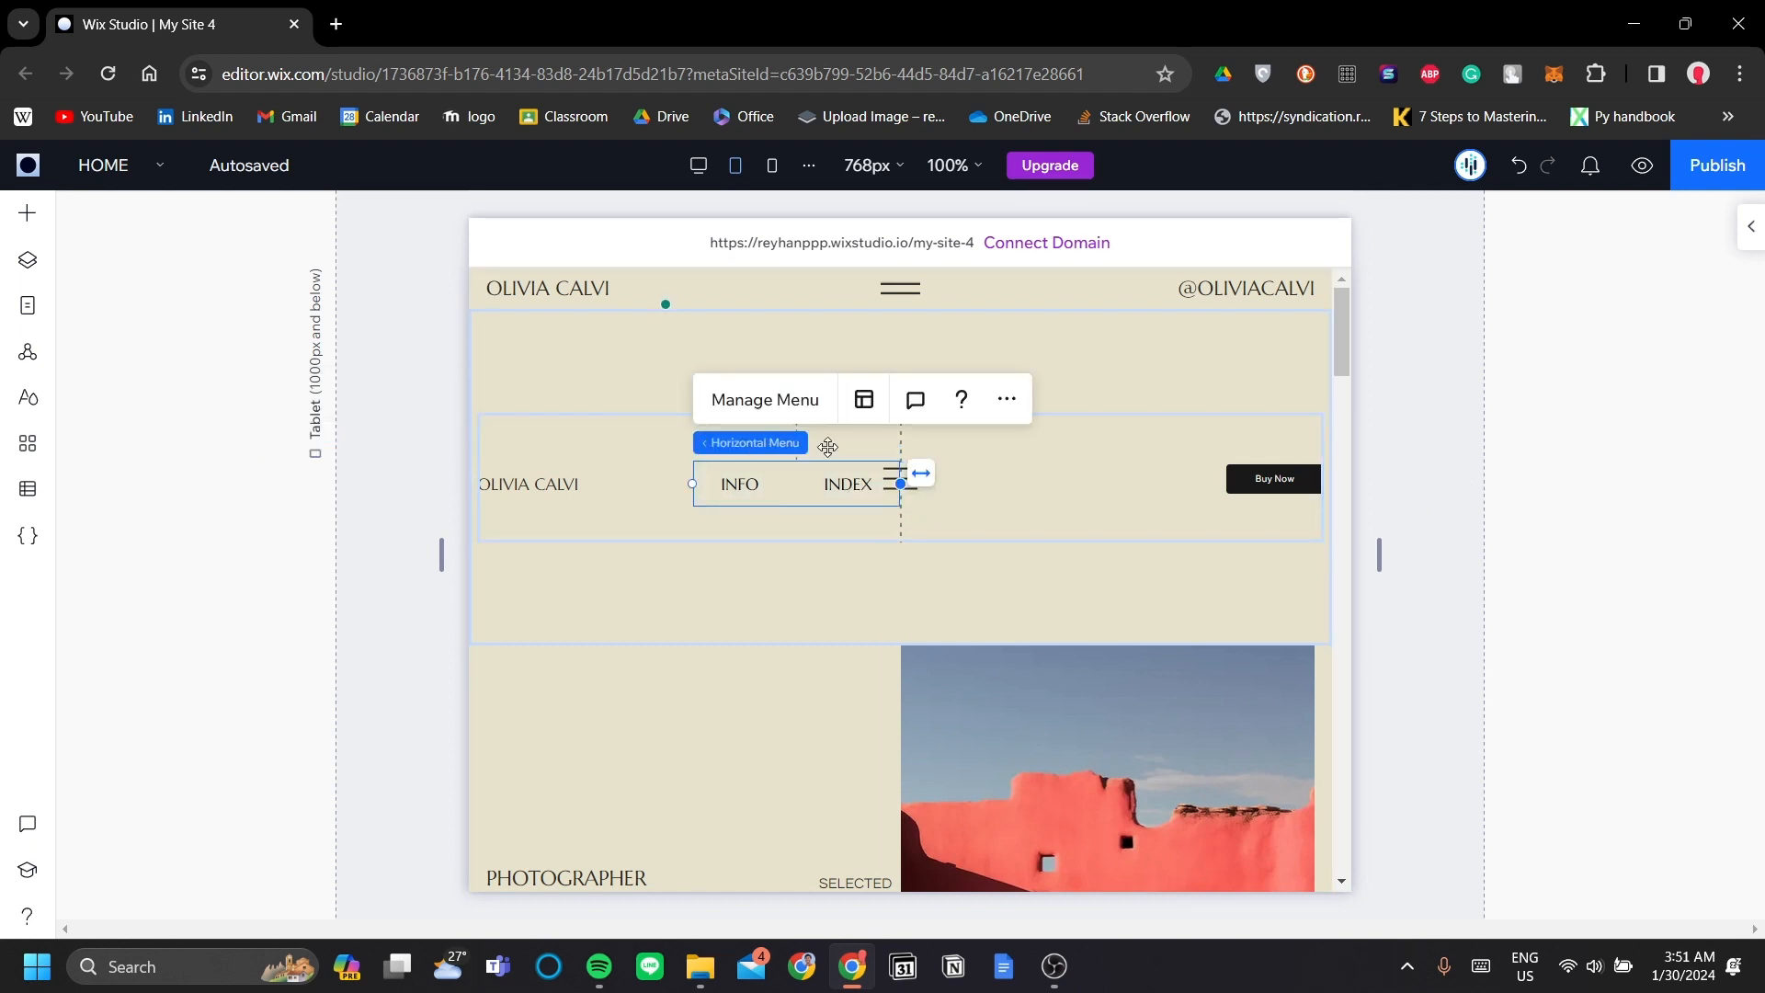
pyautogui.moveTo(866, 470); pyautogui.dragTo(843, 464)
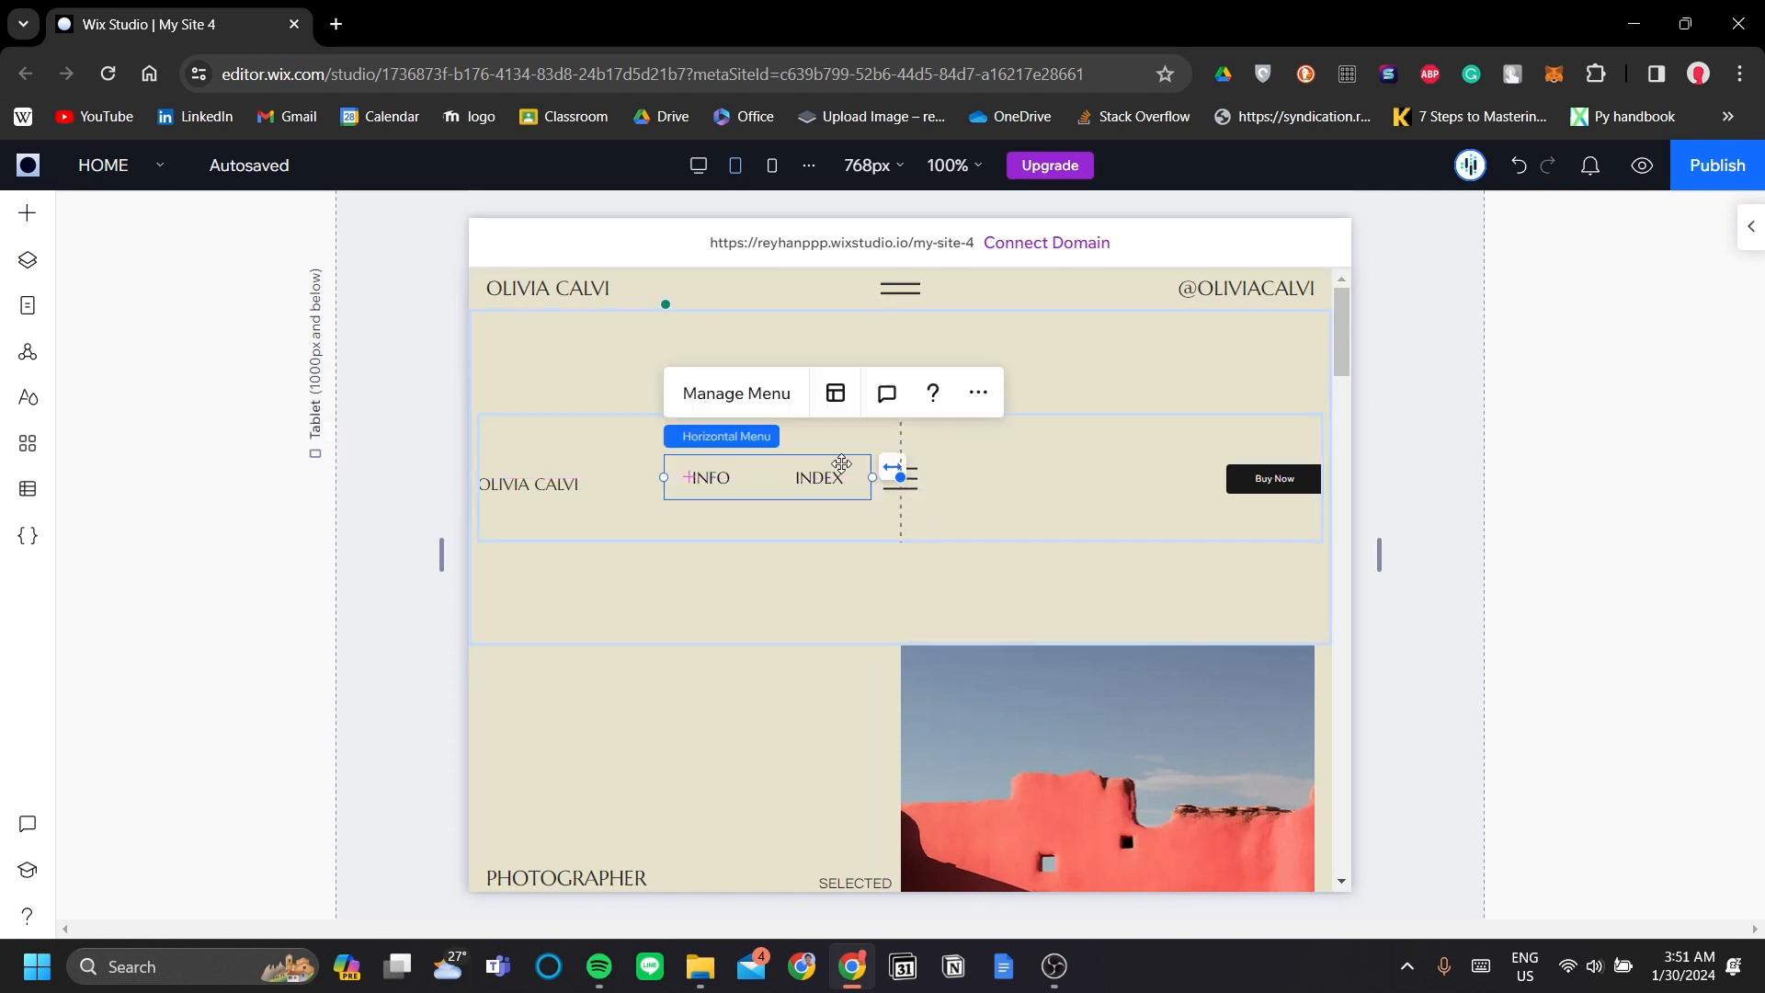
pyautogui.press('Delete')
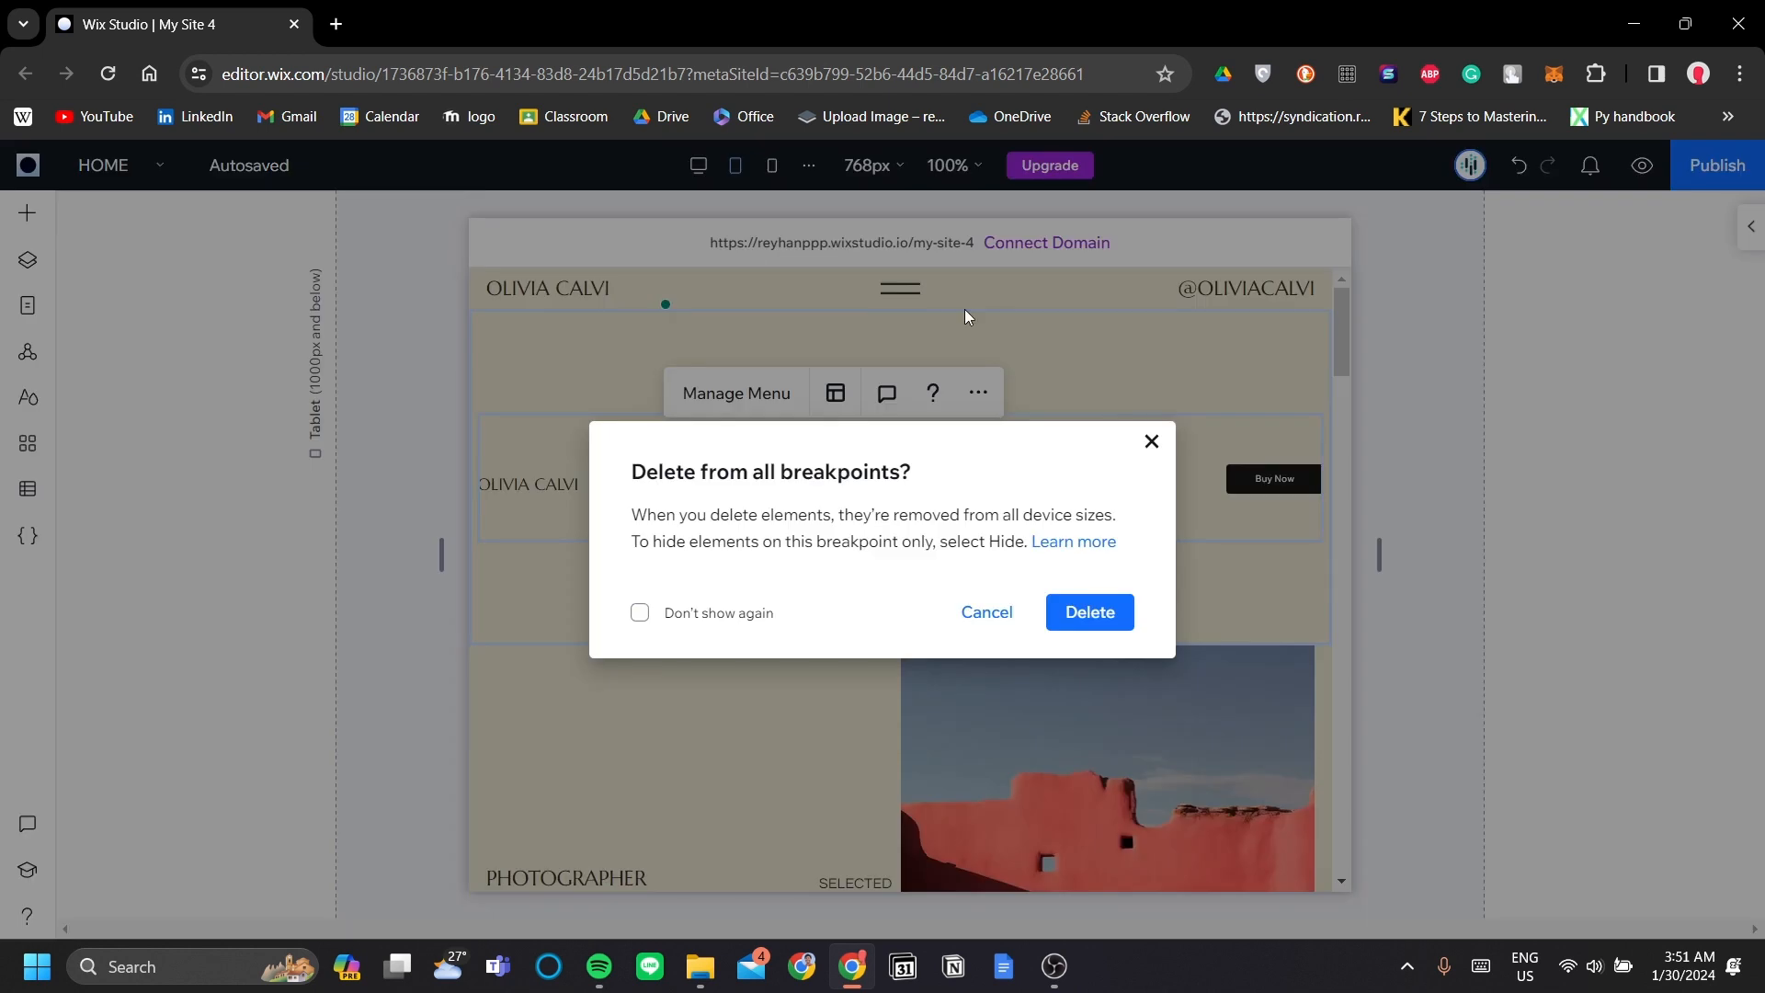
pyautogui.click(1093, 613)
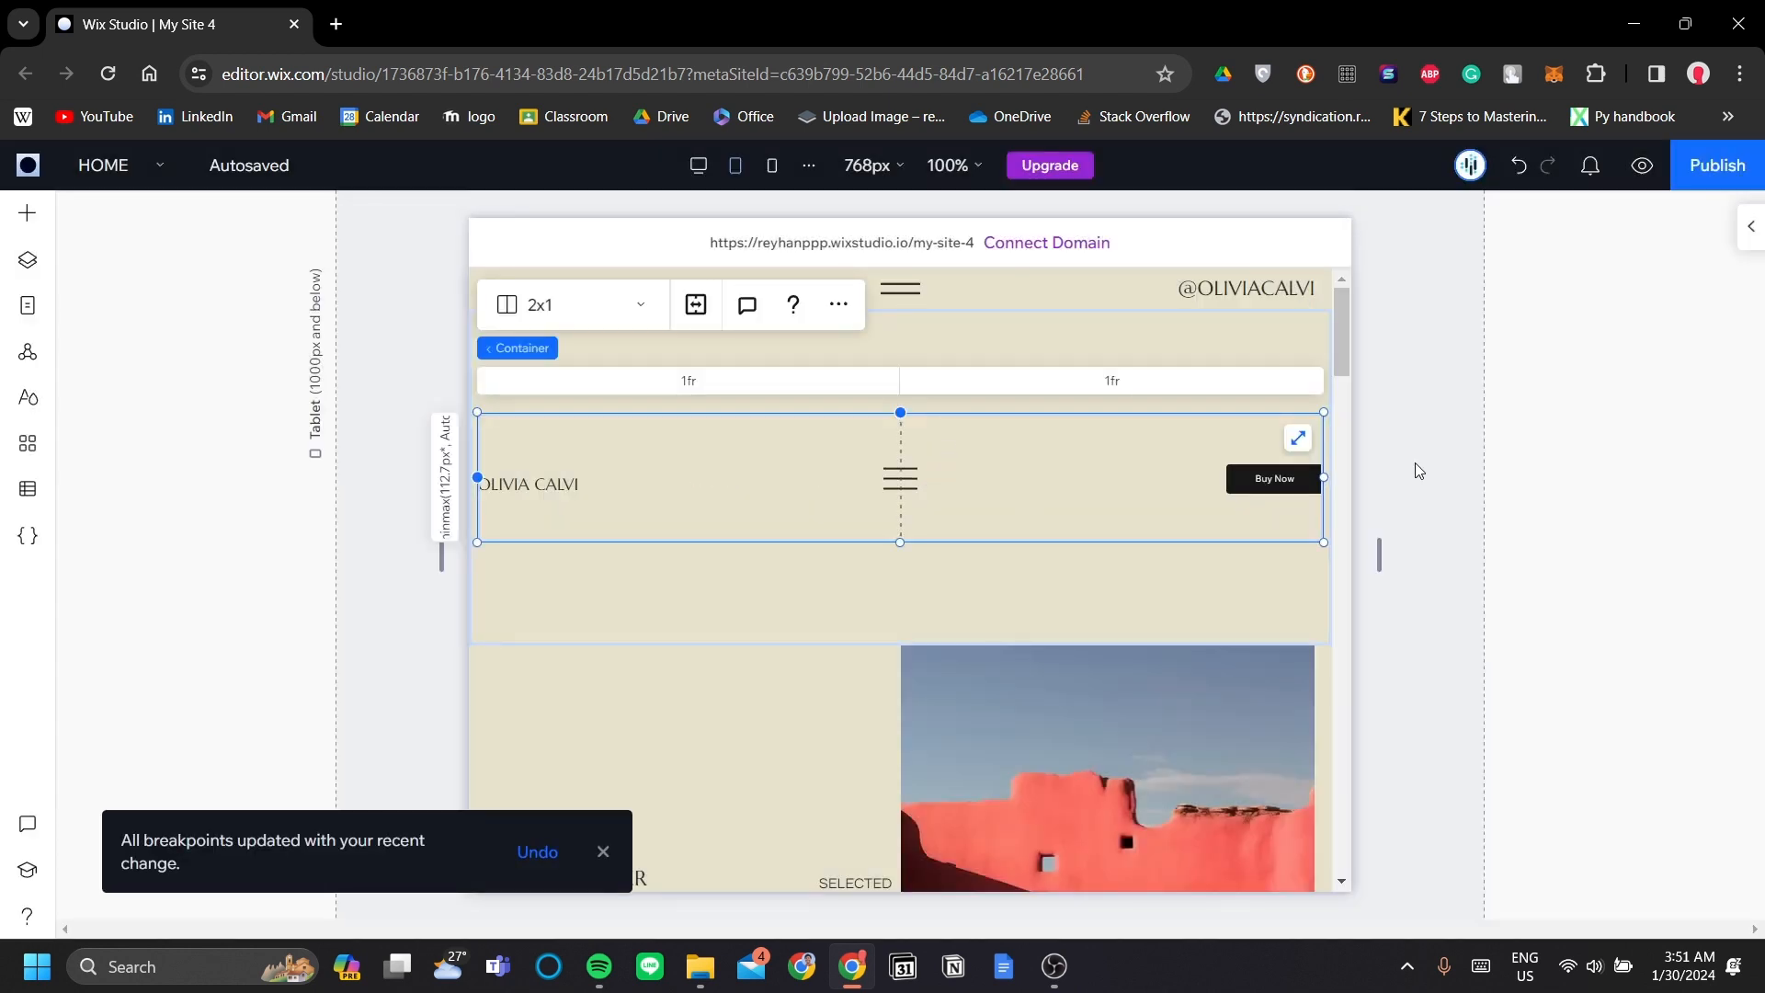
pyautogui.click(1230, 349)
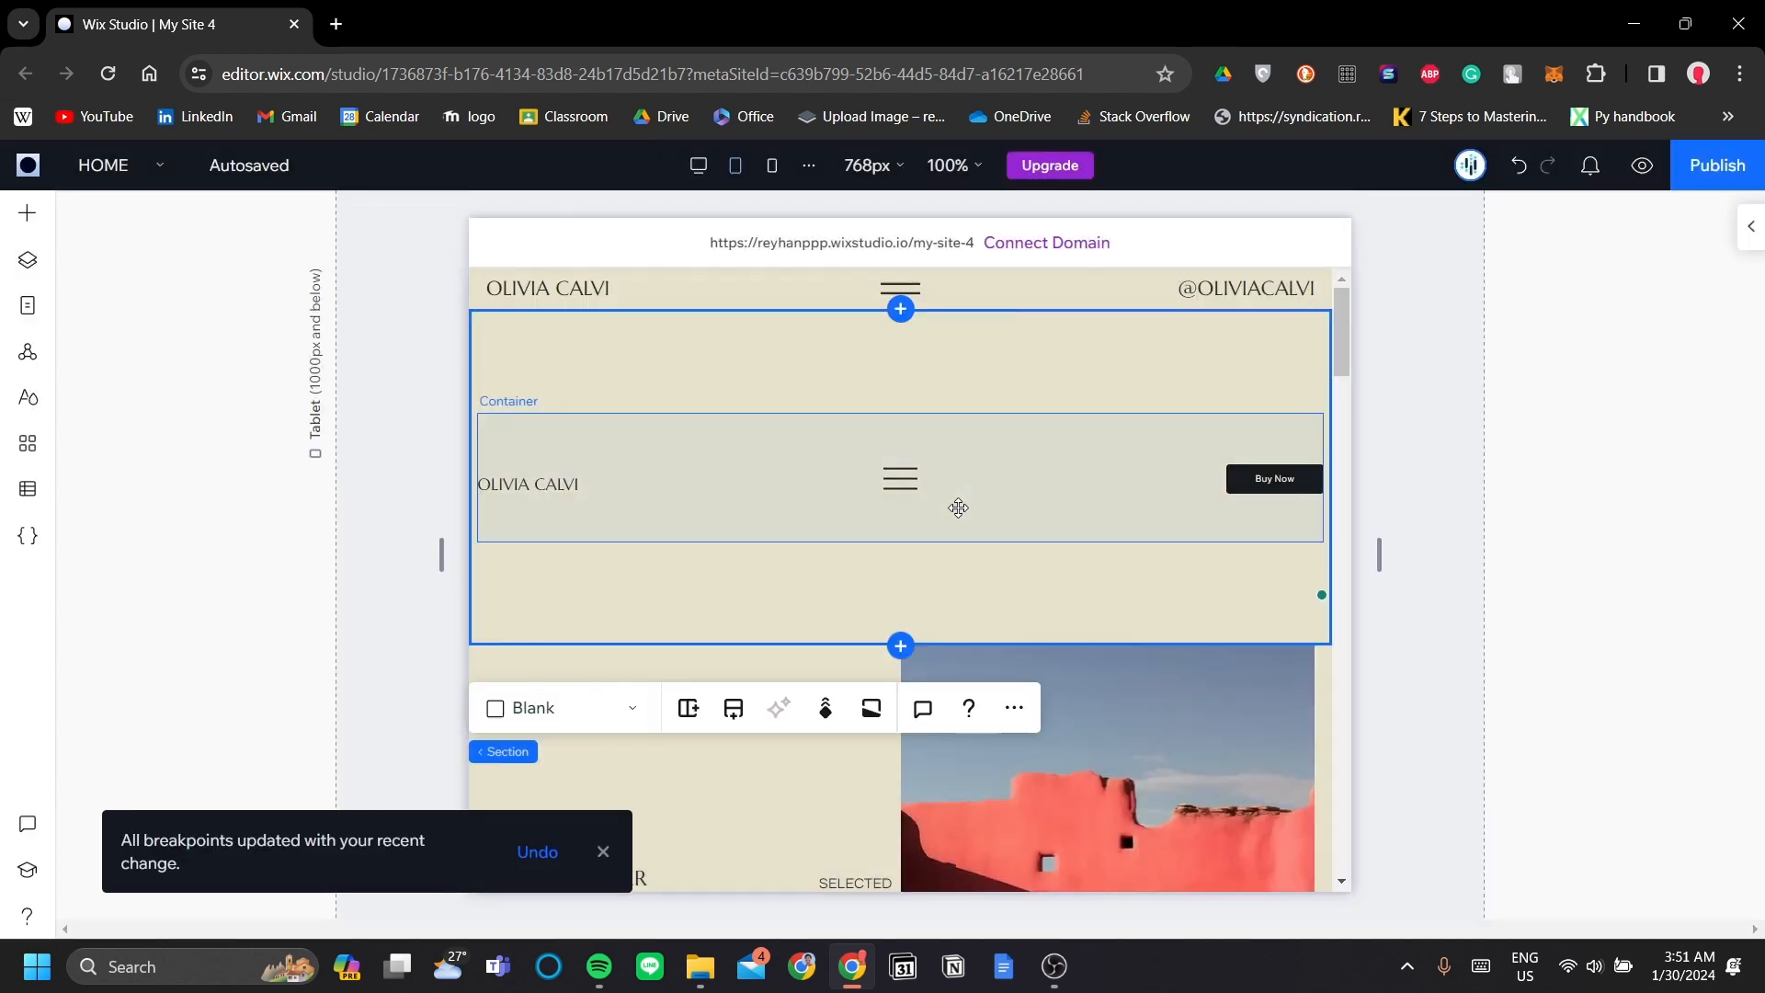
# - Open the tablet hamburger menu's panel and inspect its stack of menu items
pyautogui.click(910, 473)
pyautogui.click(905, 478)
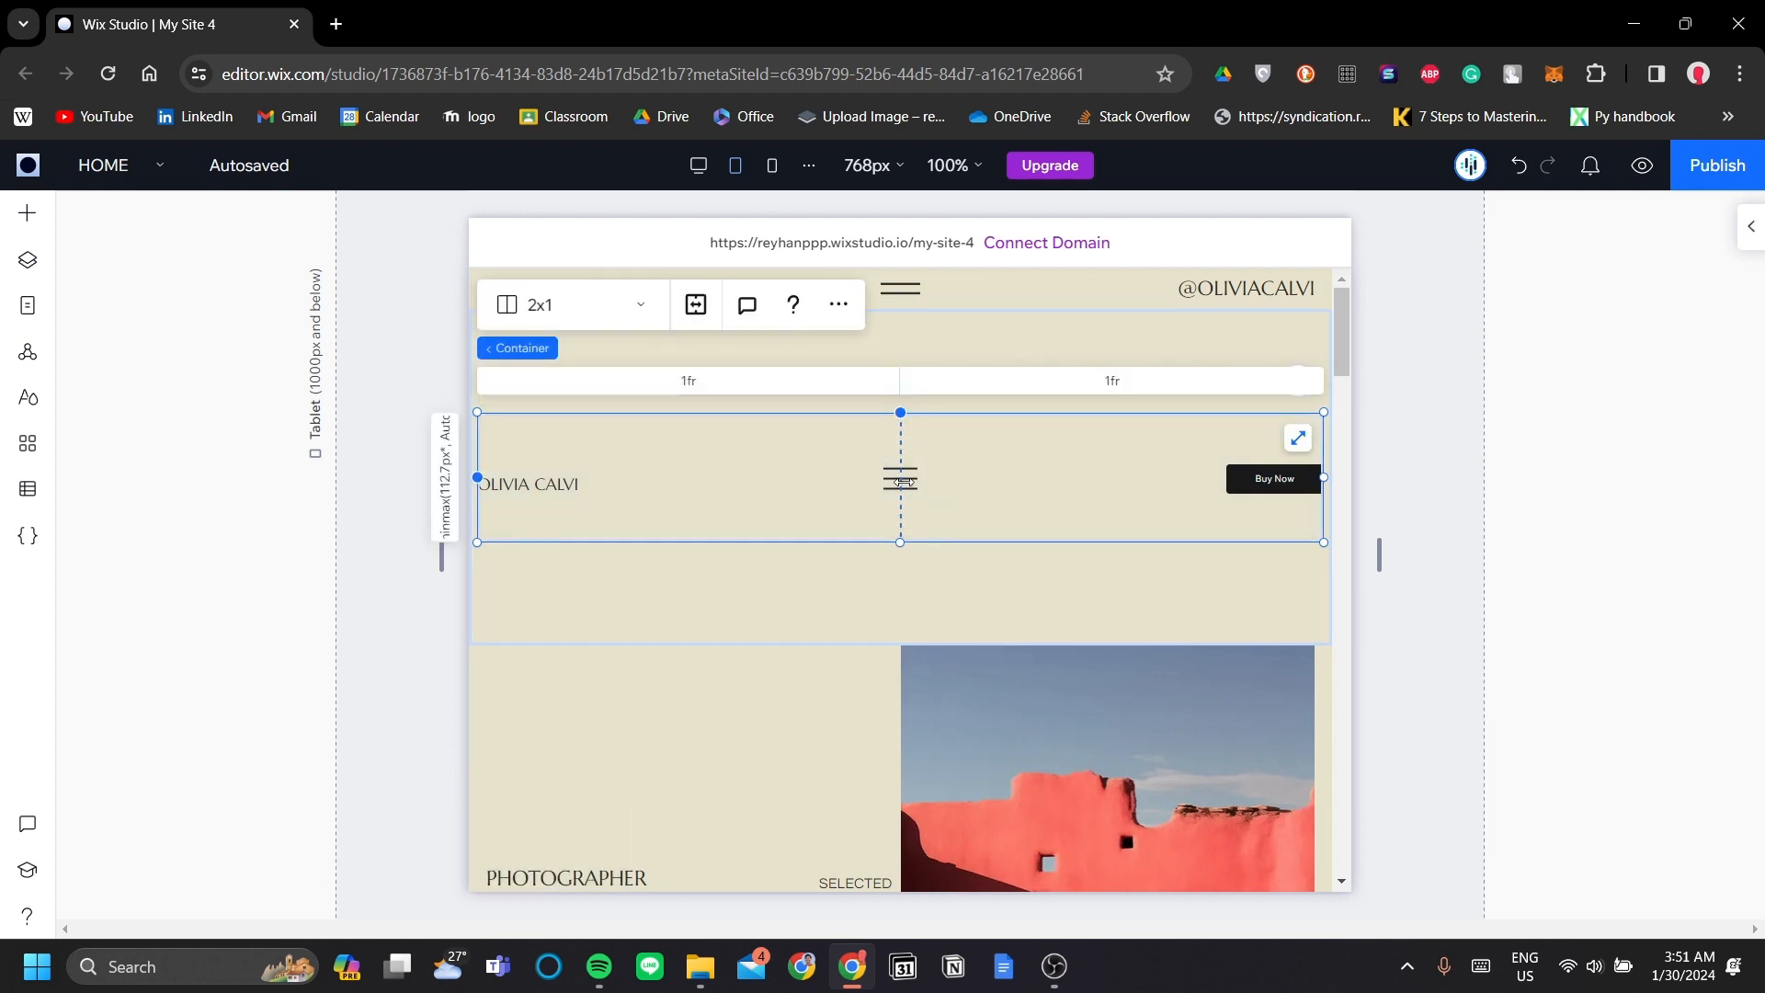
pyautogui.click(902, 480)
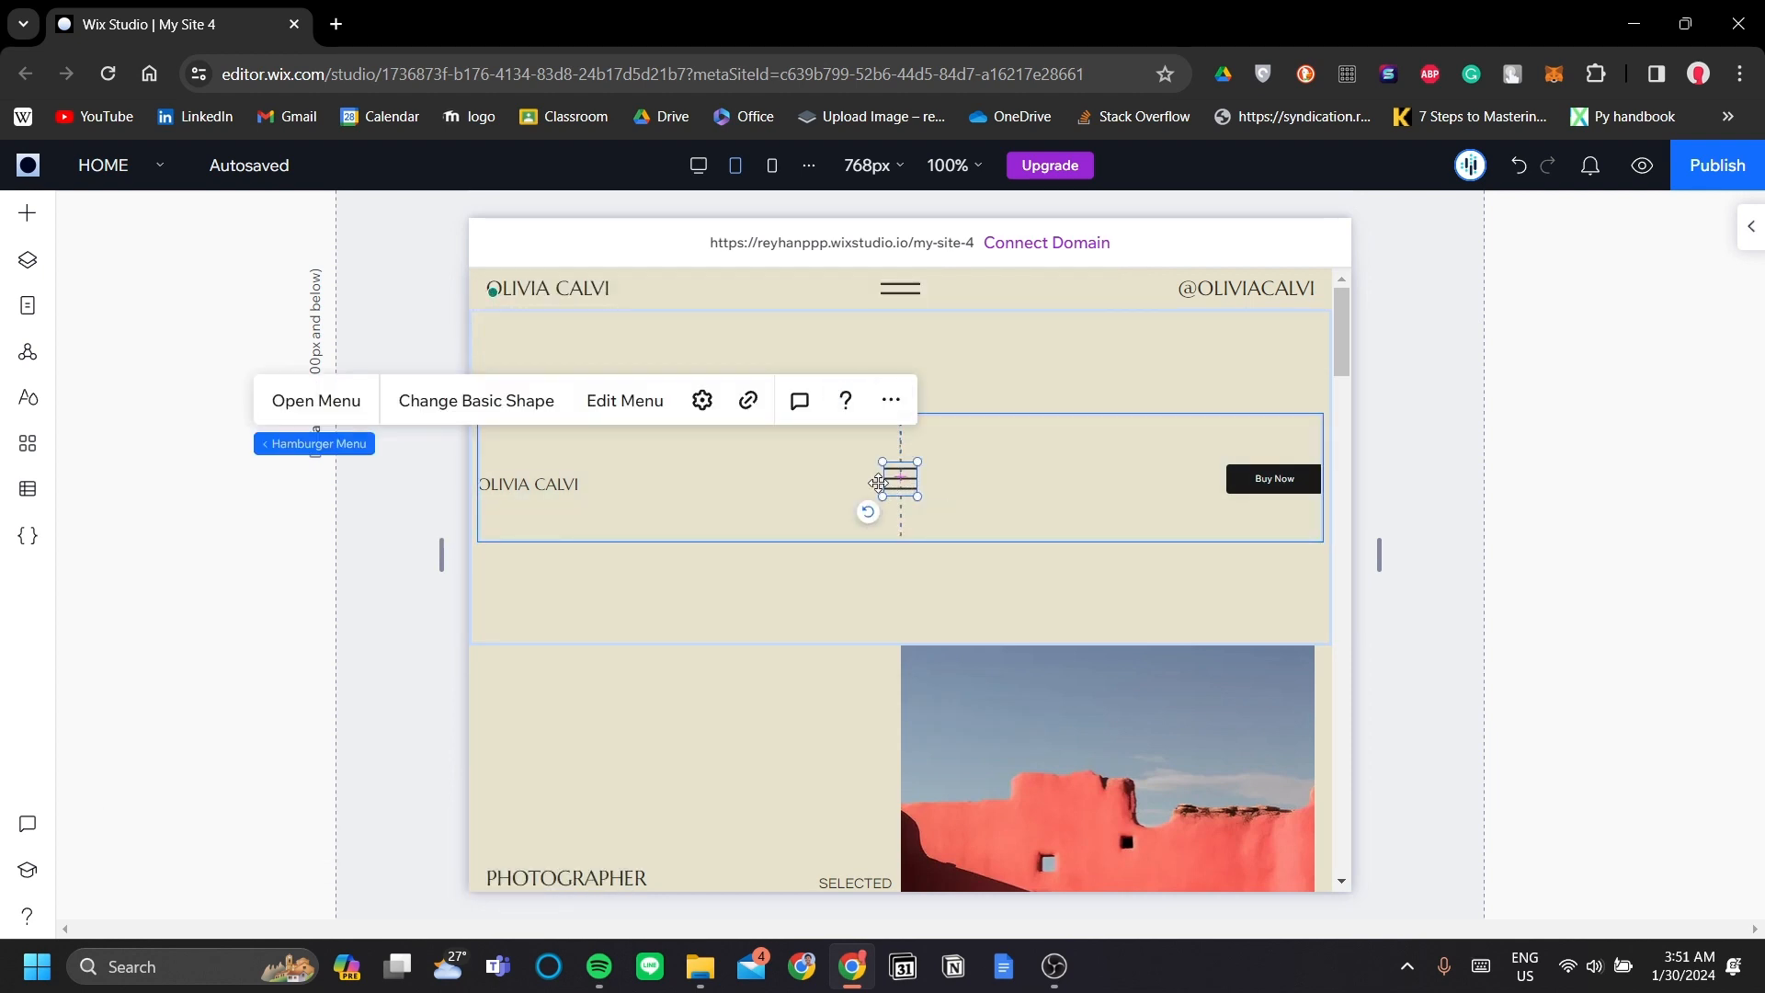
pyautogui.click(313, 402)
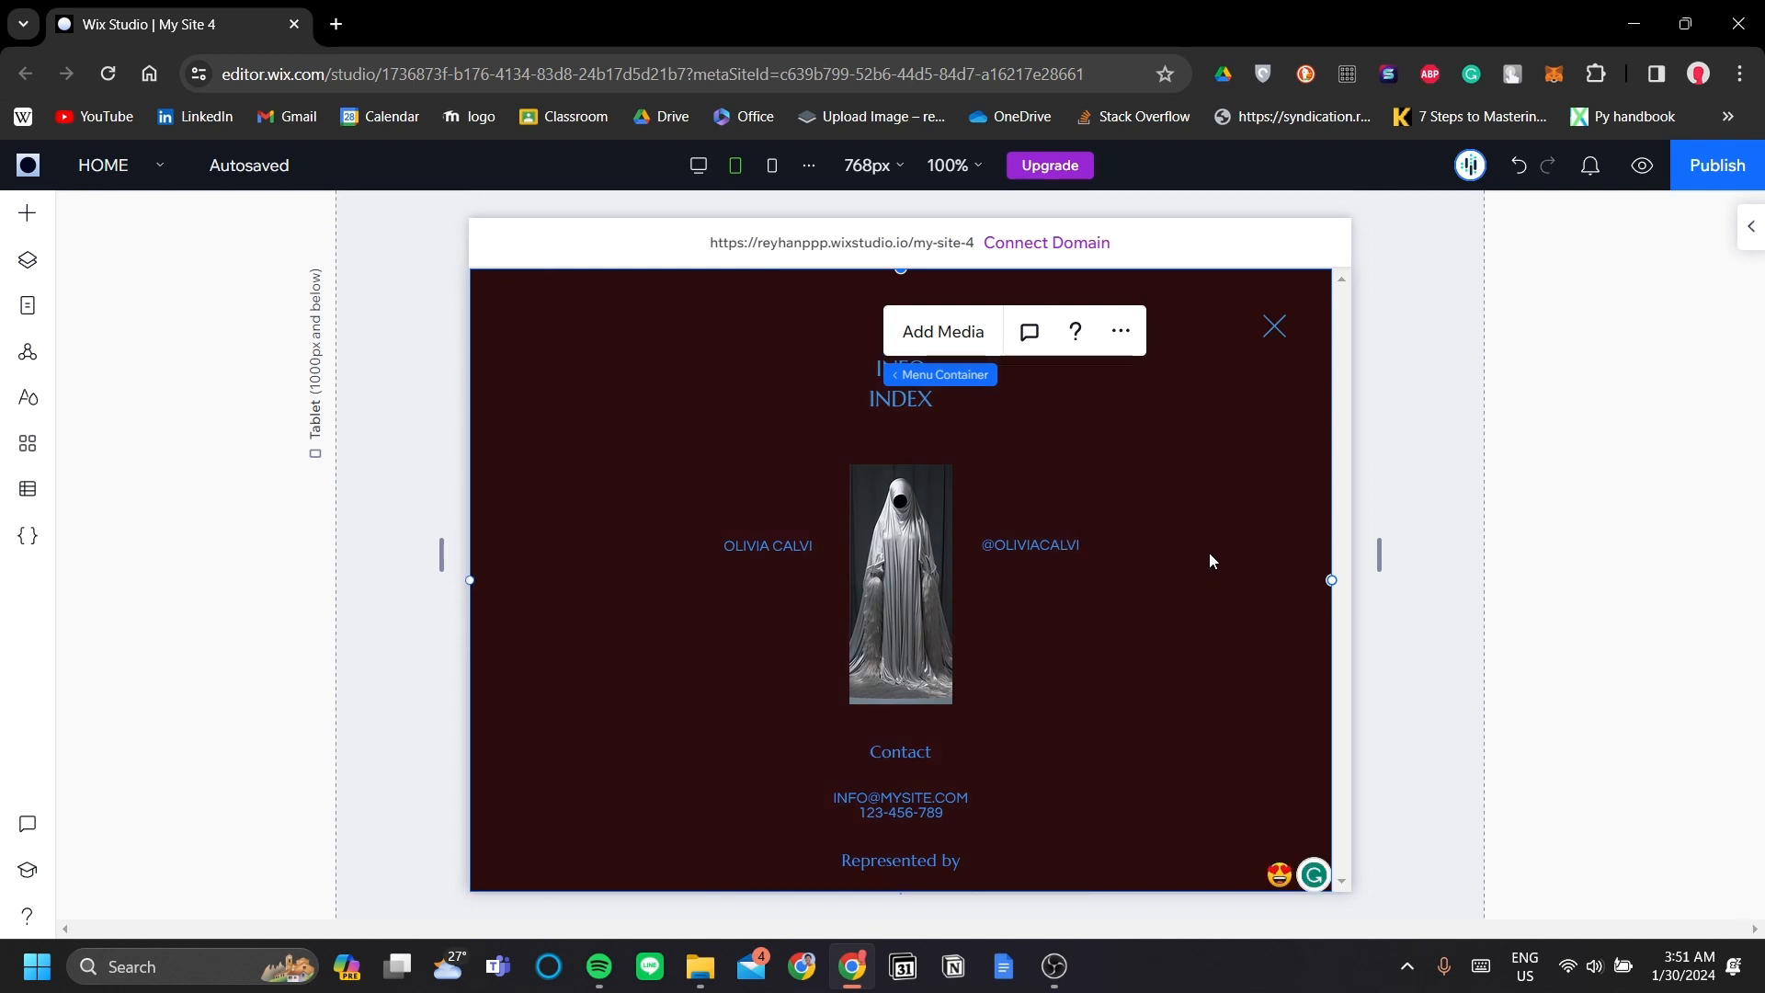
pyautogui.click(1032, 511)
pyautogui.click(1276, 331)
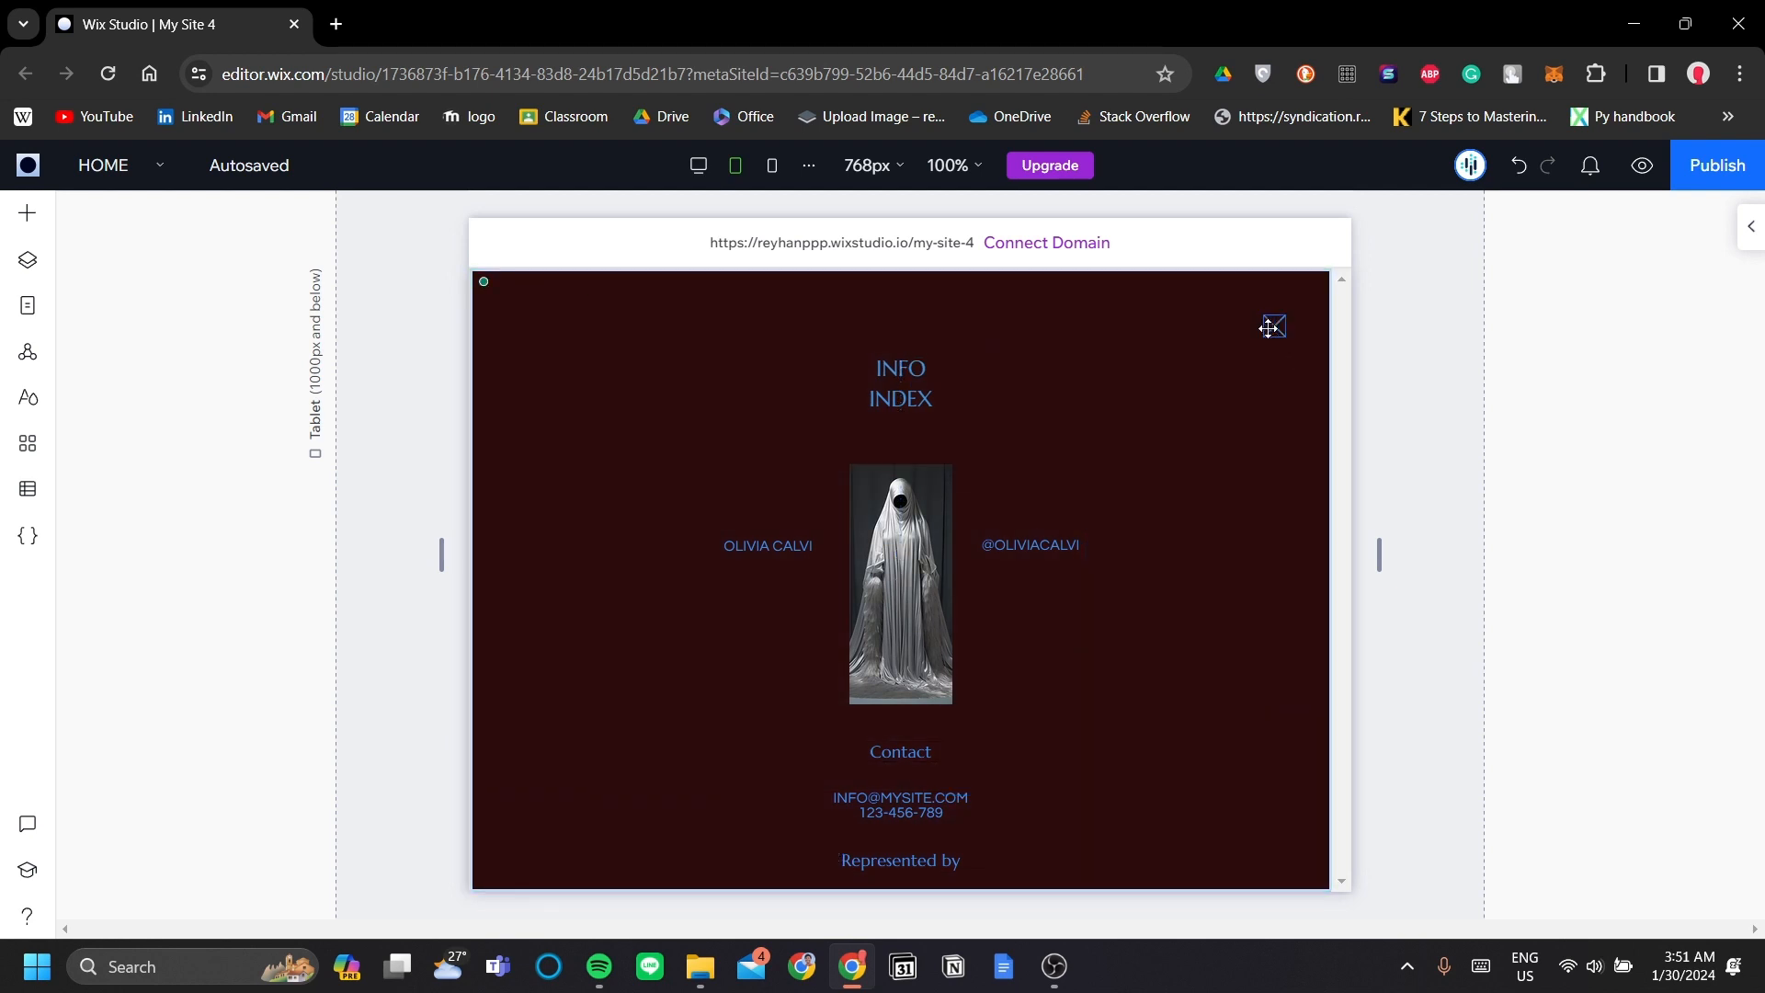
# - Resize the menu container to about 369 px on the right half, then close the panel
pyautogui.click(909, 484)
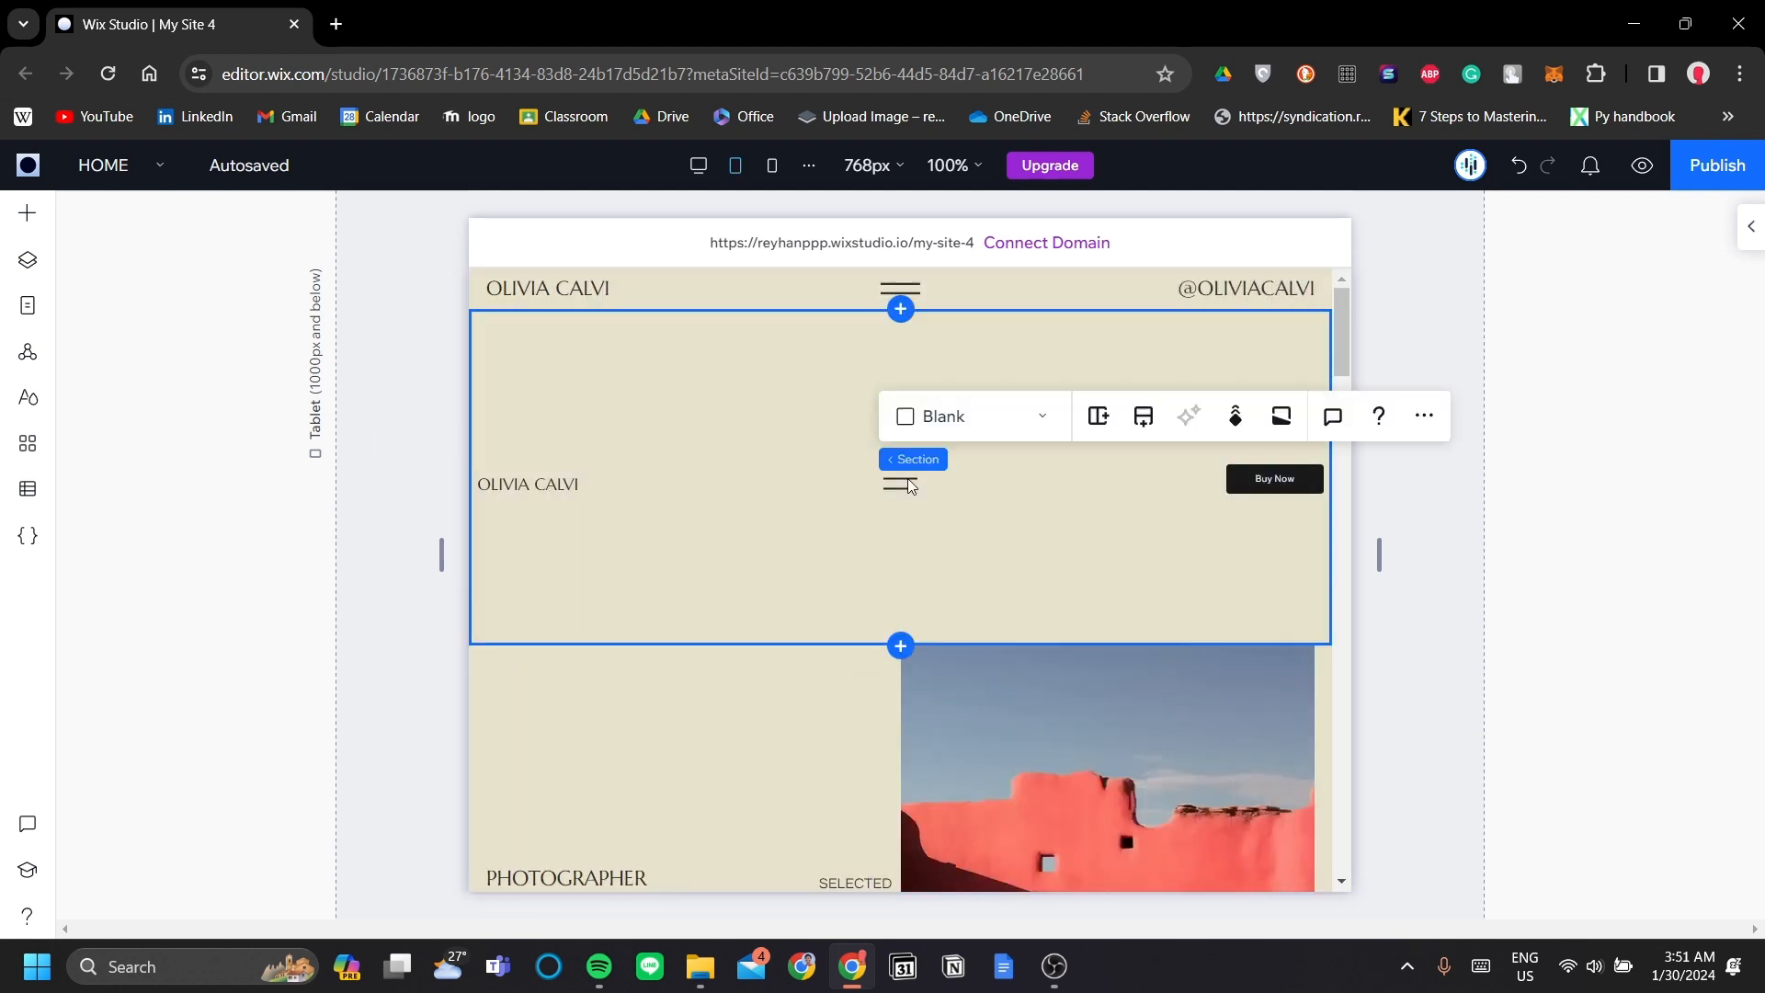
pyautogui.click(906, 482)
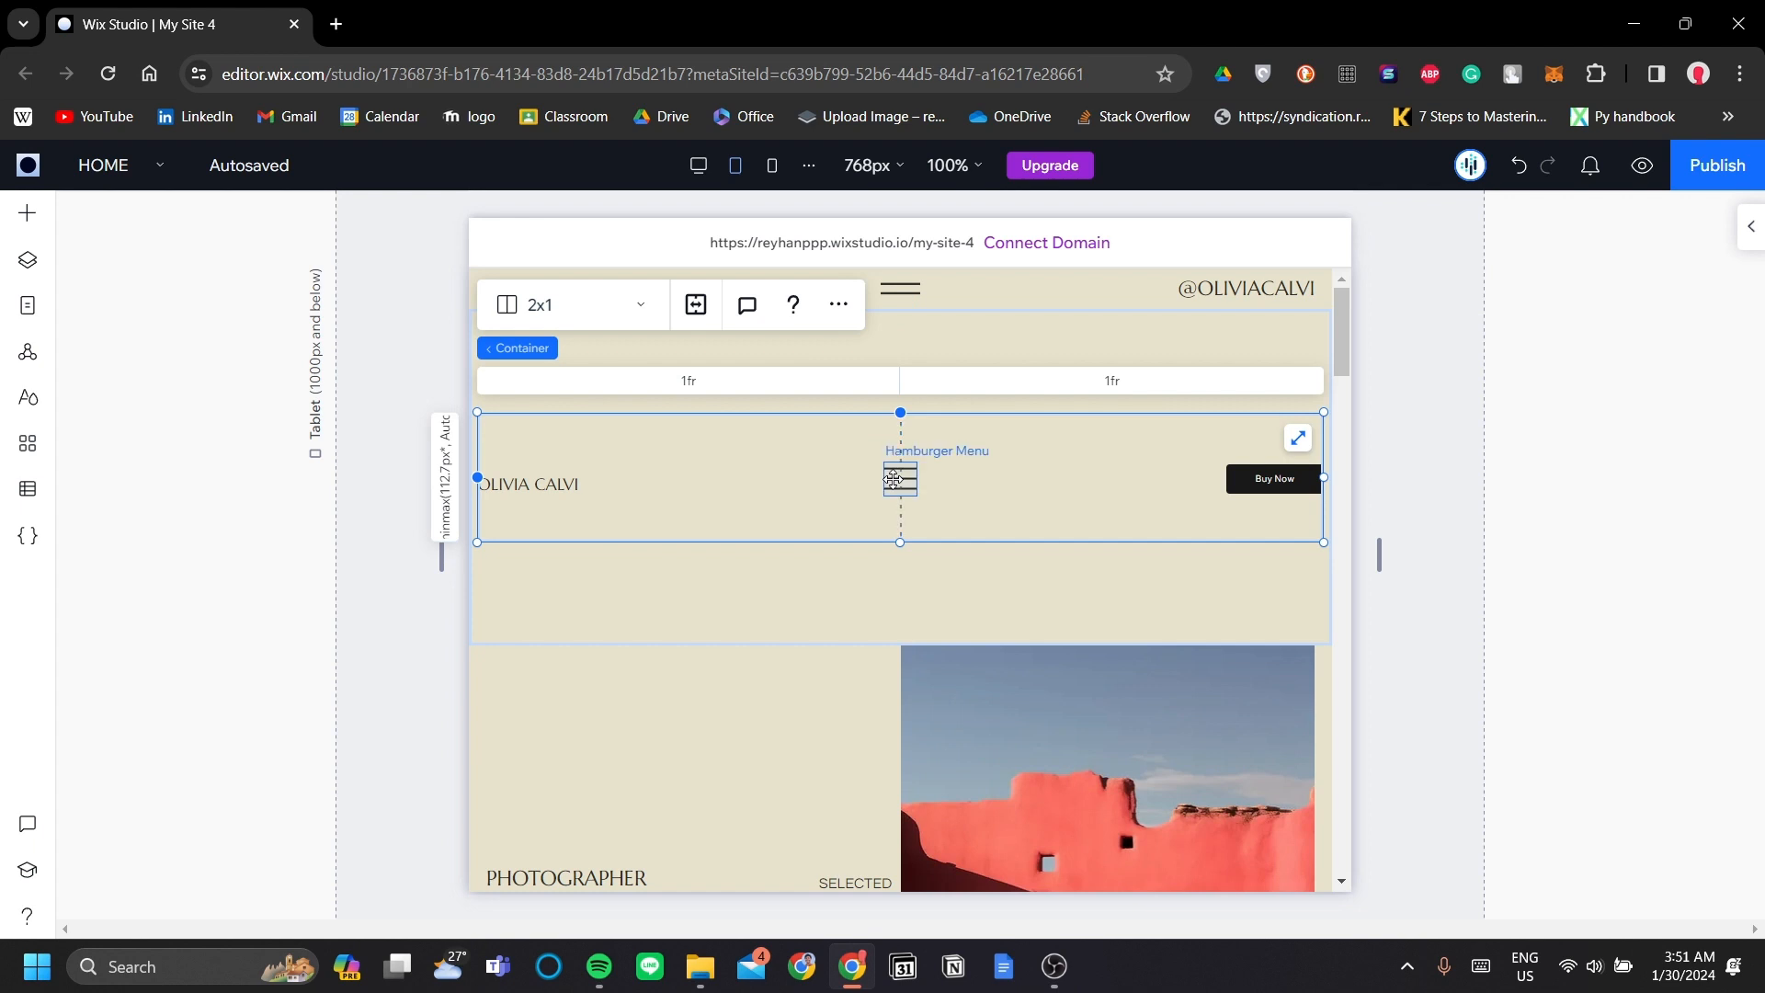
pyautogui.click(893, 479)
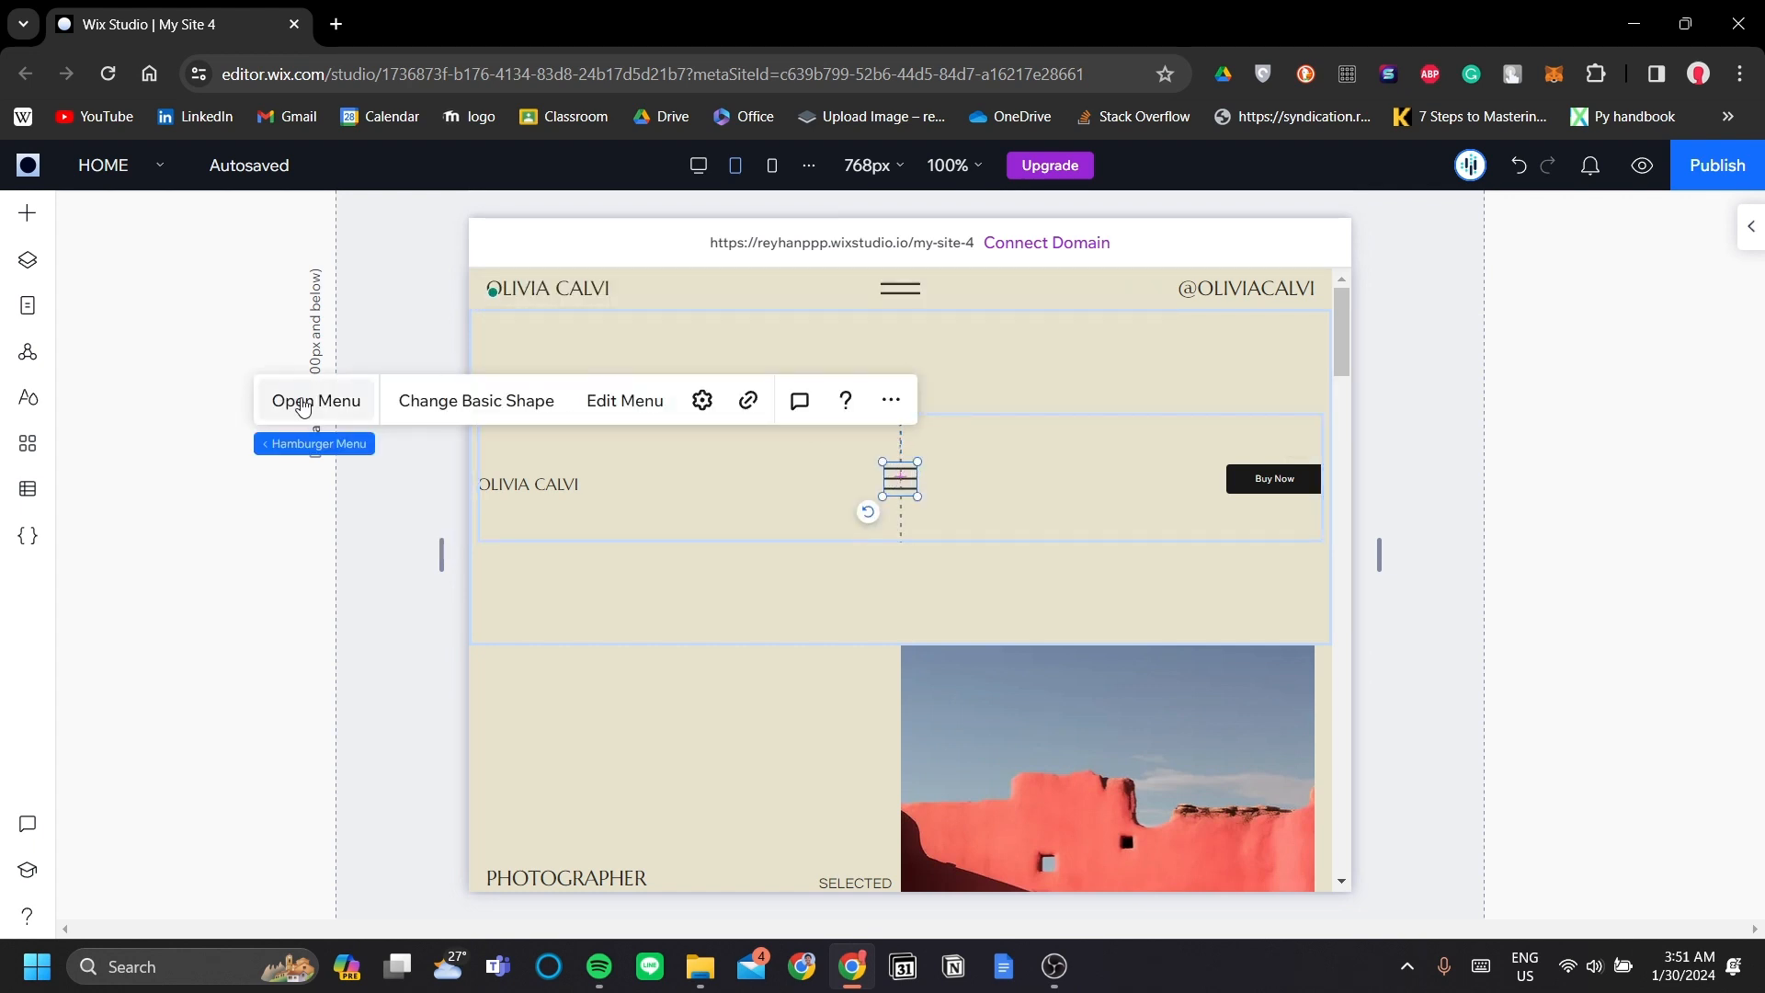
pyautogui.click(304, 405)
pyautogui.click(1002, 488)
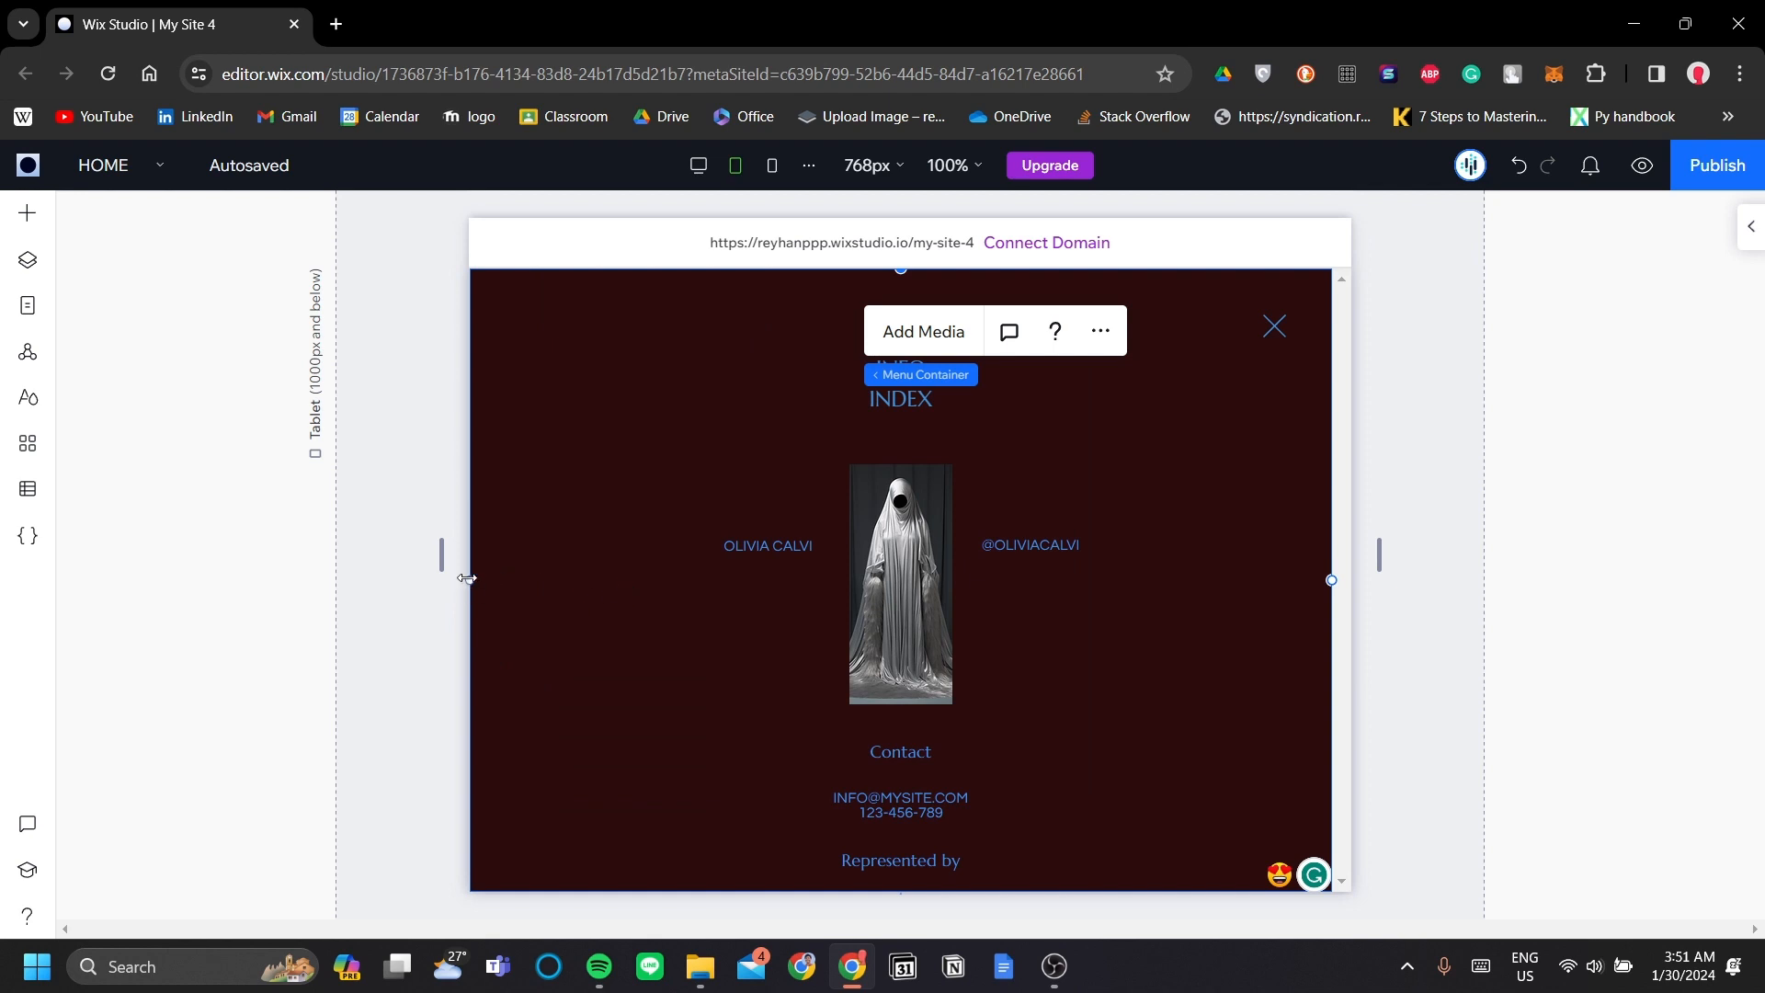
pyautogui.moveTo(467, 579); pyautogui.dragTo(908, 599)
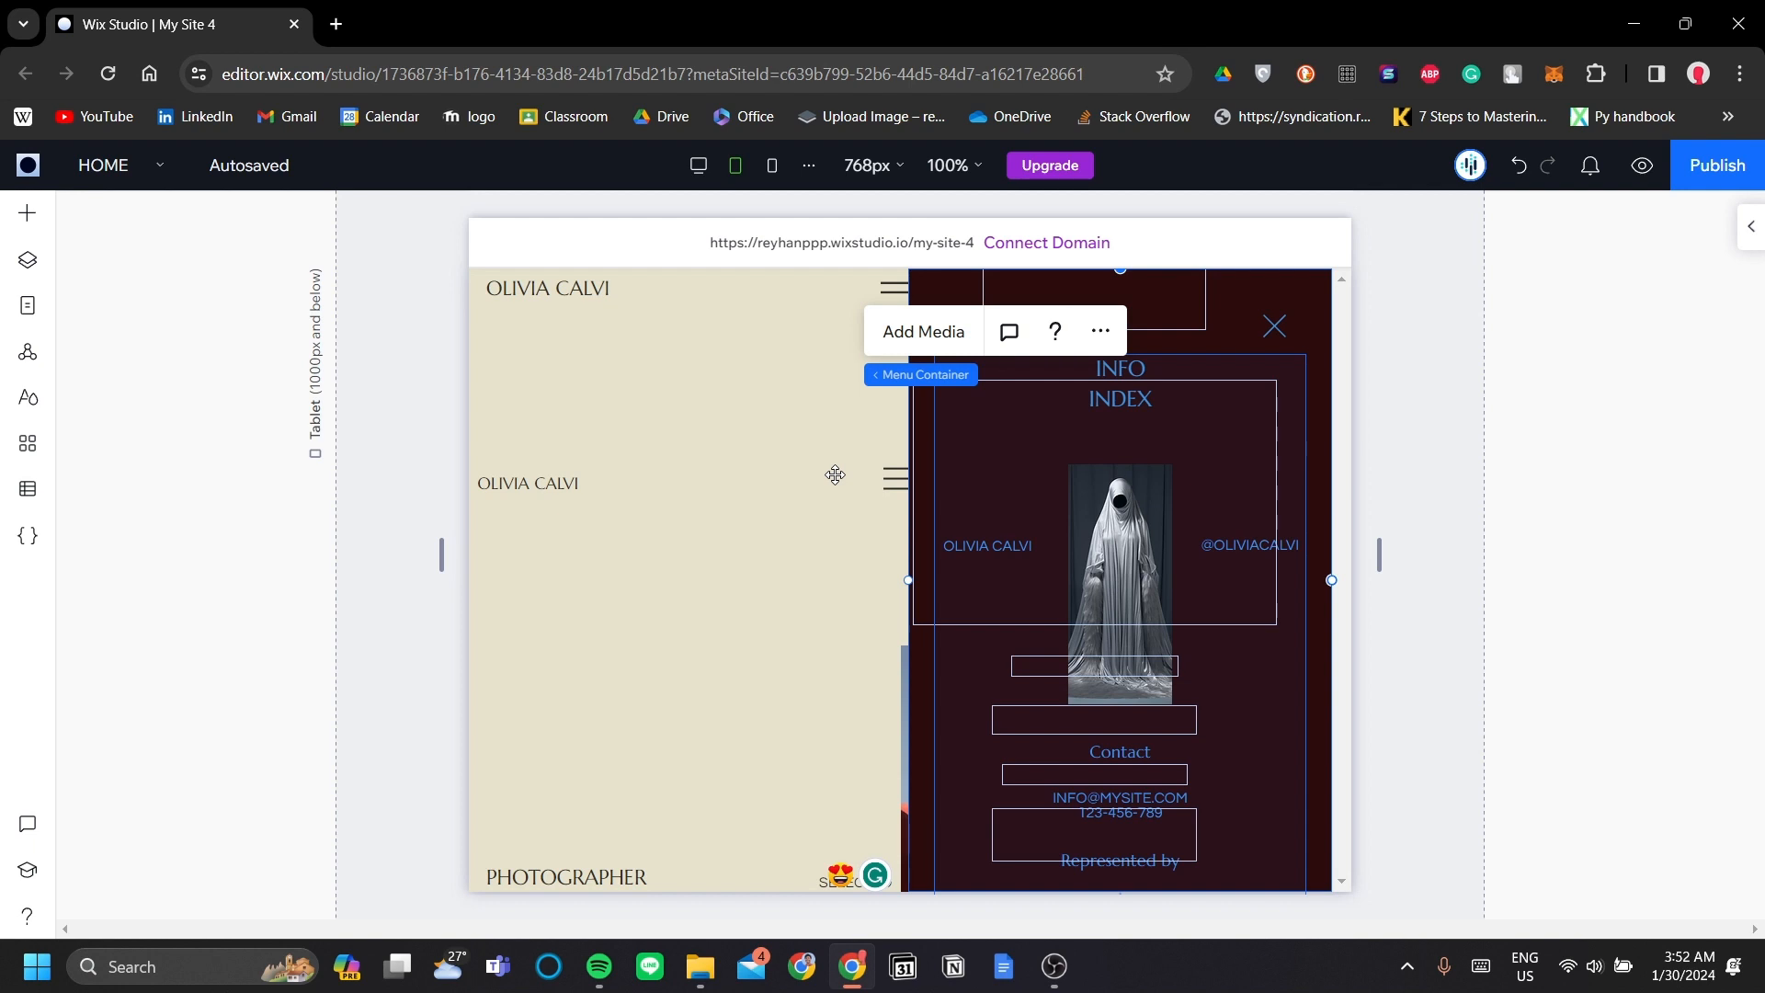
pyautogui.click(404, 403)
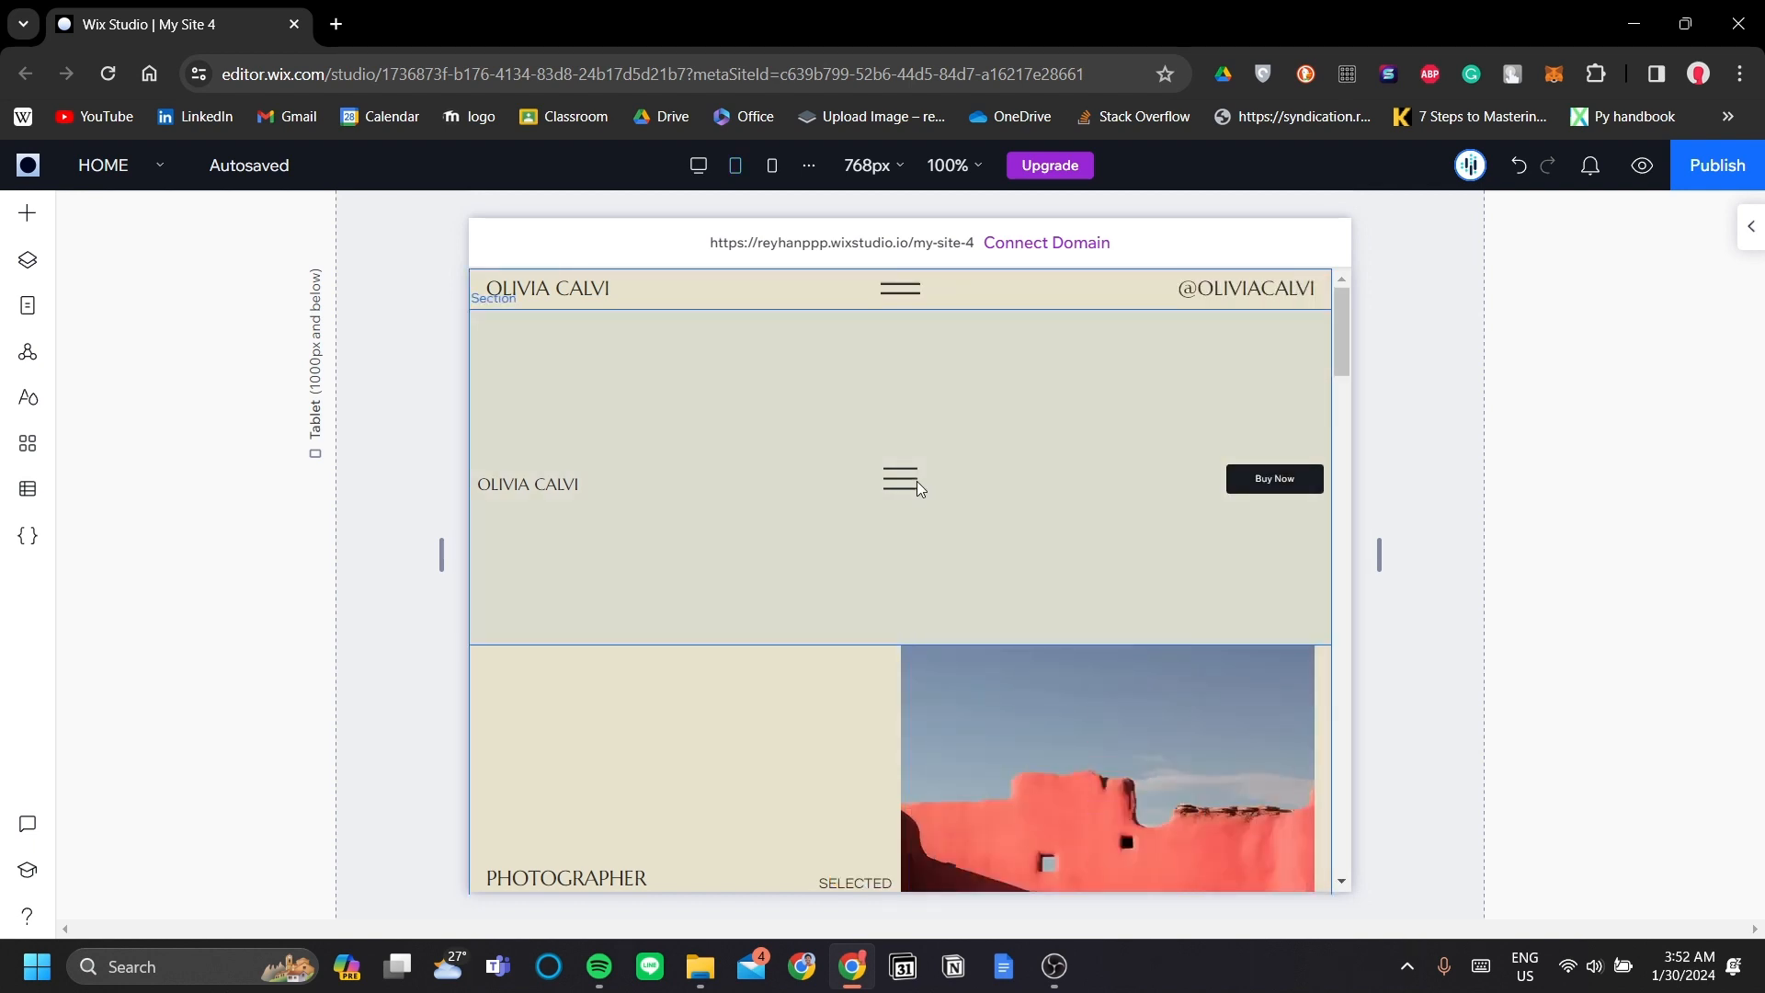
pyautogui.click(918, 482)
pyautogui.click(906, 480)
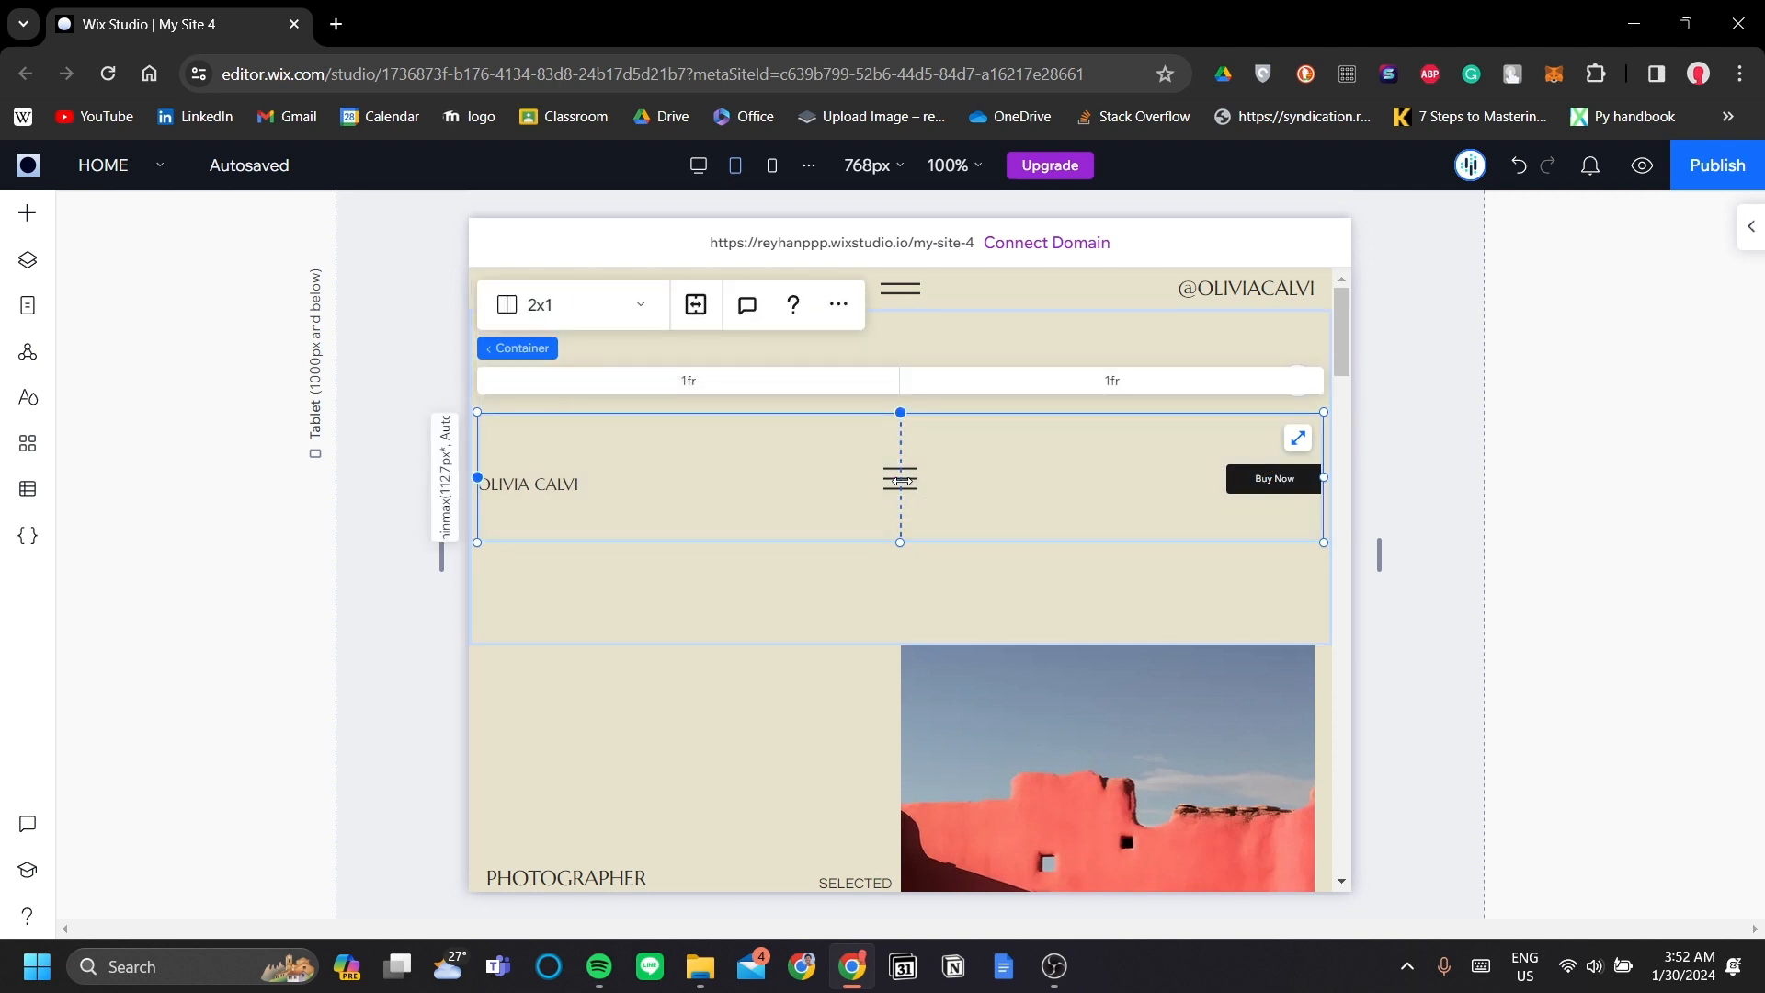
pyautogui.click(902, 480)
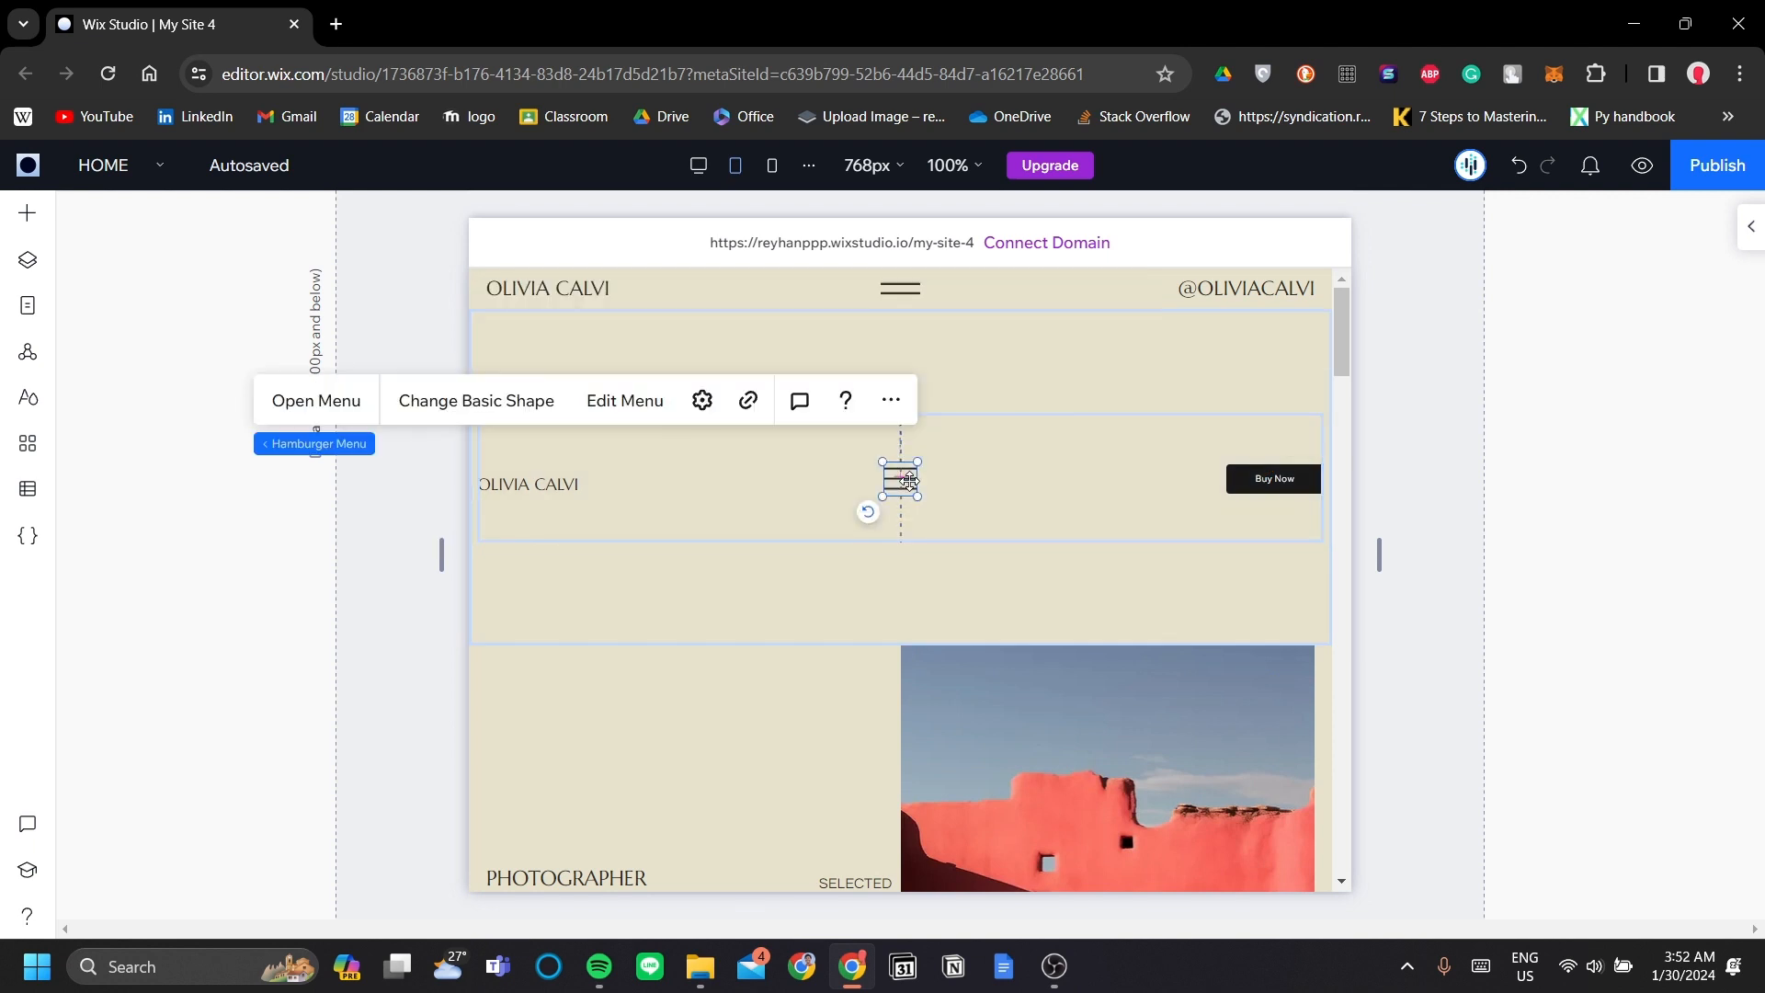
pyautogui.click(338, 403)
pyautogui.click(1143, 457)
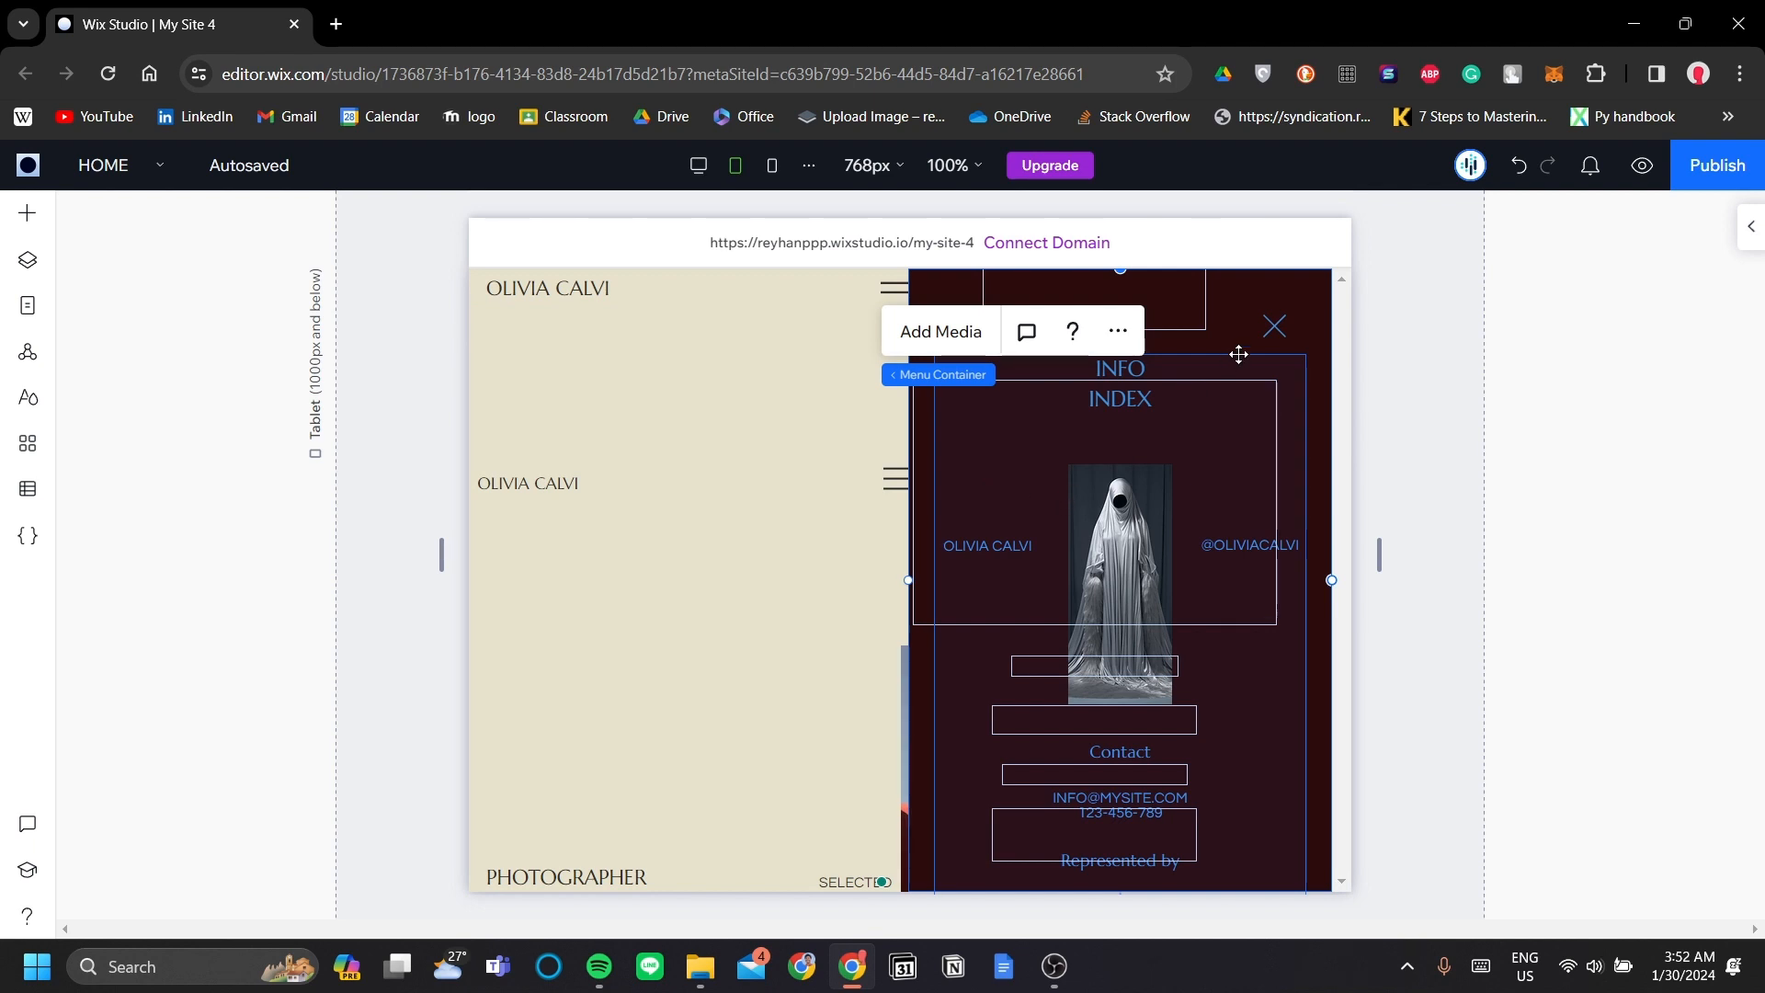
pyautogui.click(824, 555)
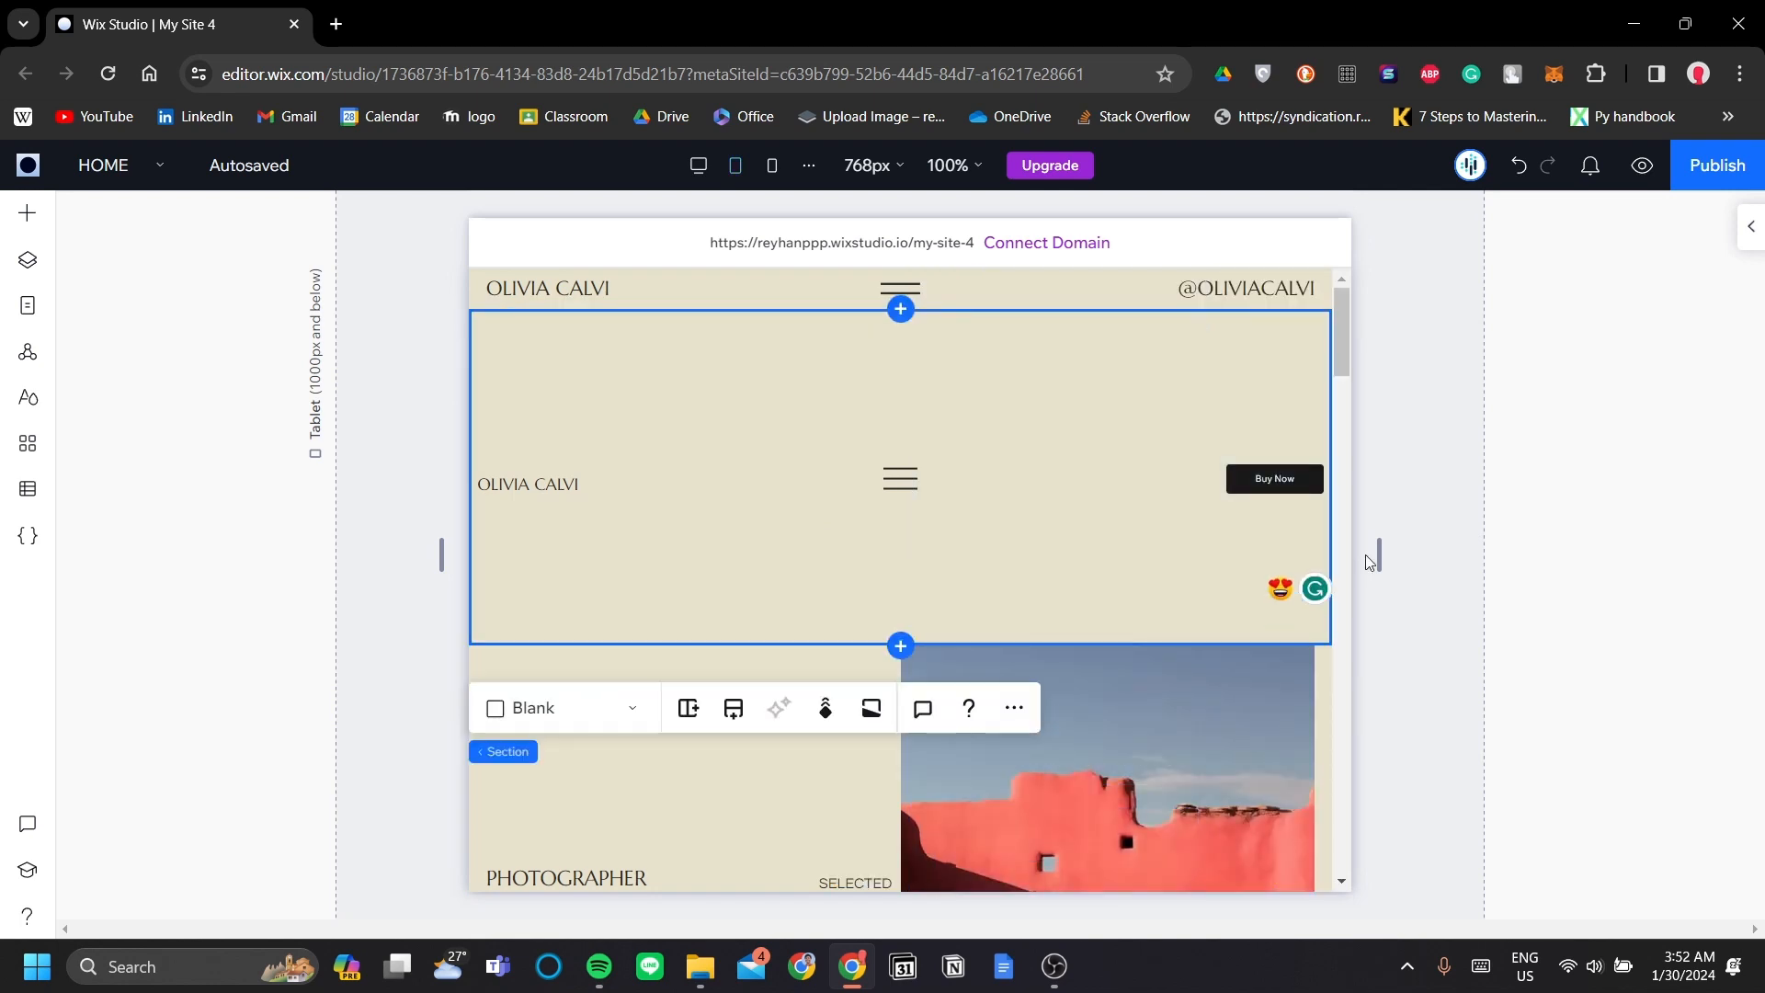
pyautogui.click(1414, 503)
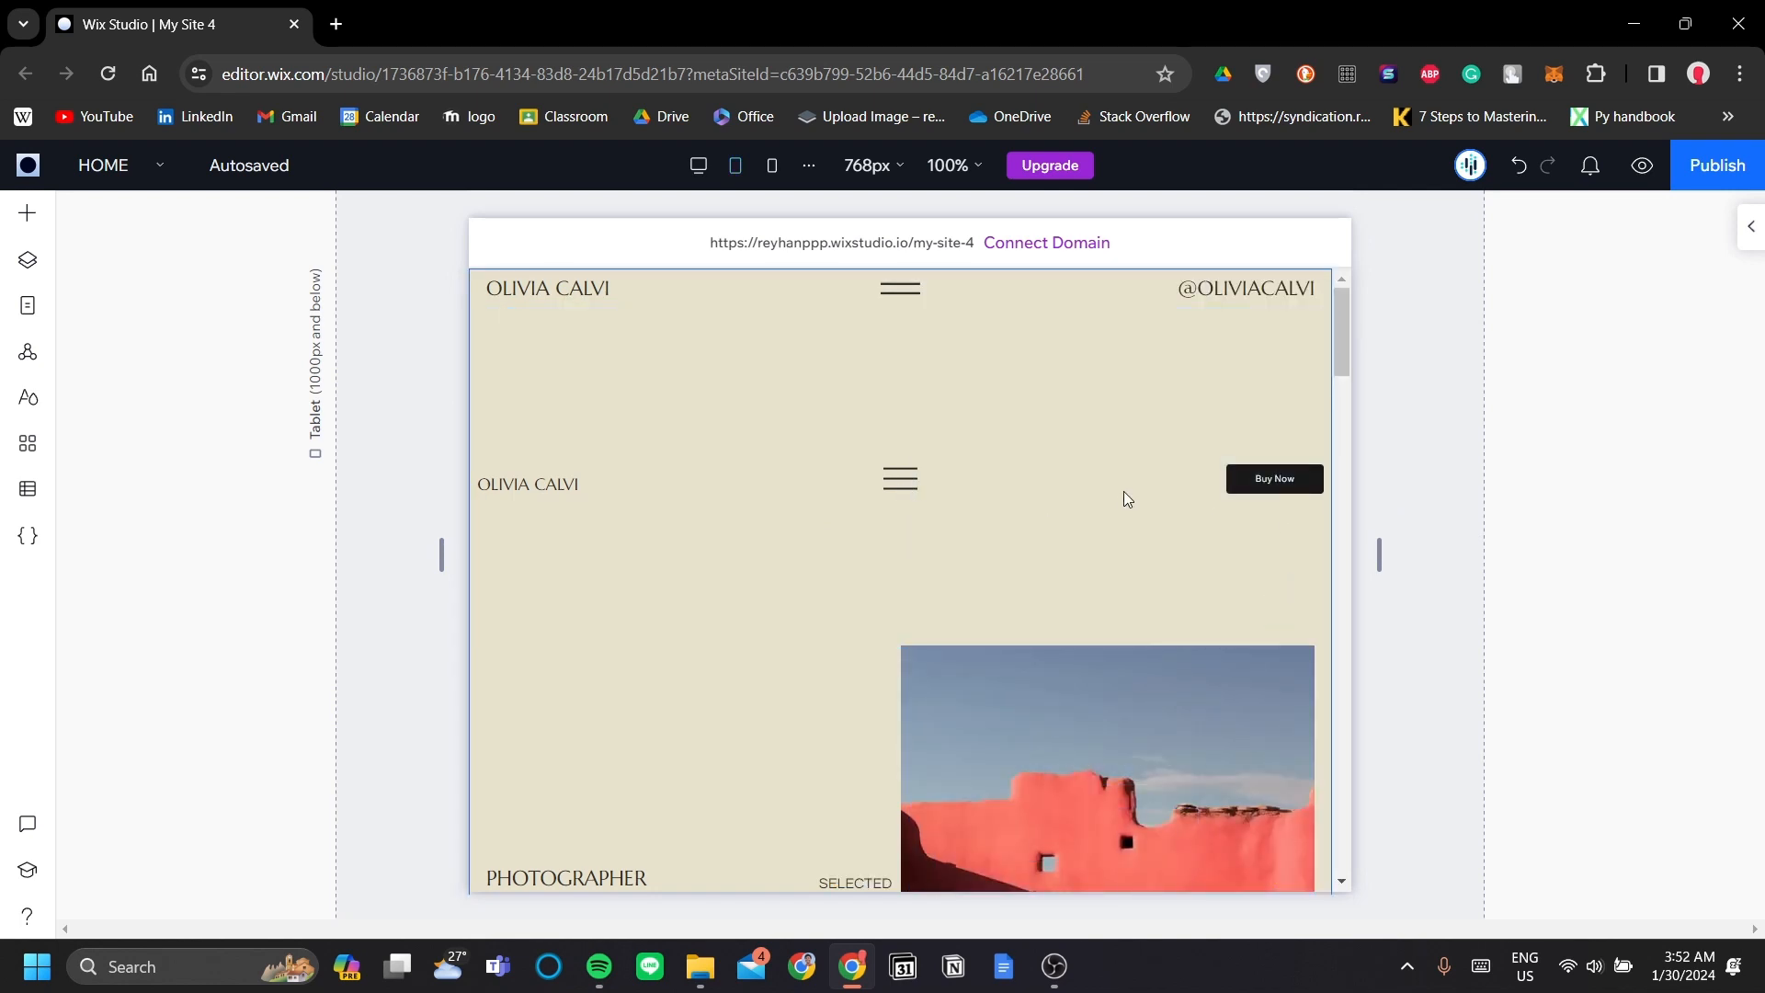
# - Reopen the tablet hamburger menu panel, restoring it with Ctrl+Z after closing it
pyautogui.click(888, 471)
pyautogui.click(893, 470)
pyautogui.click(894, 471)
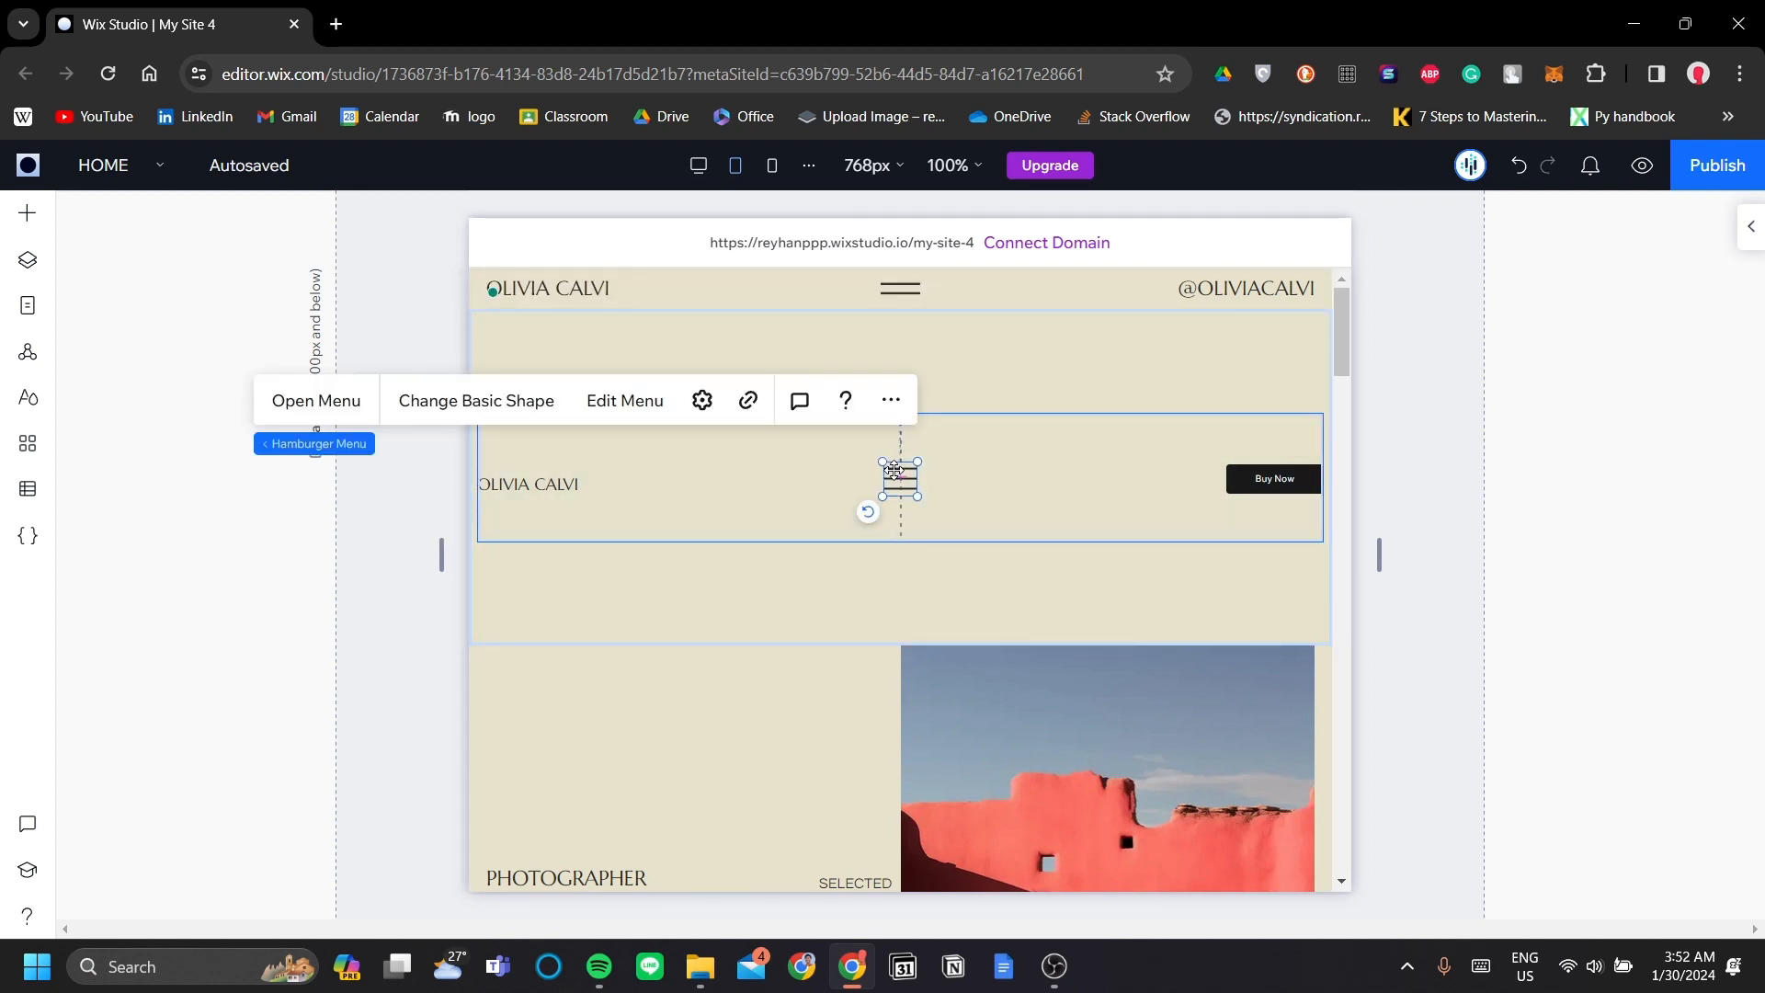
pyautogui.click(346, 410)
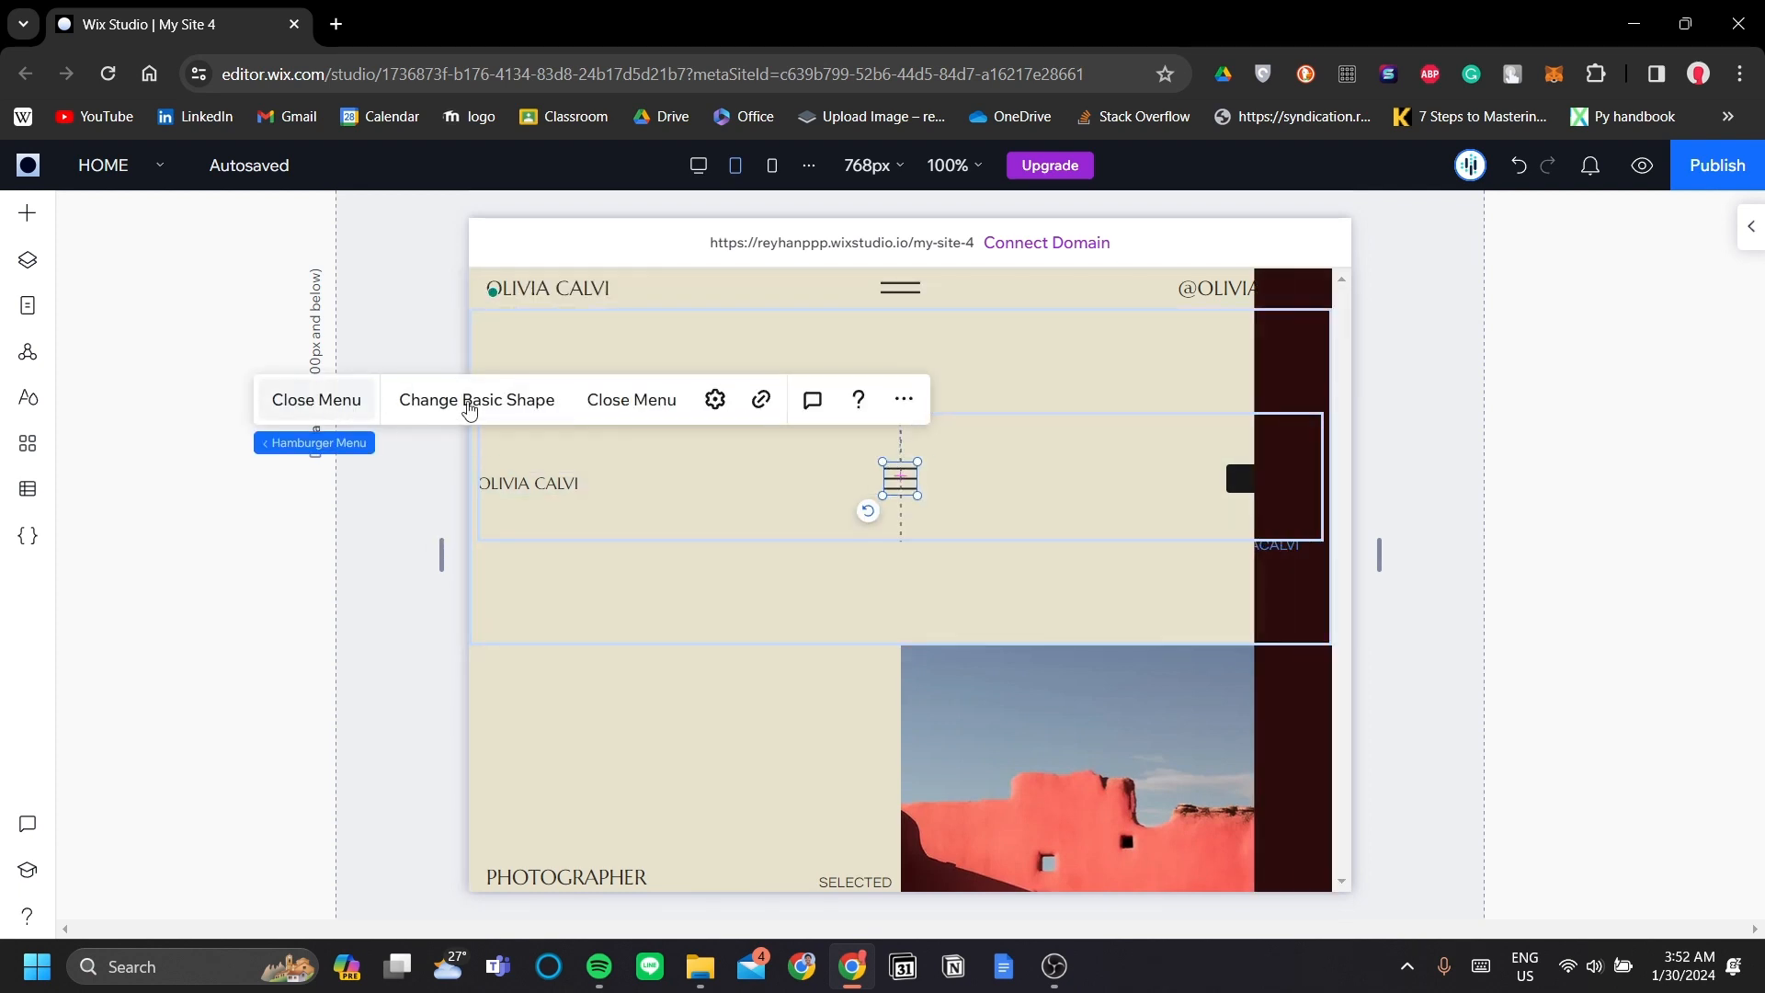
pyautogui.click(1122, 581)
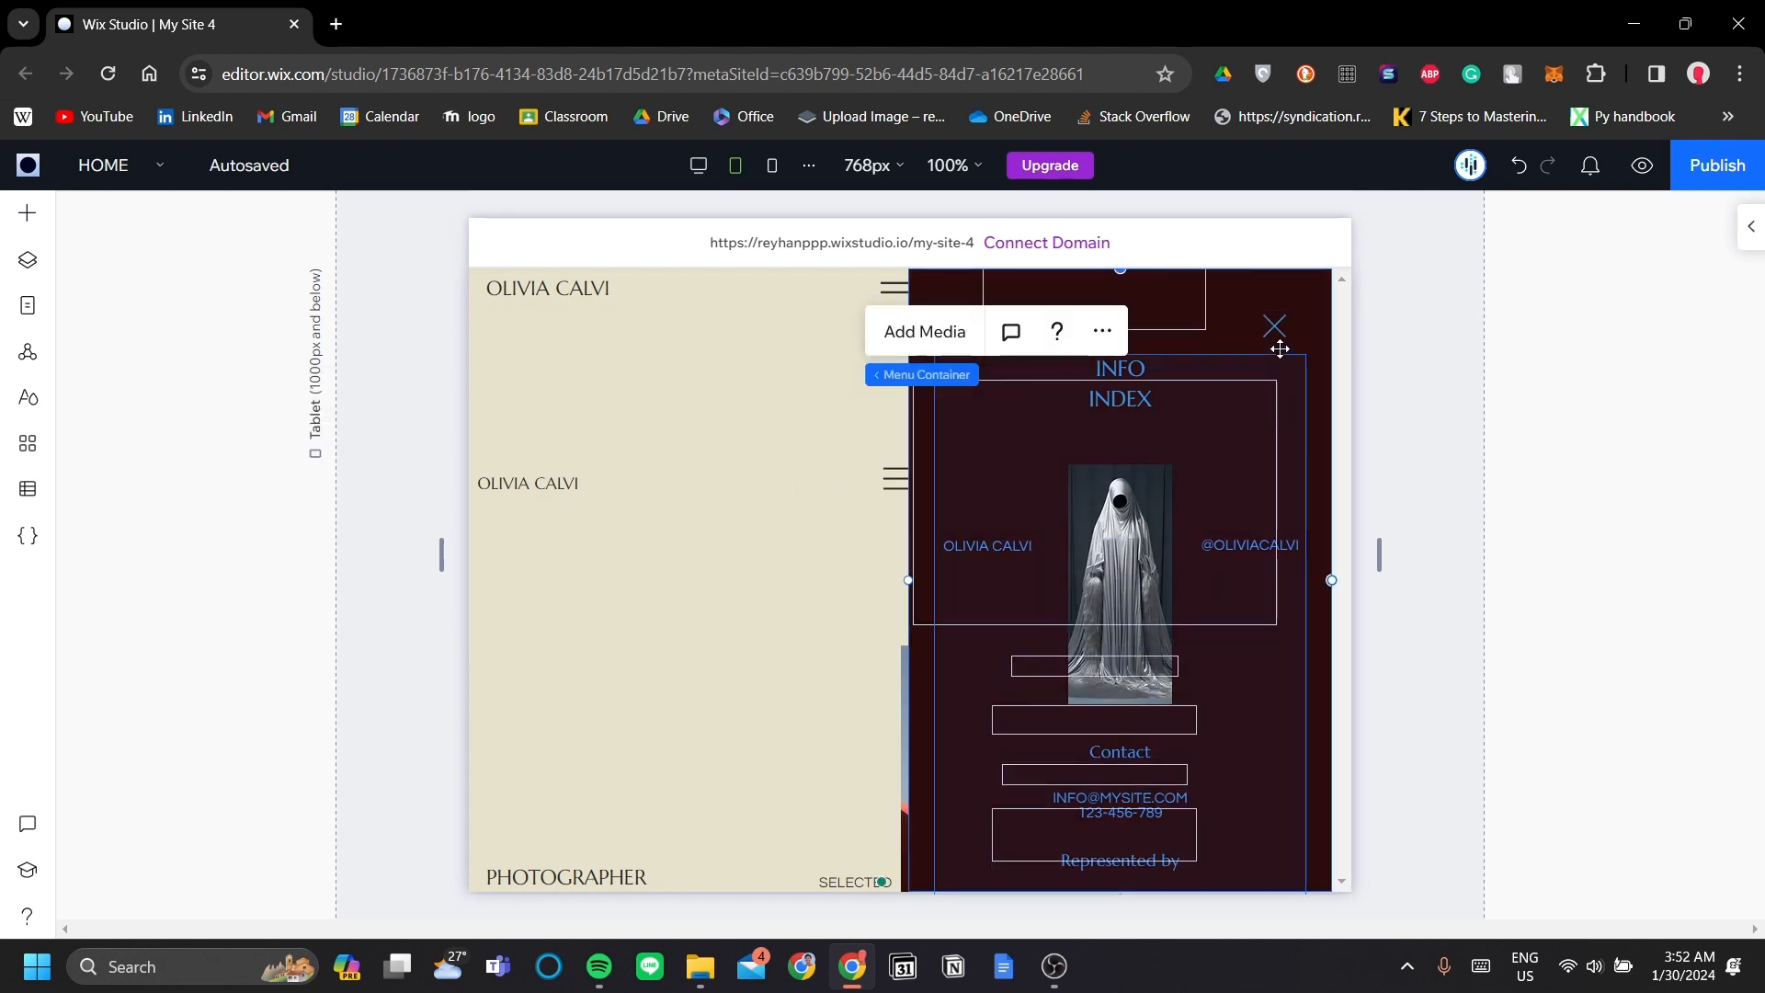
pyautogui.click(737, 619)
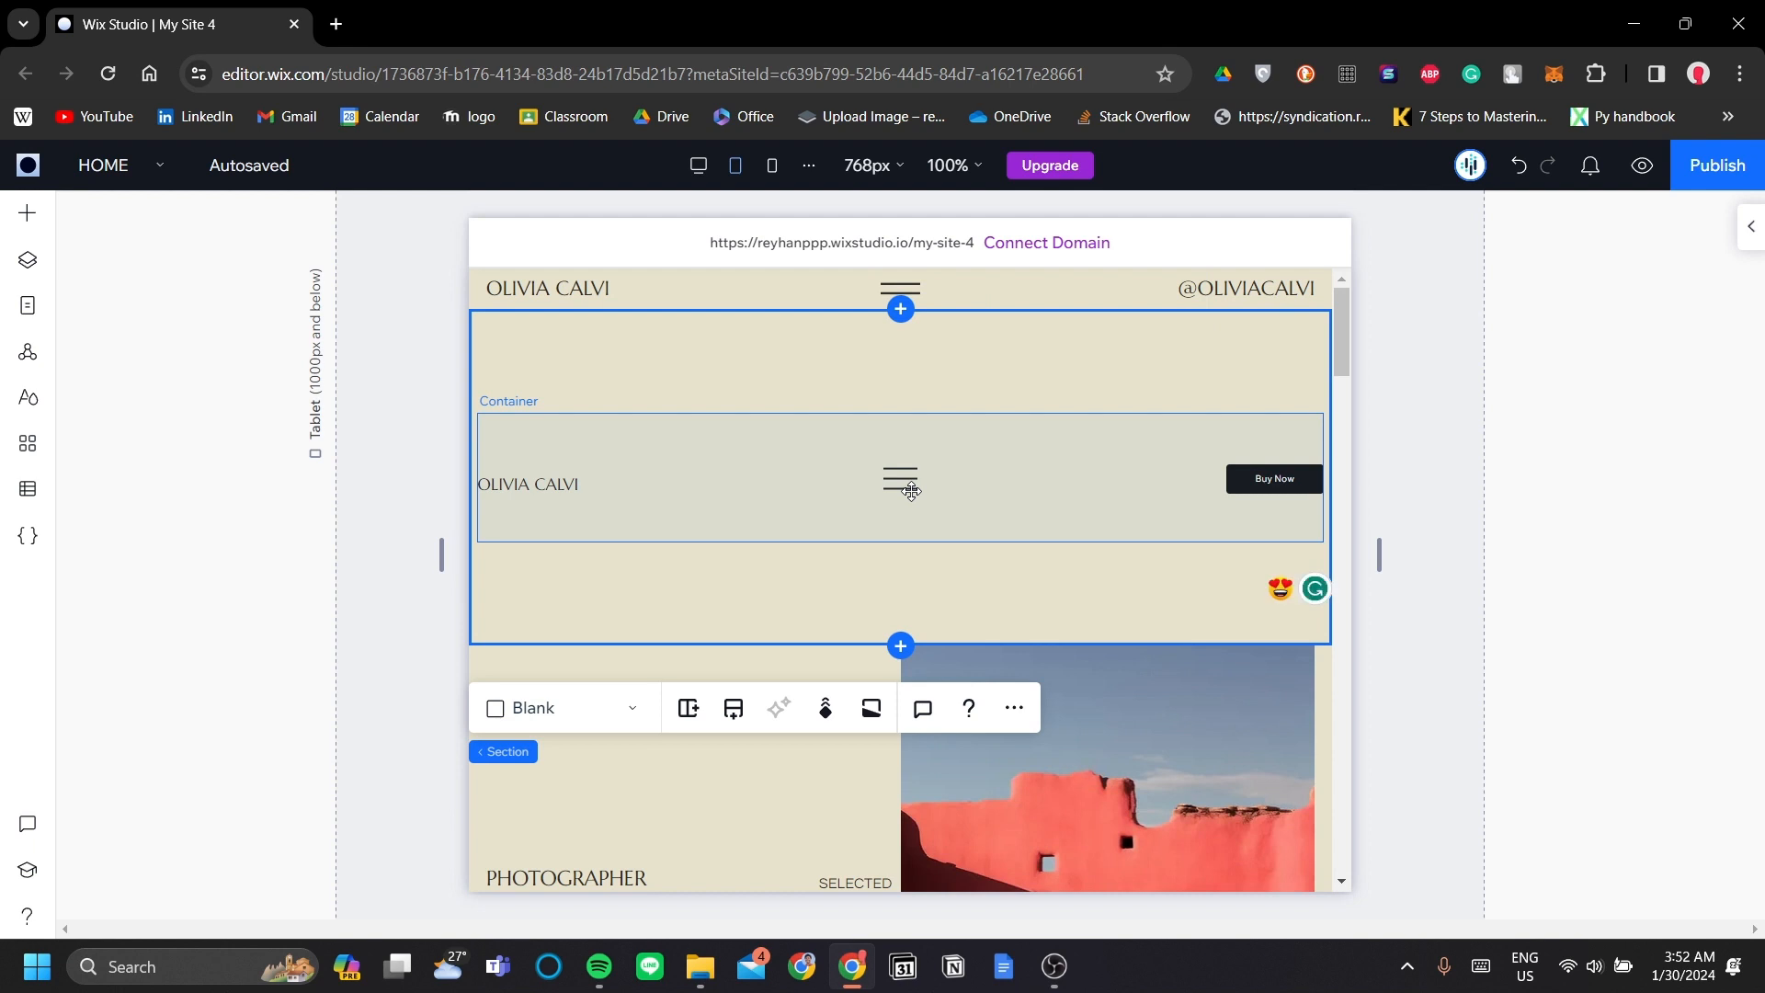
pyautogui.hotkey('ctrl', 'z')
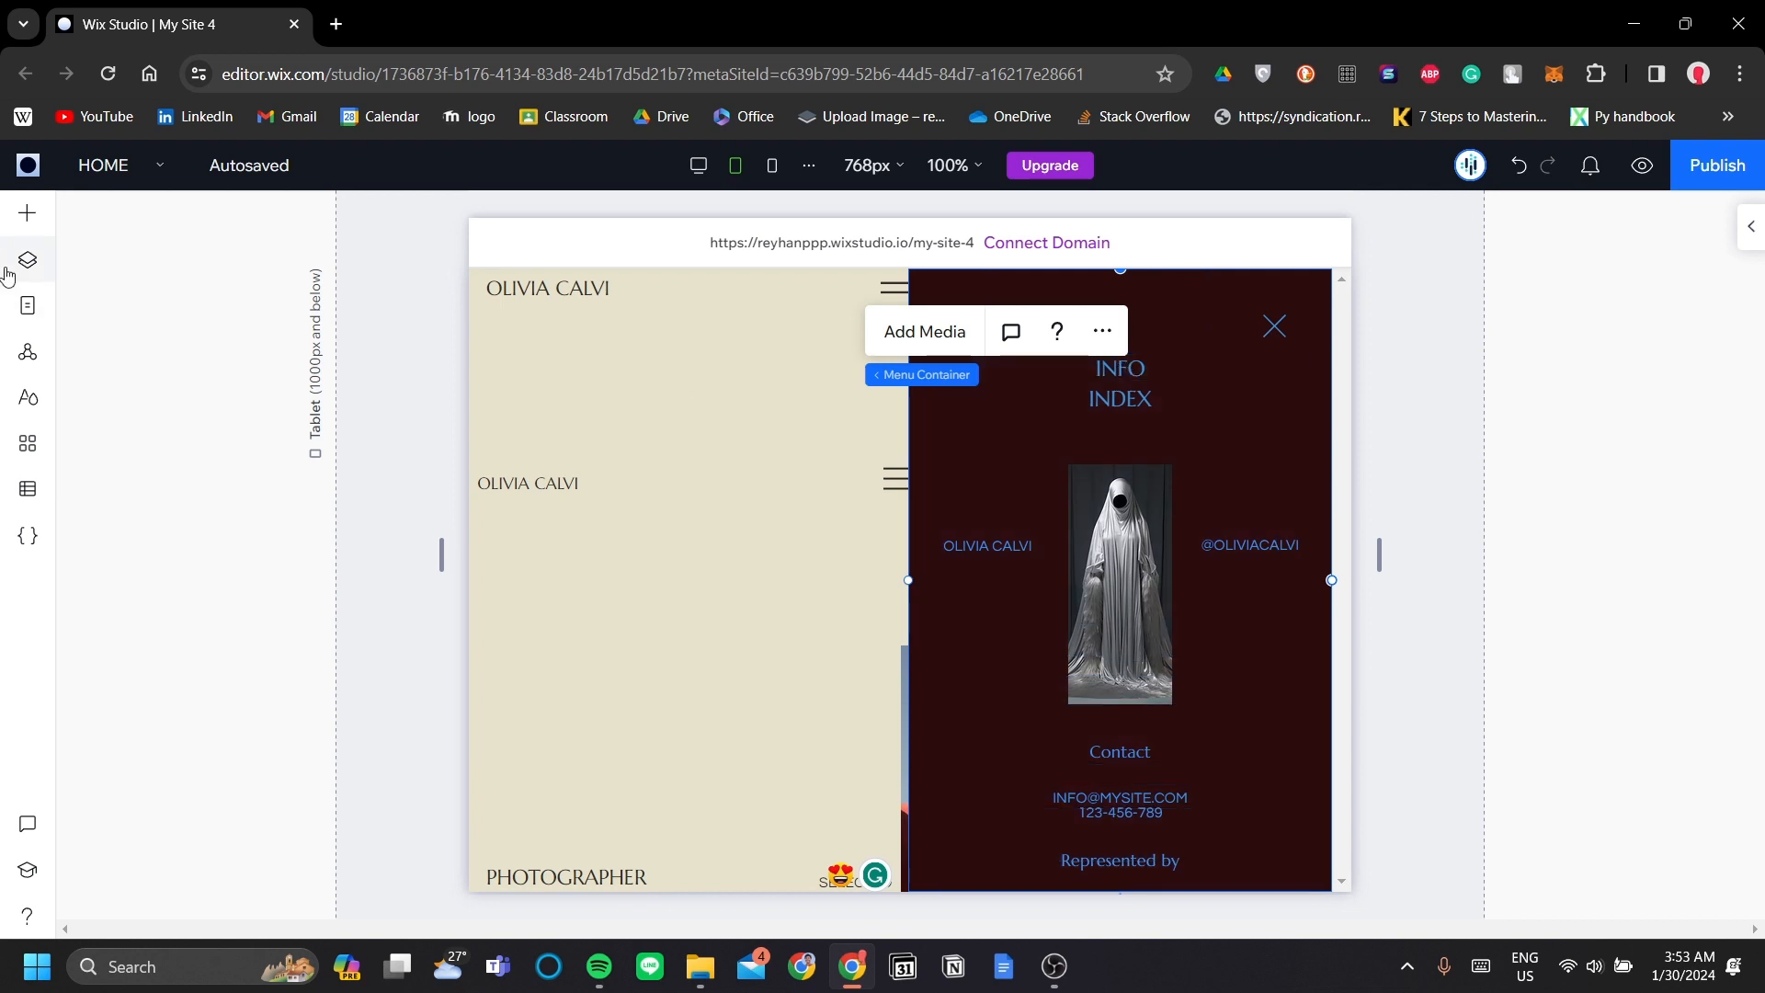
# - Browse the hamburger and navigation menus in the add-elements list without adding one
pyautogui.click(33, 221)
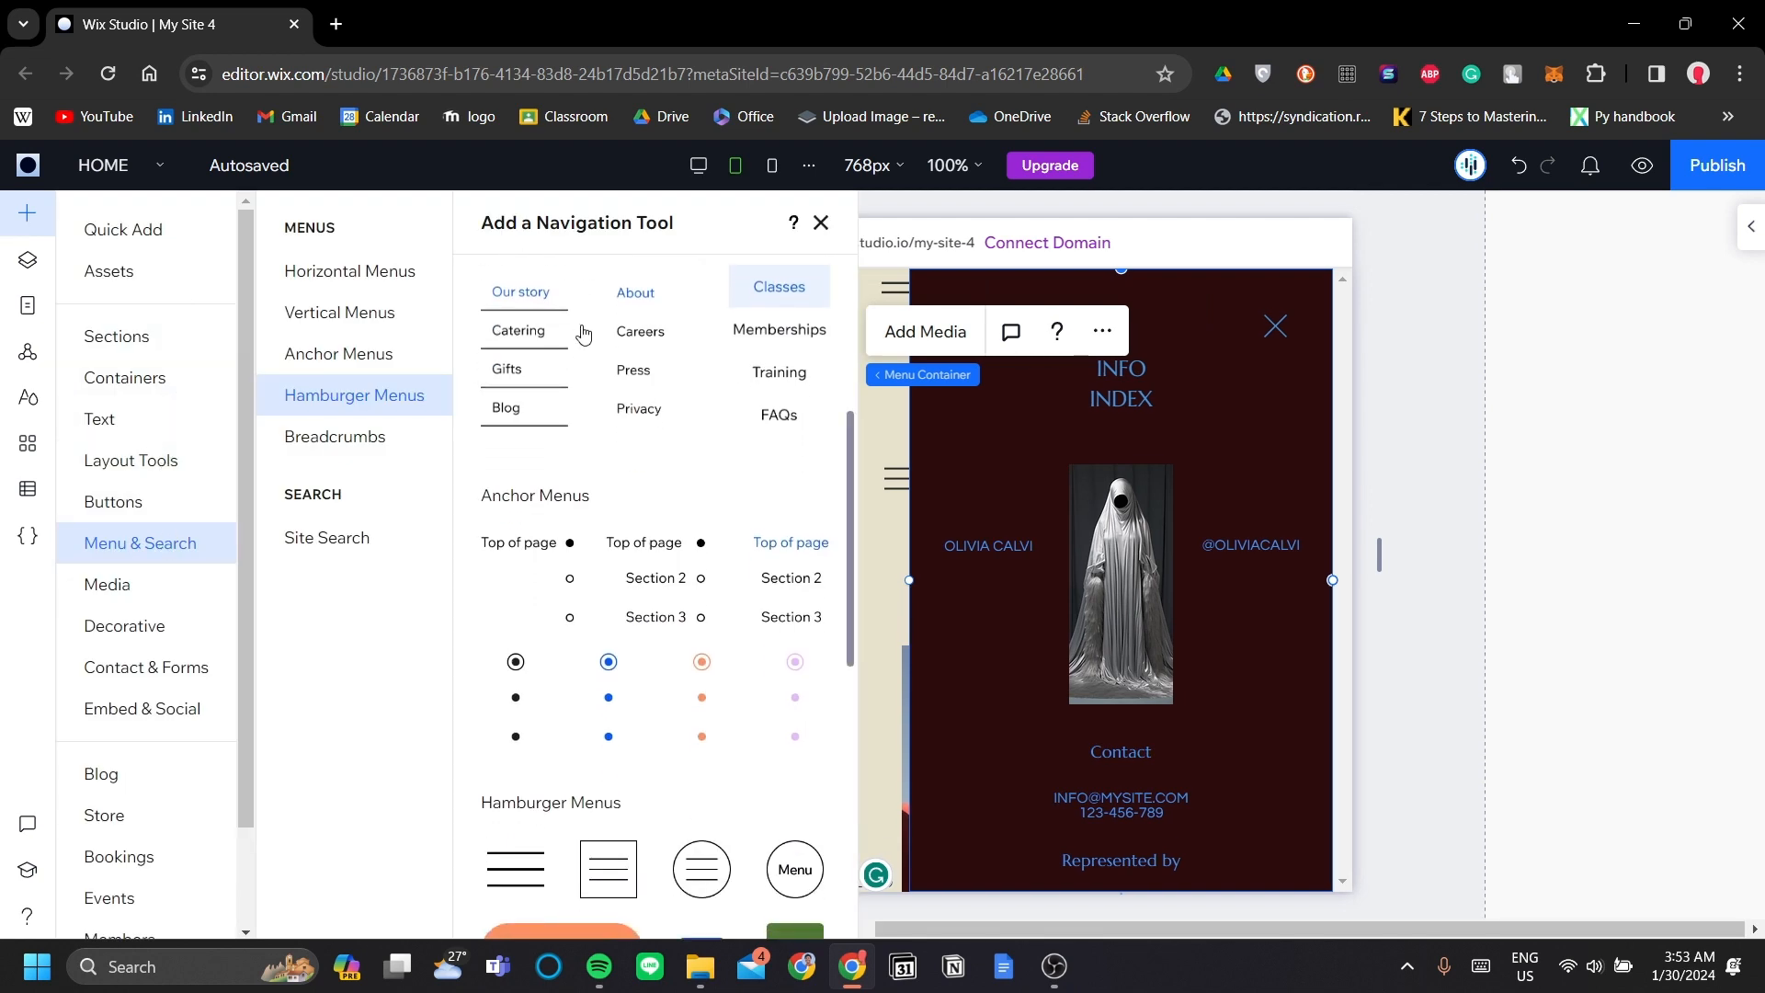
pyautogui.scroll(4, 579, 336)
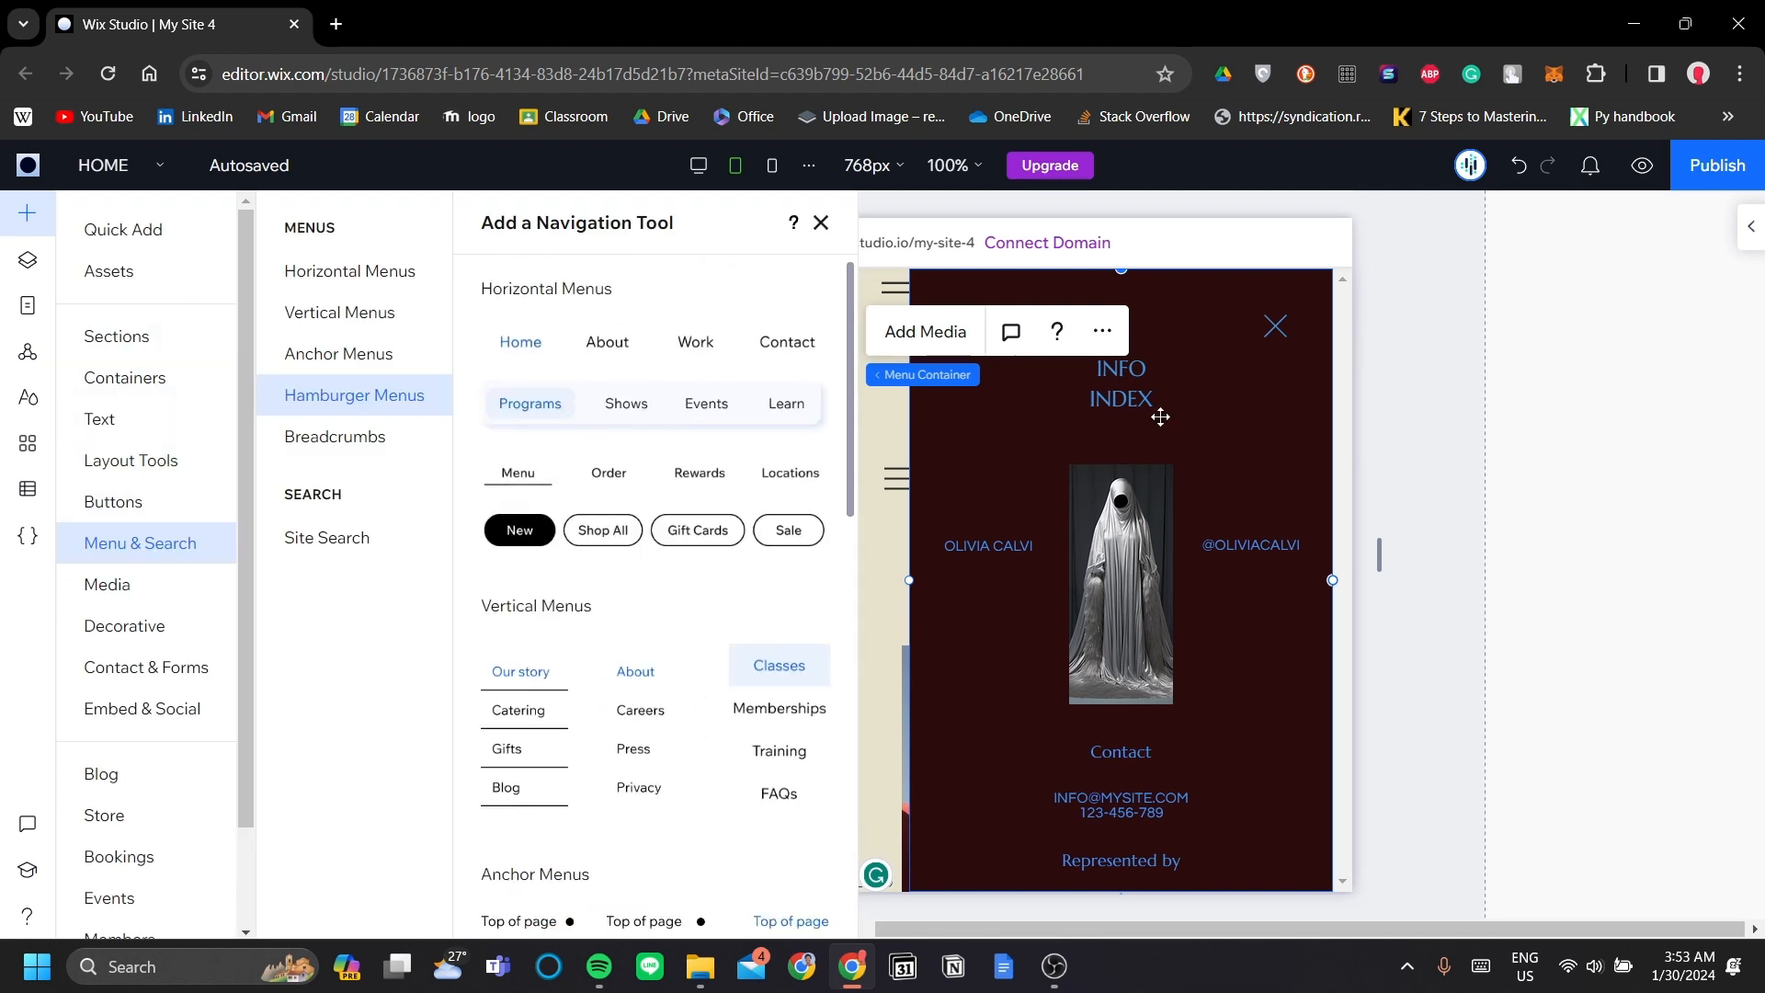
pyautogui.click(821, 222)
# - Close the hamburger menu panel and switch to the 390px mobile layout
pyautogui.click(1129, 367)
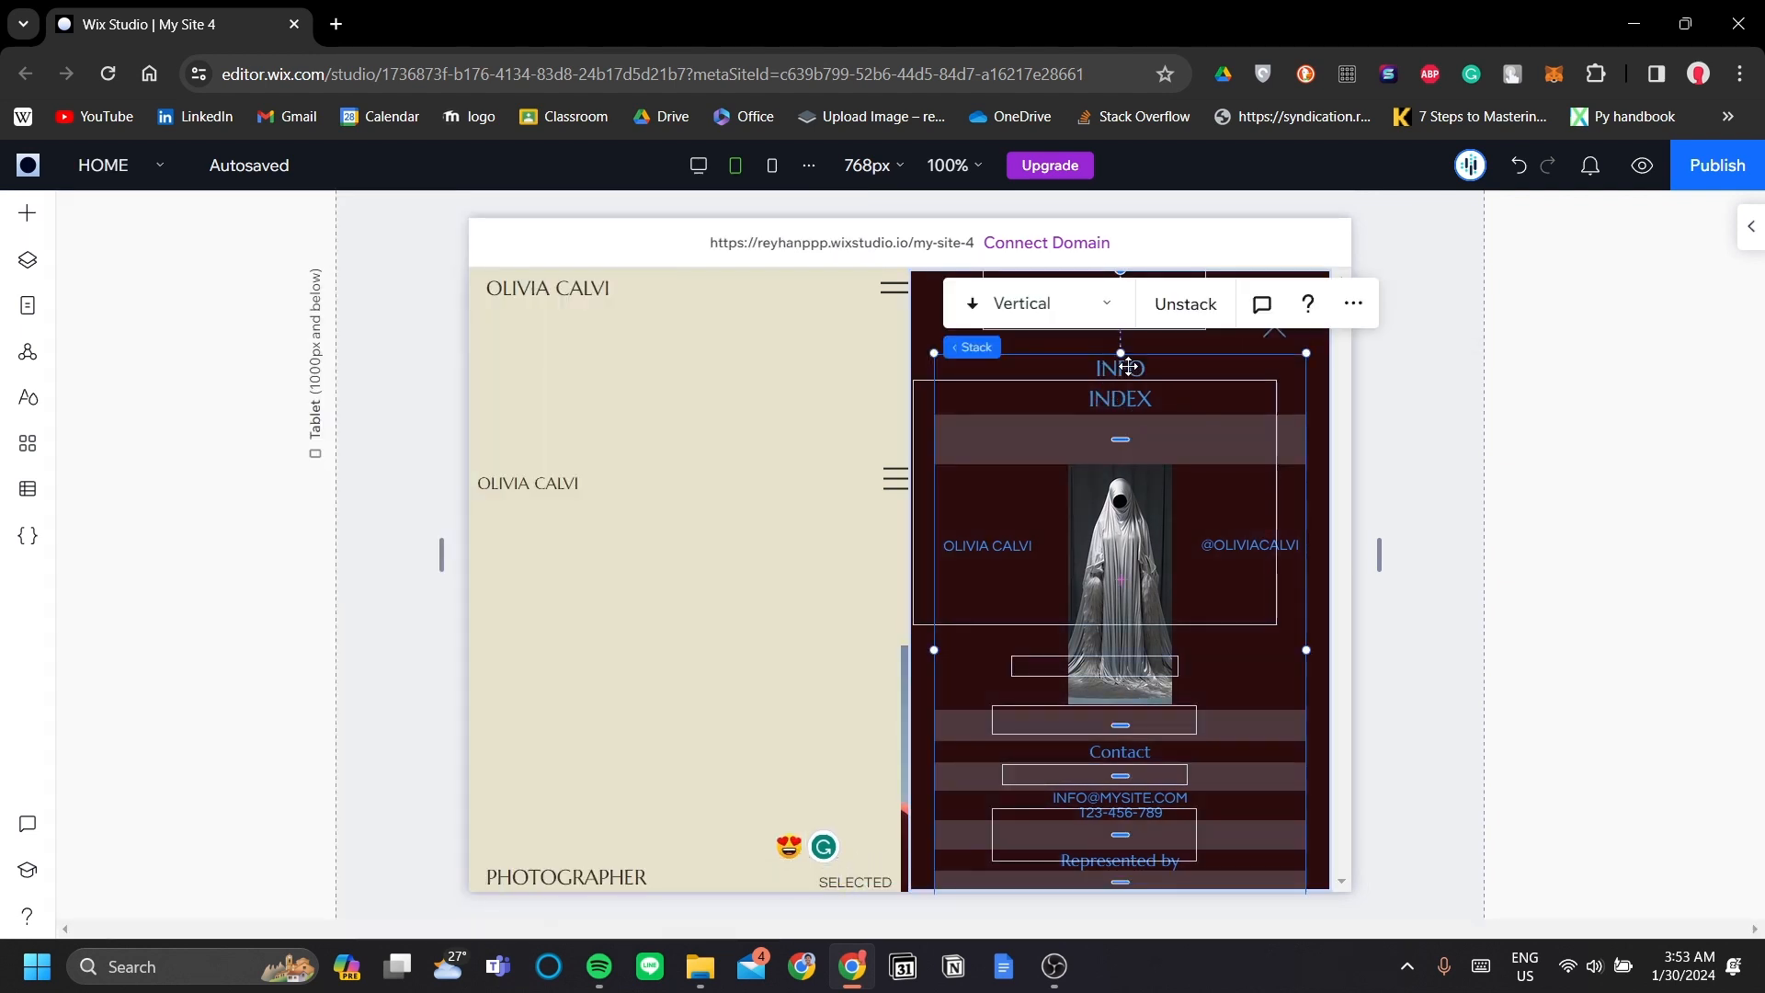
pyautogui.click(1279, 396)
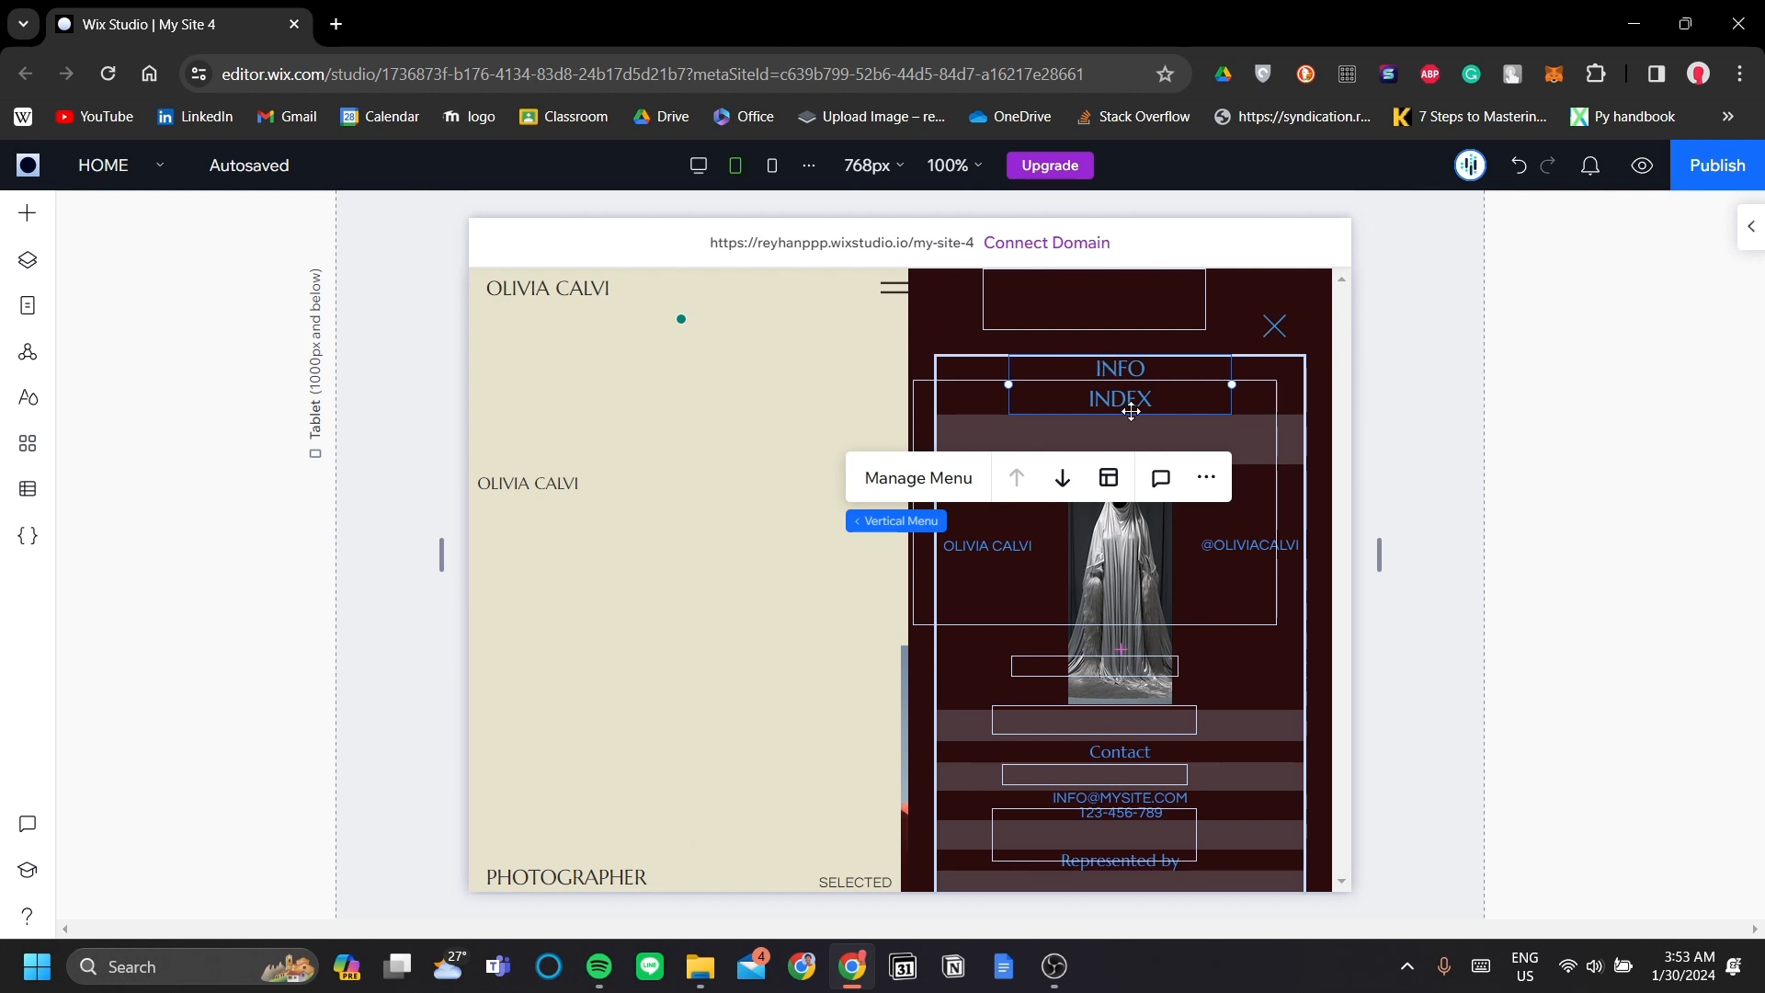
pyautogui.click(851, 404)
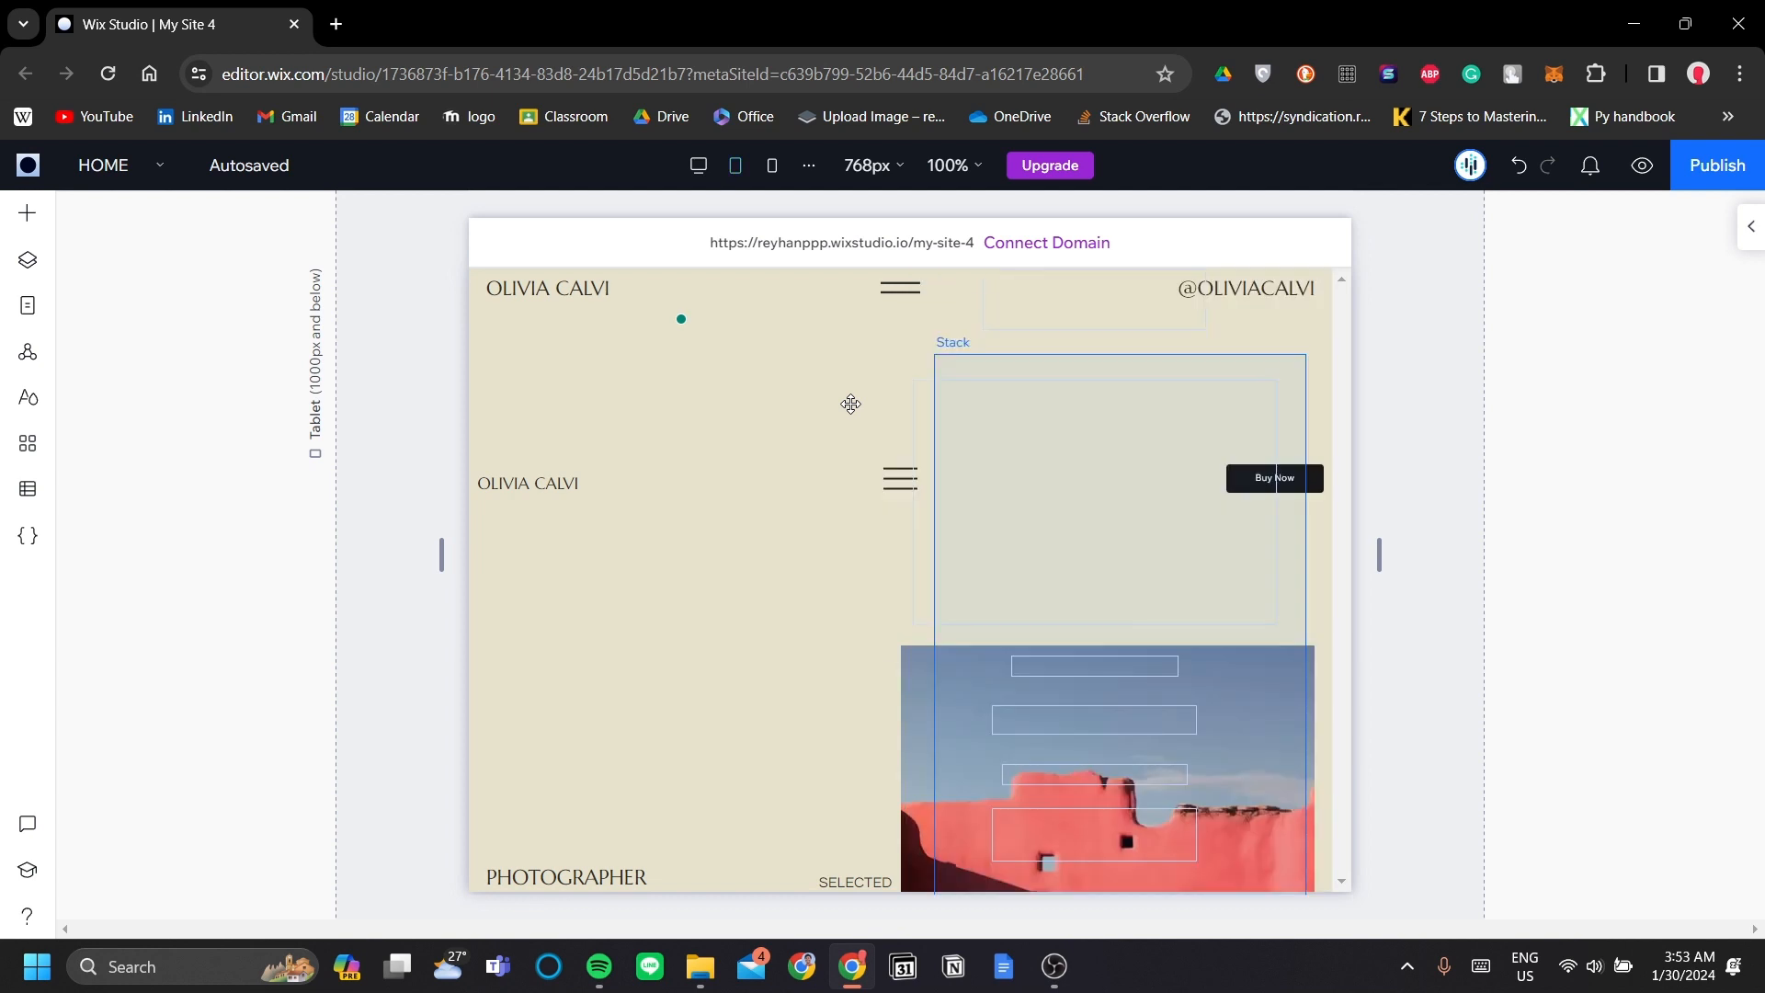
pyautogui.click(1404, 419)
pyautogui.click(777, 181)
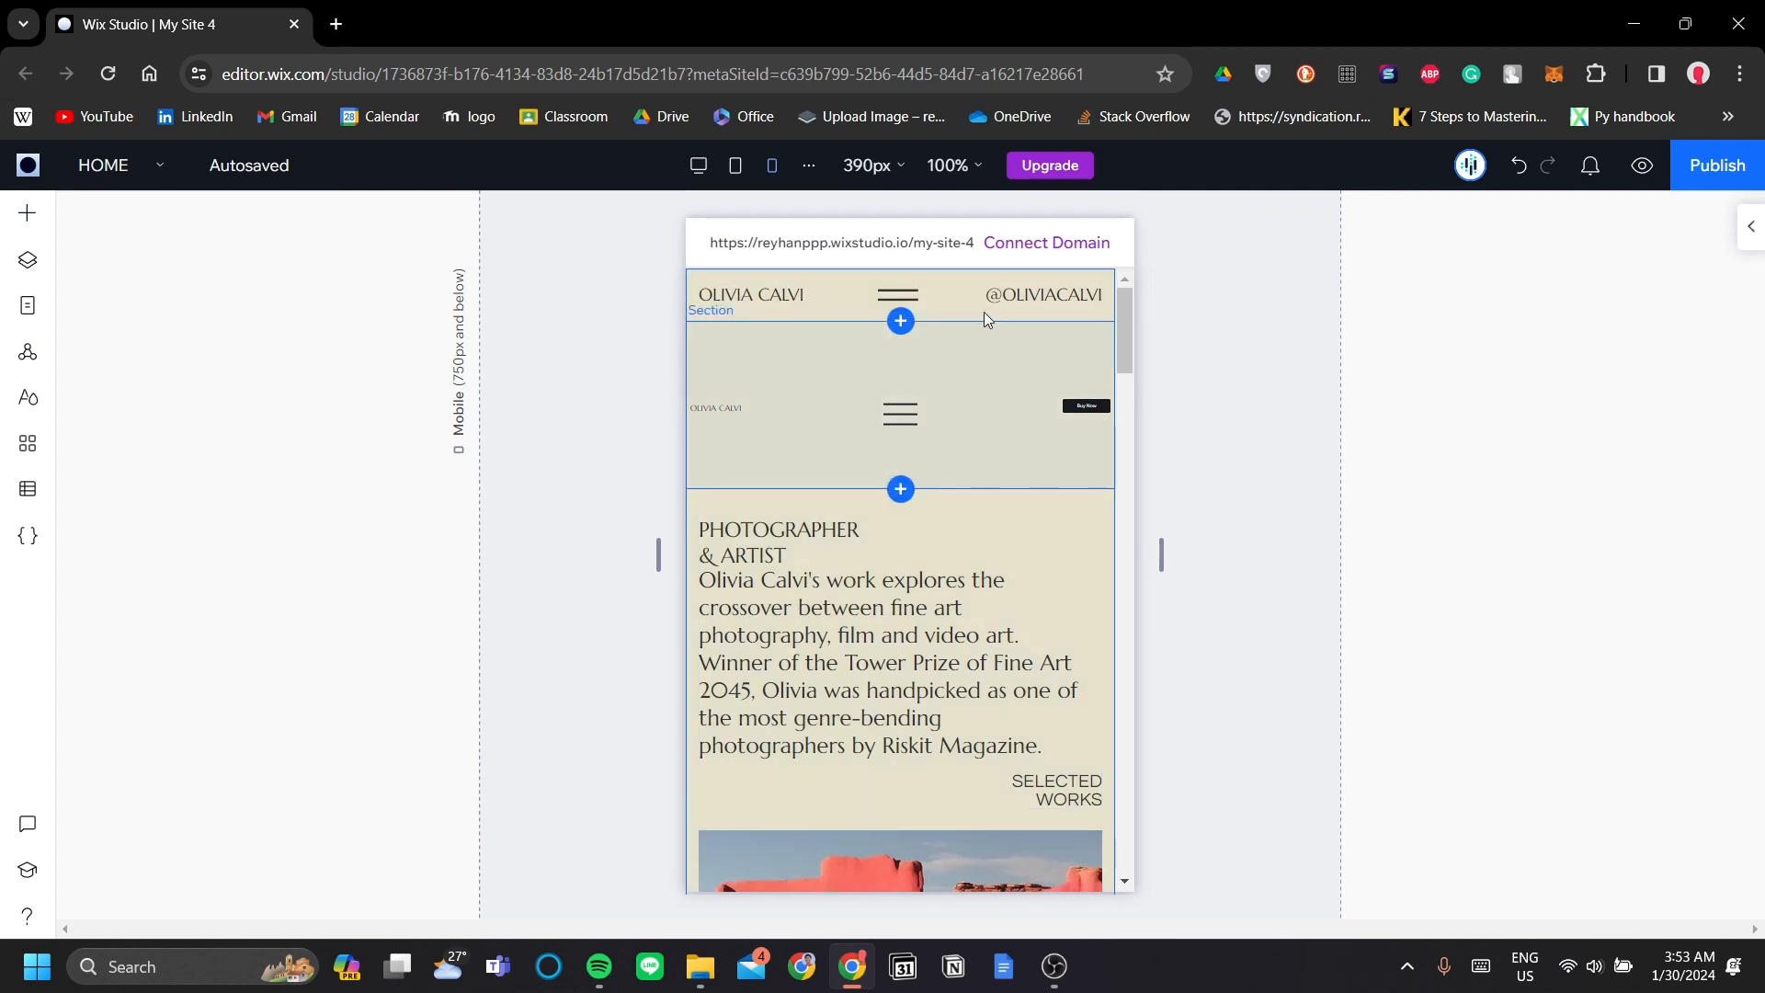
# - Select the mobile hamburger icon and shrink it slightly
pyautogui.click(911, 426)
pyautogui.click(908, 422)
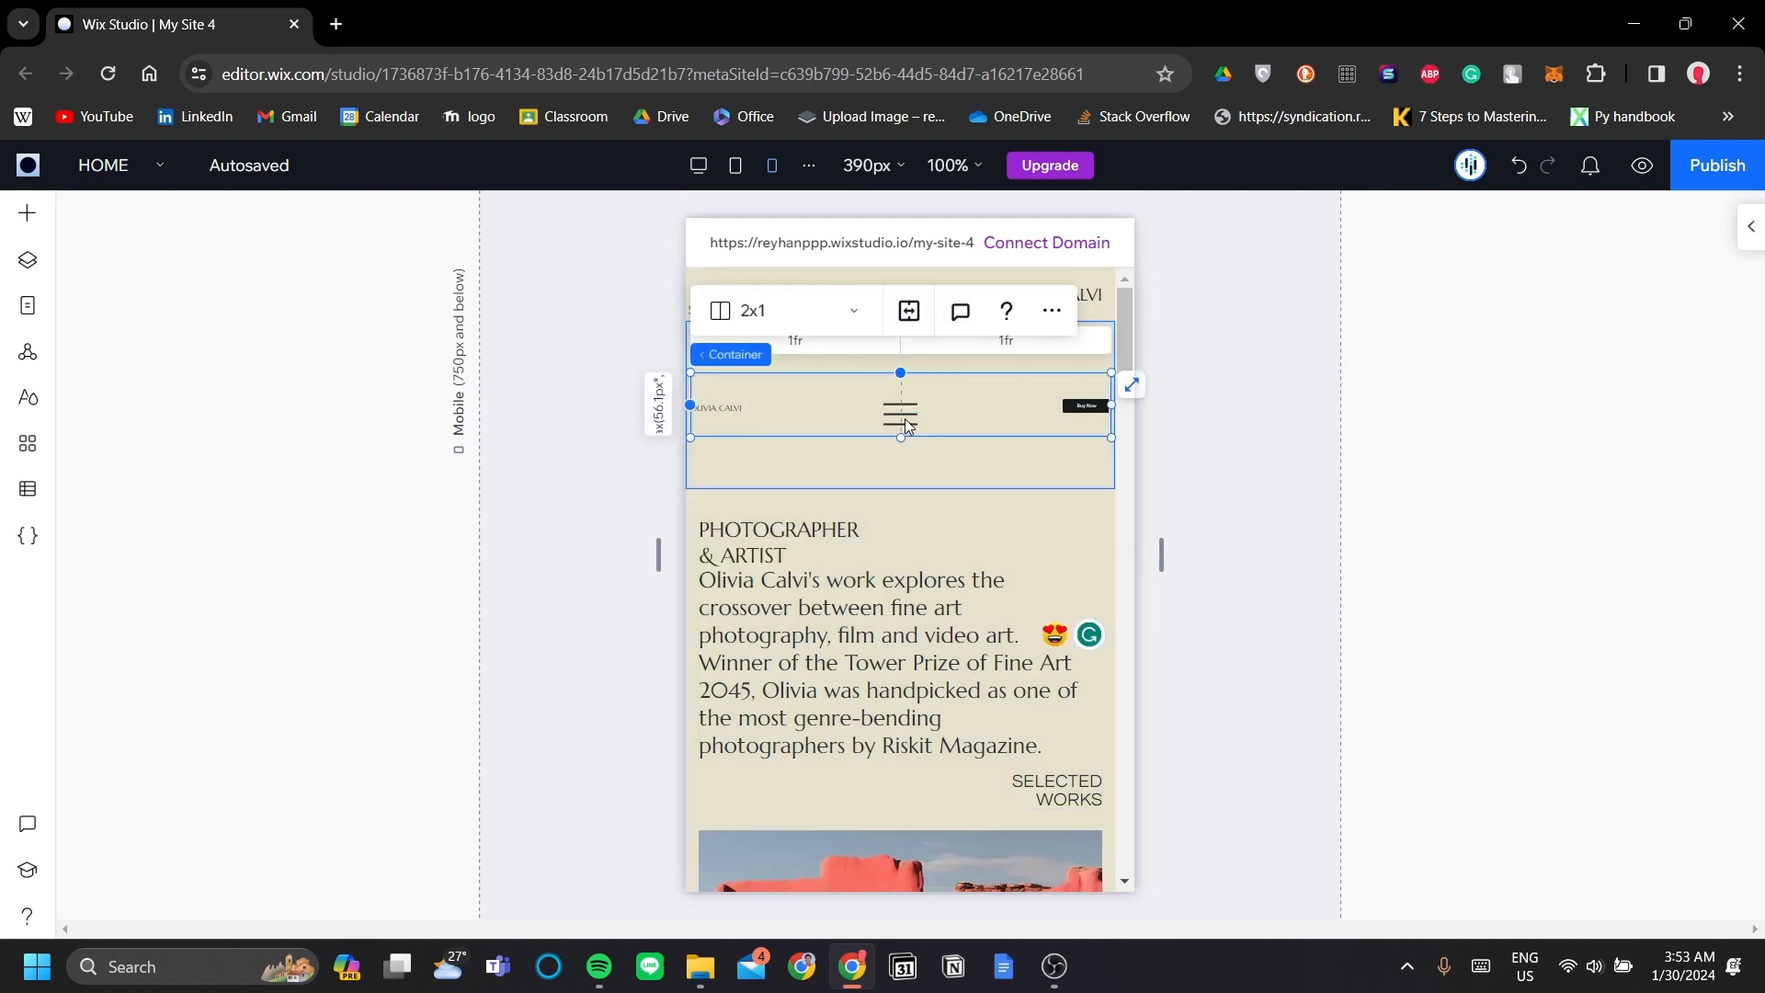
pyautogui.click(910, 416)
pyautogui.click(910, 413)
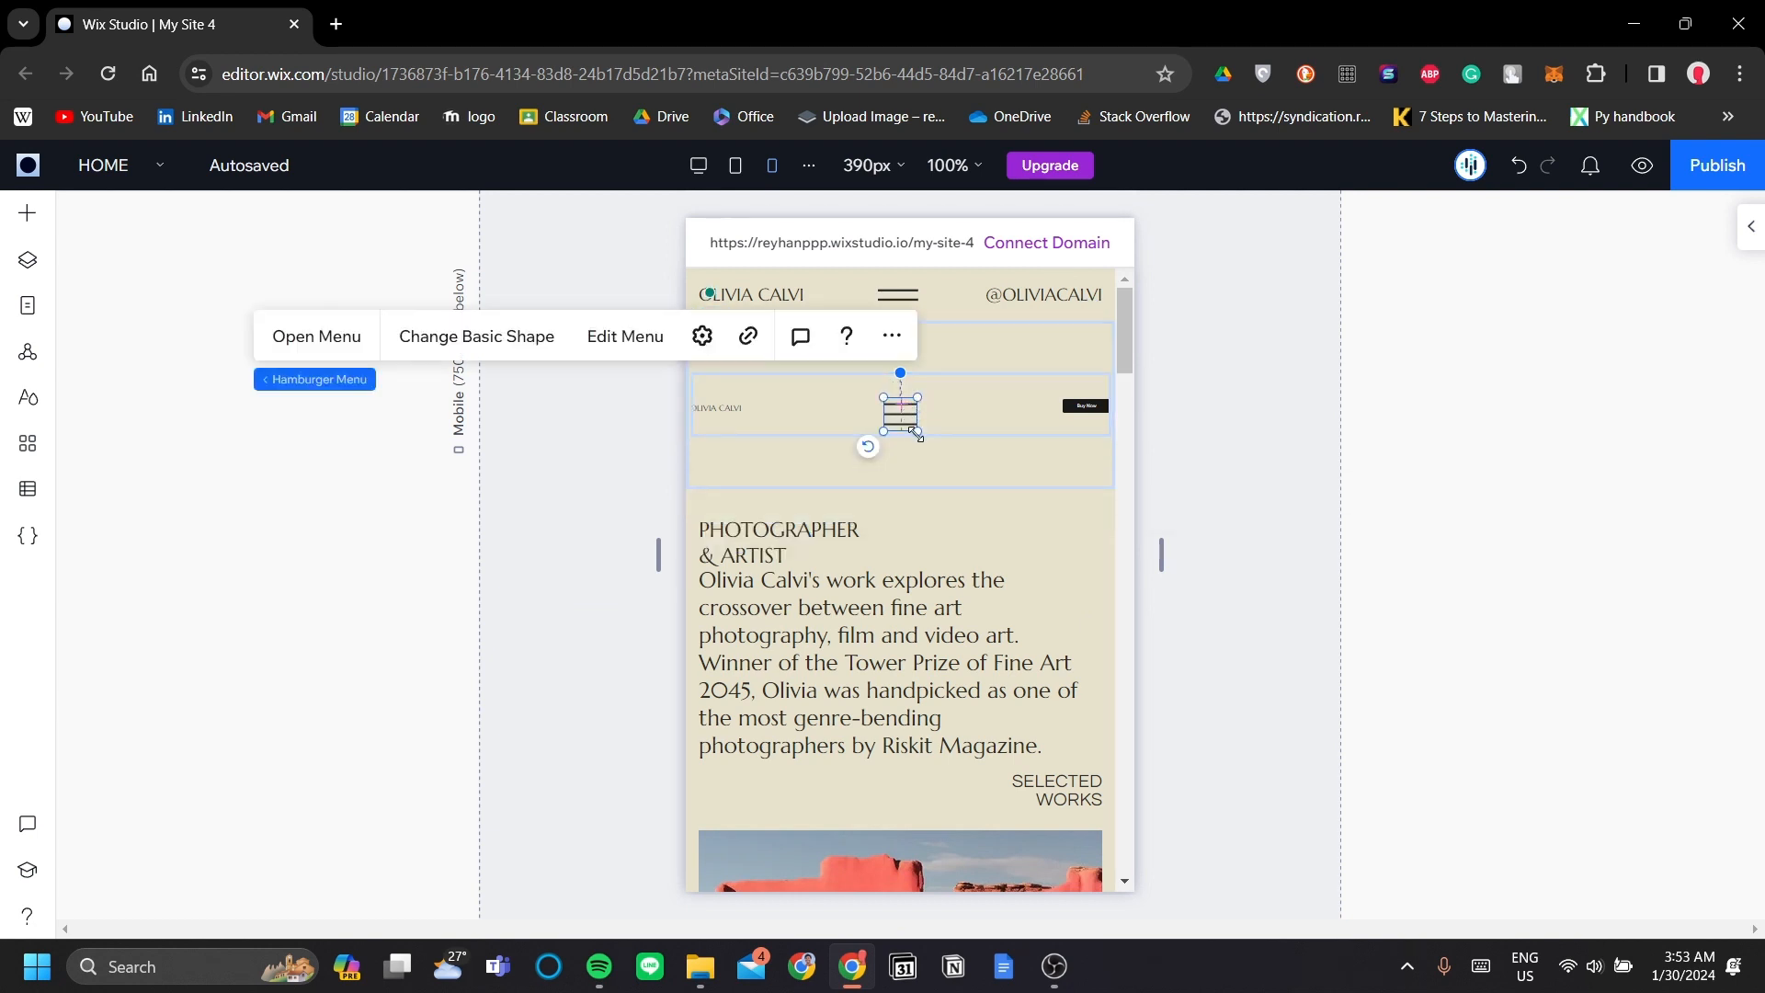
pyautogui.moveTo(916, 434); pyautogui.dragTo(908, 426)
pyautogui.click(1752, 226)
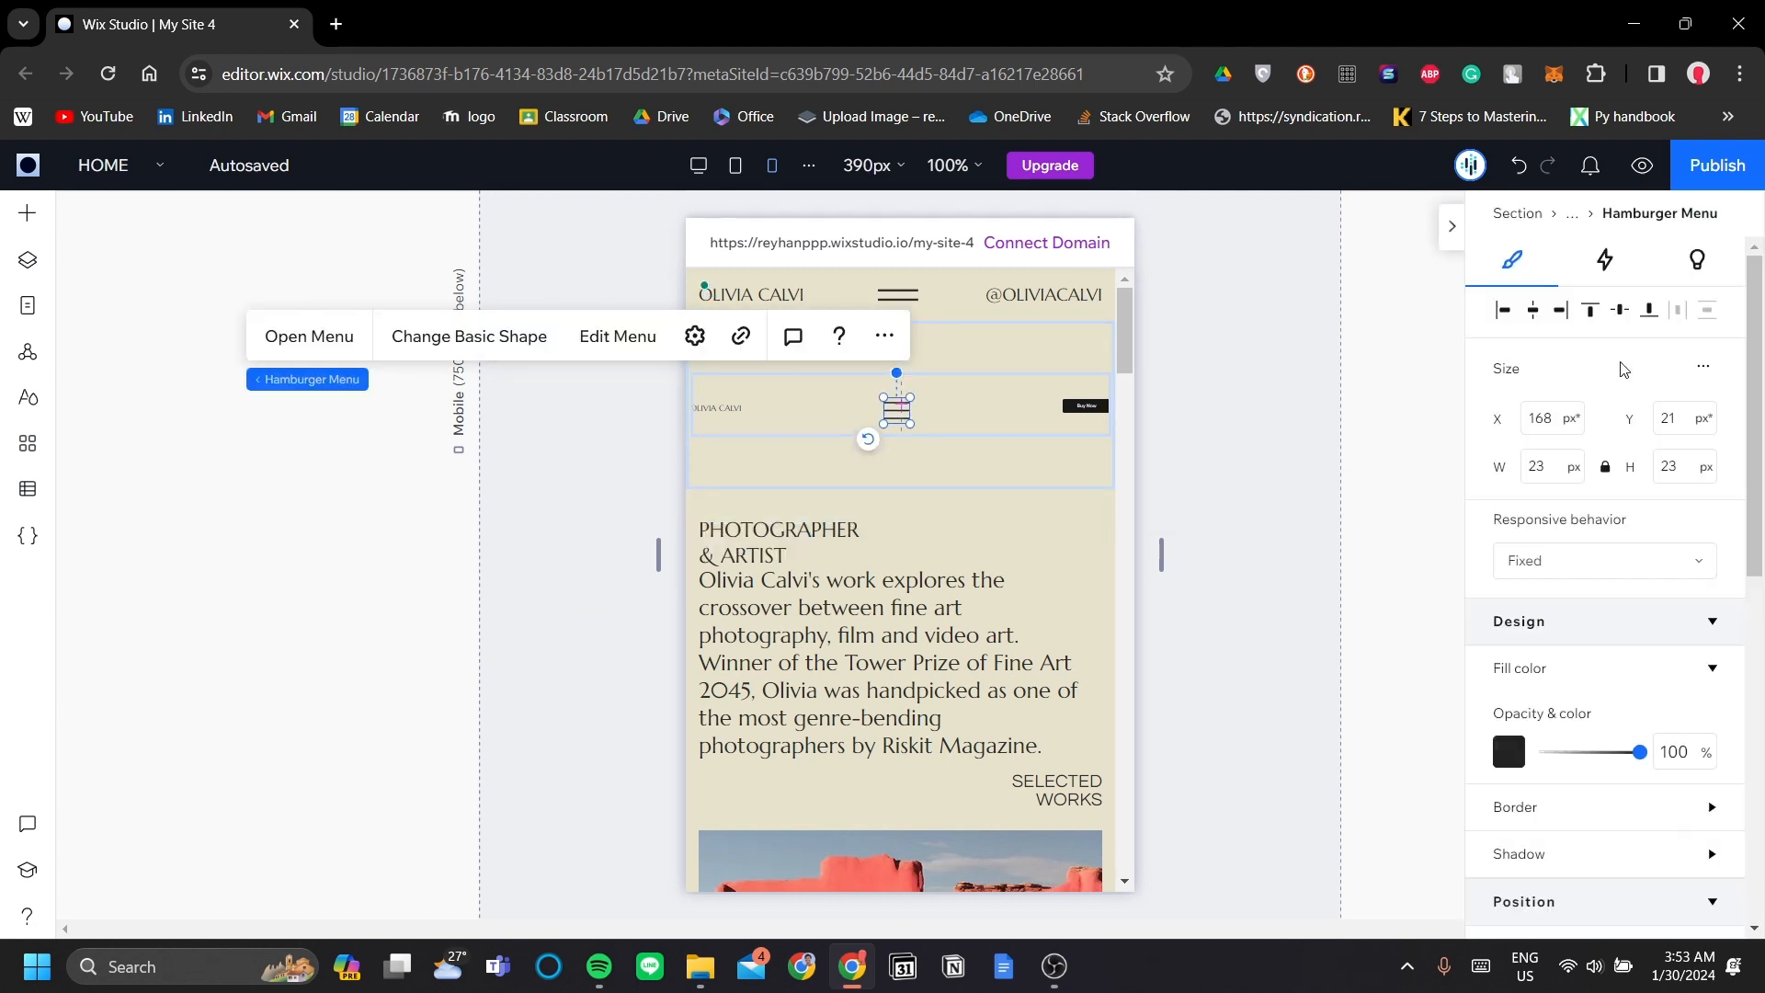
# - Centre the hamburger icon in the mobile row at X 172, Y 19 px
pyautogui.click(1531, 322)
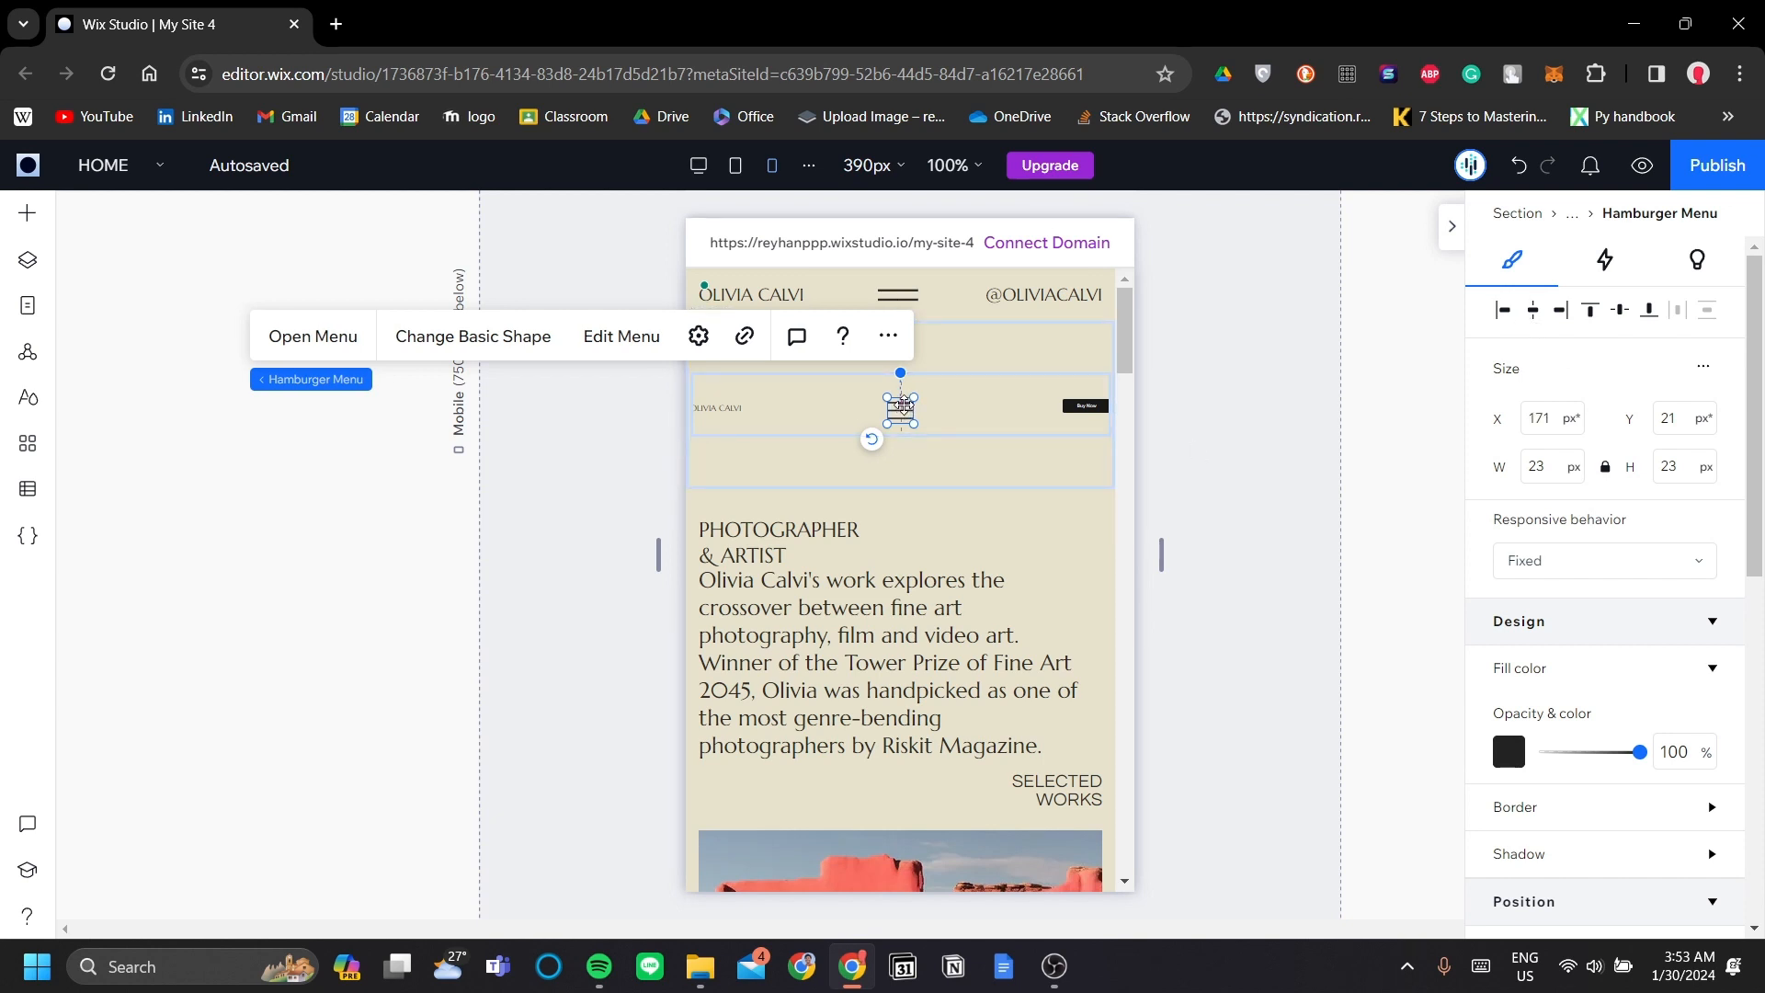
pyautogui.moveTo(905, 396); pyautogui.dragTo(906, 387)
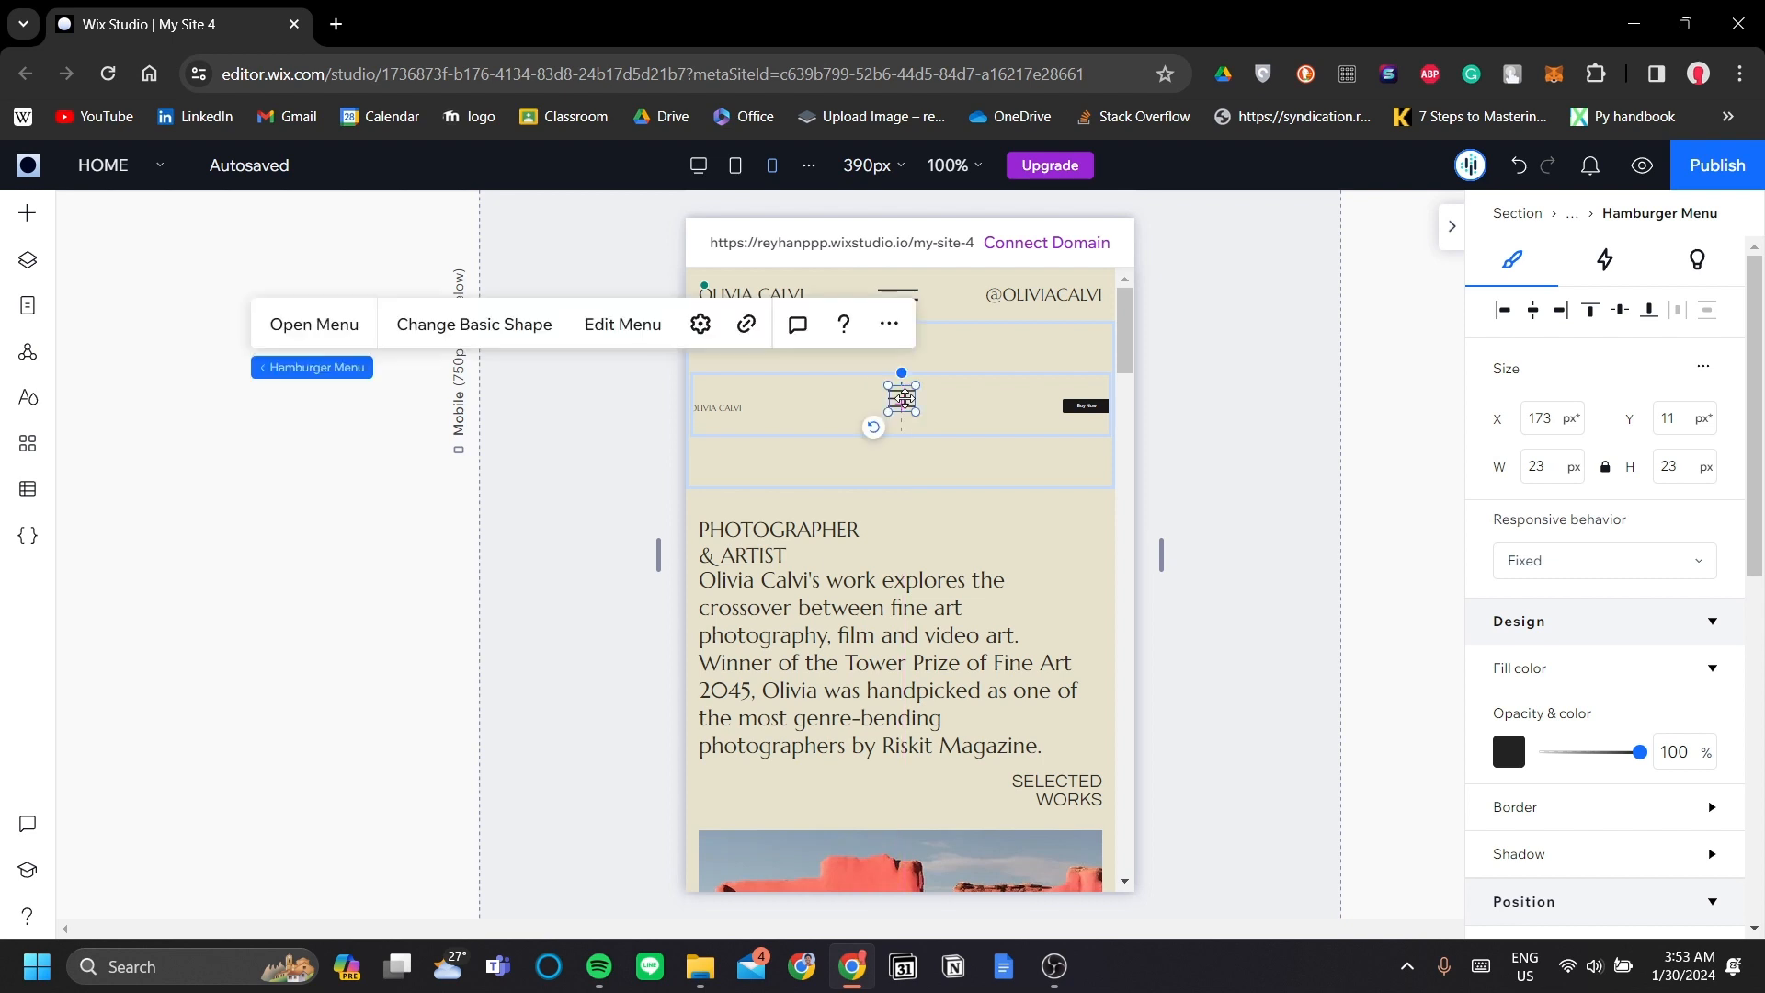
pyautogui.click(1537, 320)
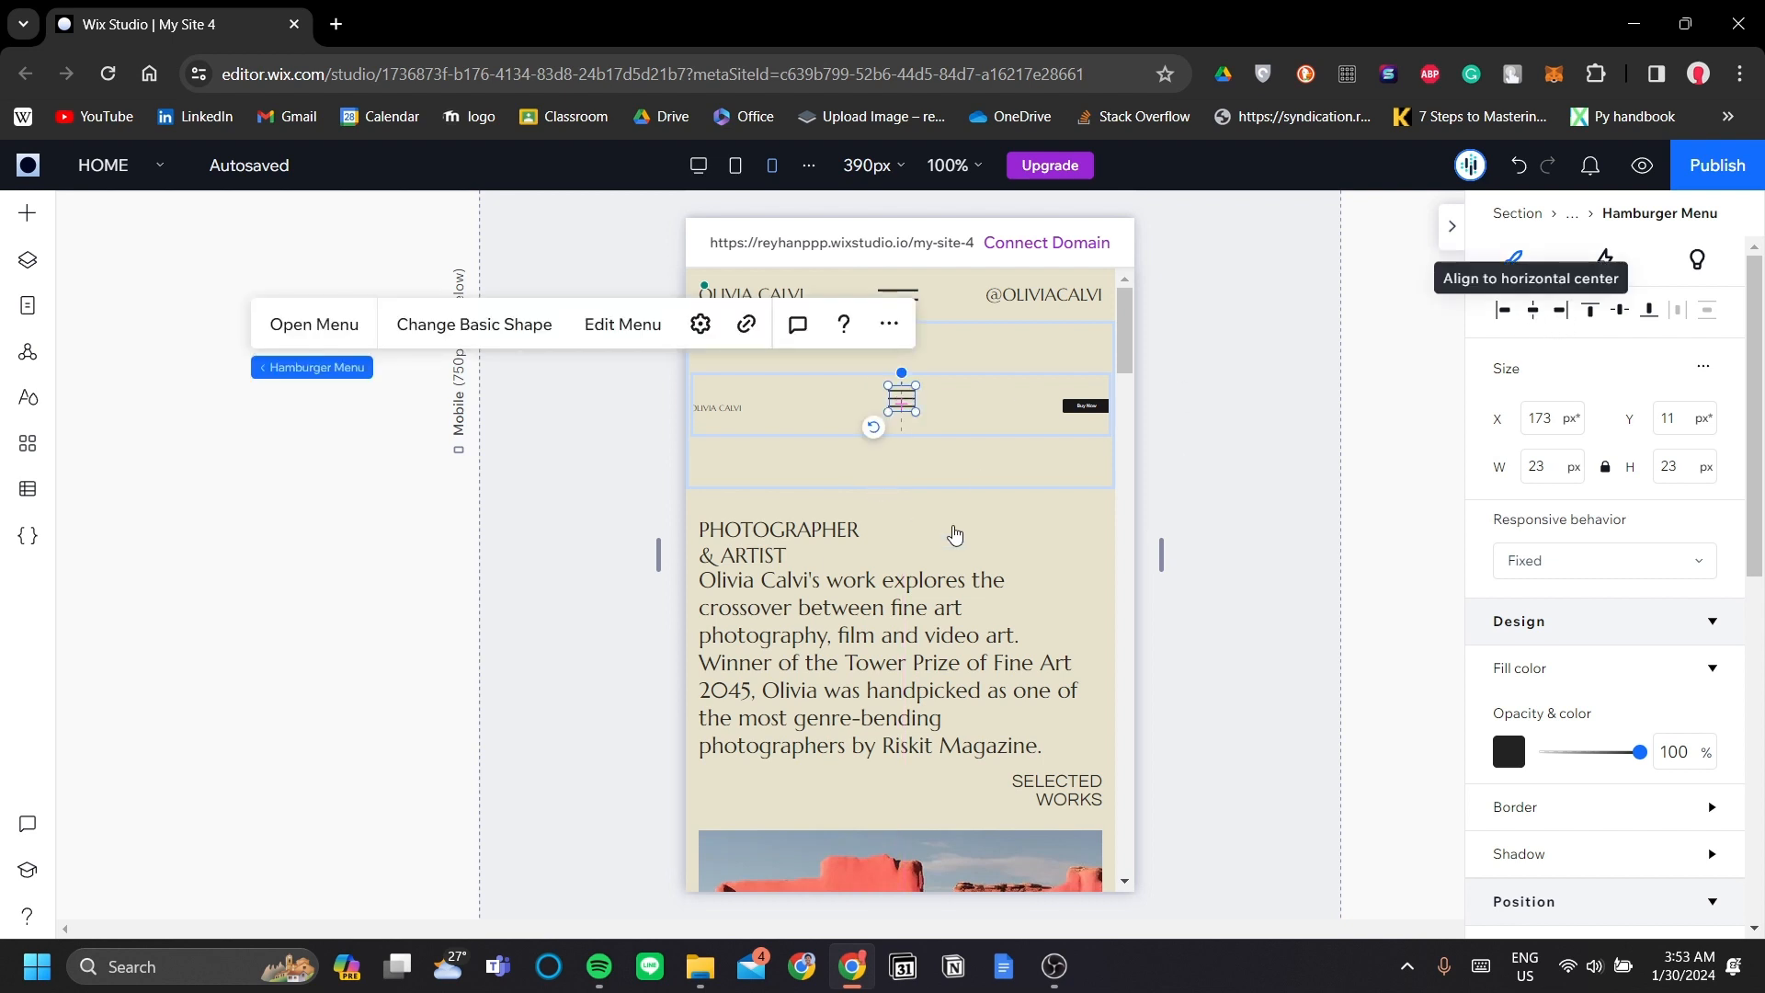
pyautogui.hotkey('ctrl', '+')
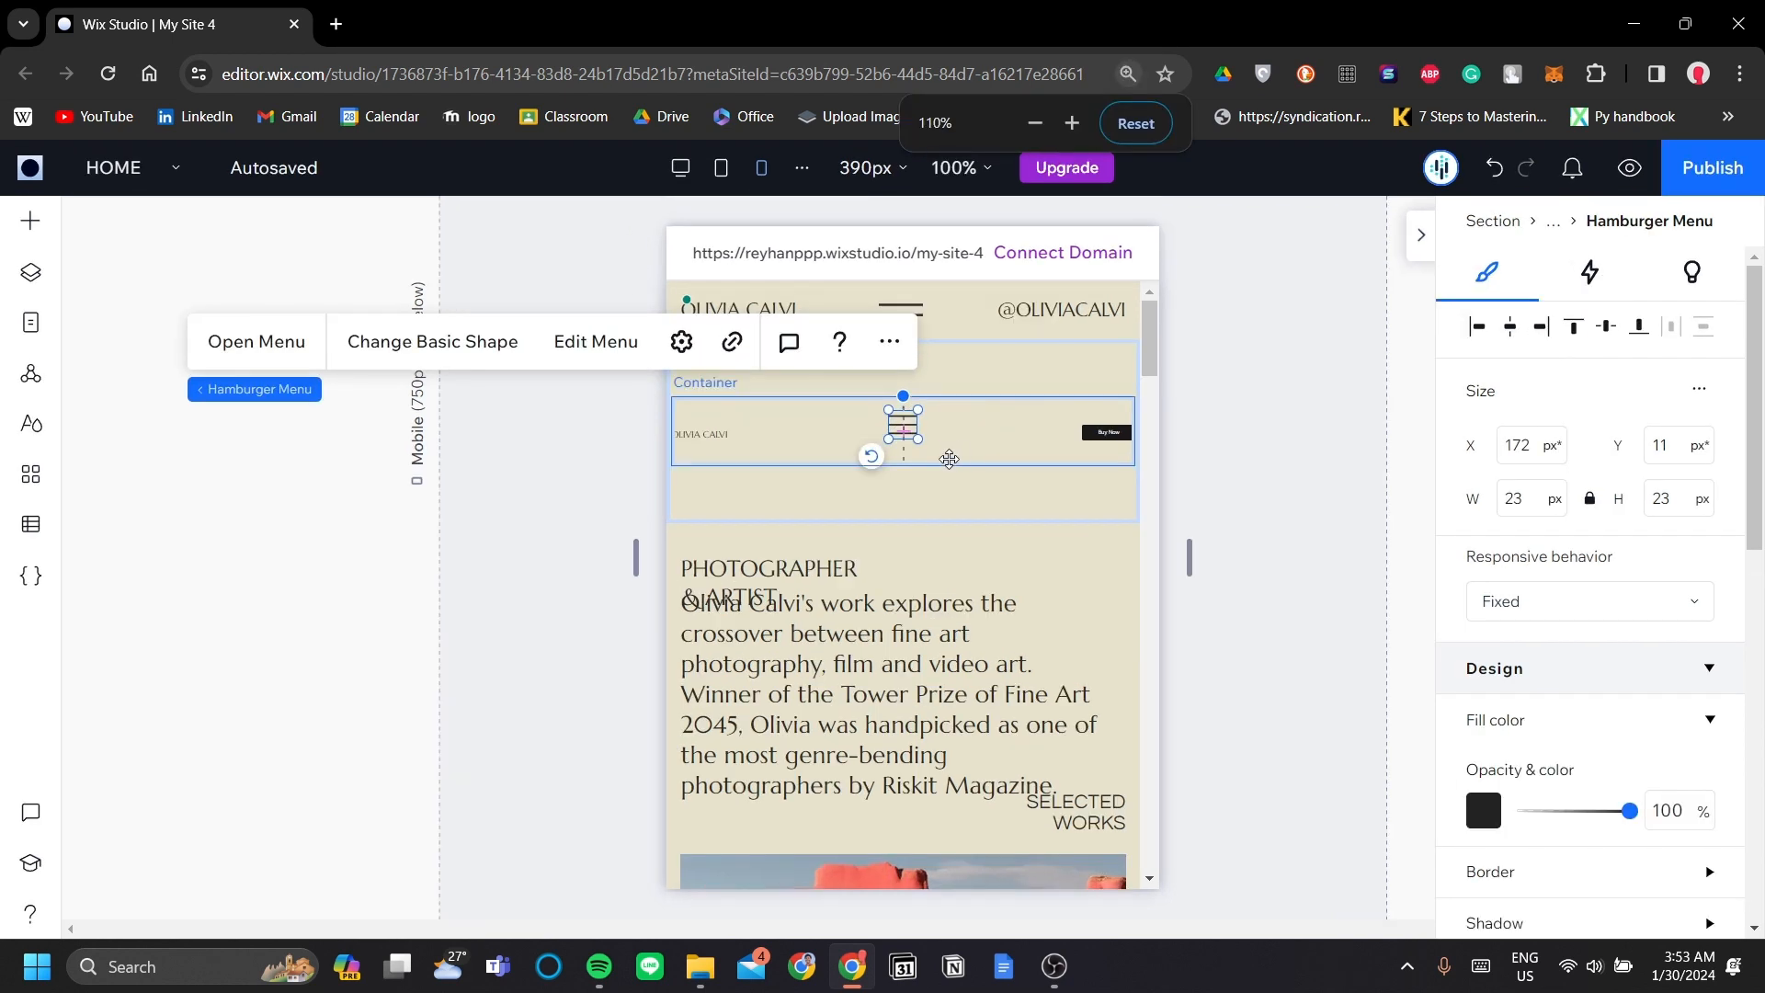
pyautogui.moveTo(902, 431); pyautogui.dragTo(902, 436)
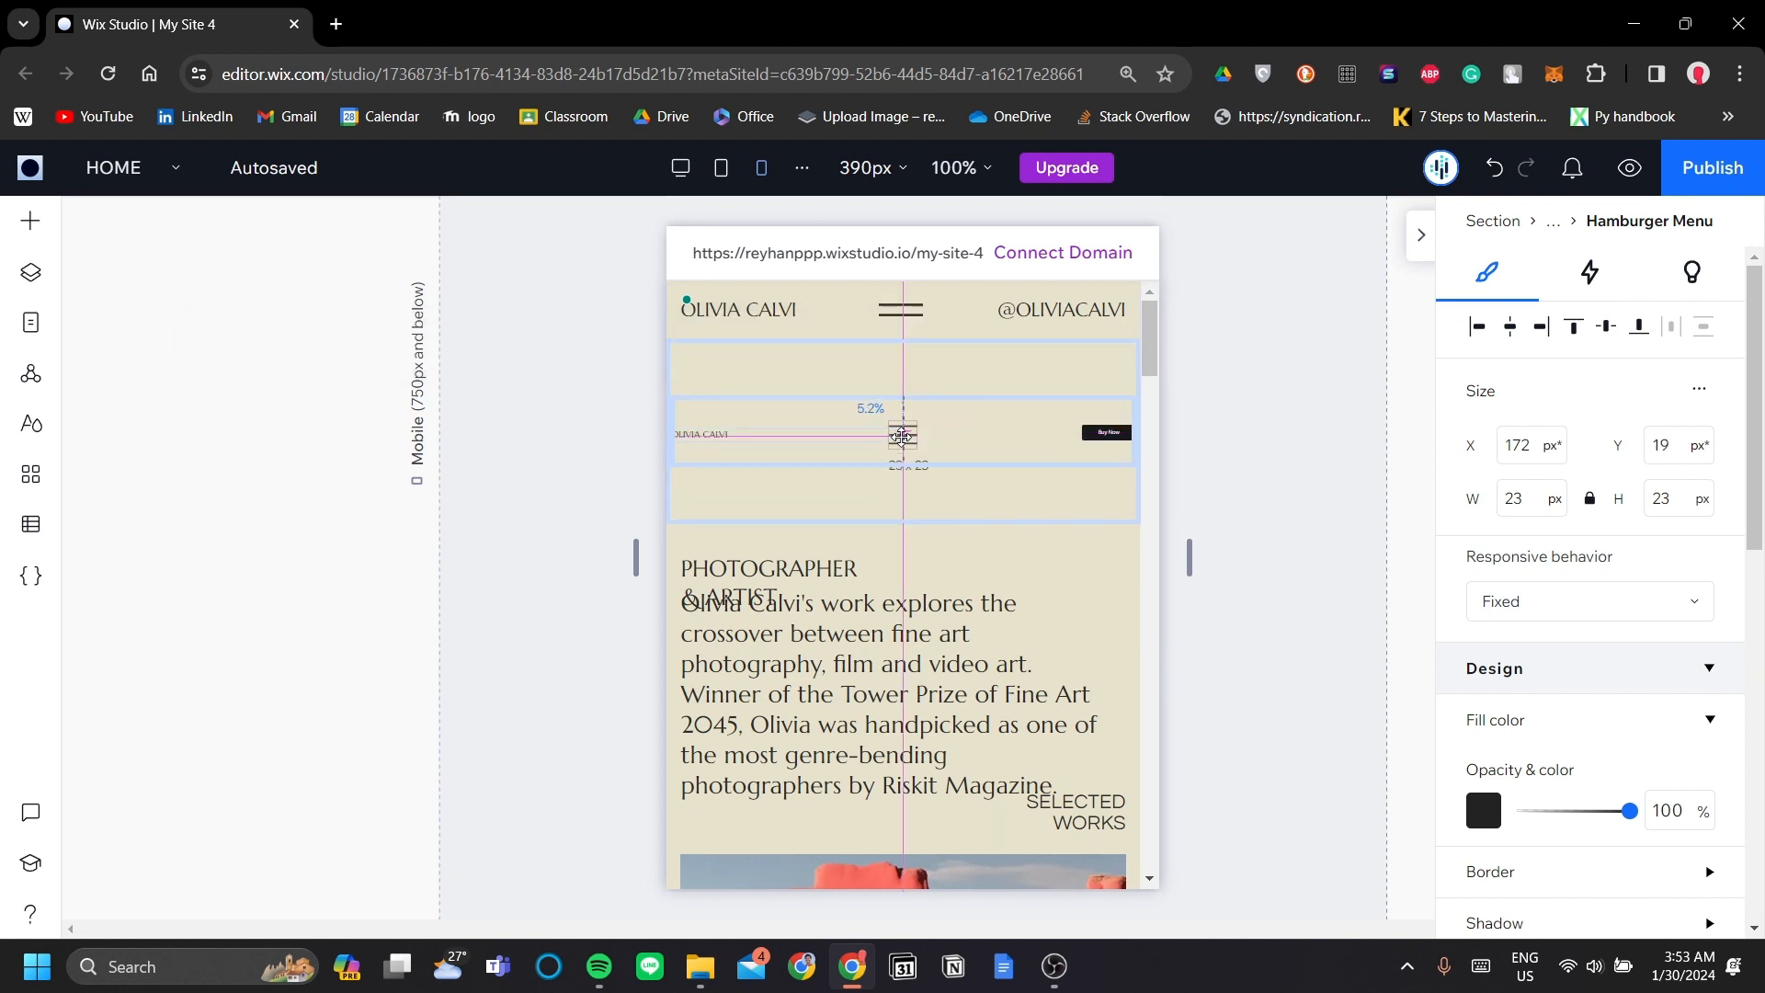
pyautogui.click(1245, 490)
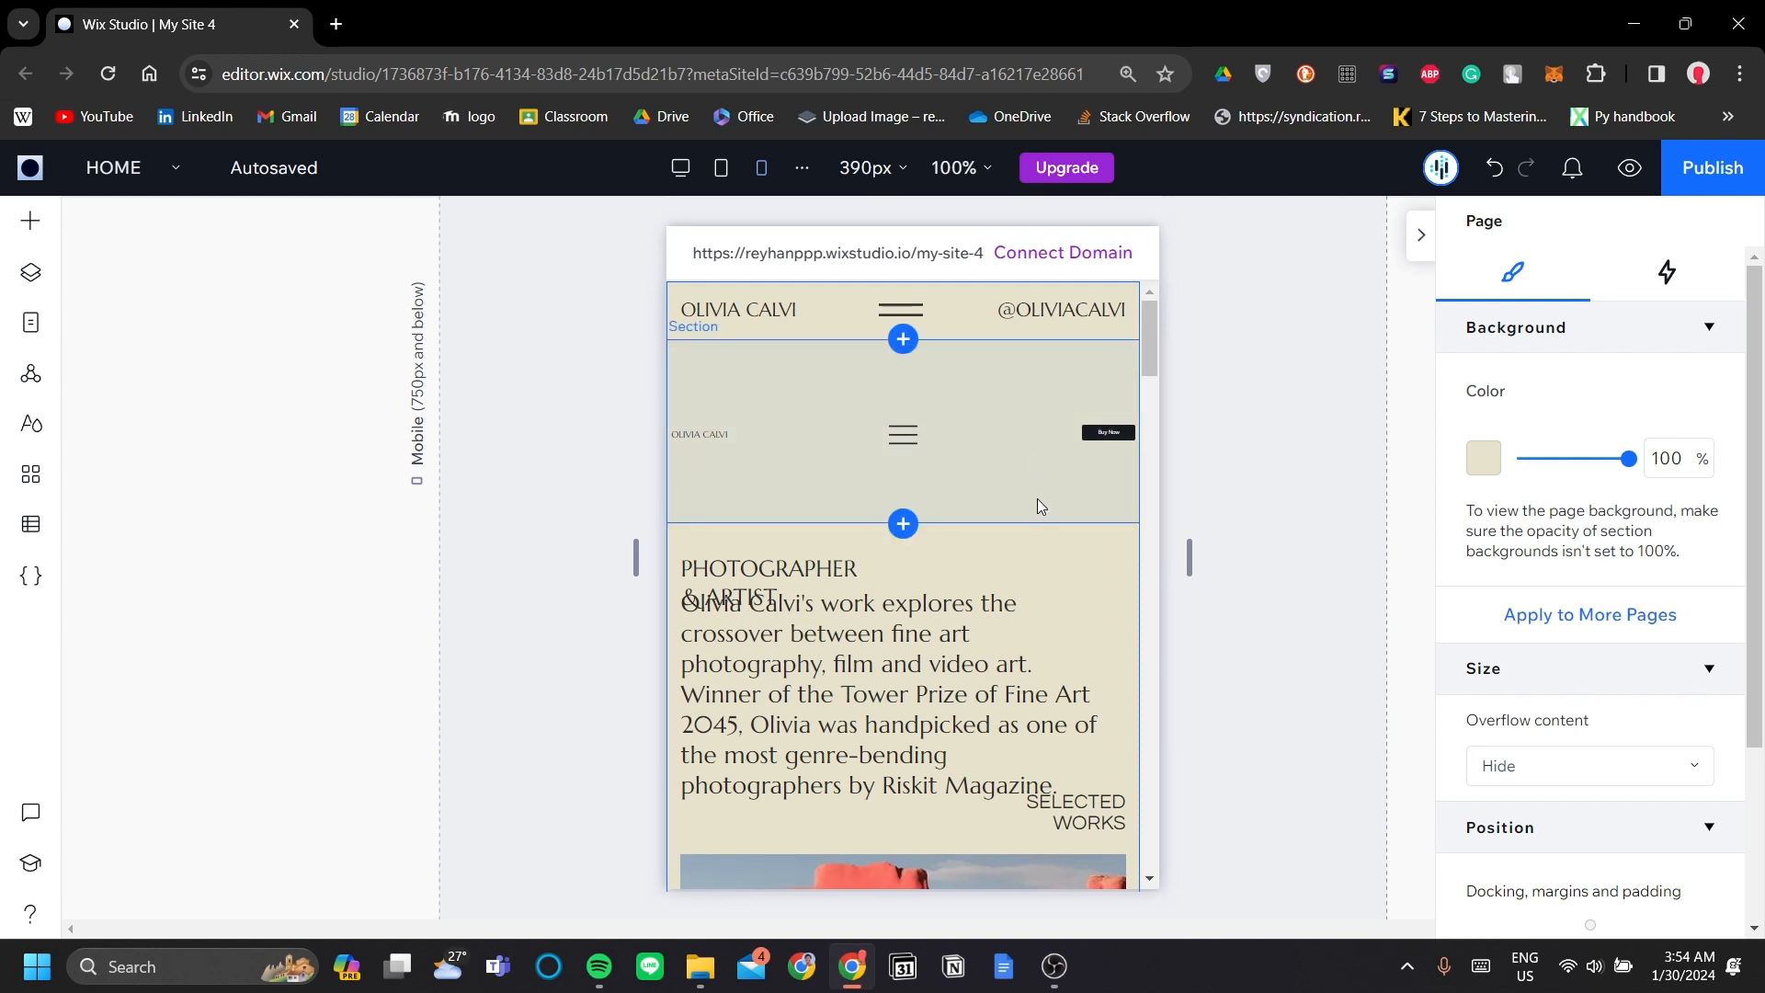
# - Open the hamburger menu panel to preview it on mobile
pyautogui.click(906, 436)
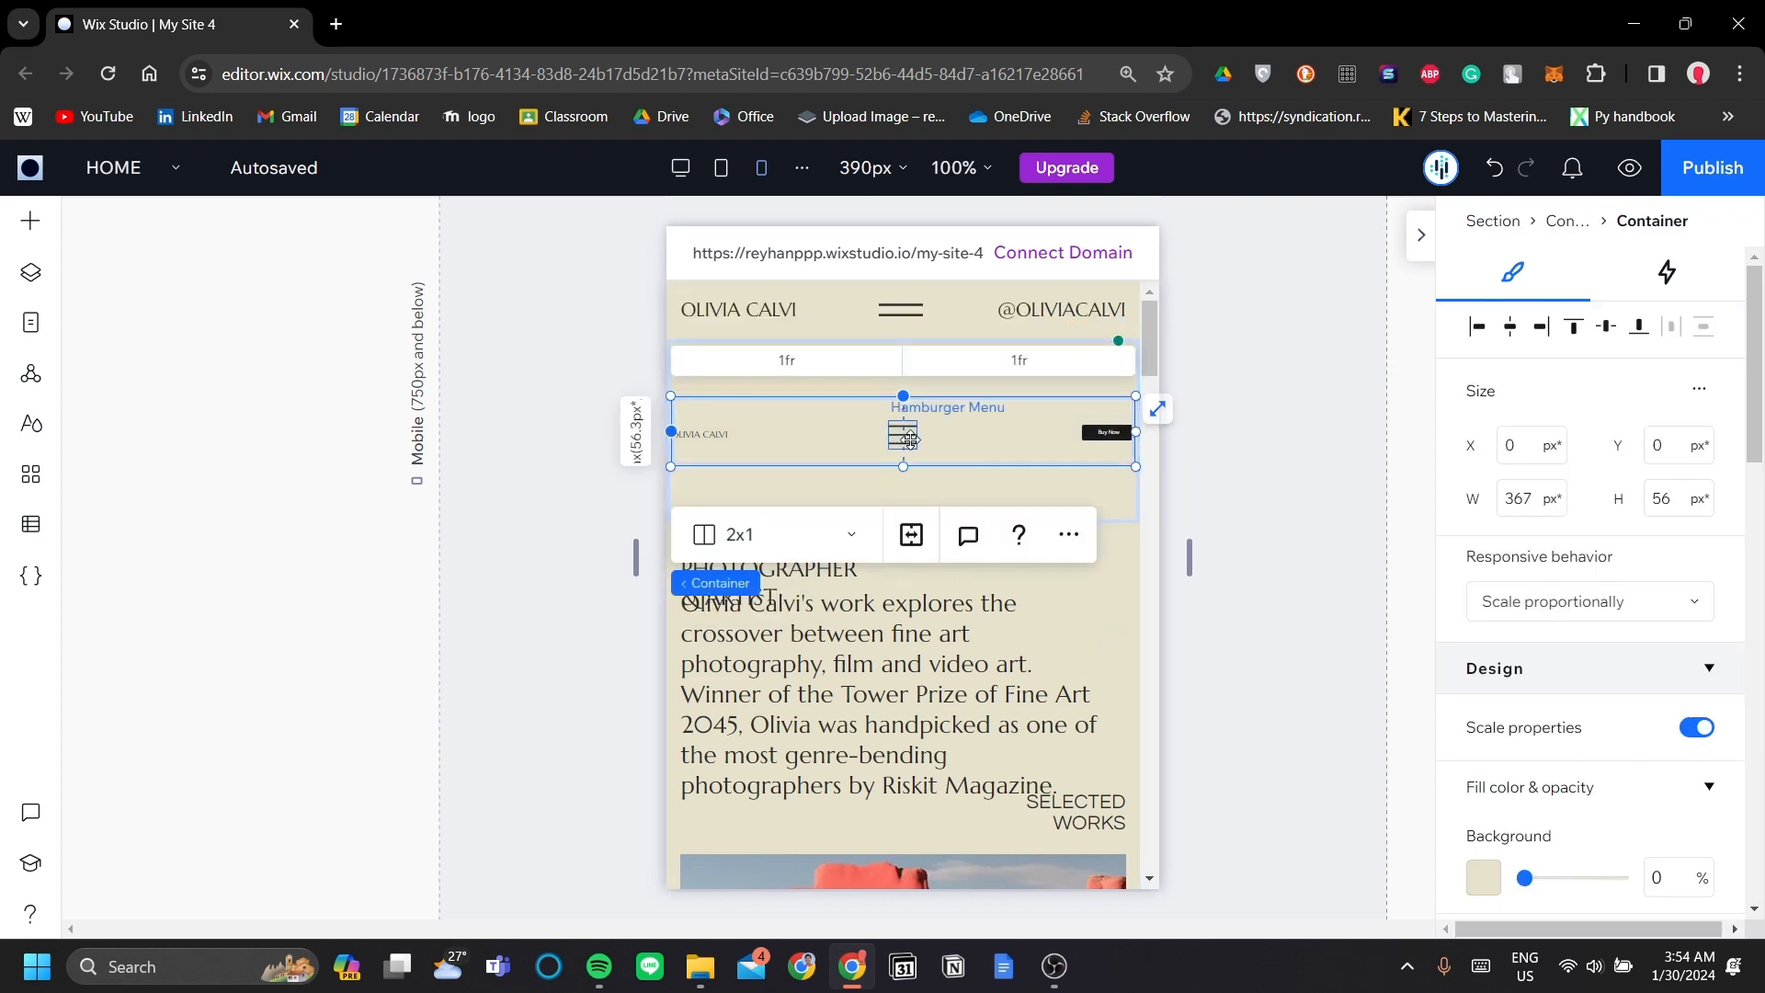
pyautogui.click(909, 439)
pyautogui.click(279, 371)
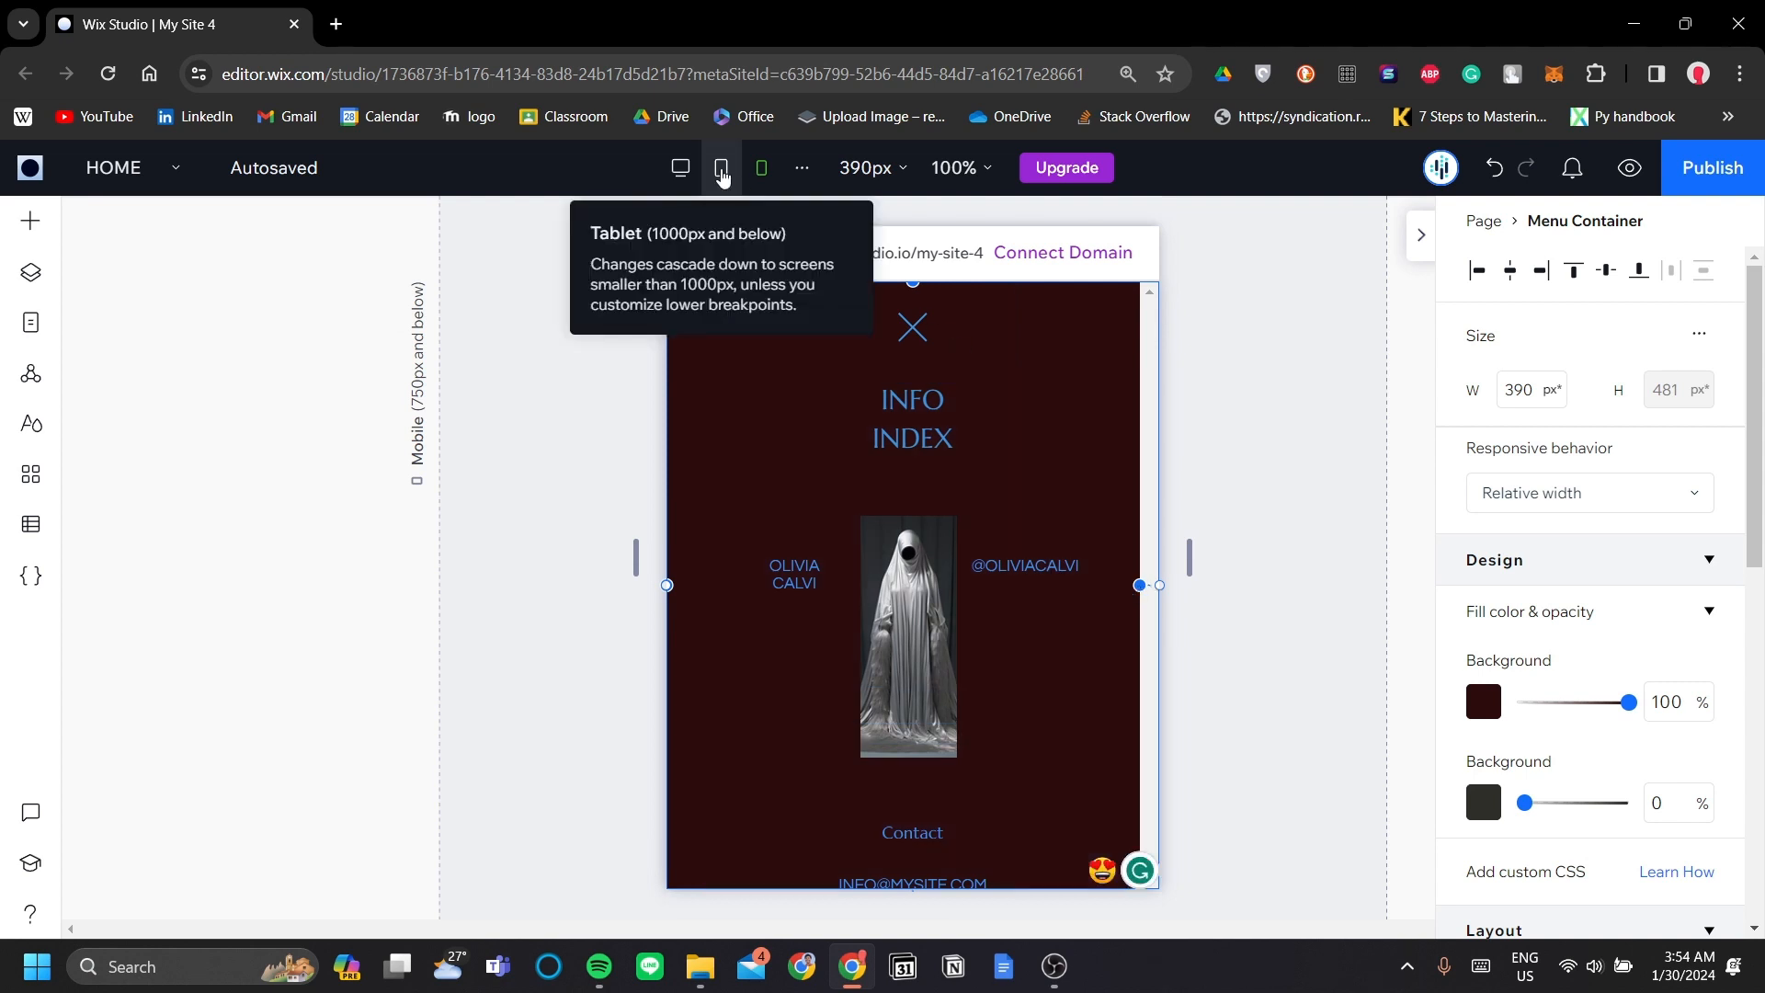
# - Preview the opened hamburger menu panel in the tablet layout, then close it
pyautogui.click(722, 170)
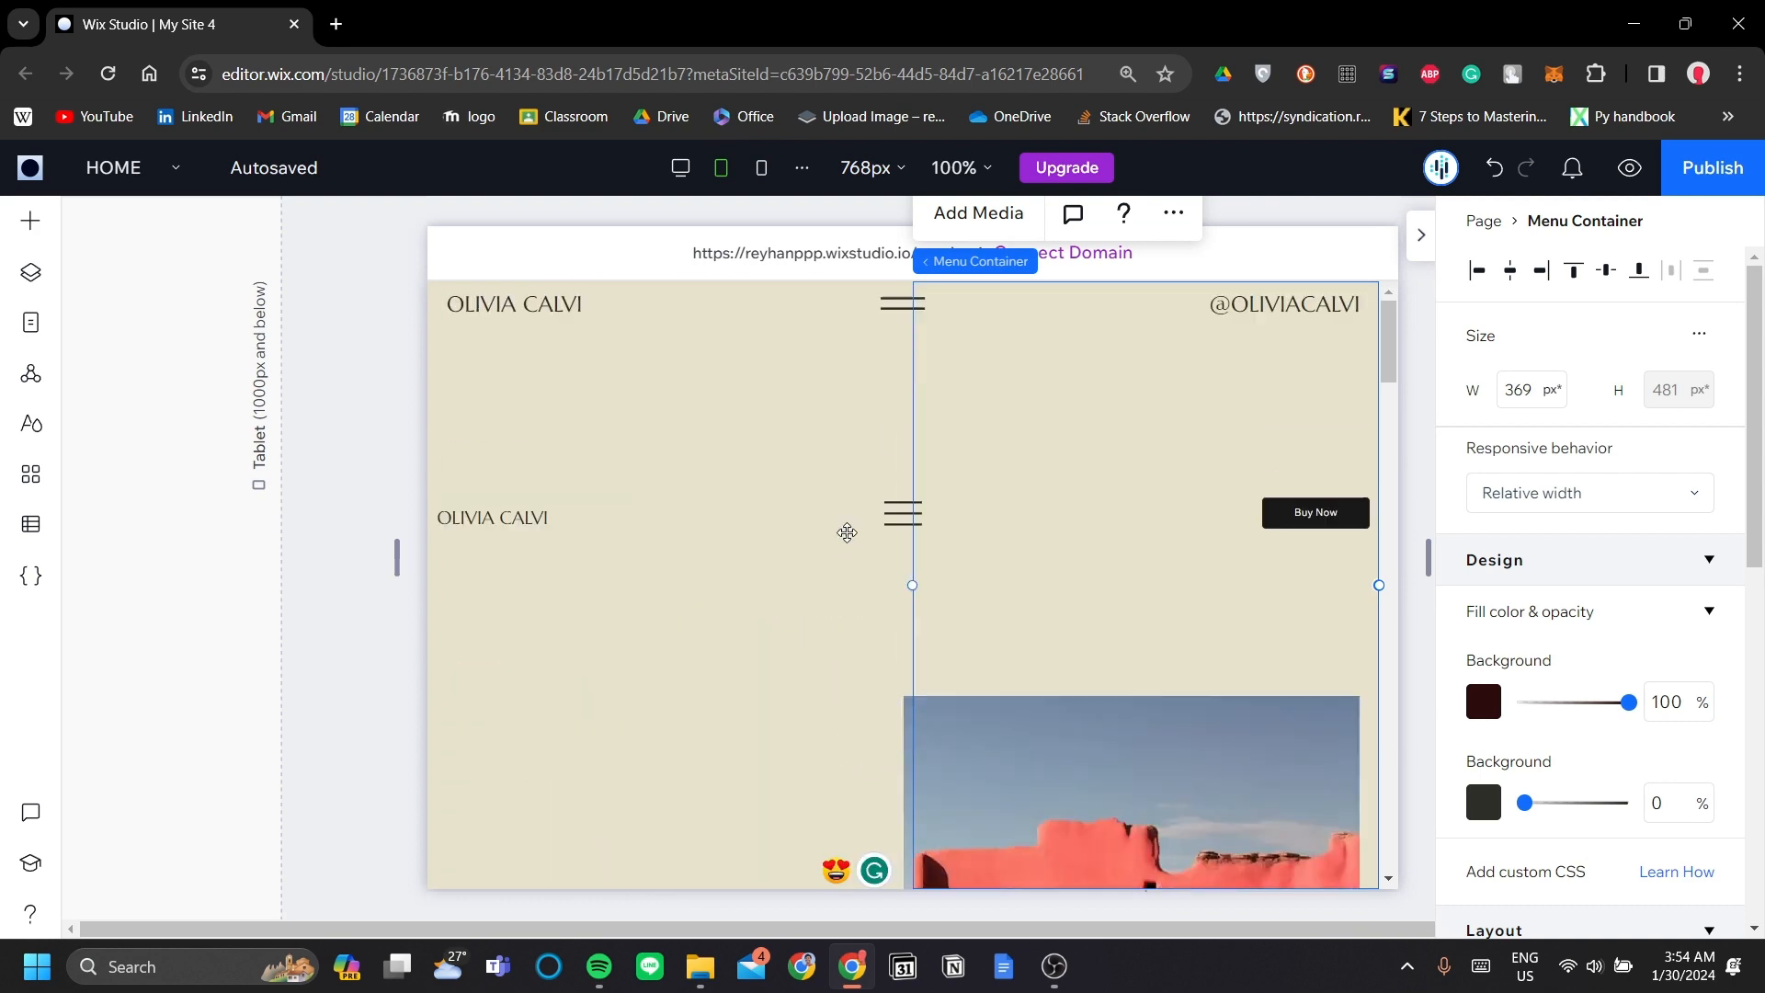
pyautogui.click(900, 510)
pyautogui.click(901, 510)
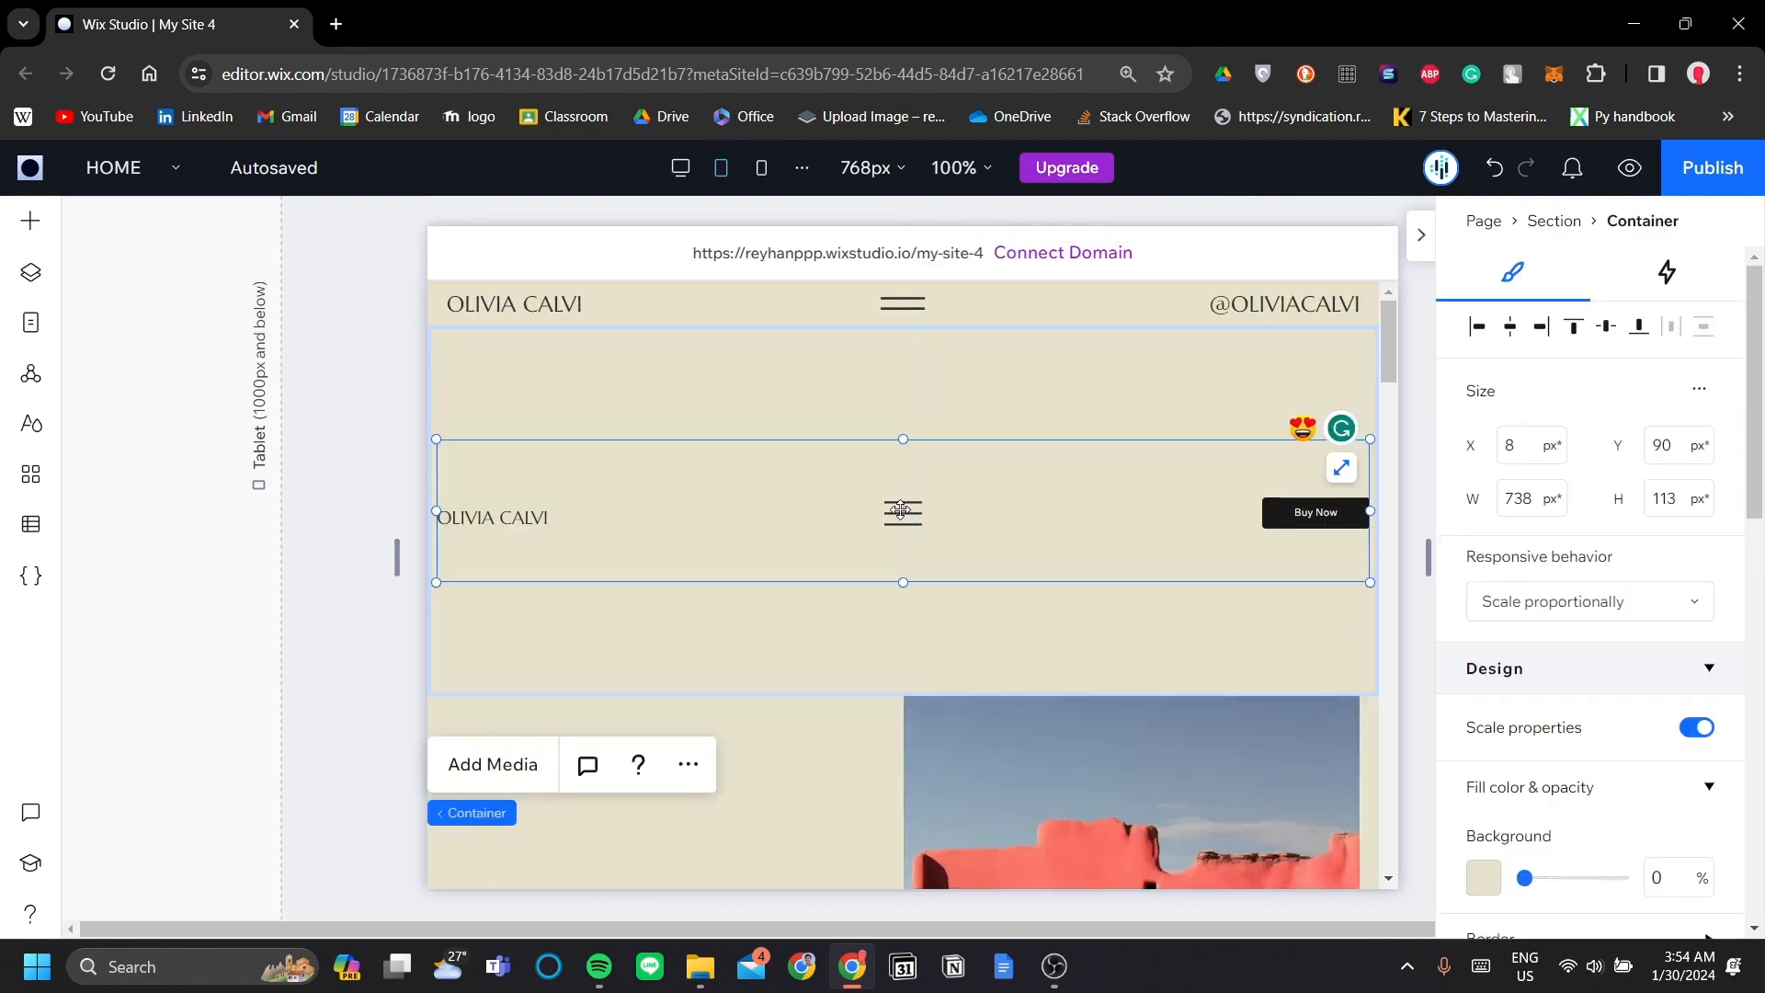
pyautogui.click(902, 510)
pyautogui.click(905, 506)
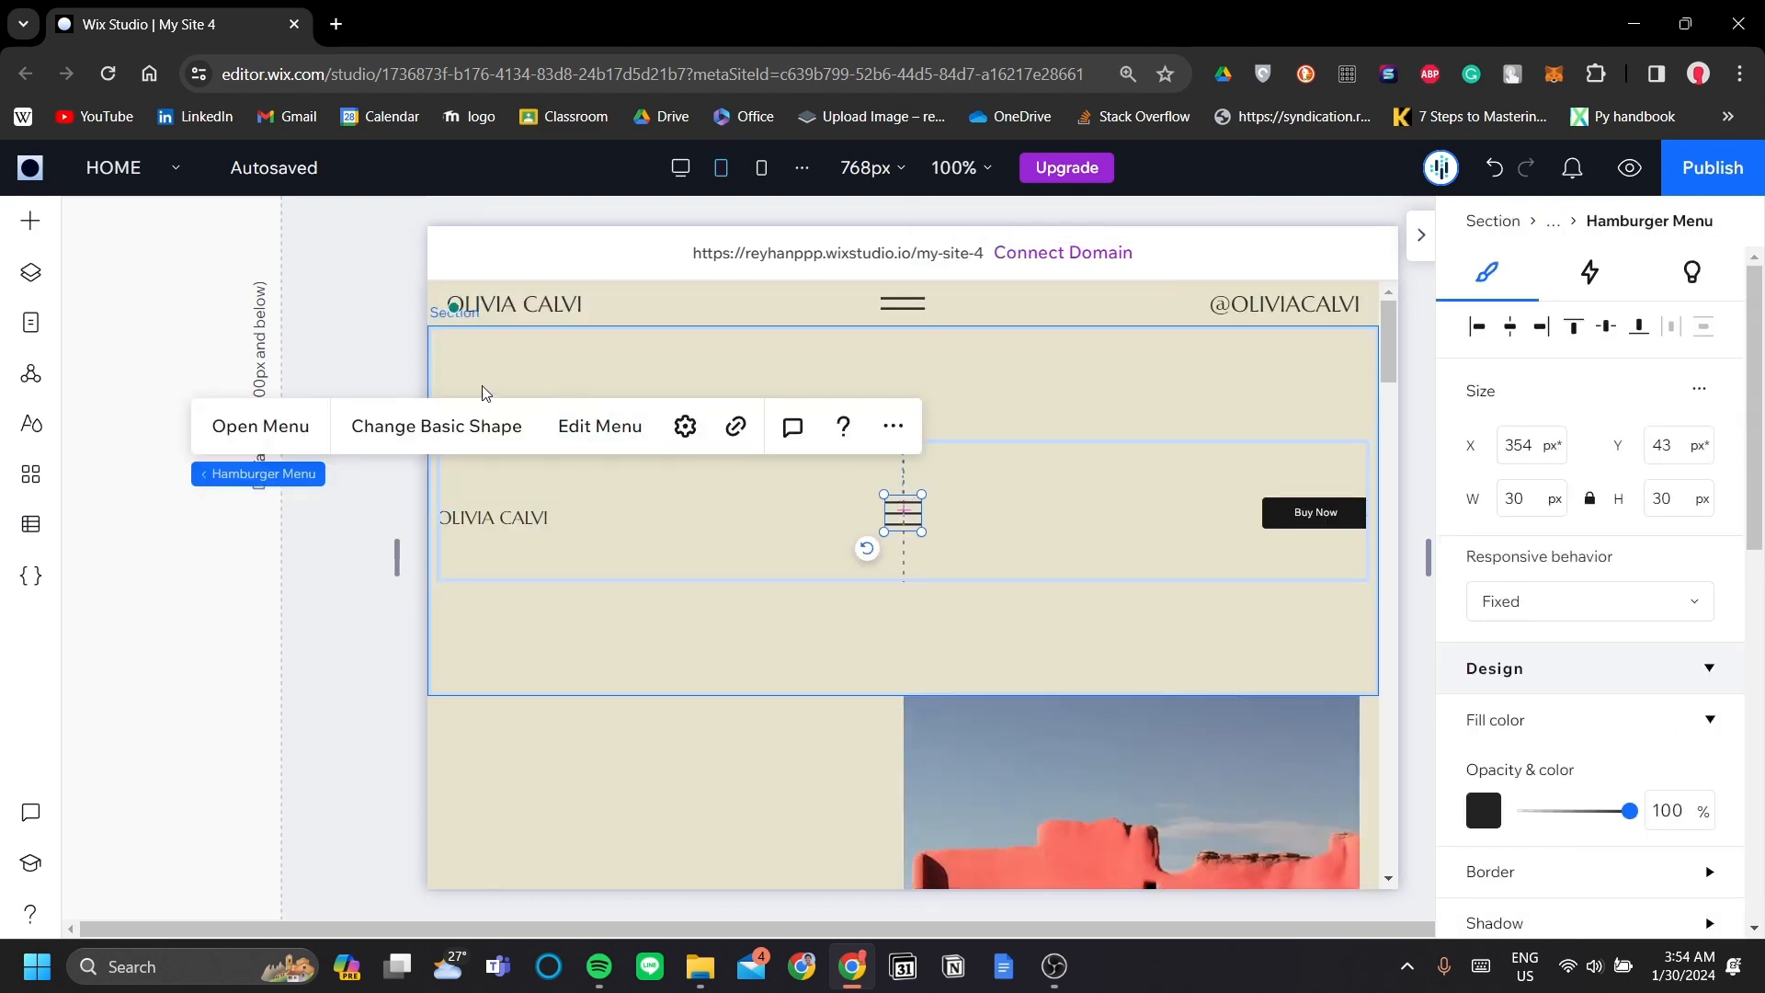
pyautogui.click(260, 426)
pyautogui.click(1177, 548)
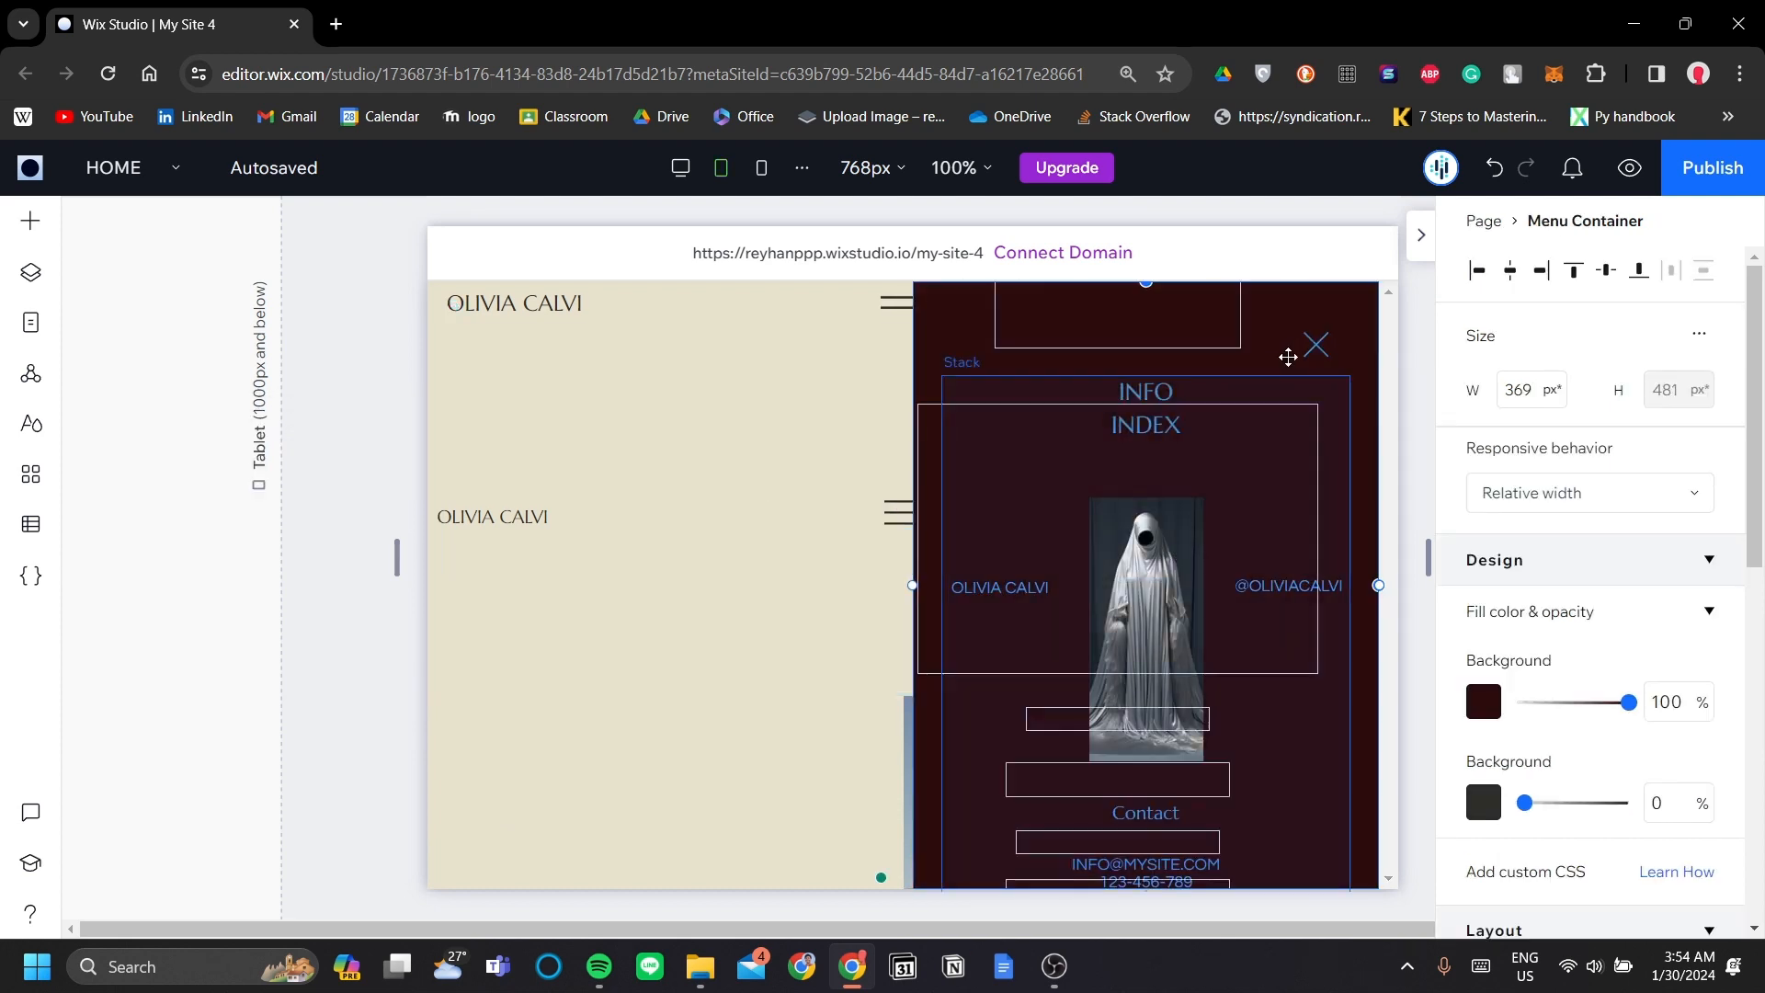
pyautogui.click(812, 446)
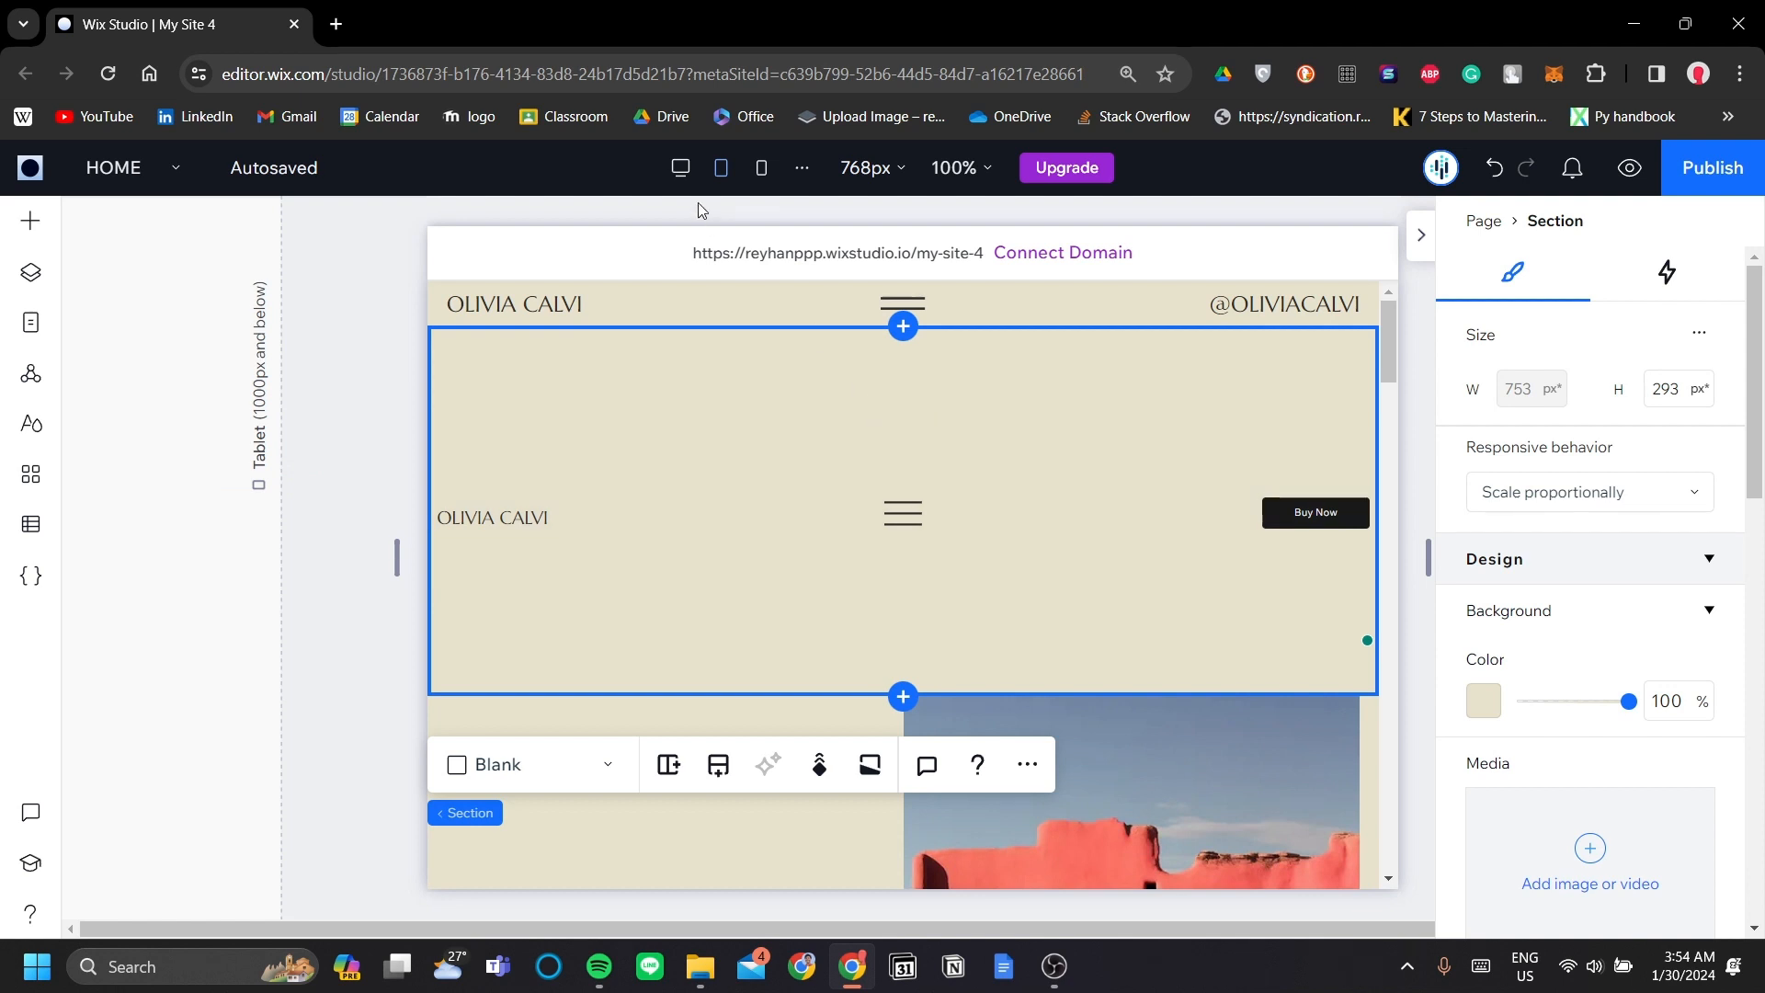
# - Cycle through mobile and tablet, ending on the 1280px desktop layout at 100% zoom
pyautogui.click(760, 171)
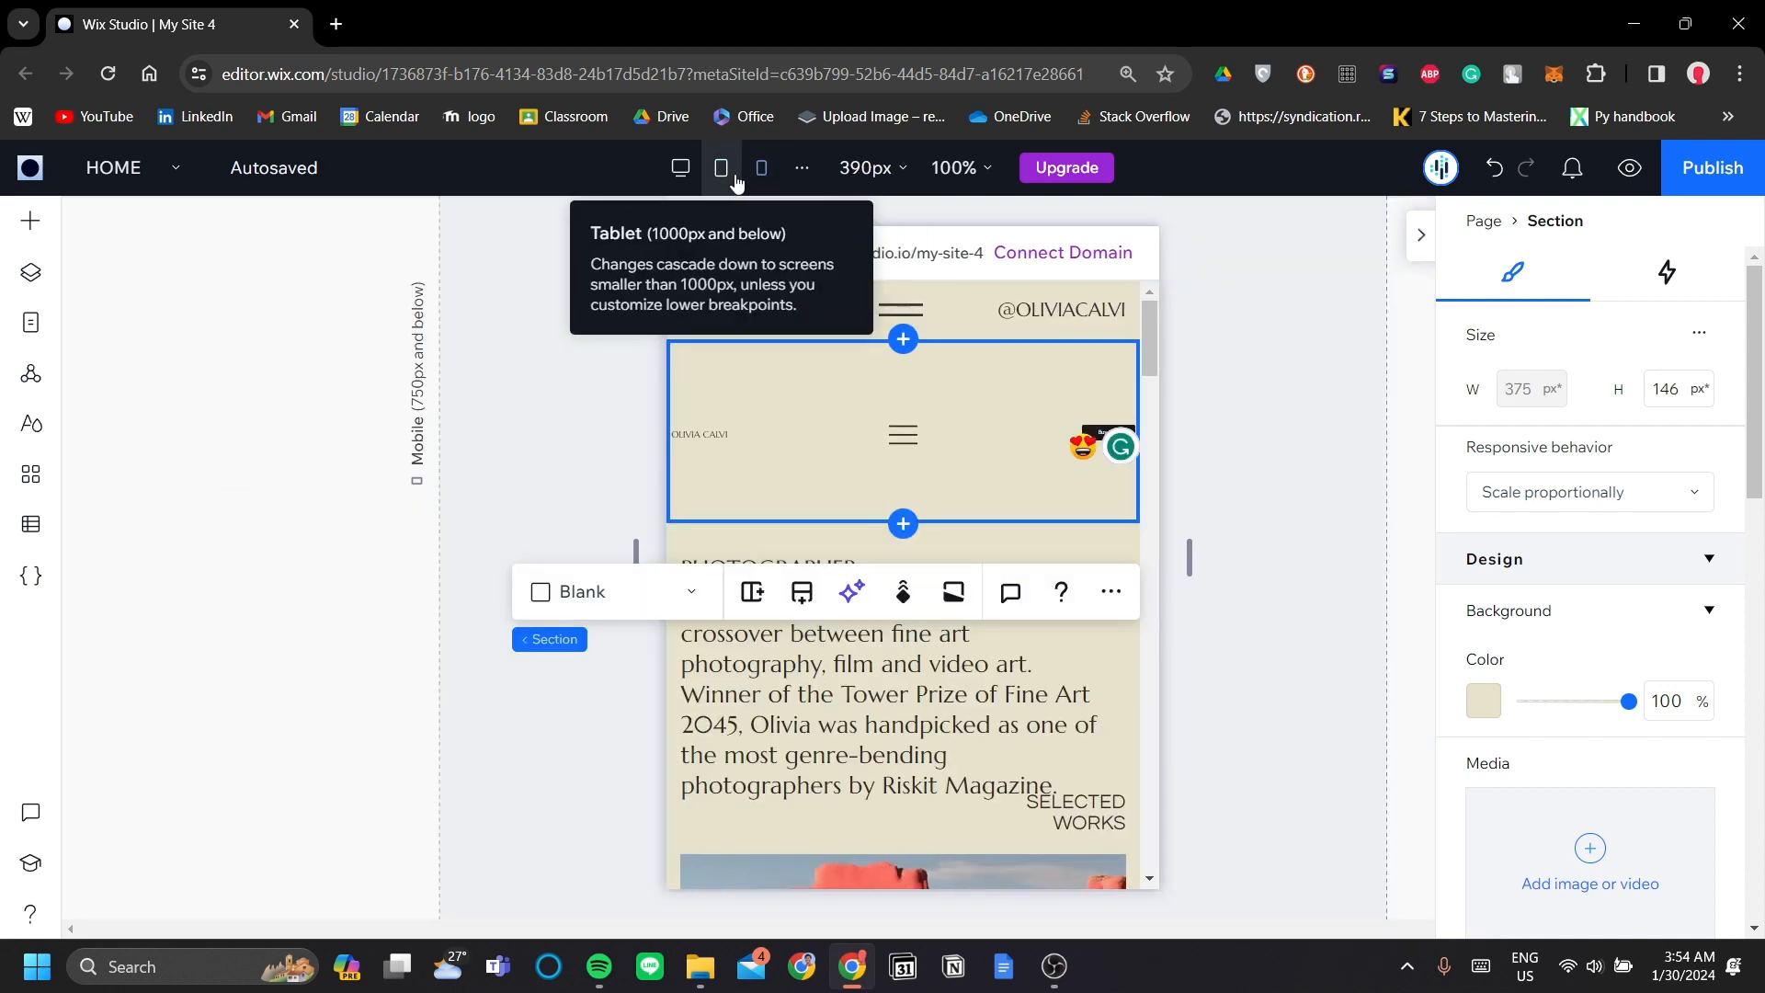
pyautogui.click(736, 179)
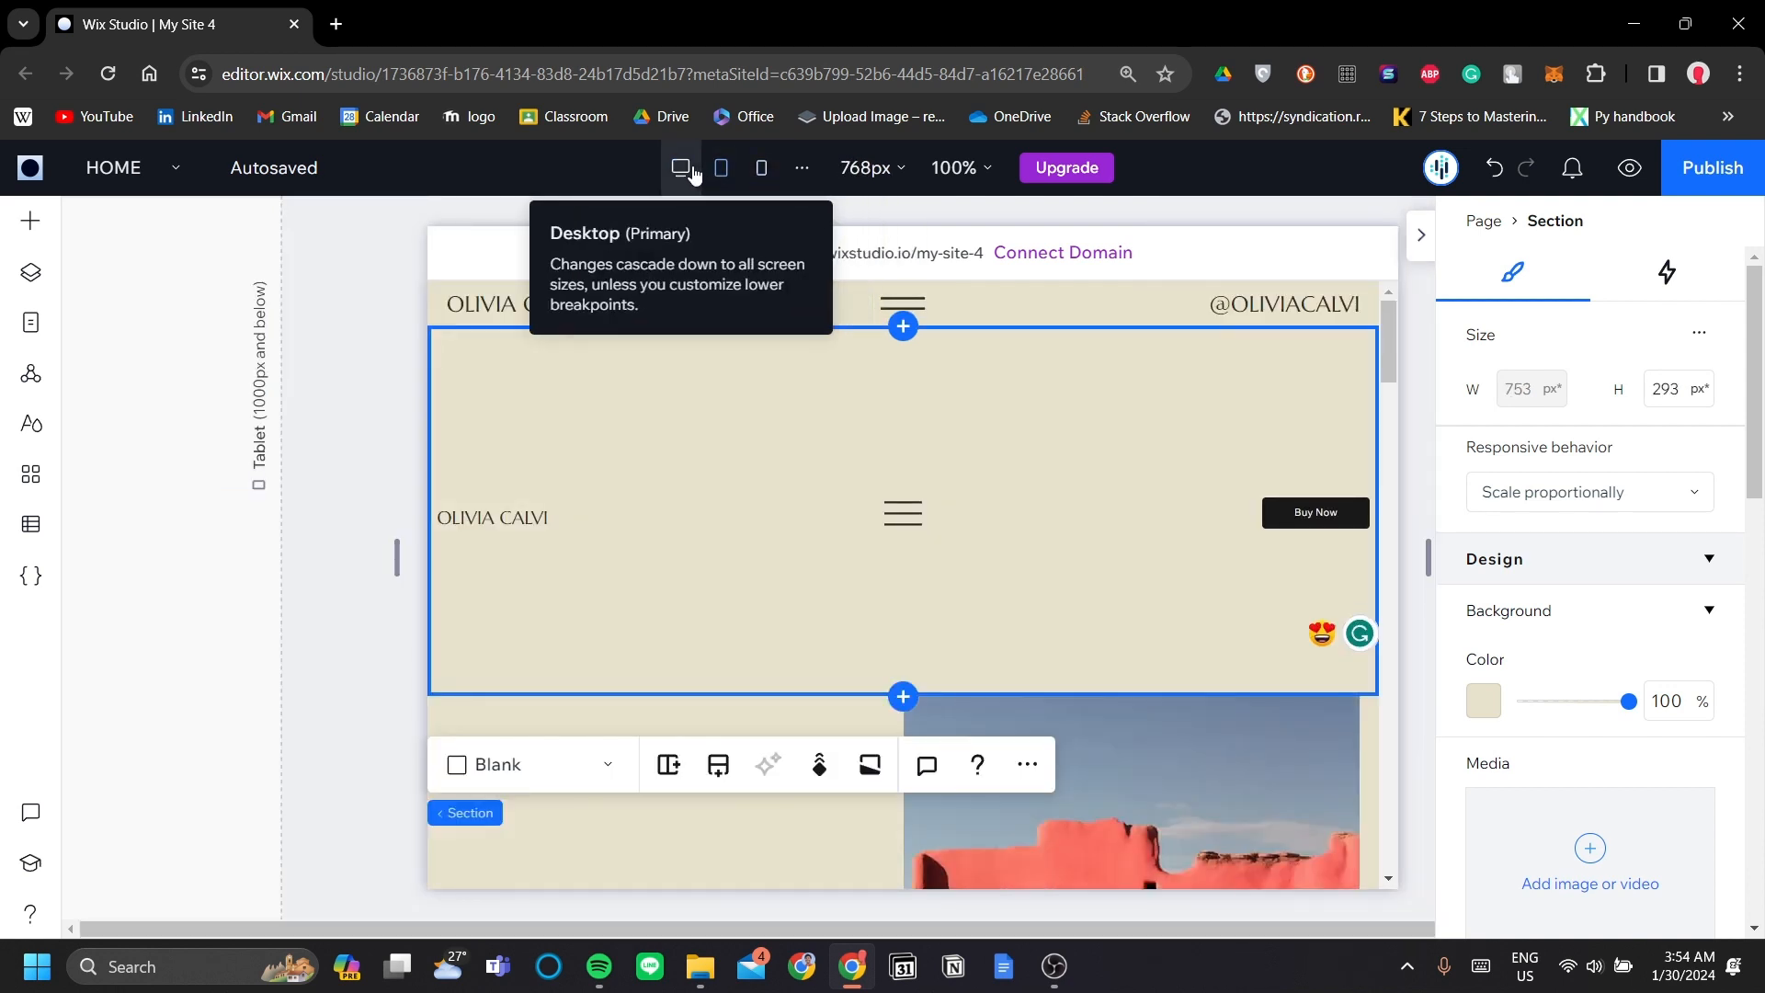
pyautogui.click(682, 170)
pyautogui.hotkey('ctrl', '-')
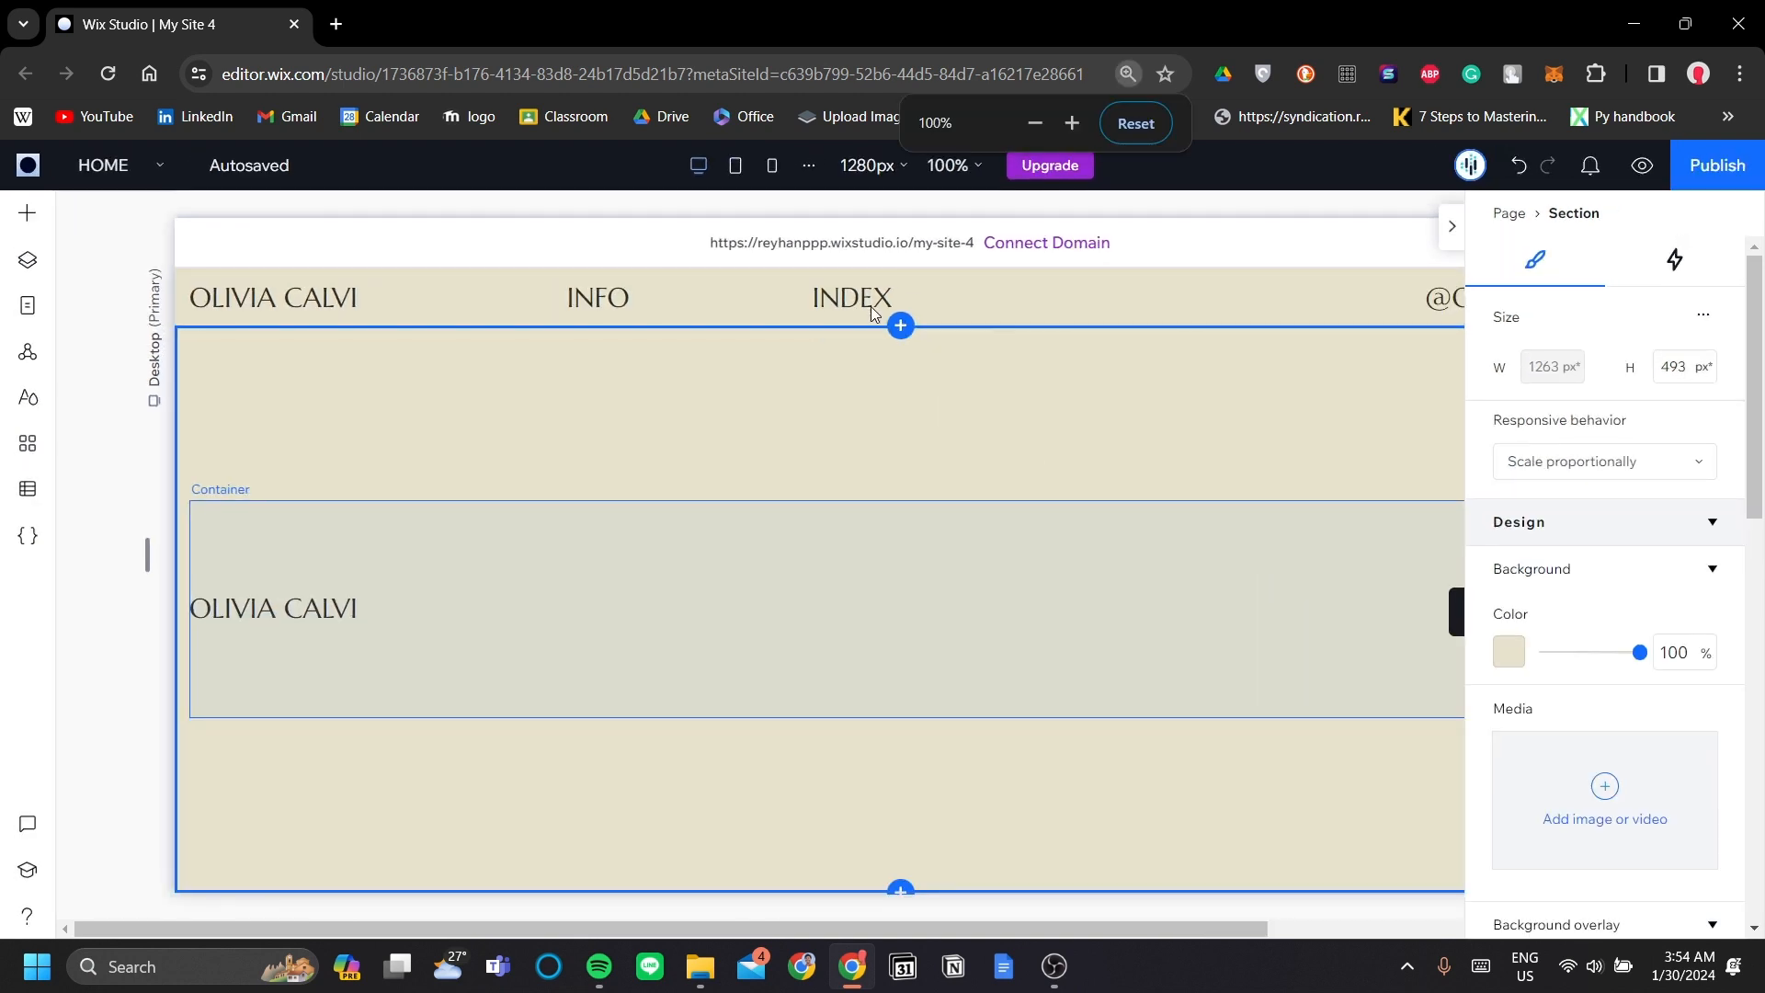
# - Test the desktop section at narrower widths, then show the 1238 × 189 px container's properties
pyautogui.click(1452, 226)
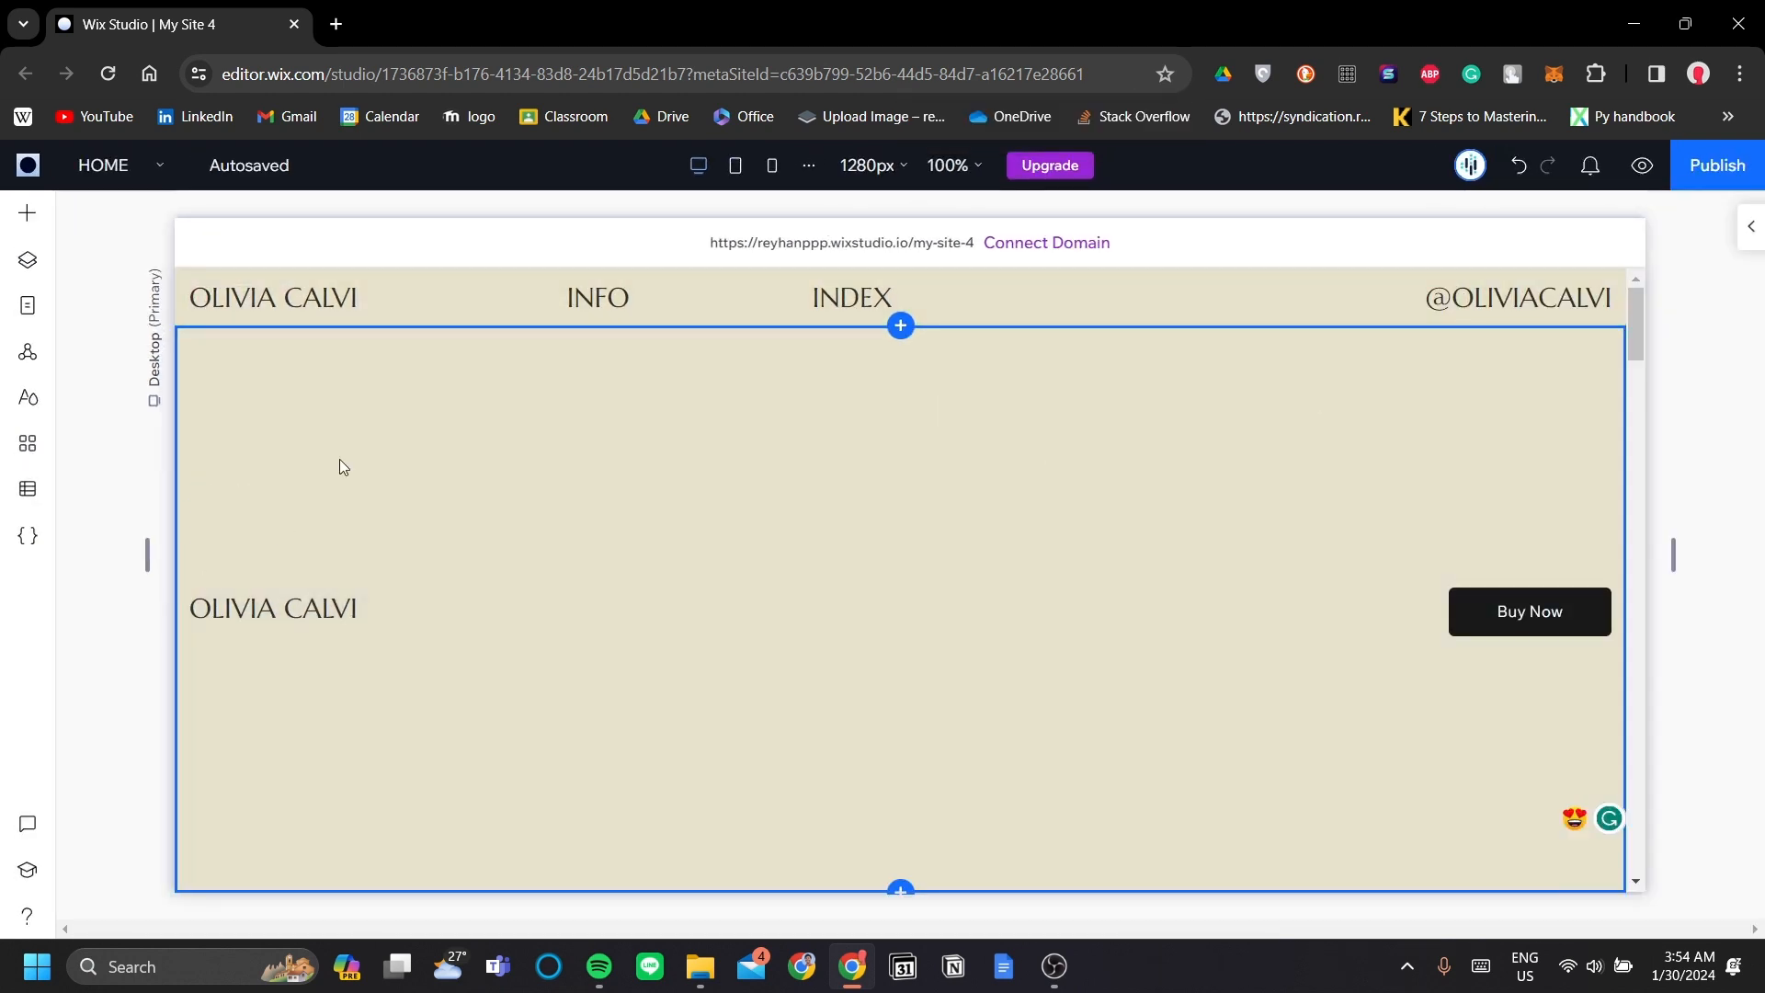
pyautogui.scroll(-1, 346, 451)
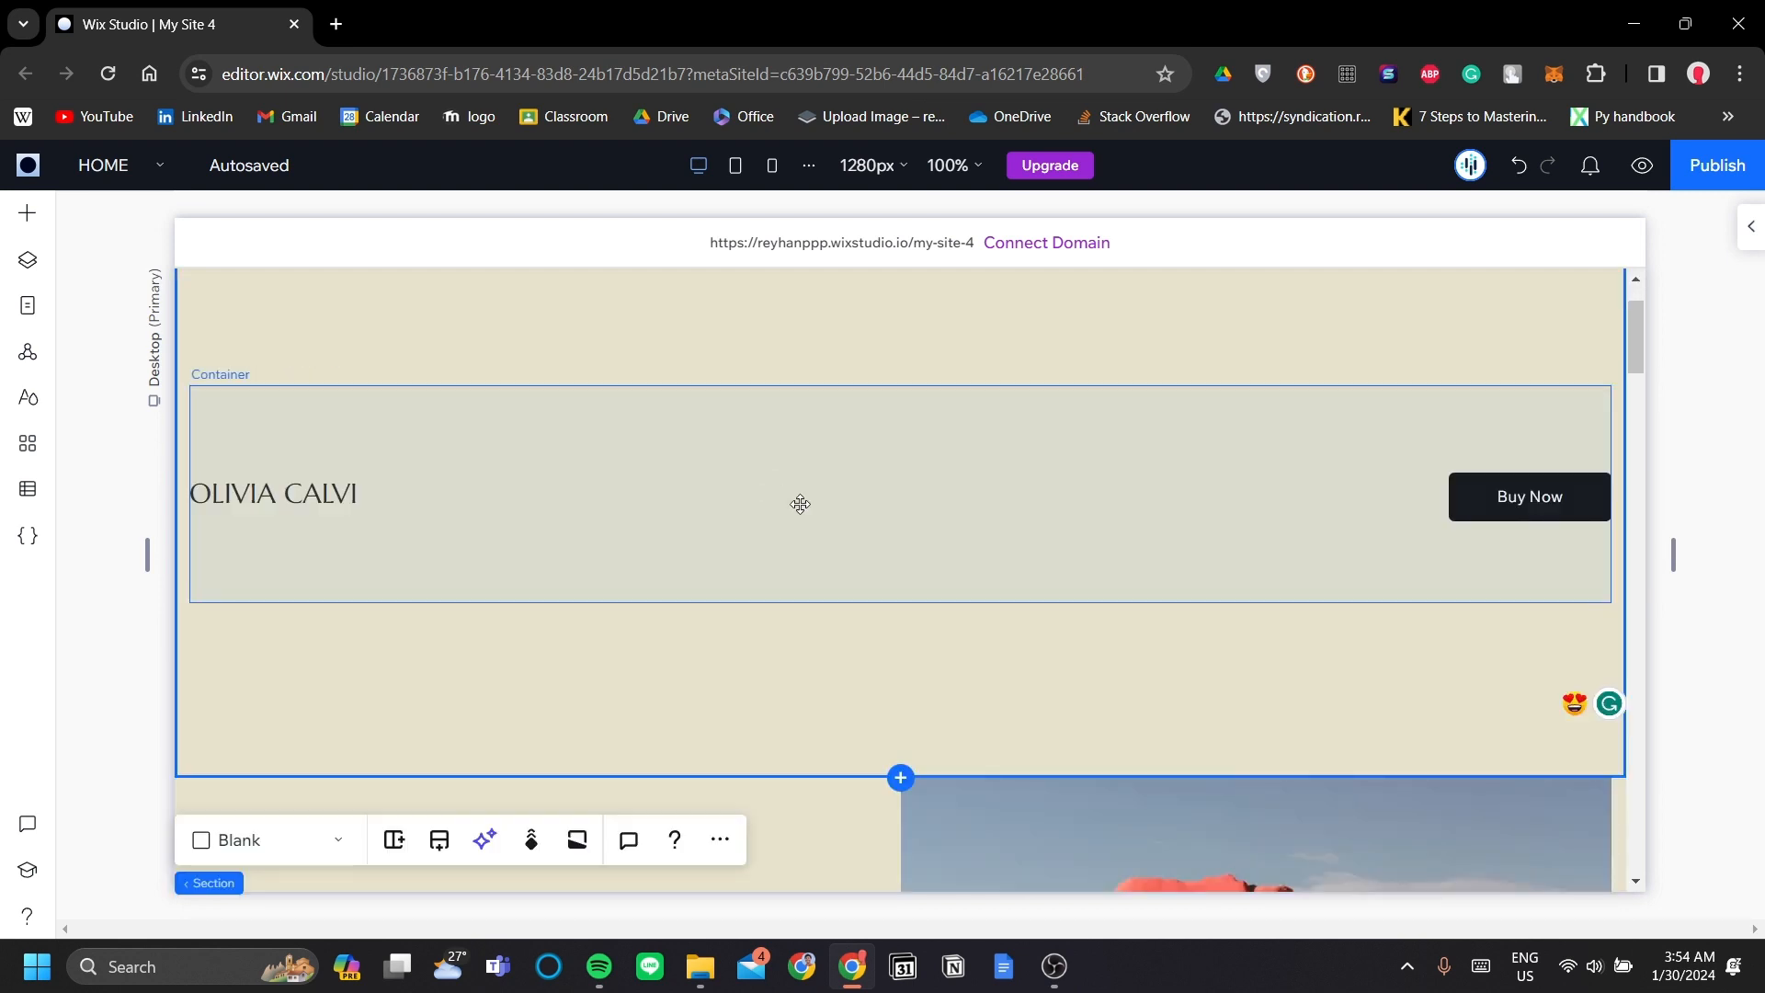
pyautogui.scroll(1, 843, 505)
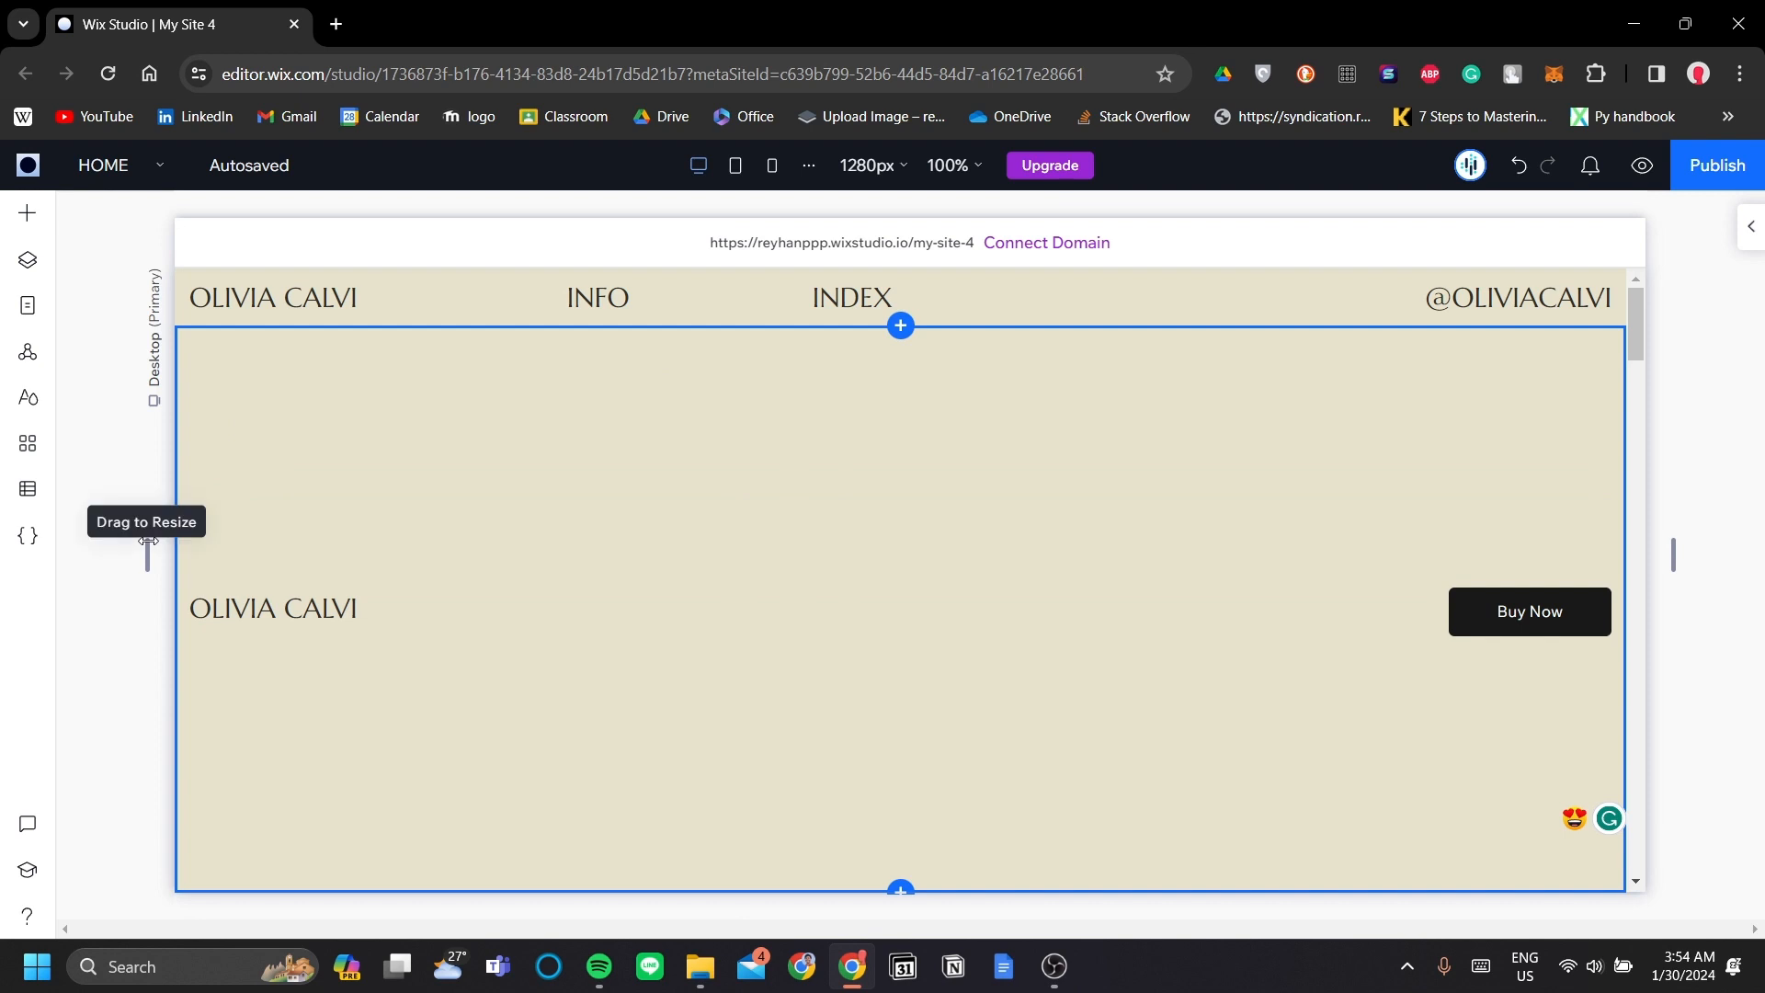
pyautogui.moveTo(148, 541); pyautogui.dragTo(245, 574)
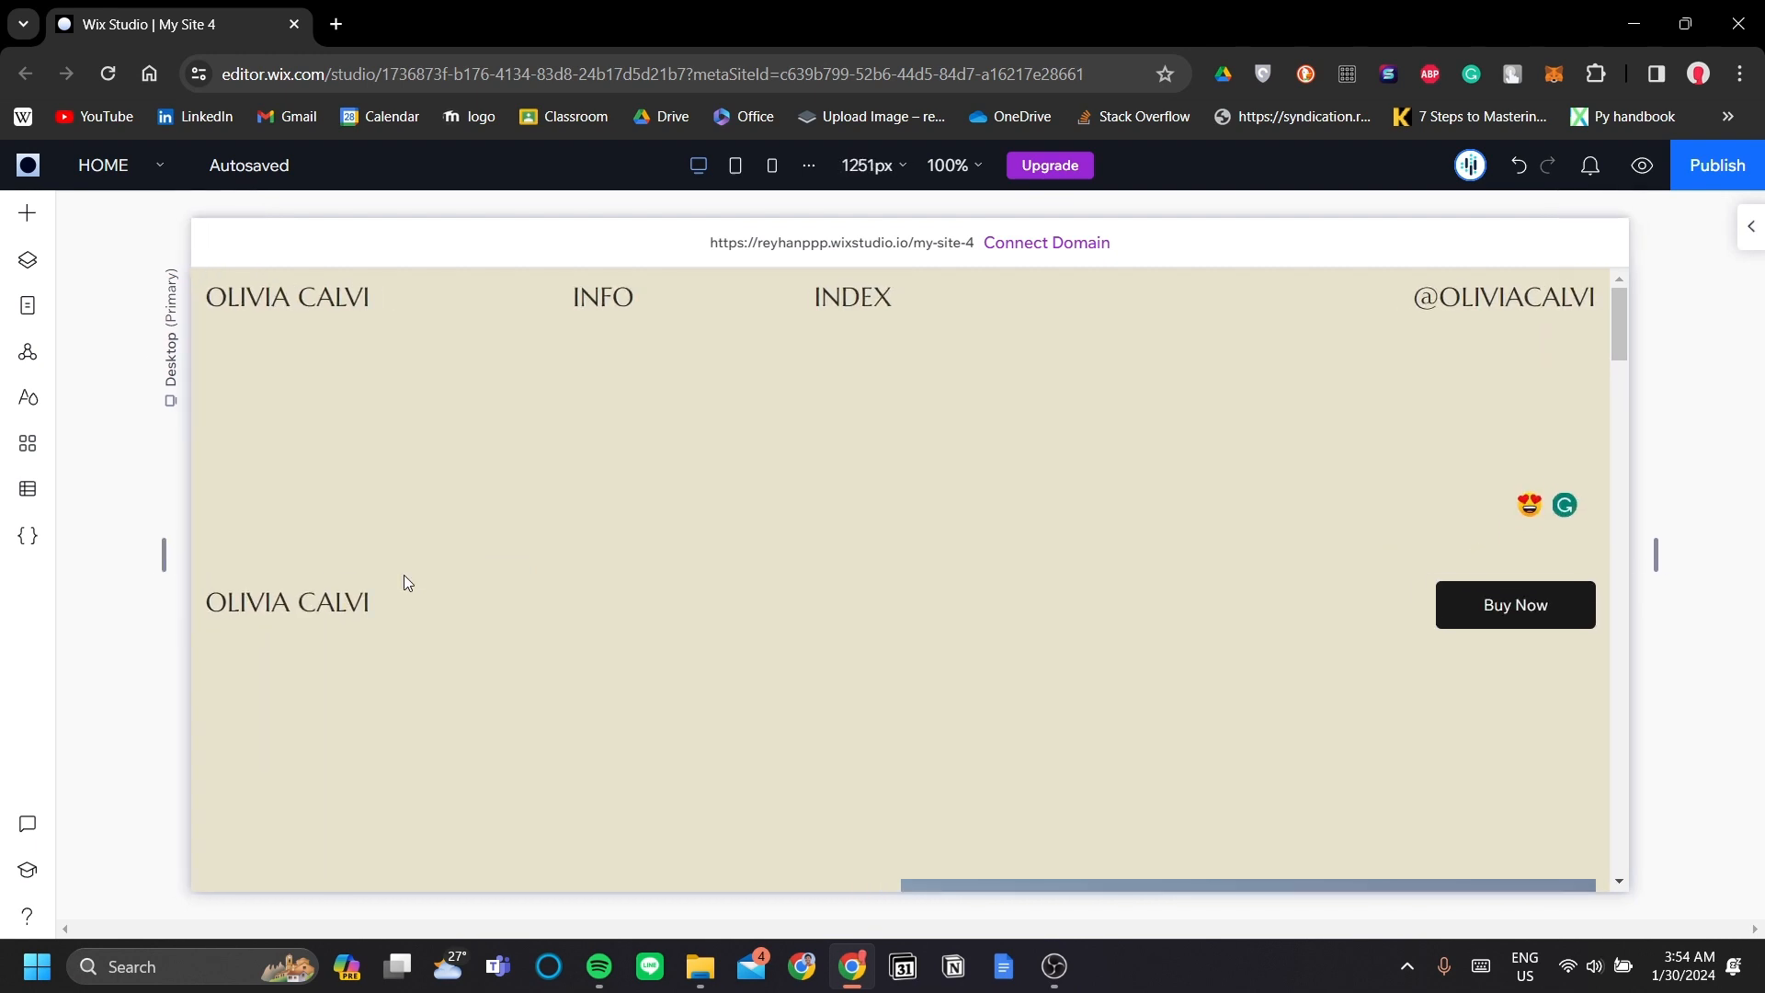
pyautogui.click(693, 589)
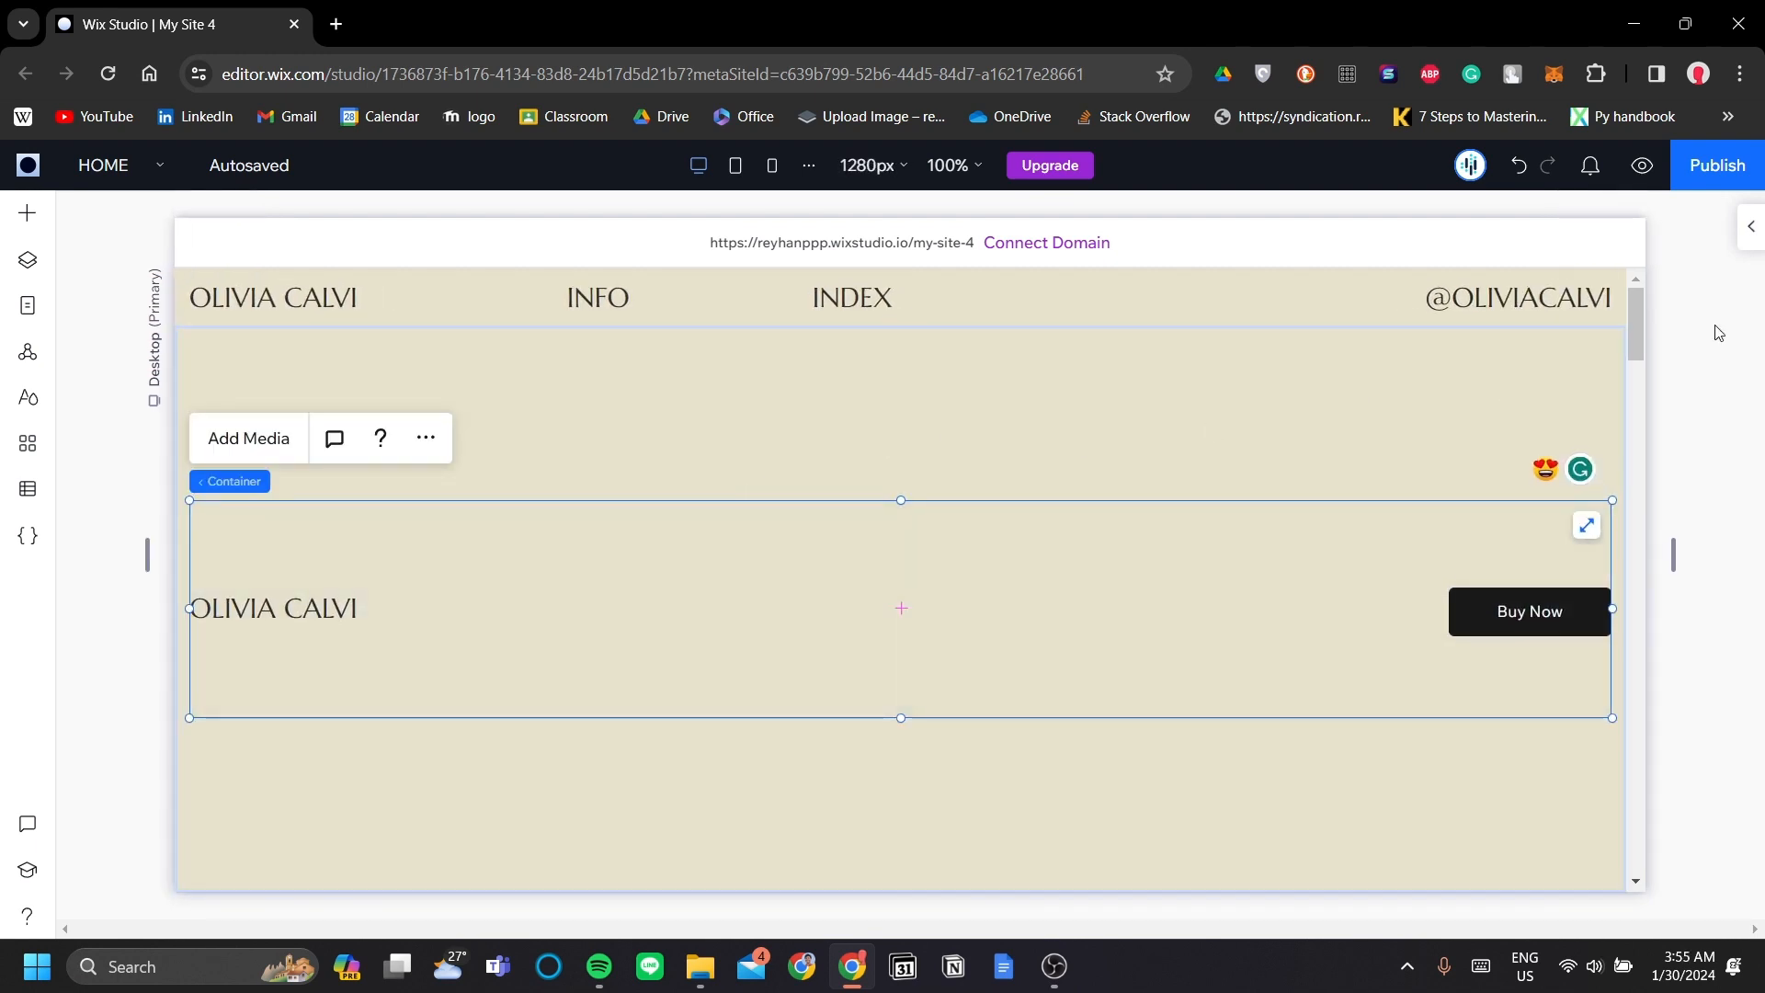
pyautogui.click(1747, 260)
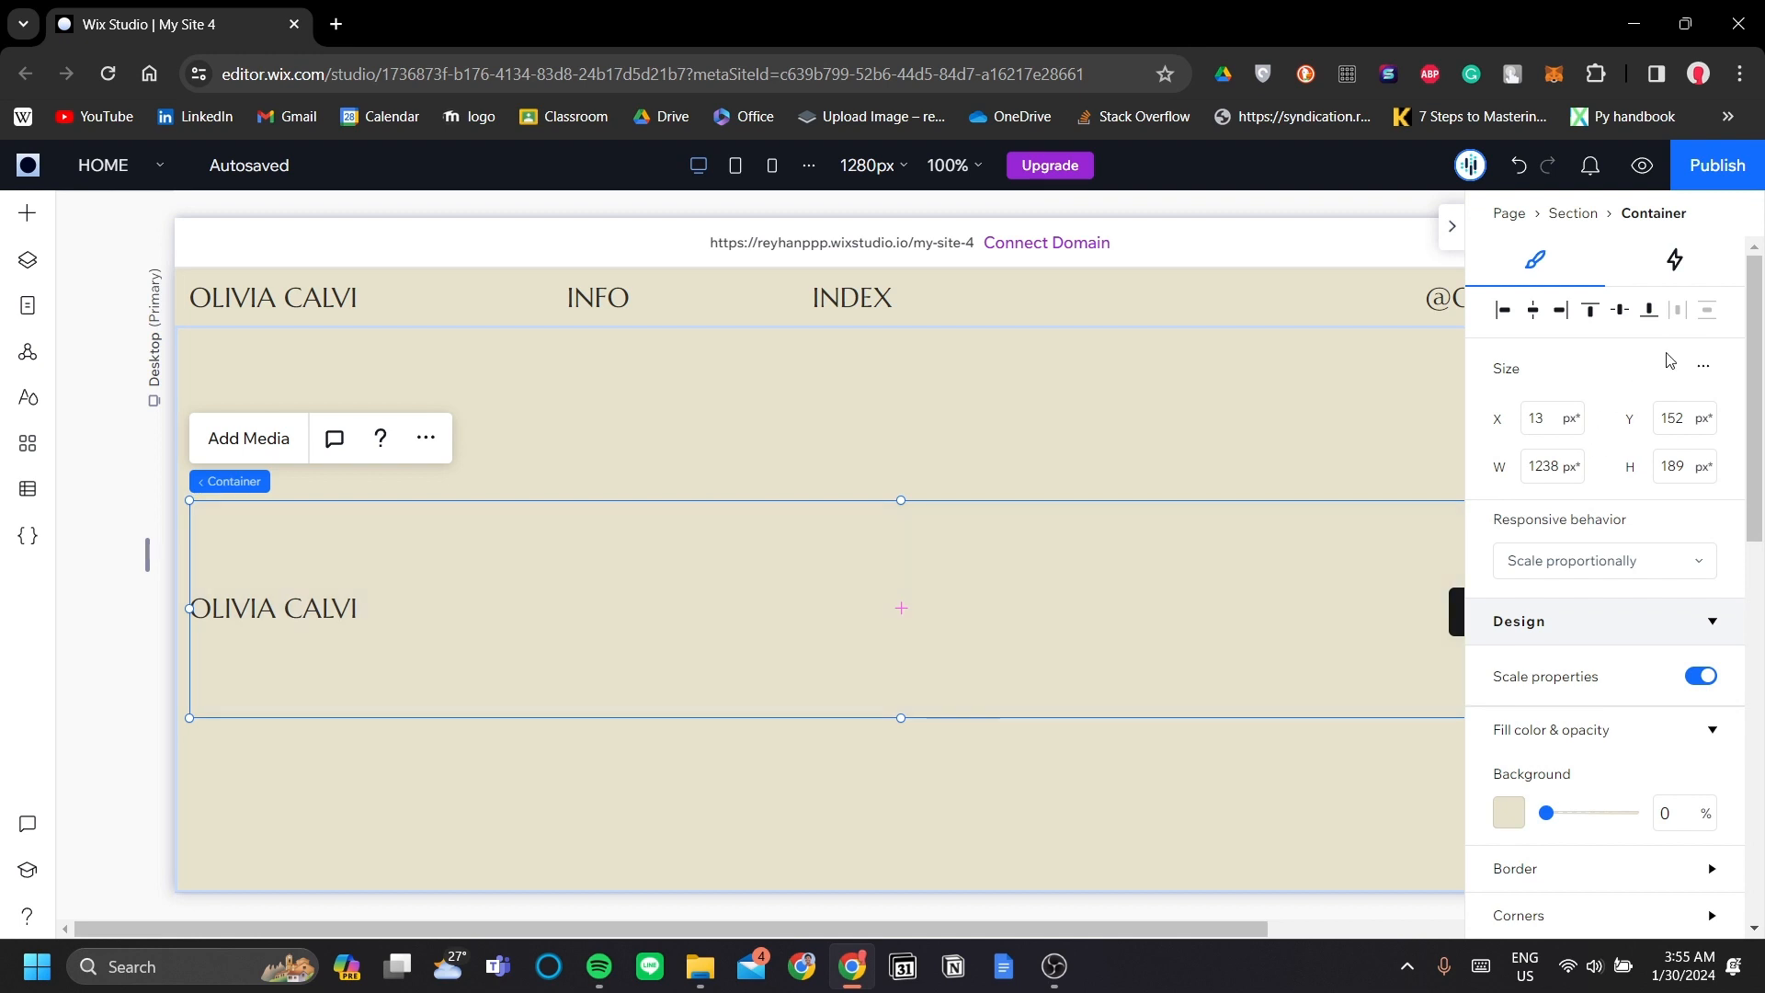
# - Switch the row container to advanced sizing with 98% width and Auto height
pyautogui.click(1712, 368)
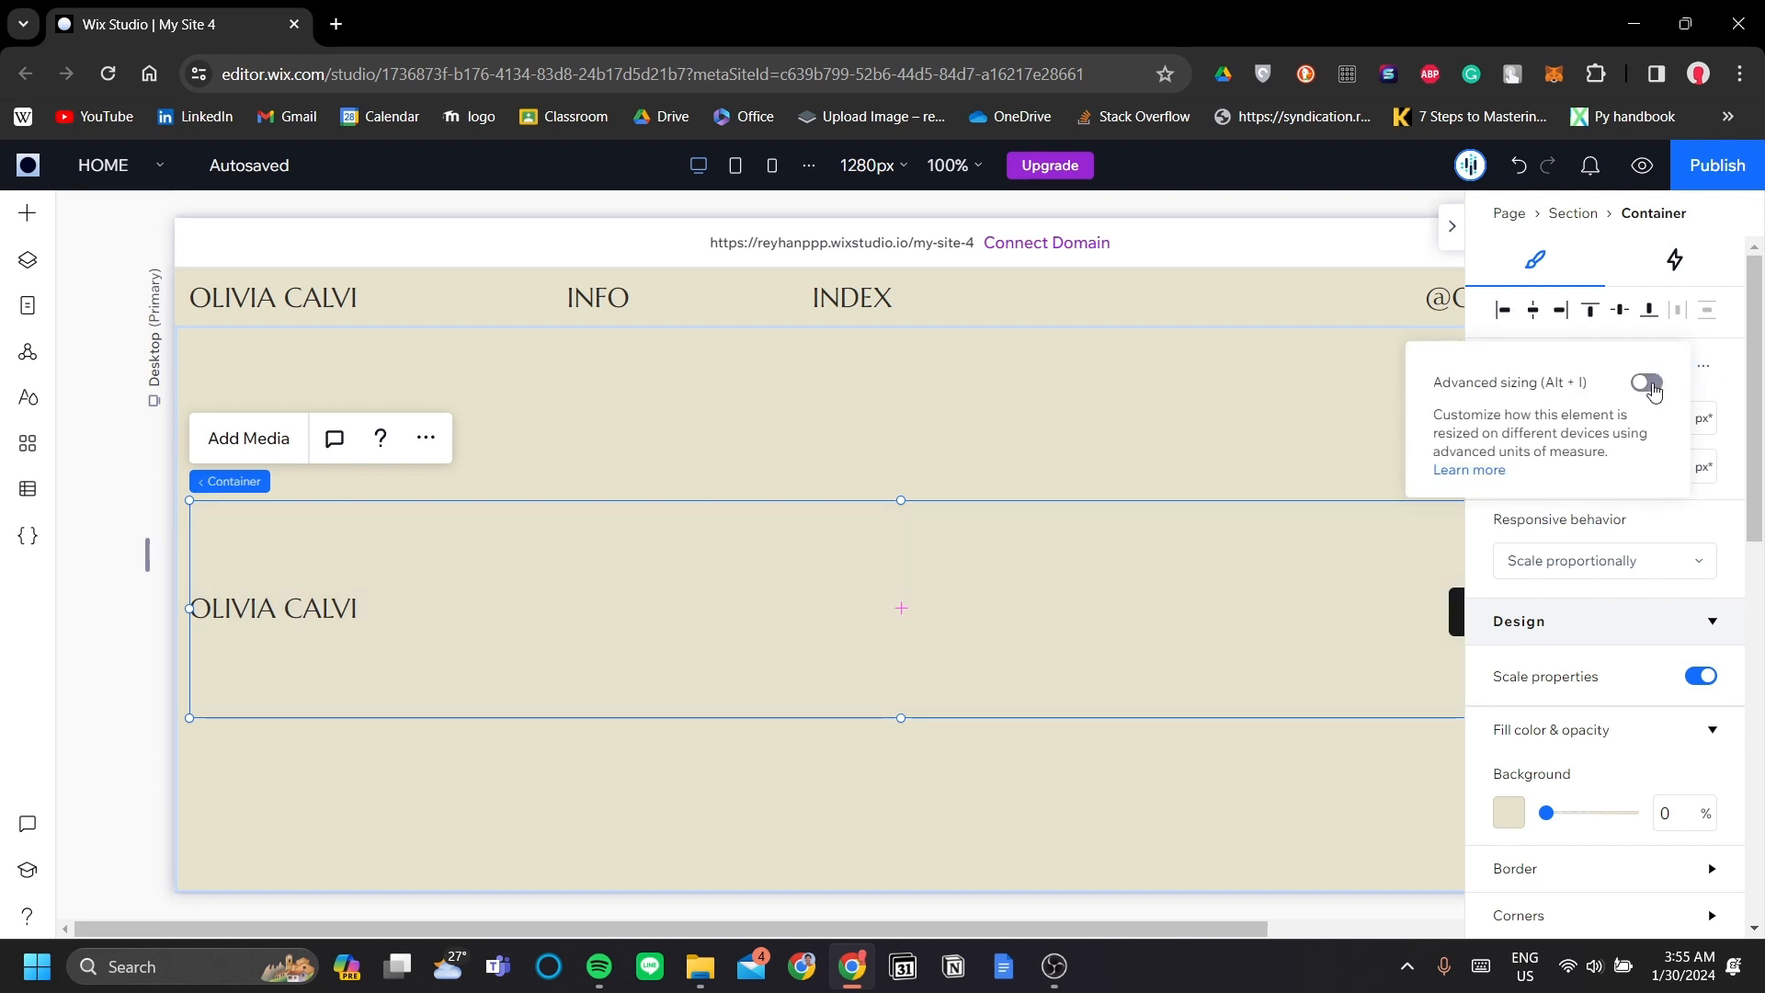
pyautogui.click(1646, 384)
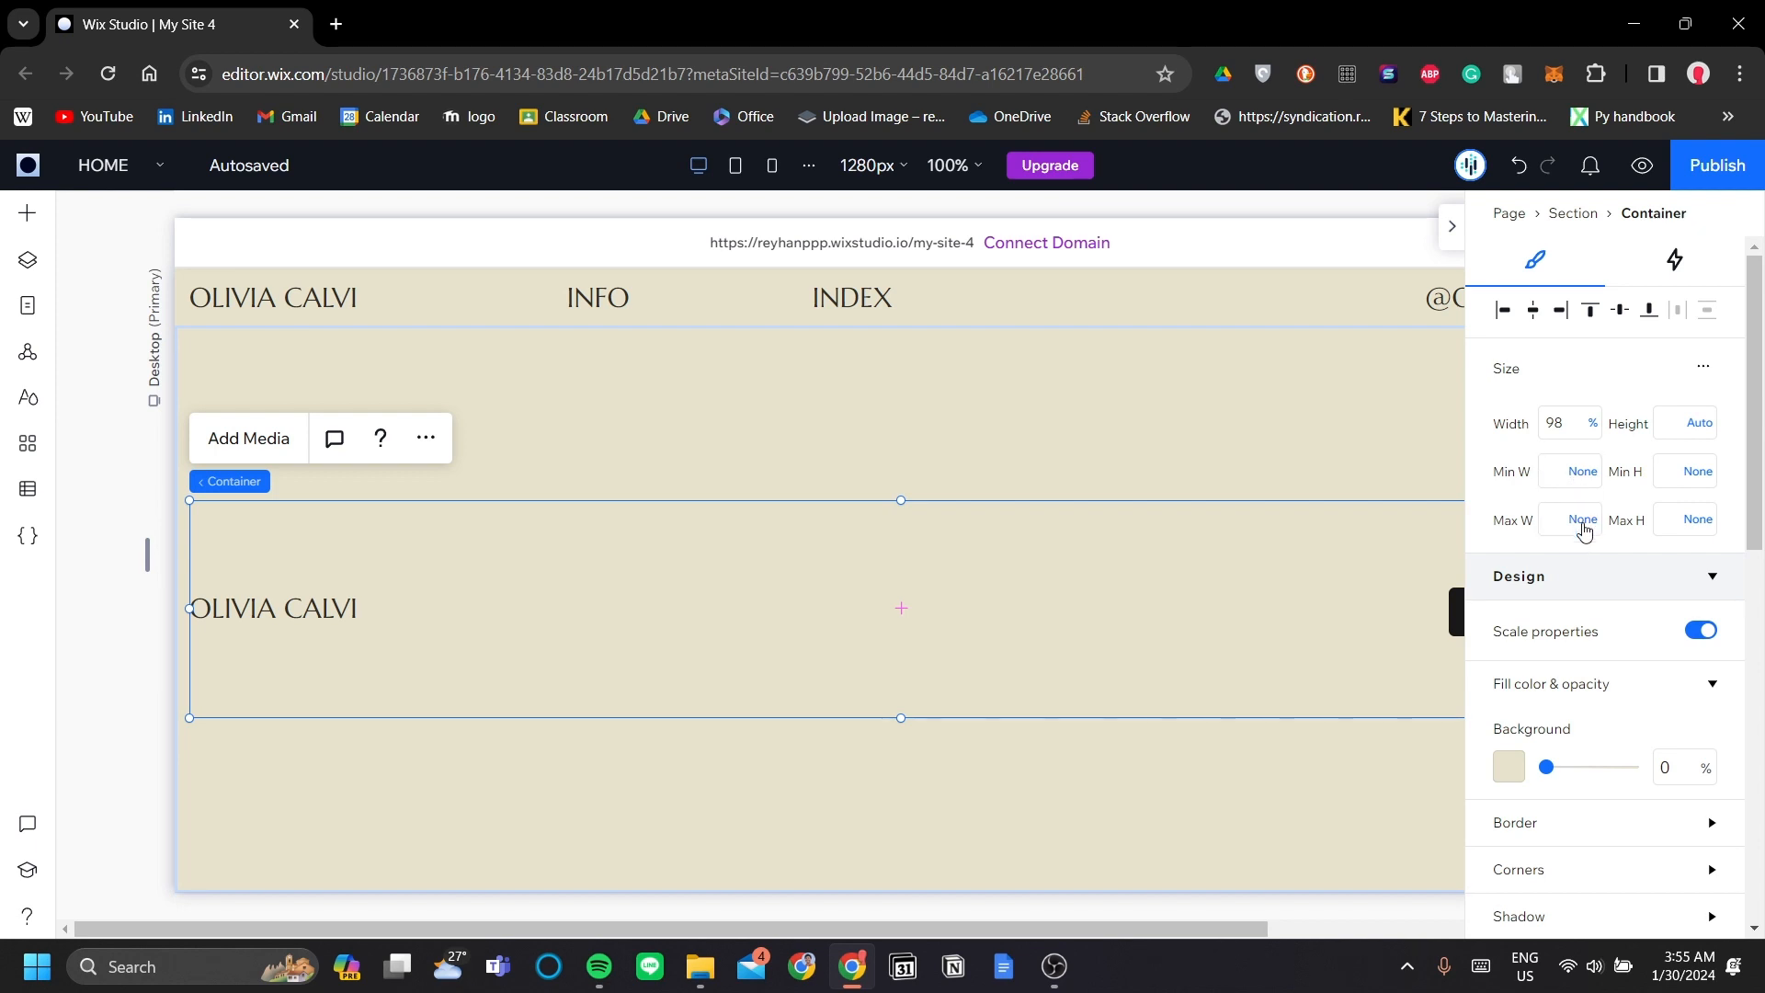
pyautogui.scroll(-6, 874, 591)
pyautogui.scroll(5, 874, 591)
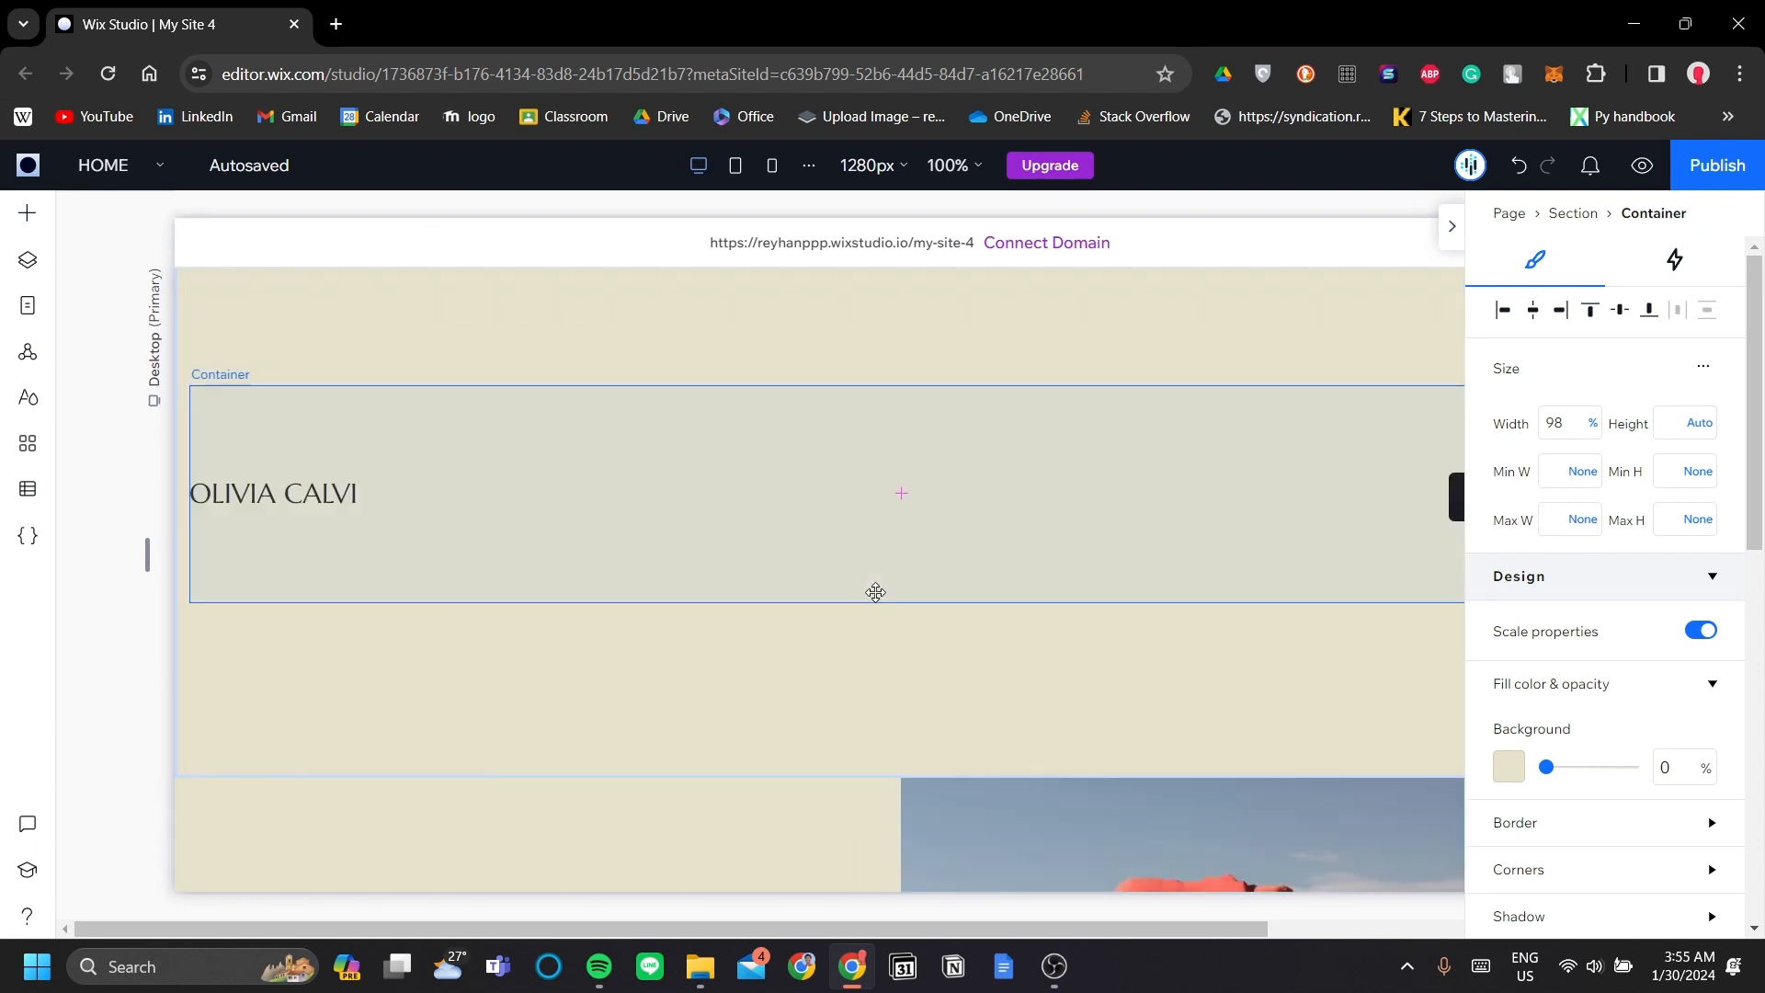
pyautogui.click(876, 592)
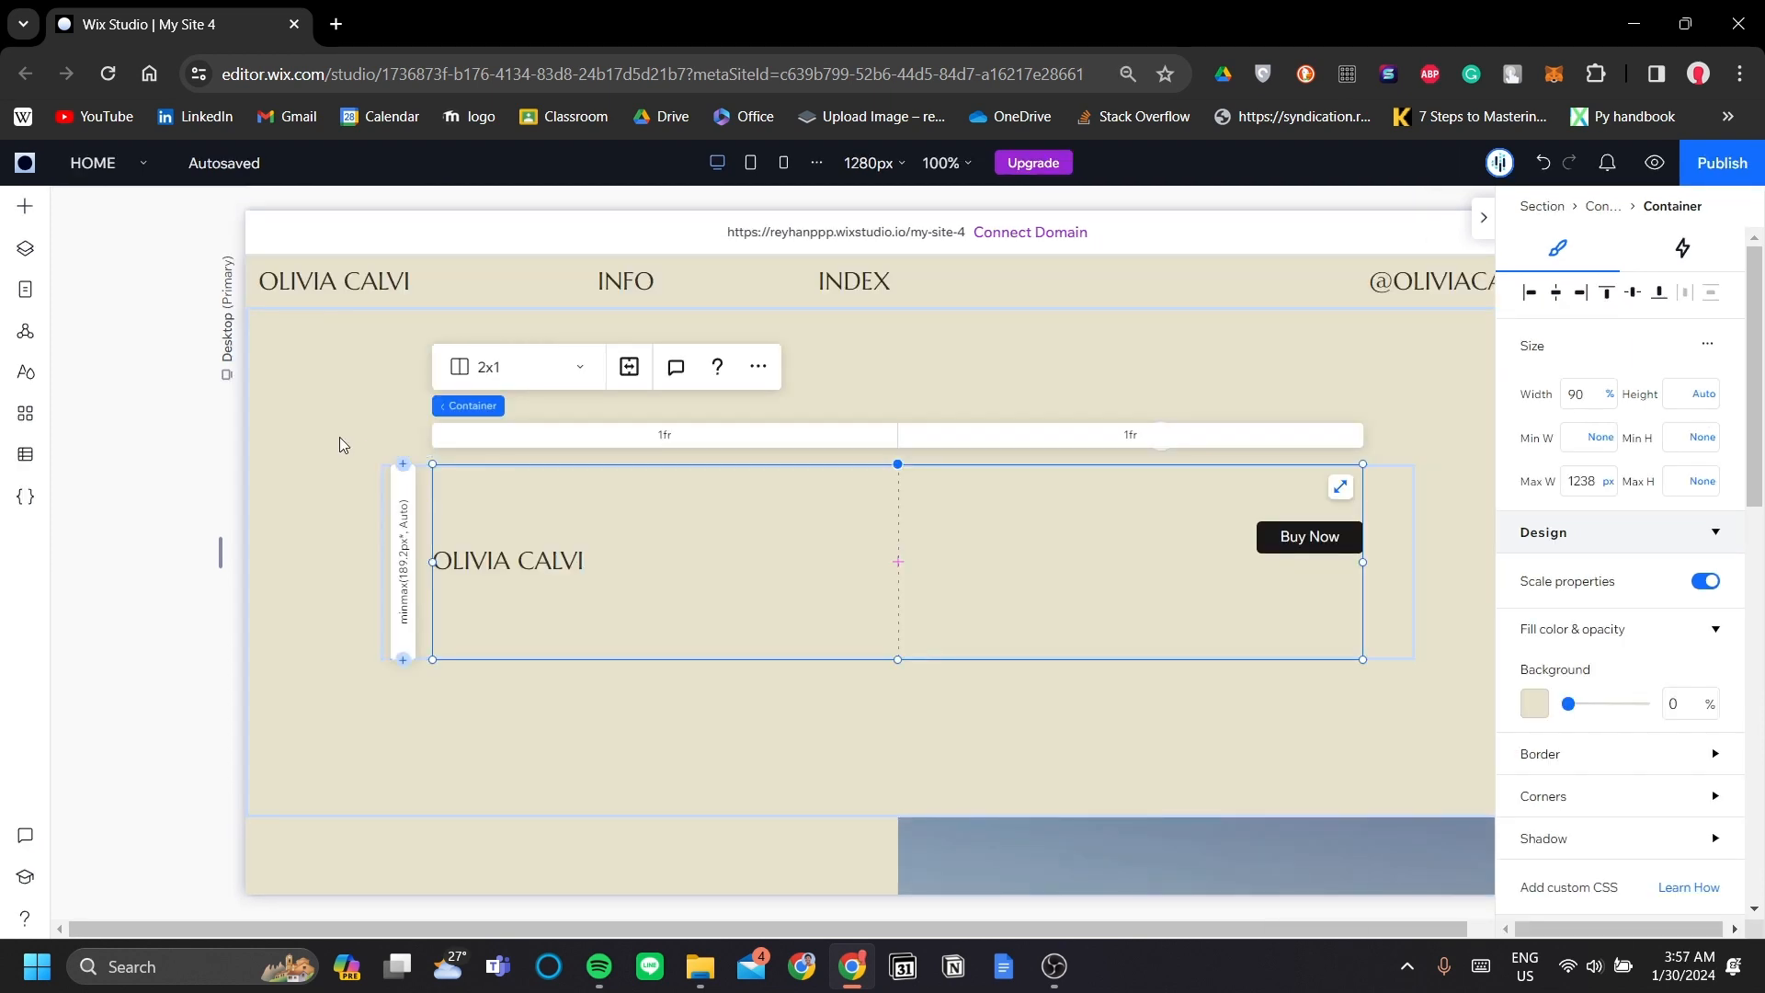
pyautogui.click(267, 517)
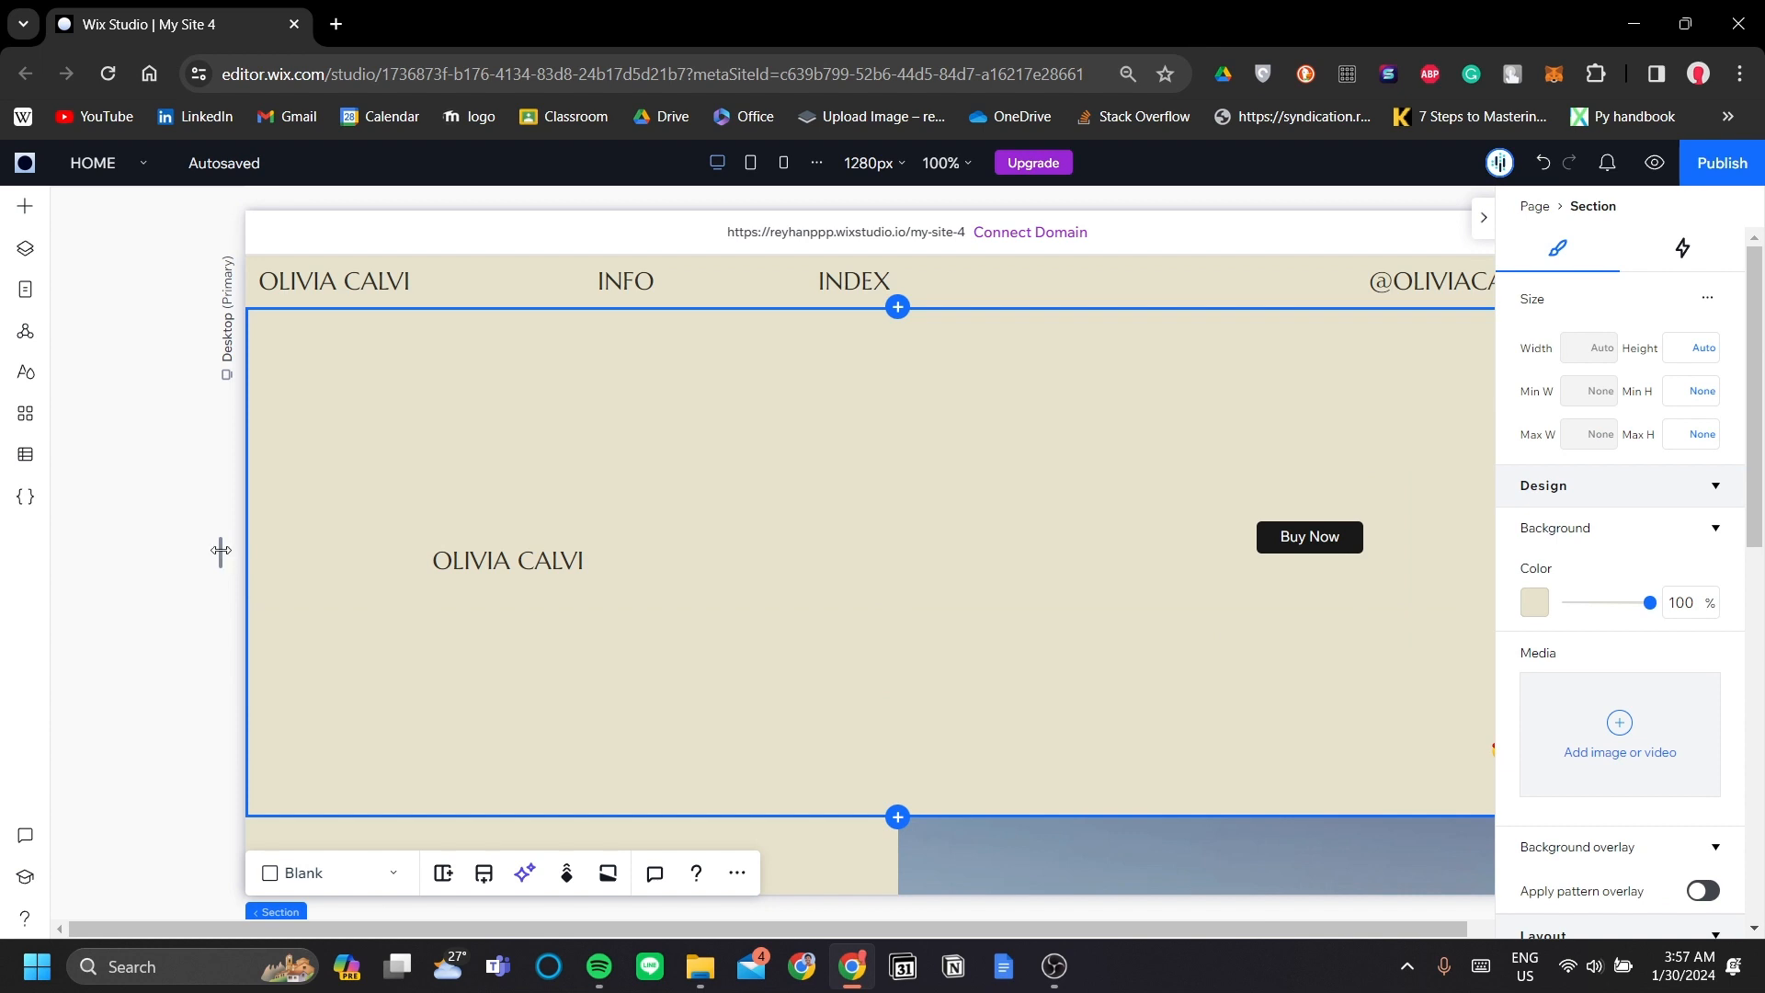
pyautogui.moveTo(221, 550); pyautogui.dragTo(281, 588)
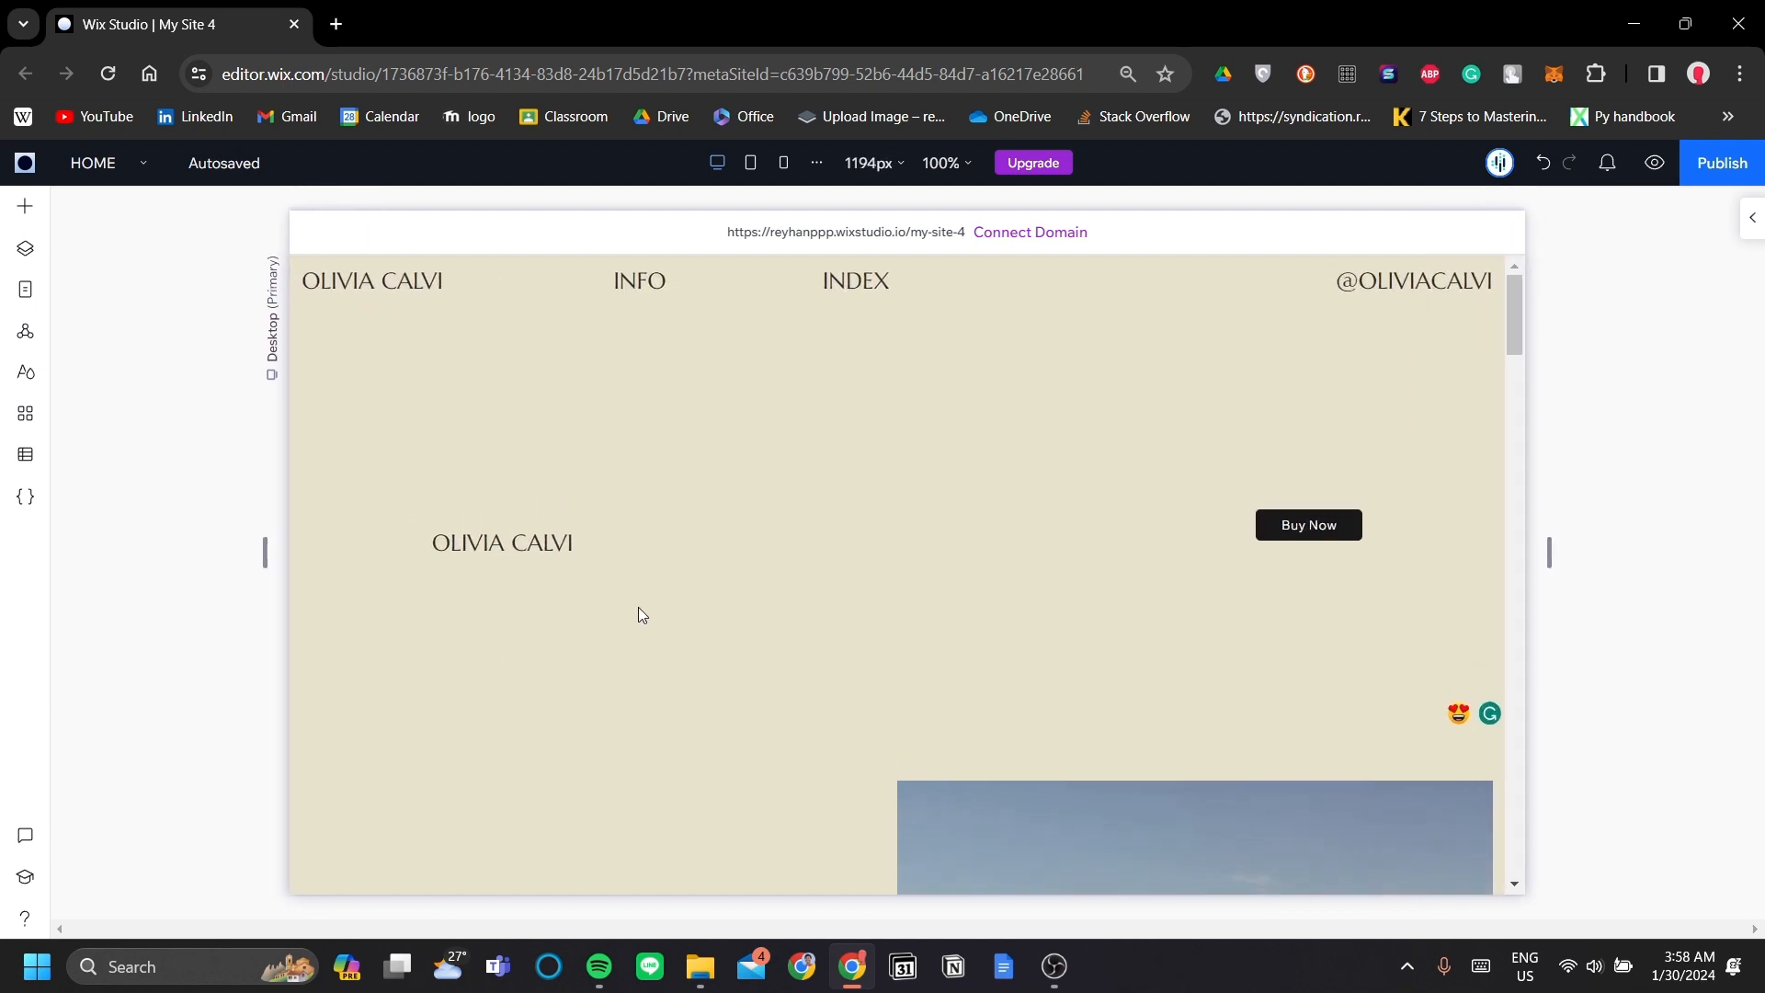
pyautogui.click(746, 552)
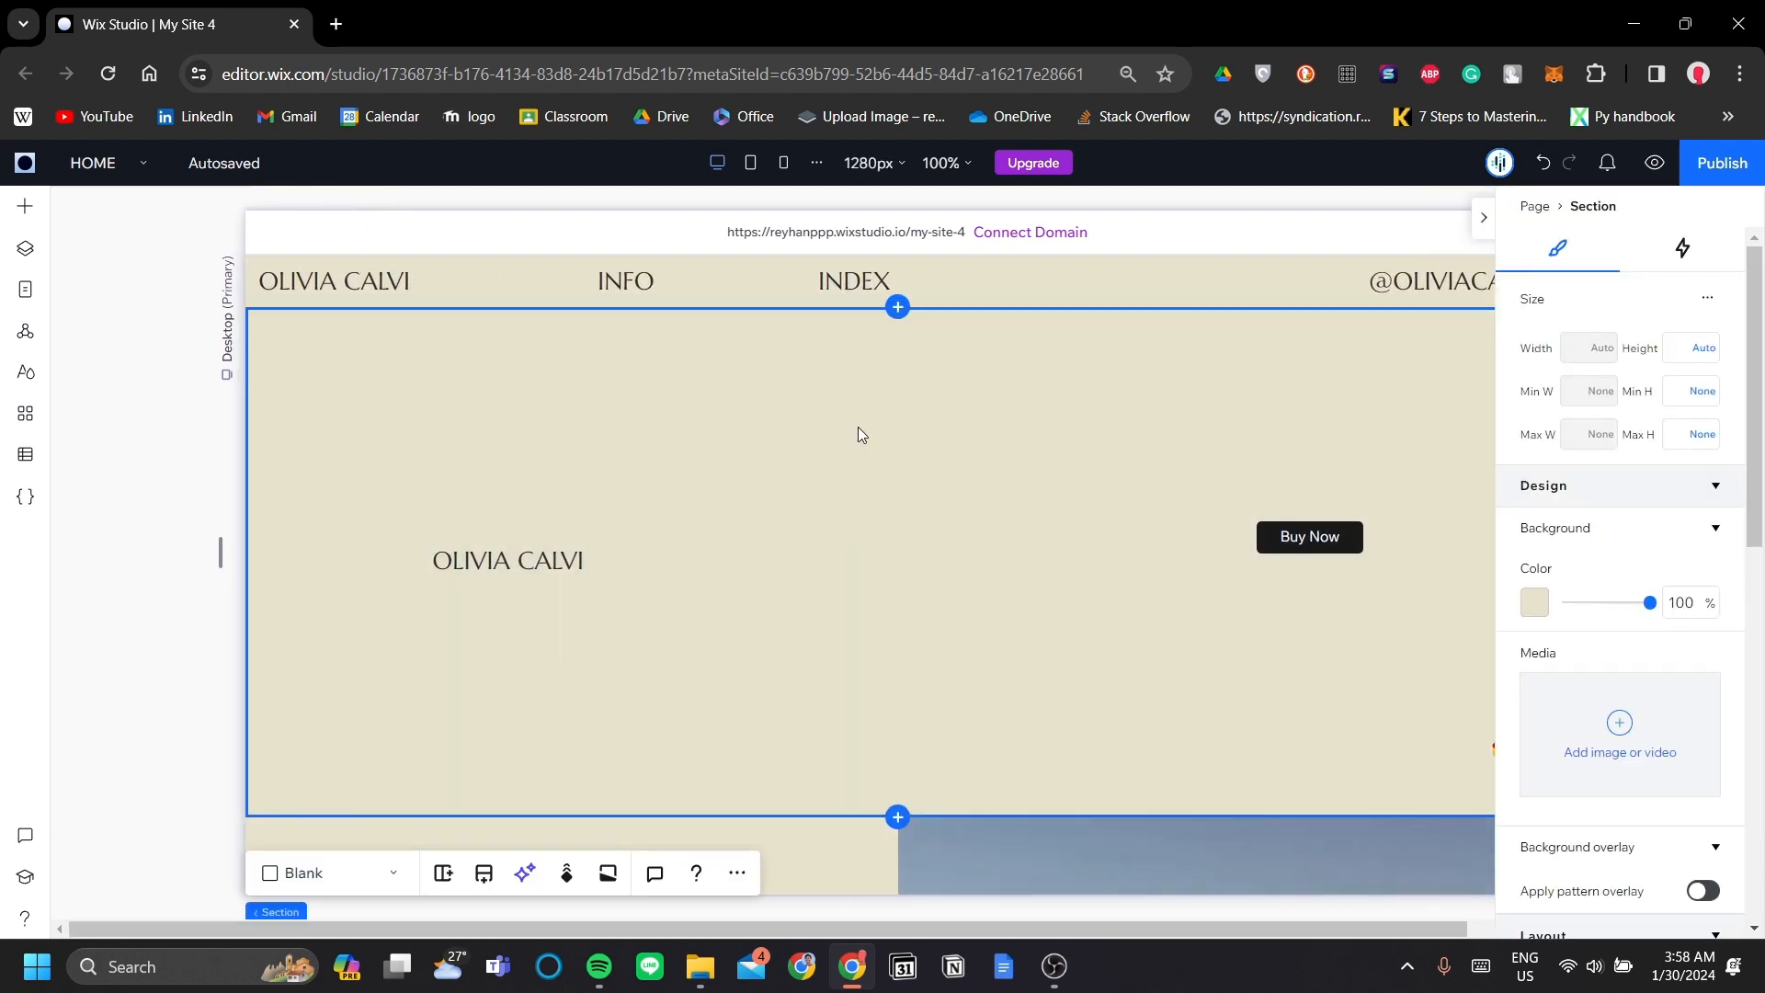